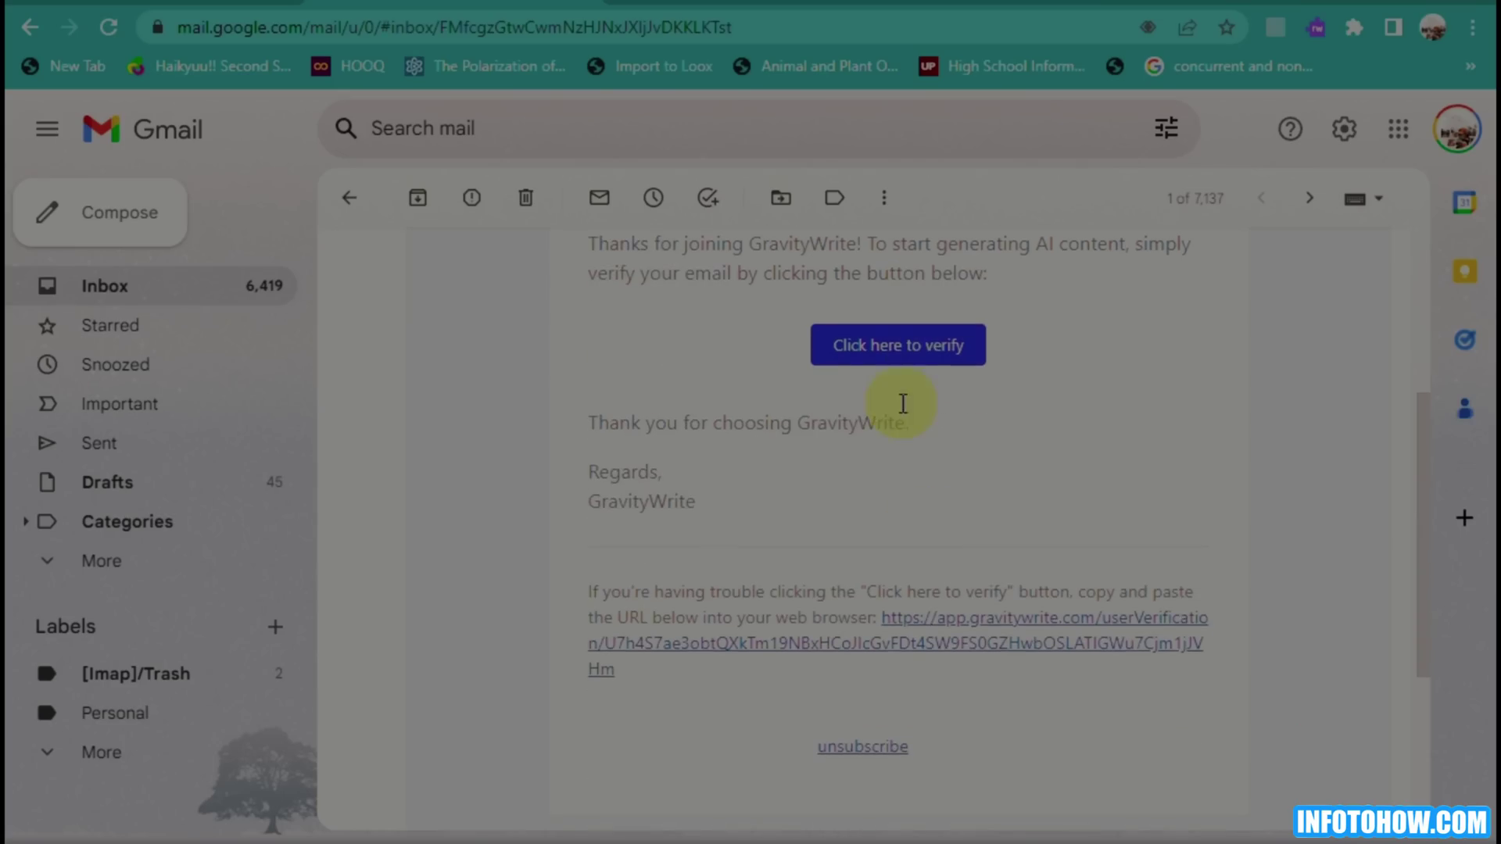
Verify the GravityWrite account through the 'Click here to verify' link in the Gmail message
click(895, 359)
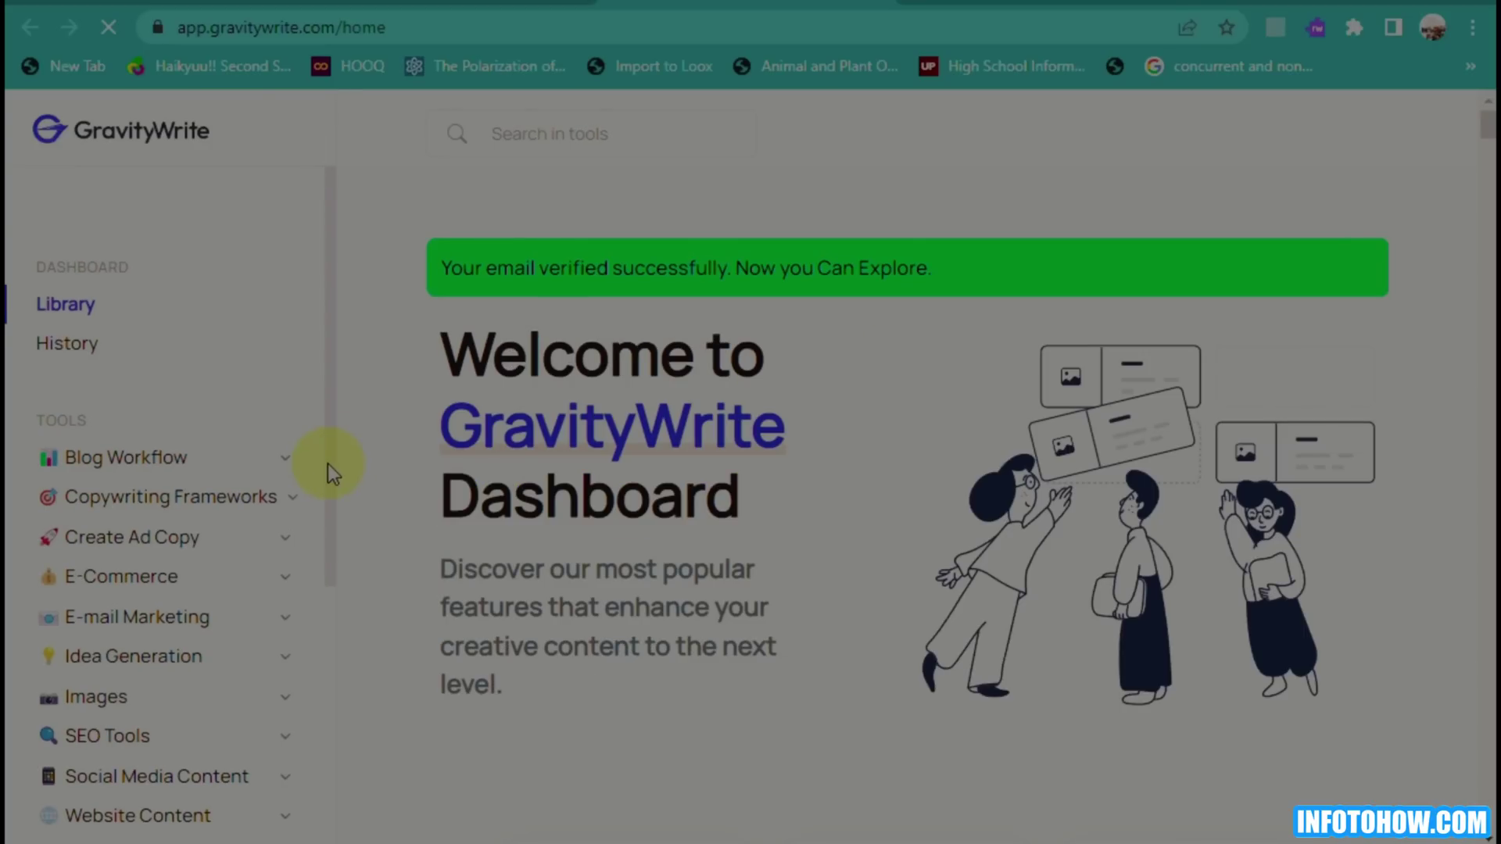
scroll(326, 463, down, 1)
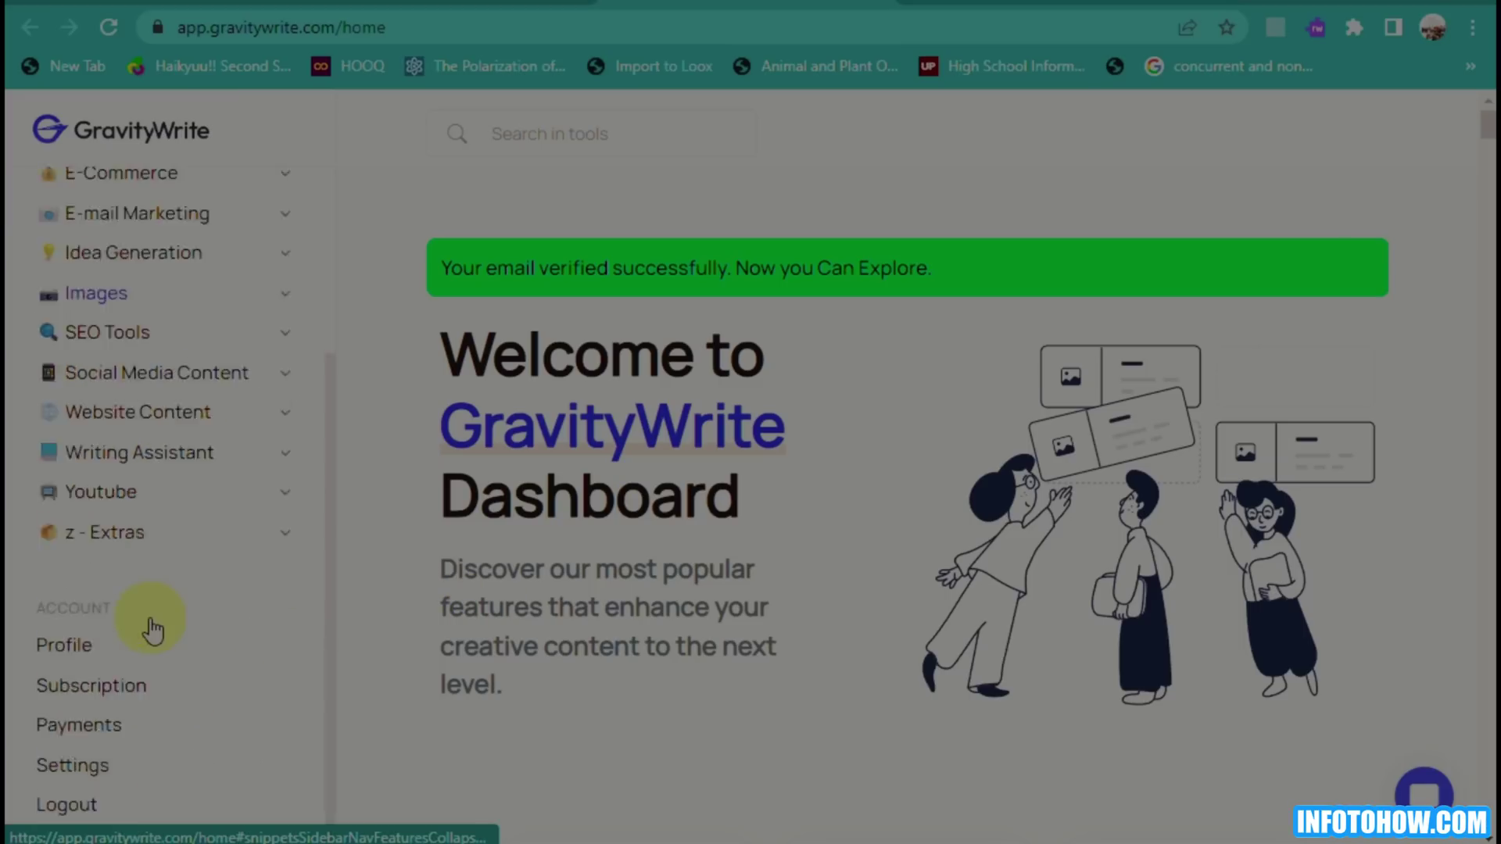
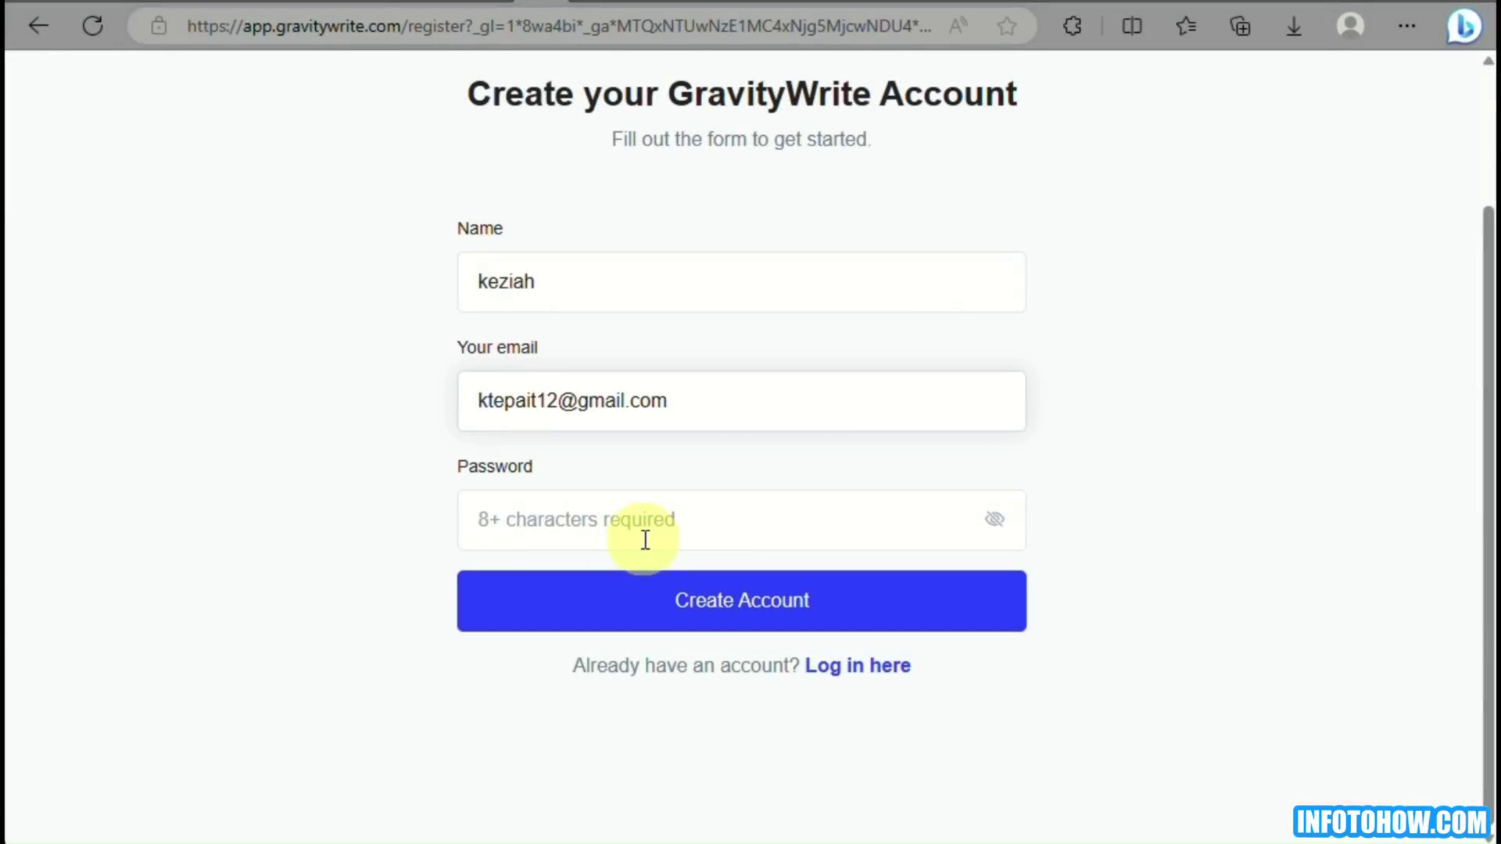
Enter a corrected password meeting the requirements and create the GravityWrite account
click(646, 536)
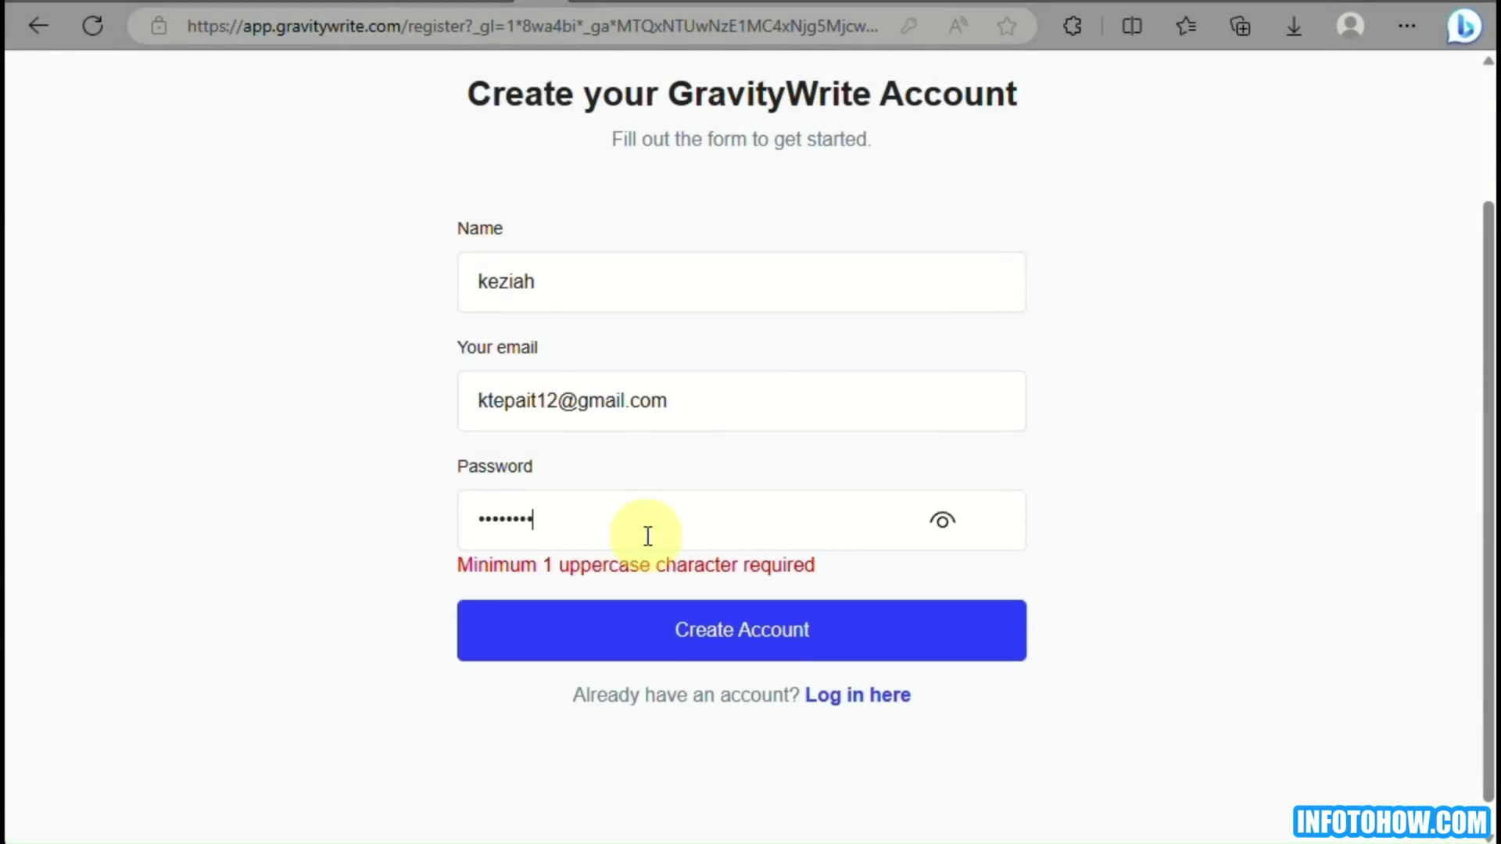
drag(483, 520, 629, 507)
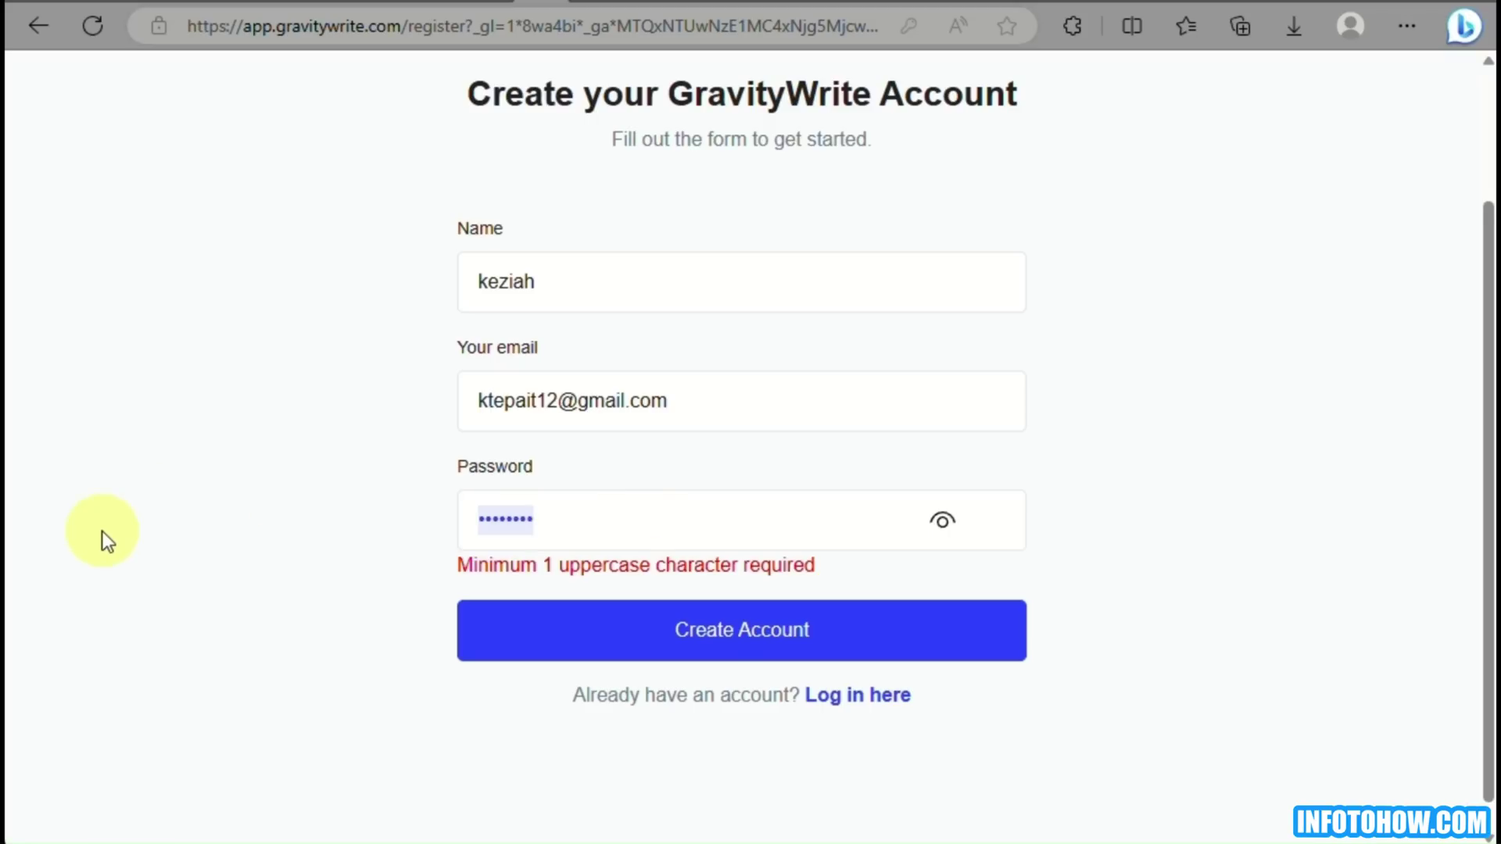
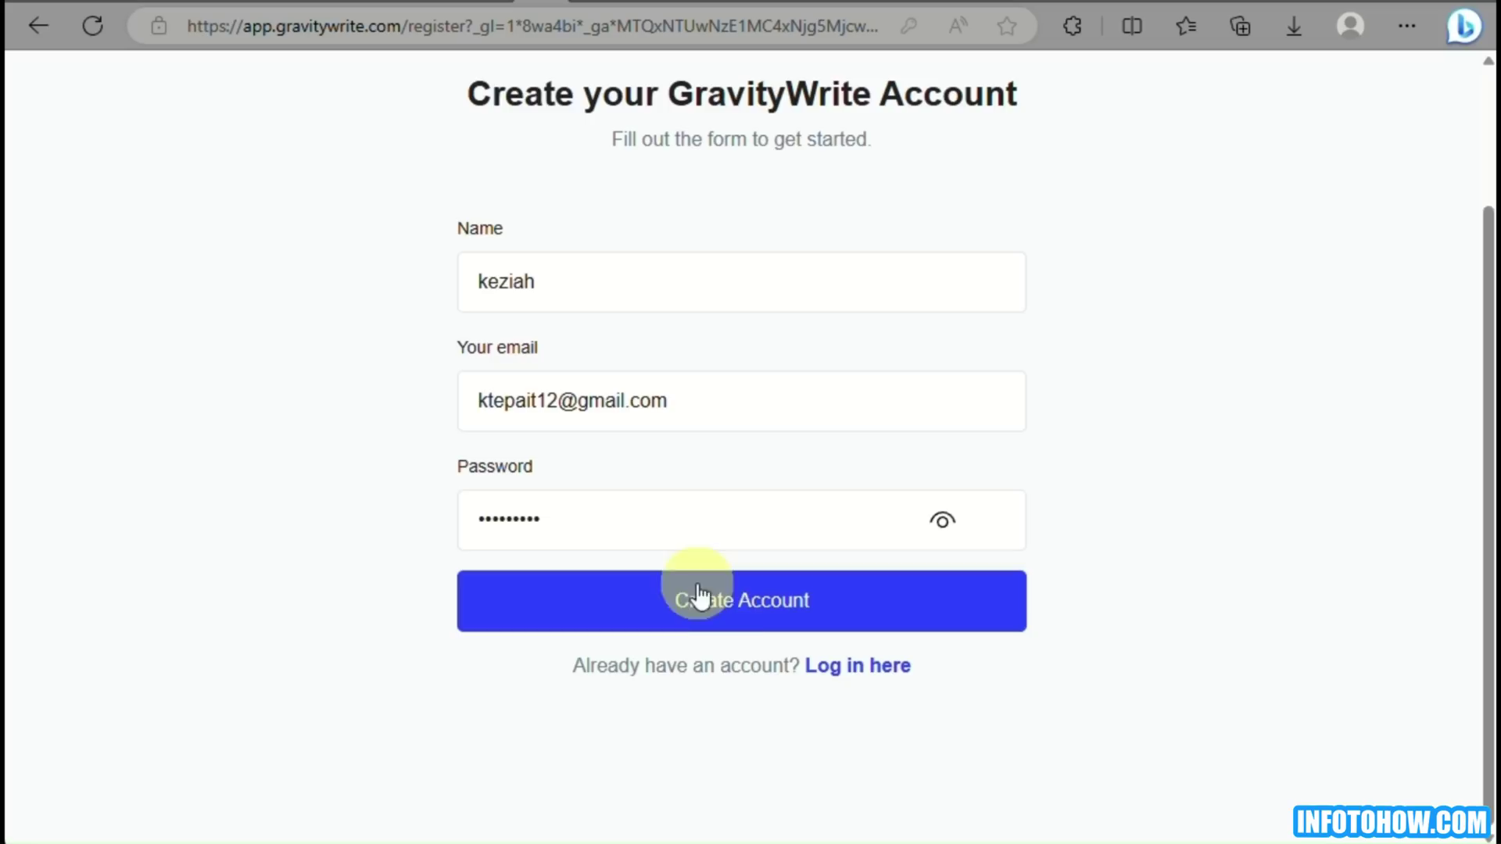
click(700, 596)
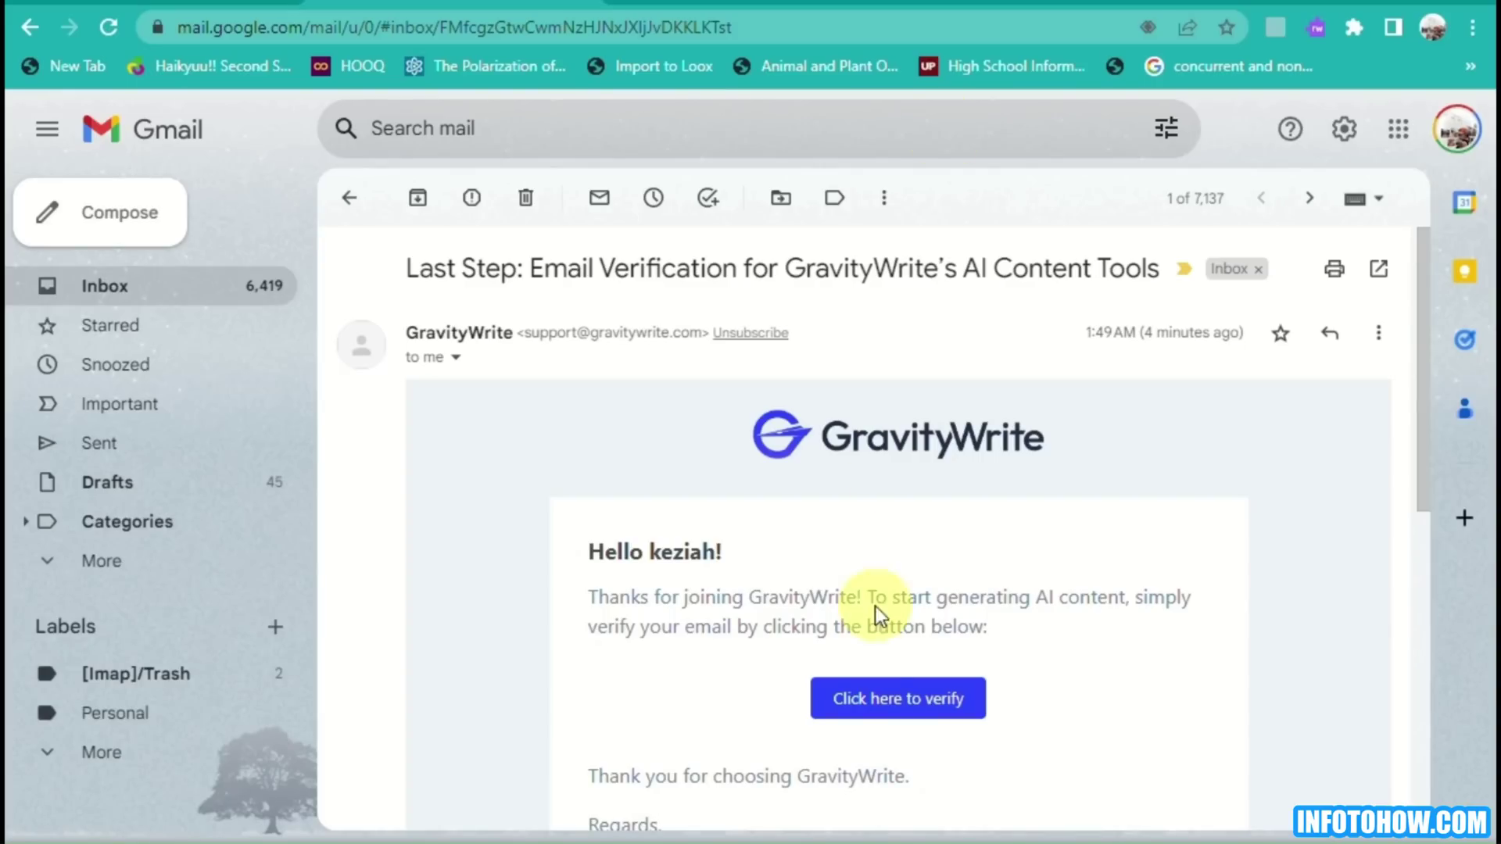
scroll(868, 667, down, 1)
scroll(921, 529, down, 2)
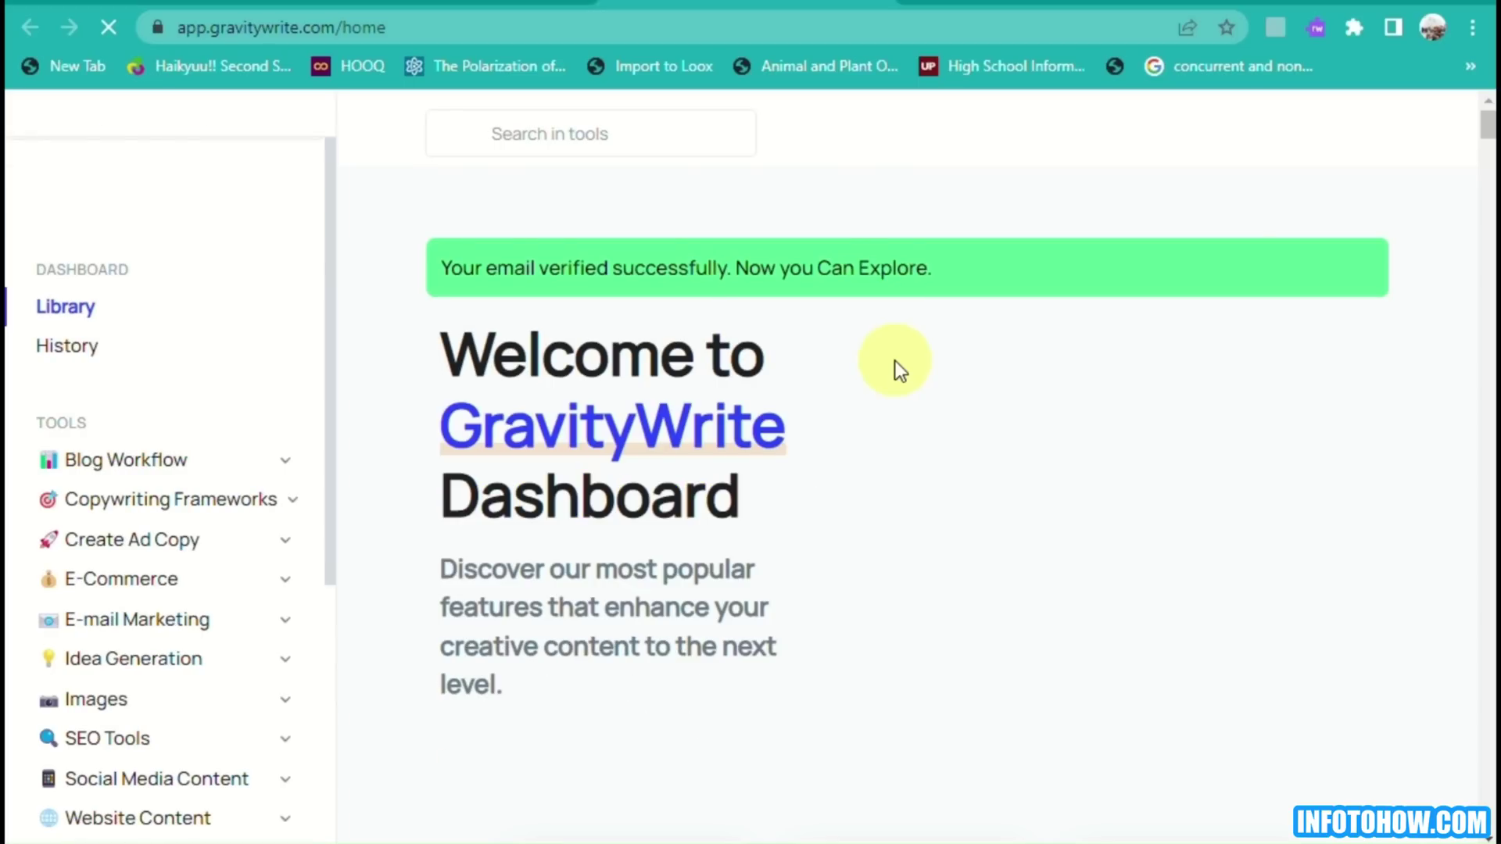
scroll(328, 463, down, 1)
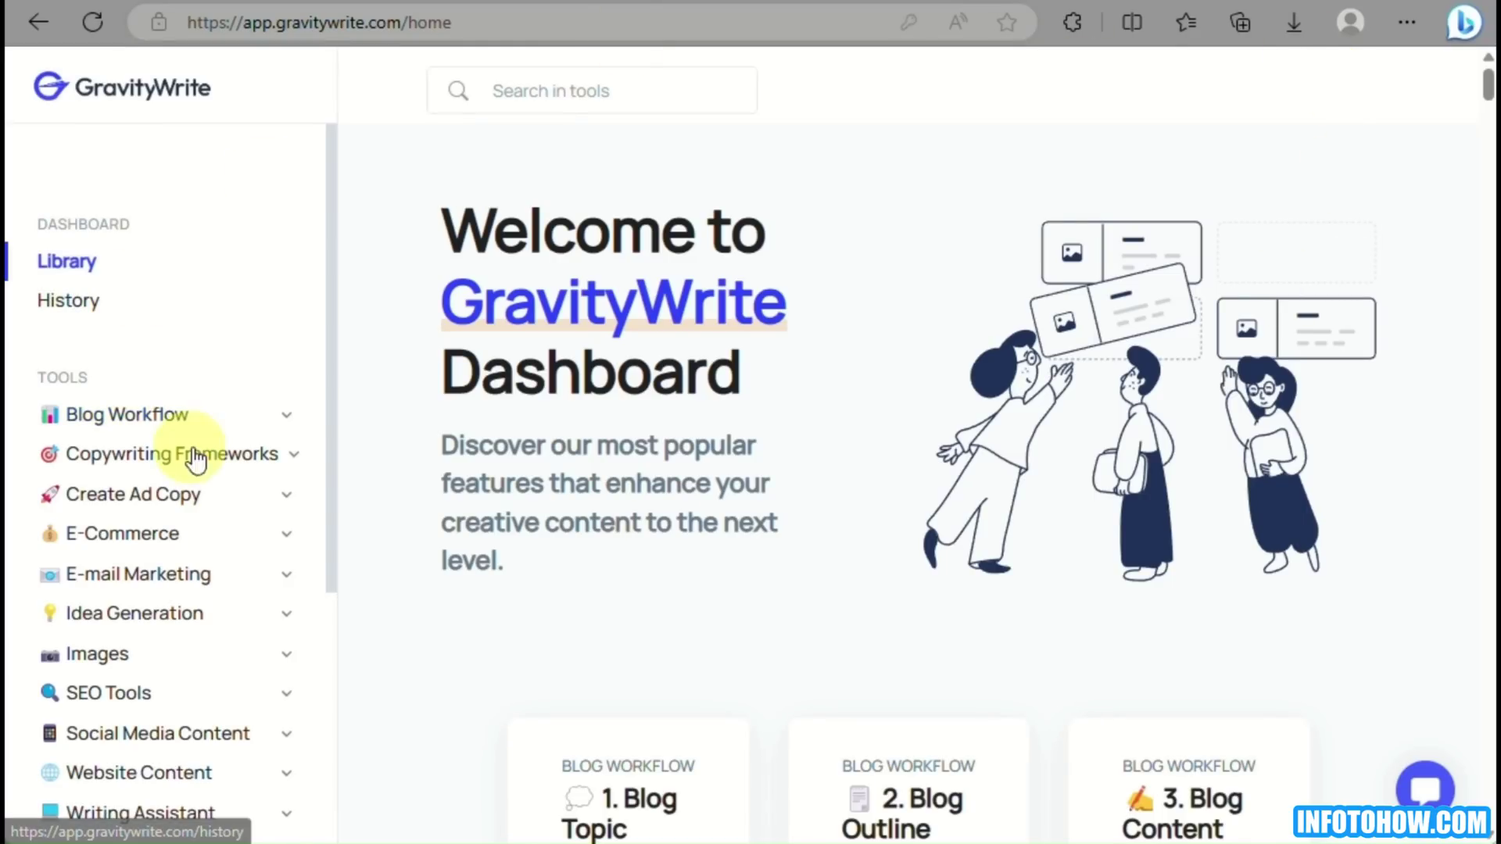
scroll(118, 426, down, 1)
scroll(119, 420, down, 1)
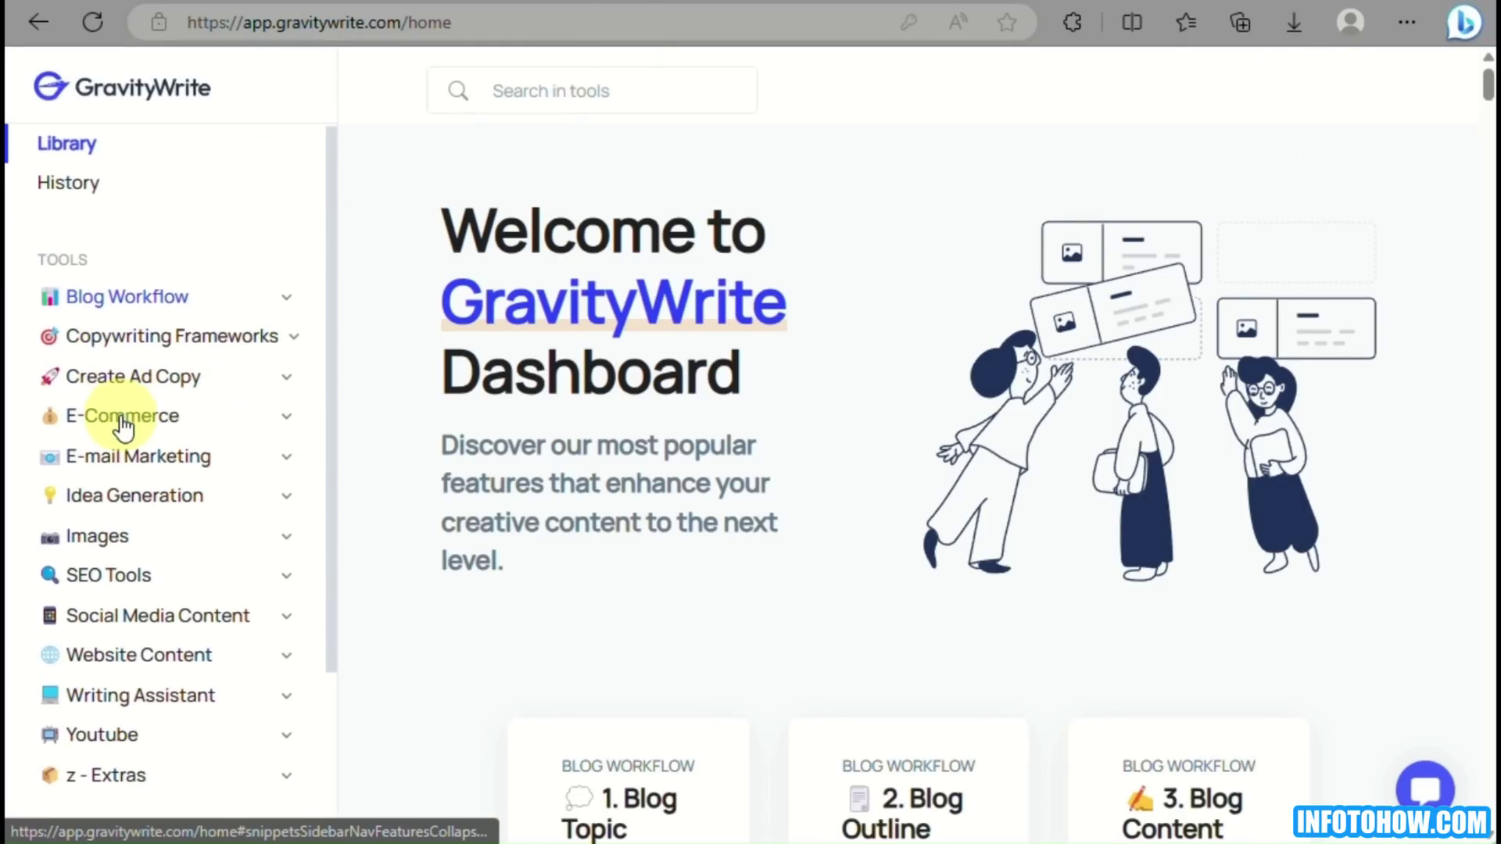
ctrl+scroll(123, 424, up, 3)
scroll(122, 423, down, 3)
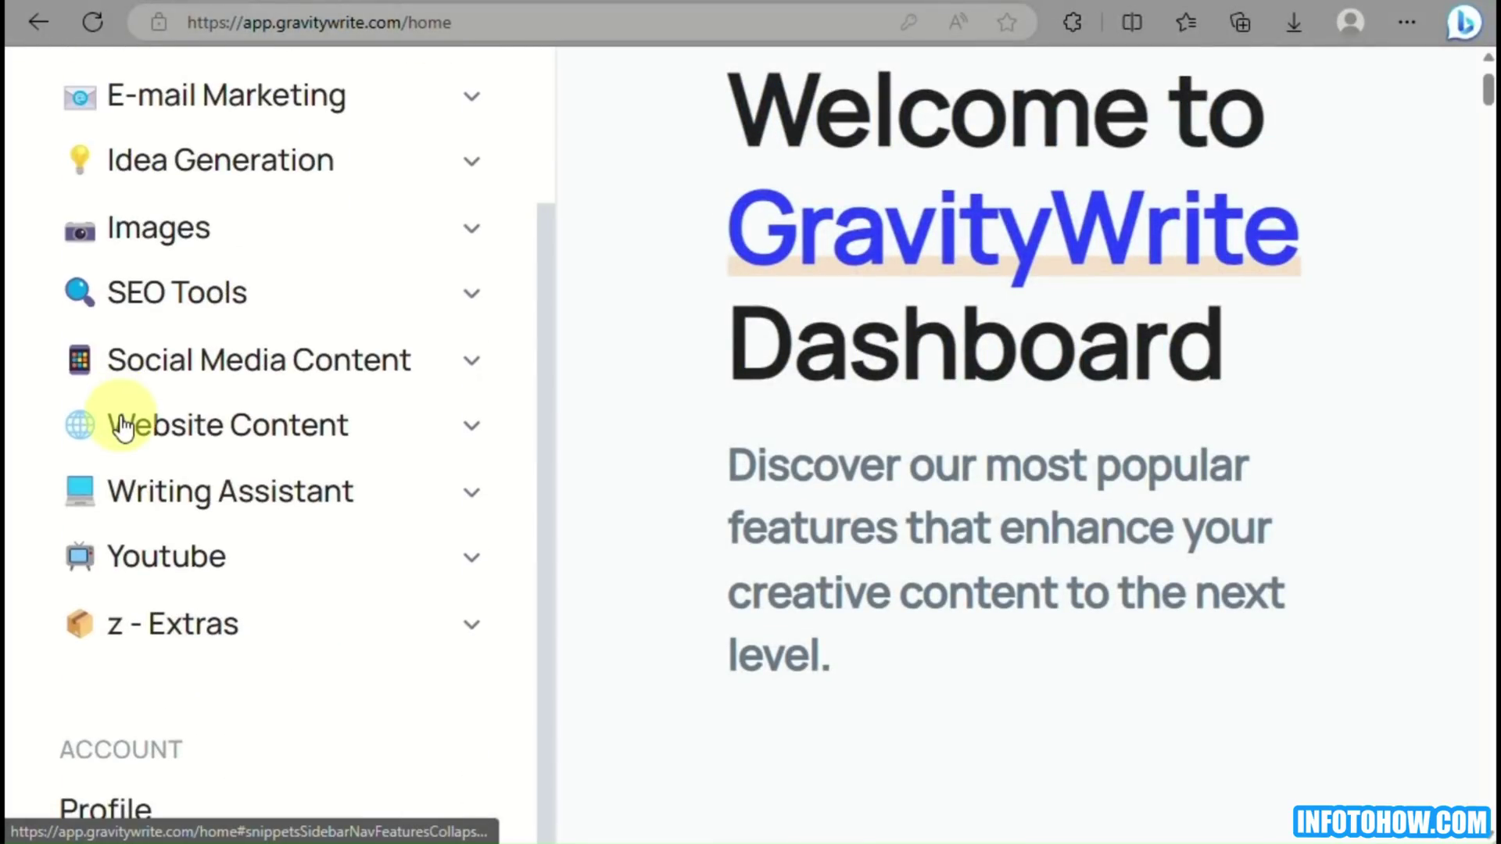
scroll(121, 423, up, 3)
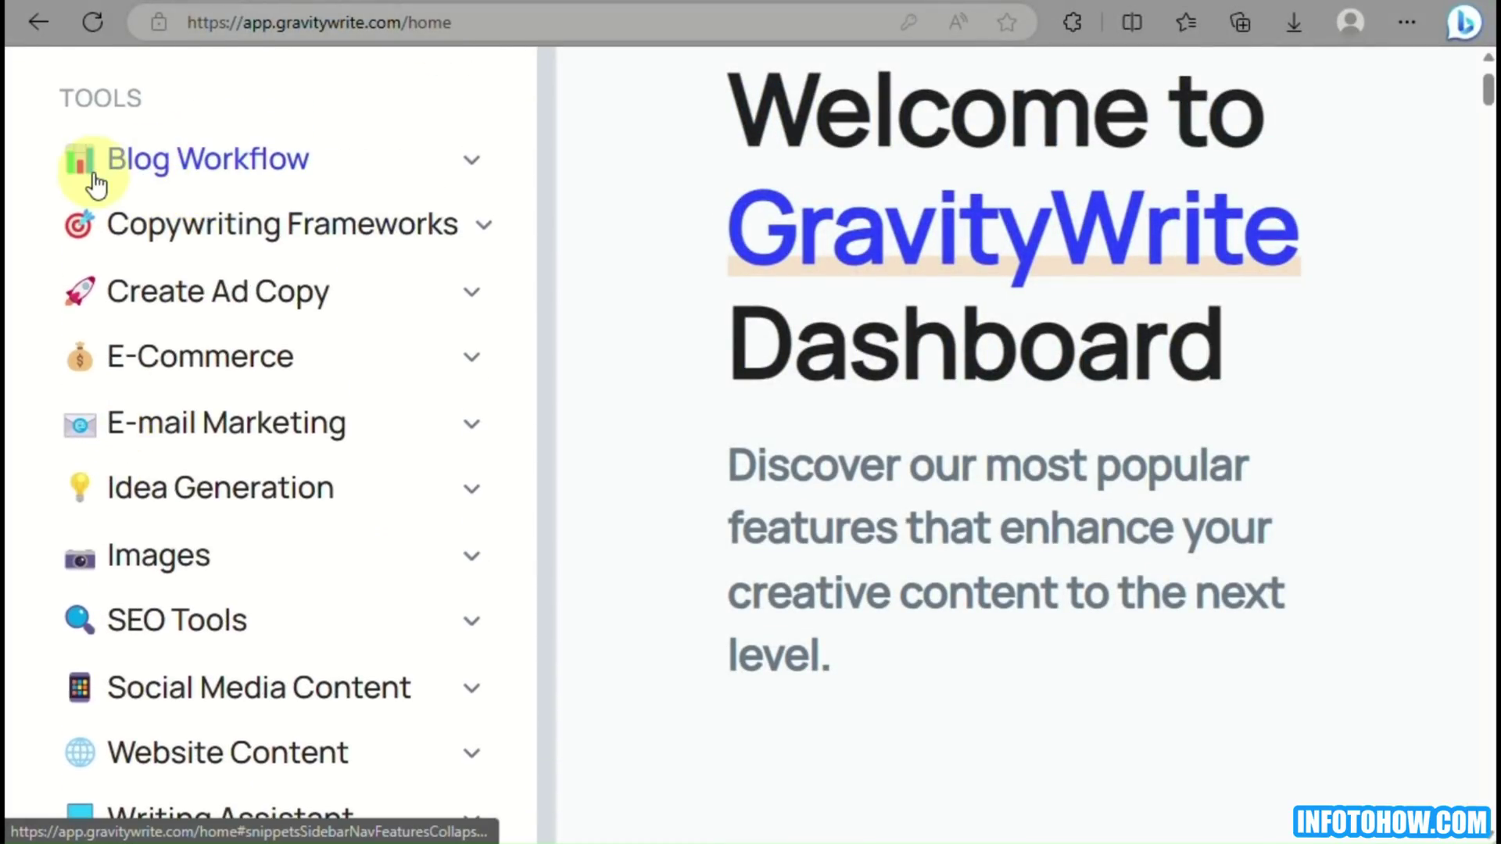
Expand Blog Workflow in the sidebar and choose Quick 1-Click Blog post
click(483, 166)
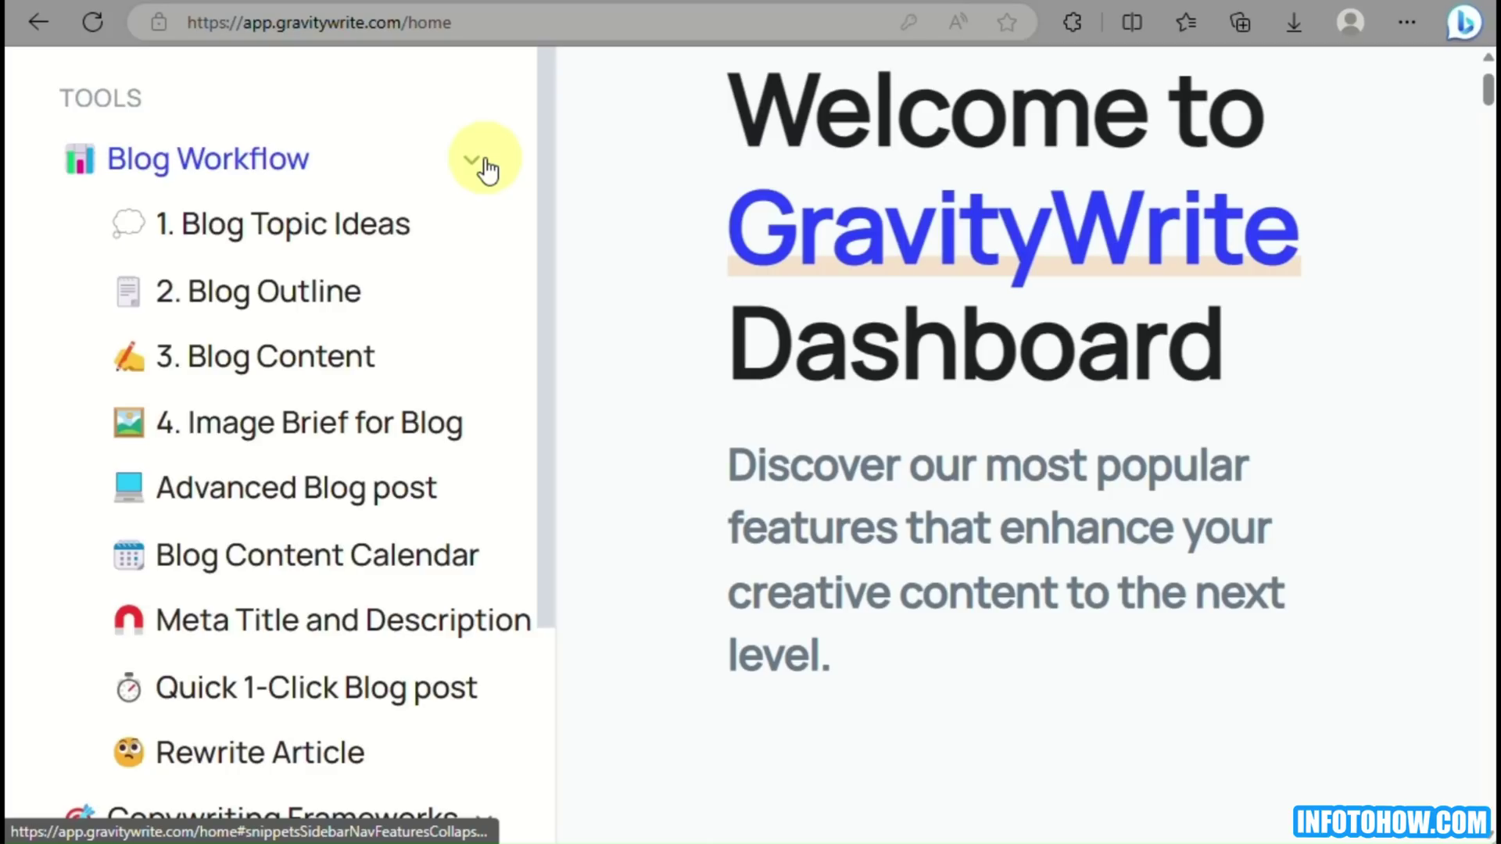
scroll(380, 517, down, 1)
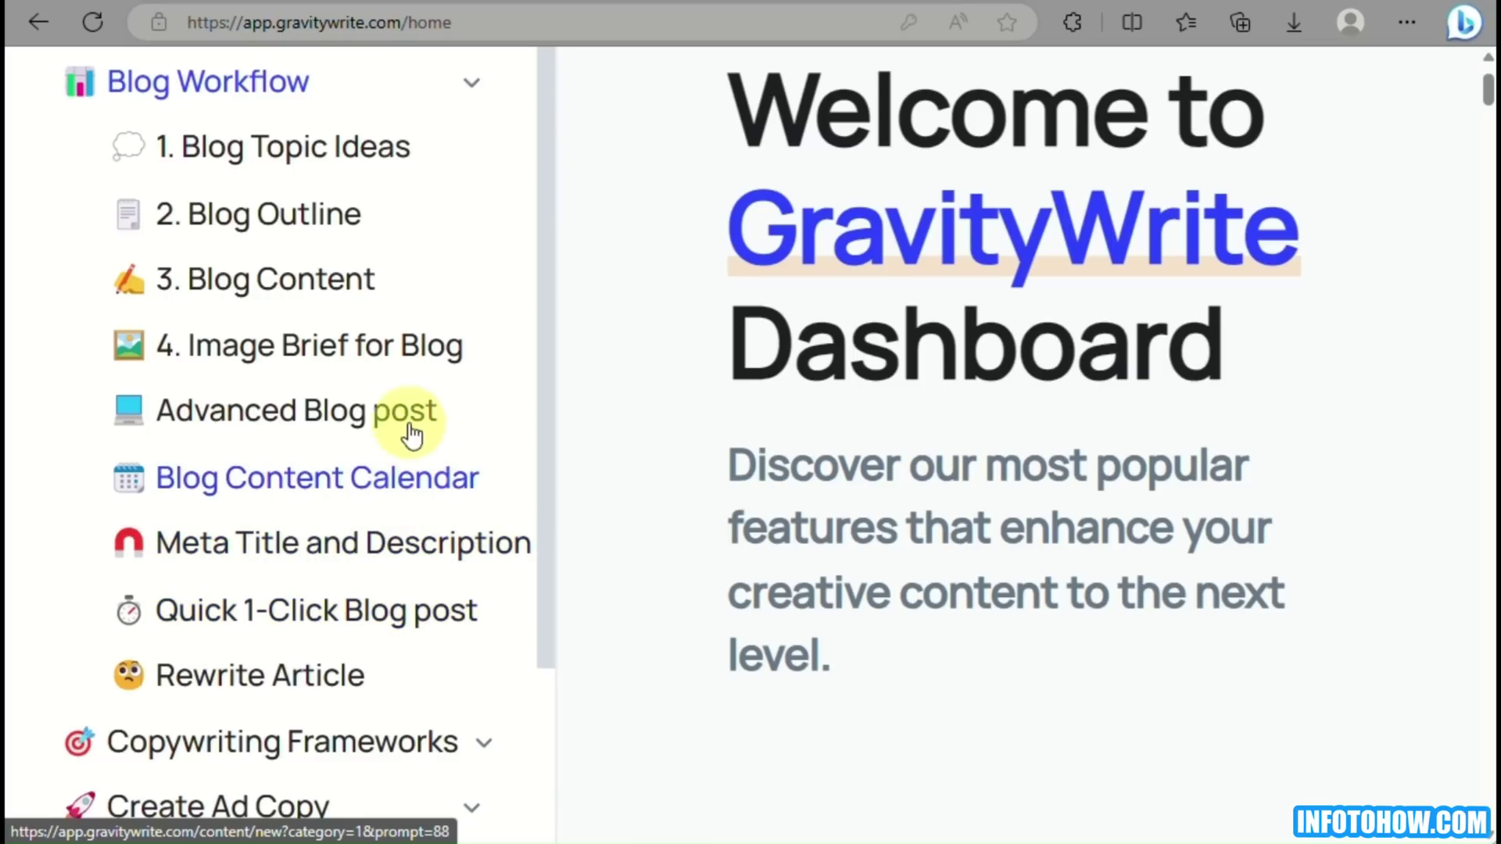
click(370, 629)
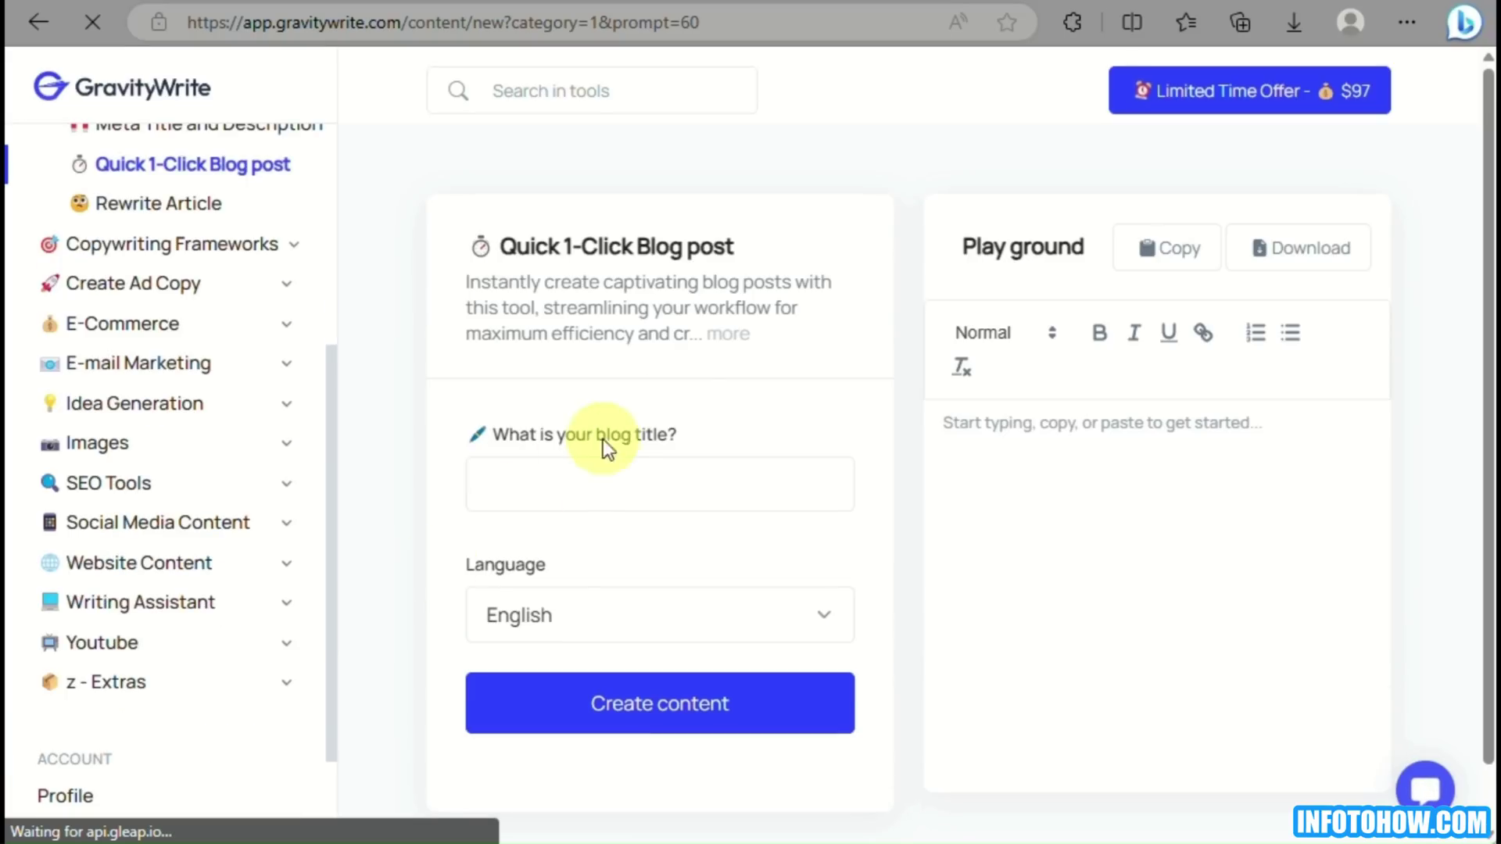
Generate a blog post titled 'Happiness', fixing the title's spelling, and dismiss the one-time offer
click(627, 432)
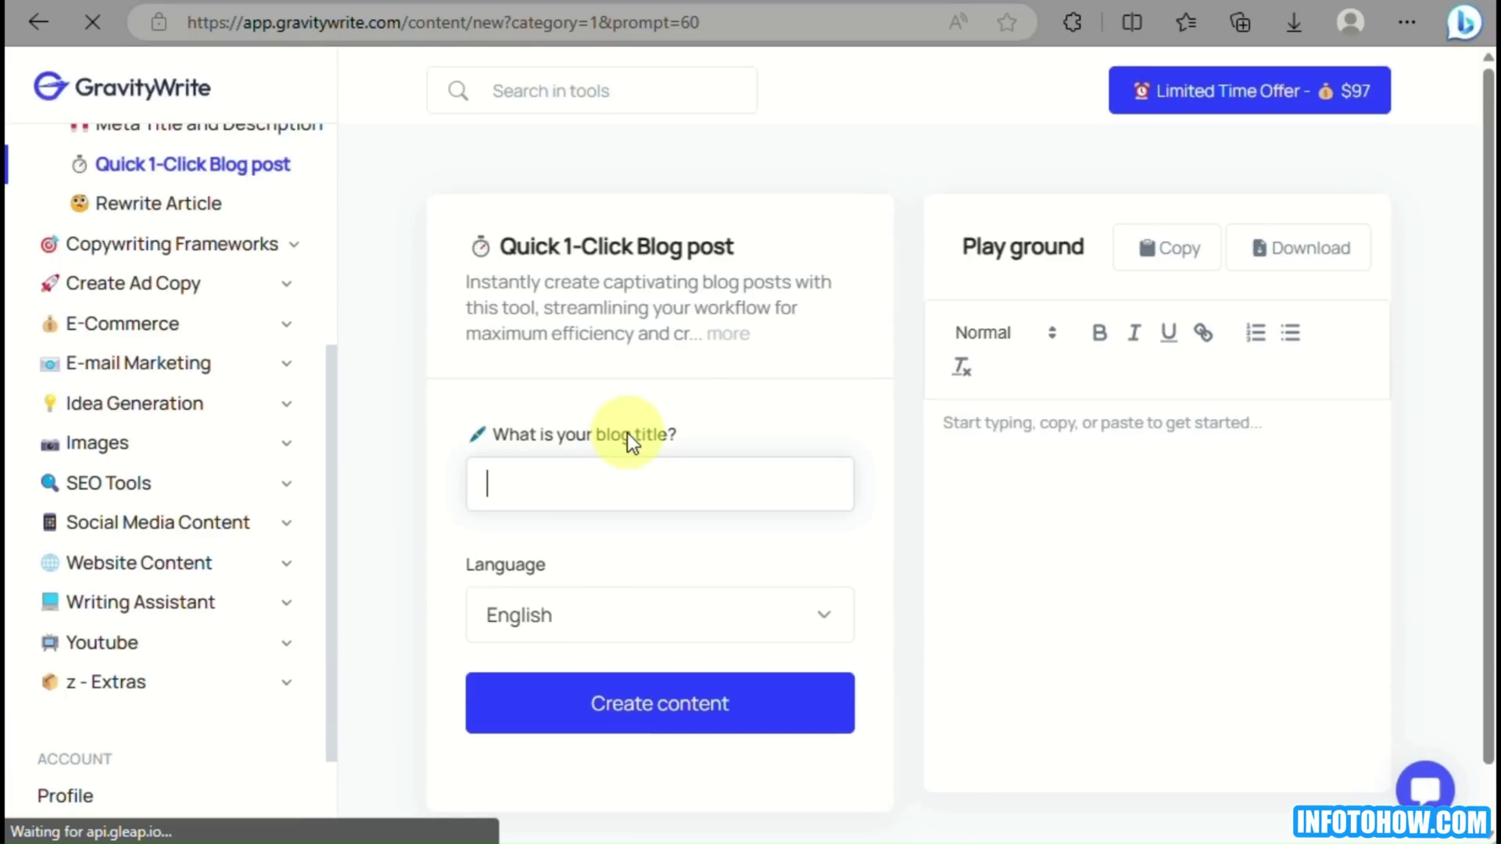
text(Hapi)
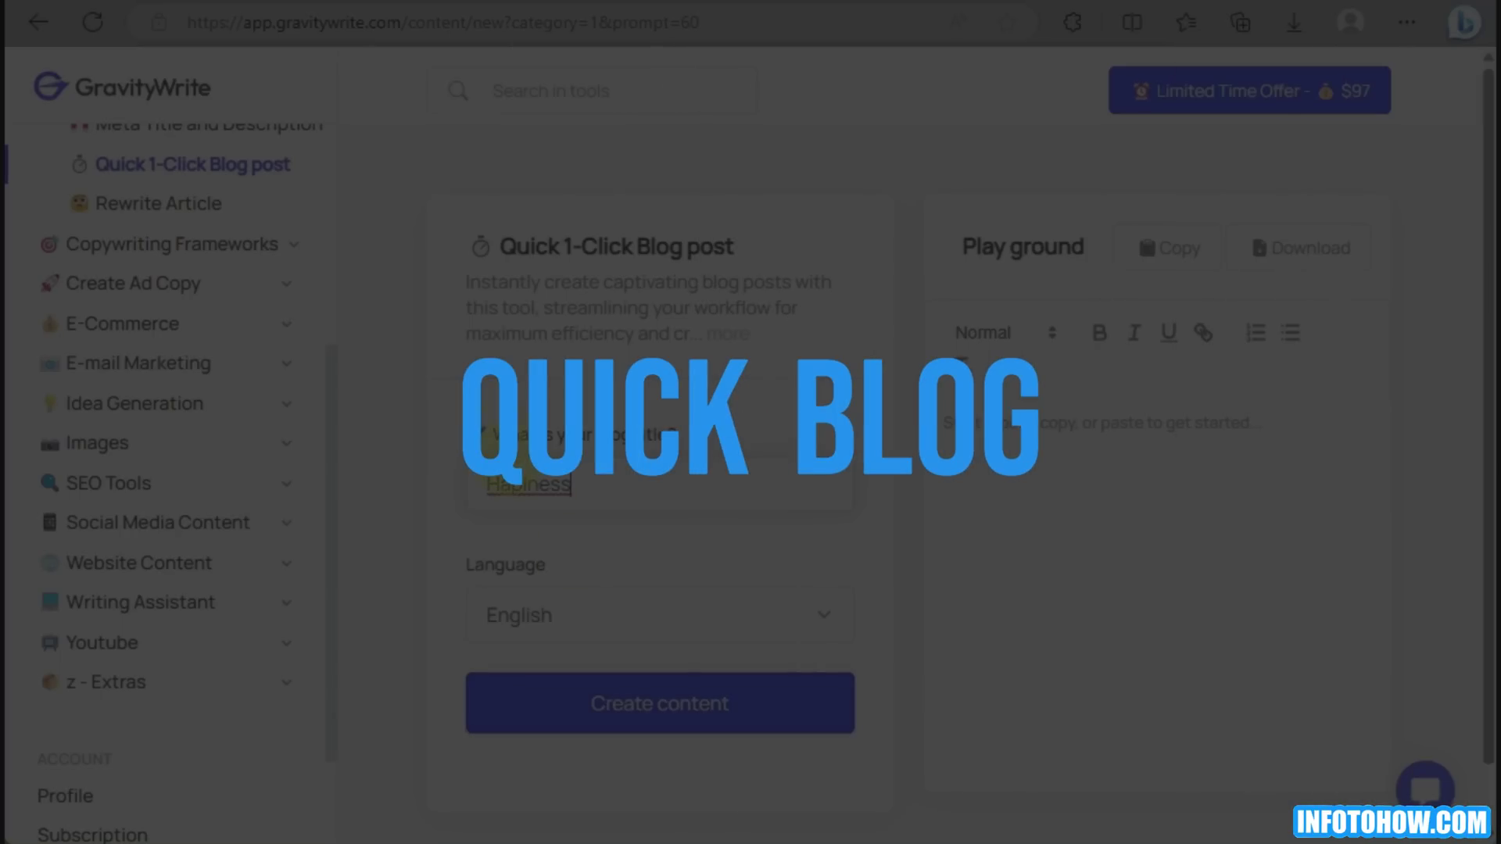
click(524, 483)
click(551, 584)
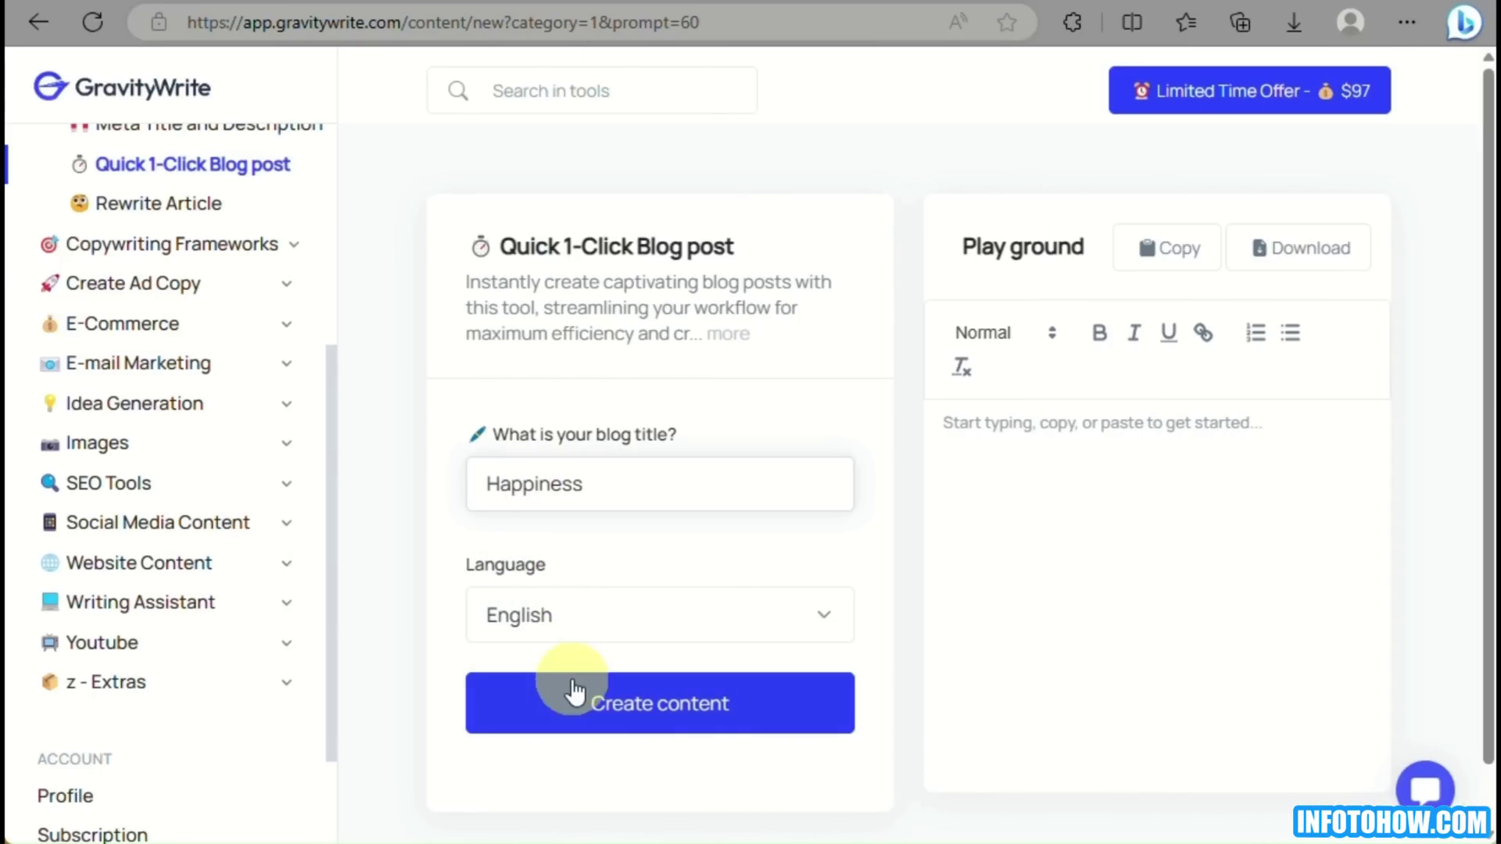
scroll(605, 674, down, 1)
click(630, 623)
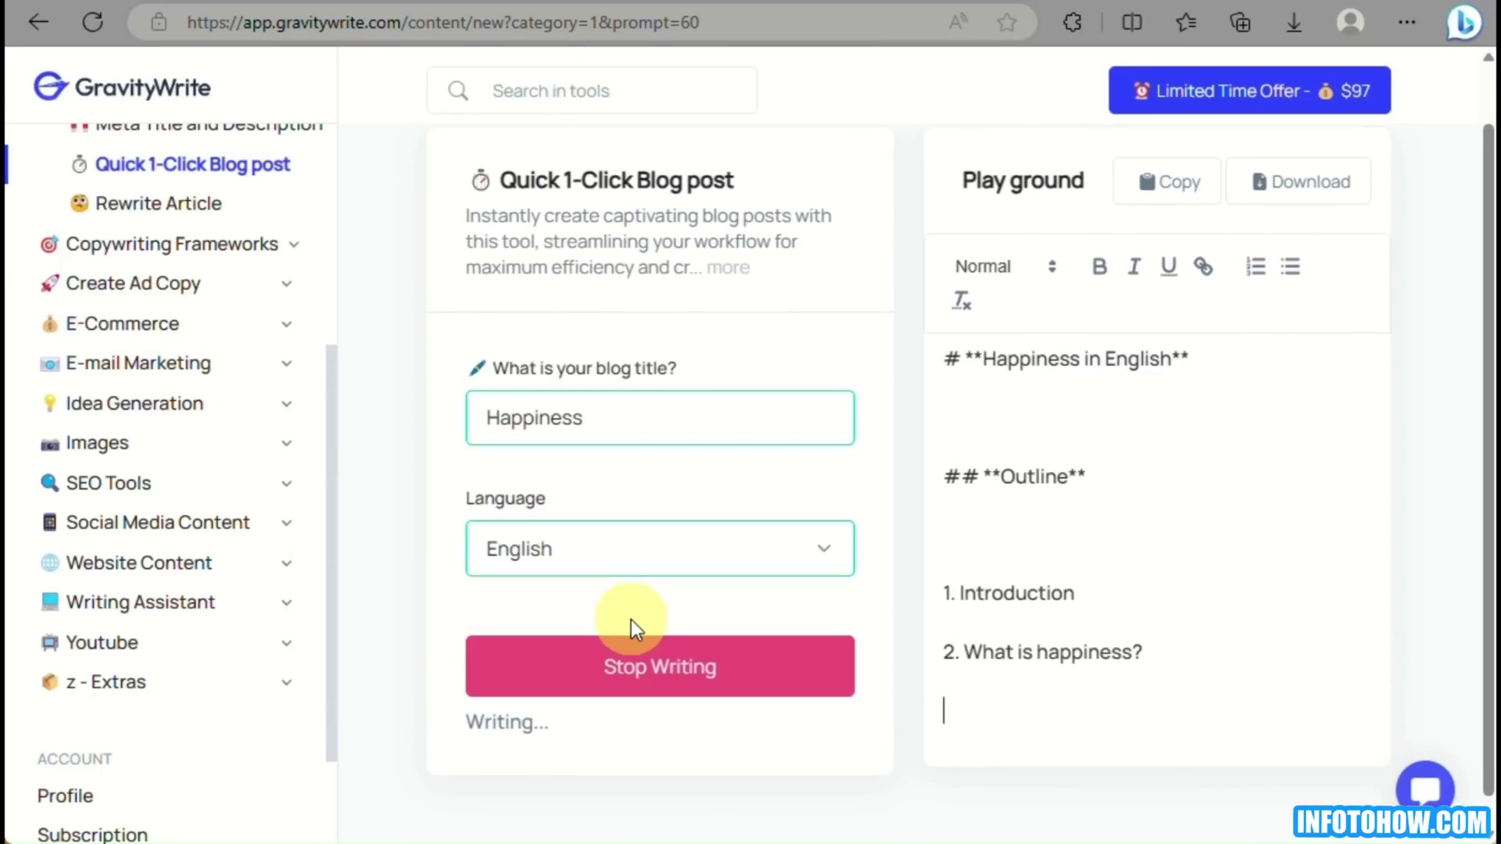
scroll(1141, 435, down, 2)
scroll(1141, 435, up, 2)
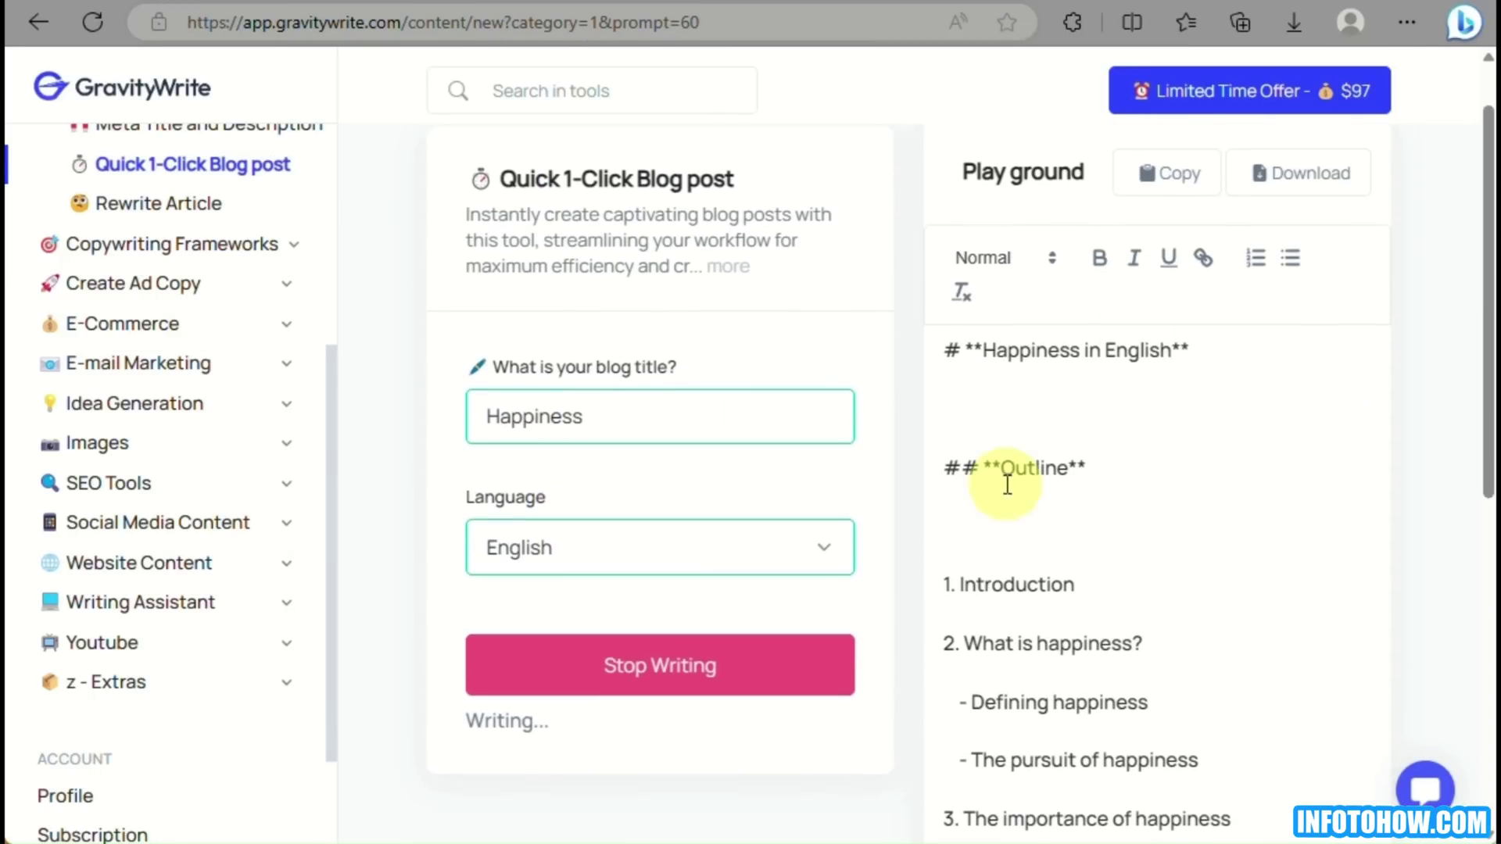
scroll(1091, 479, down, 2)
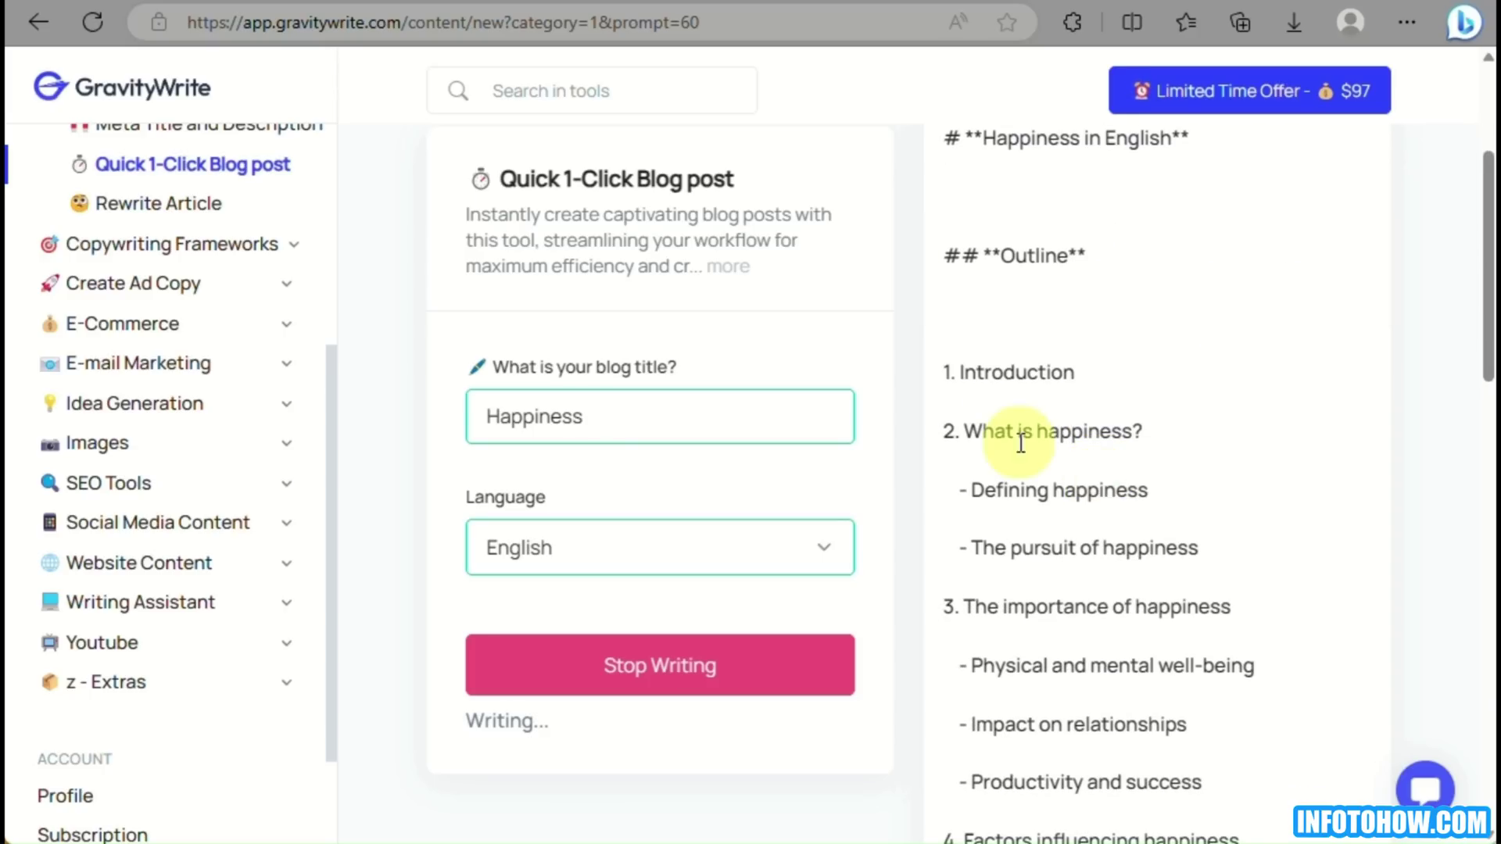
scroll(1020, 504, down, 1)
scroll(1048, 529, down, 1)
scroll(1048, 536, down, 3)
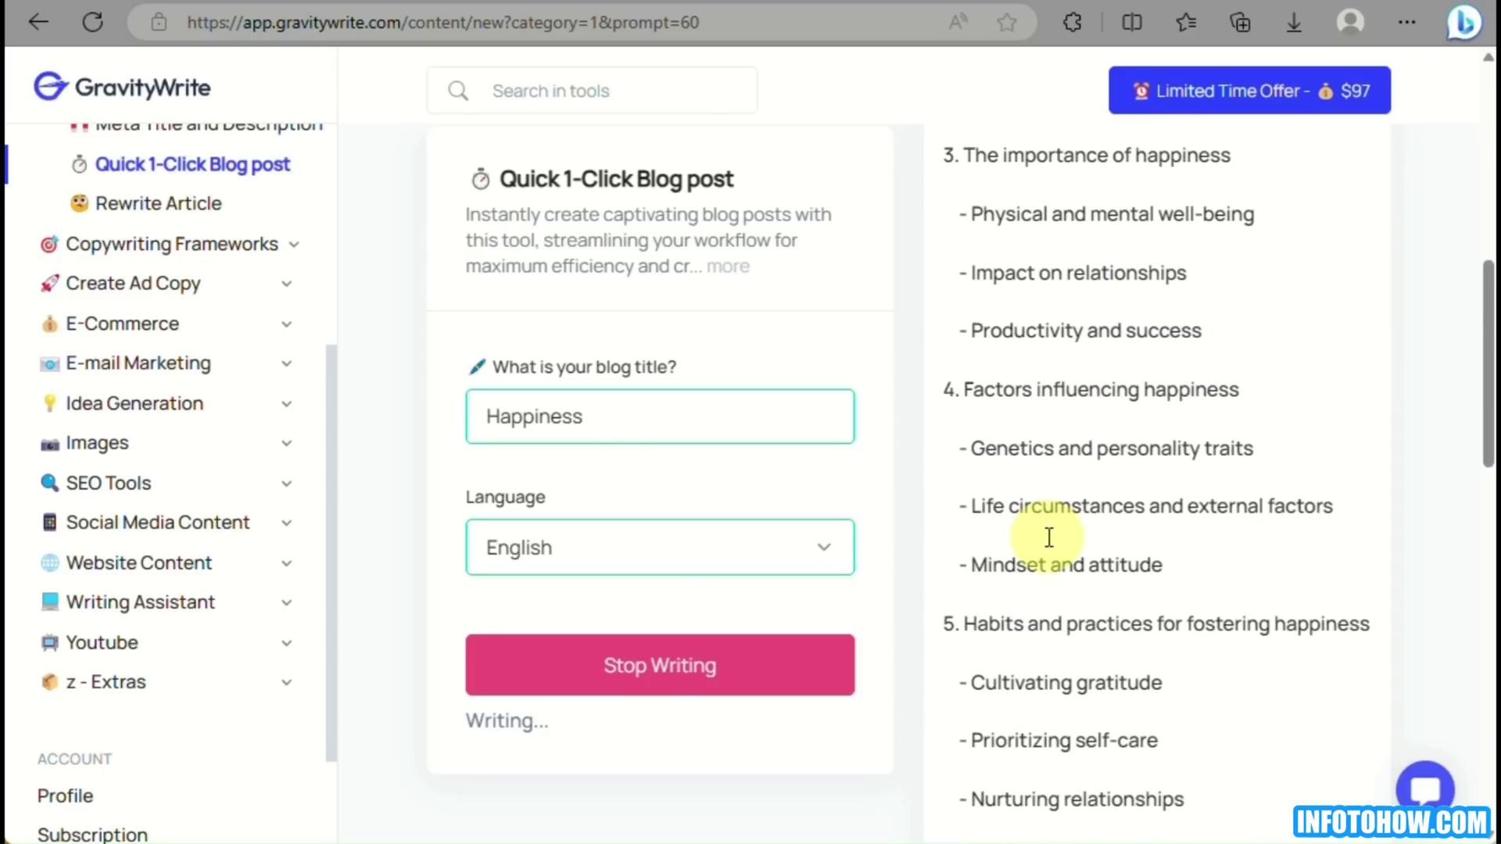
scroll(1048, 537, down, 4)
scroll(1049, 537, down, 6)
scroll(1048, 536, up, 6)
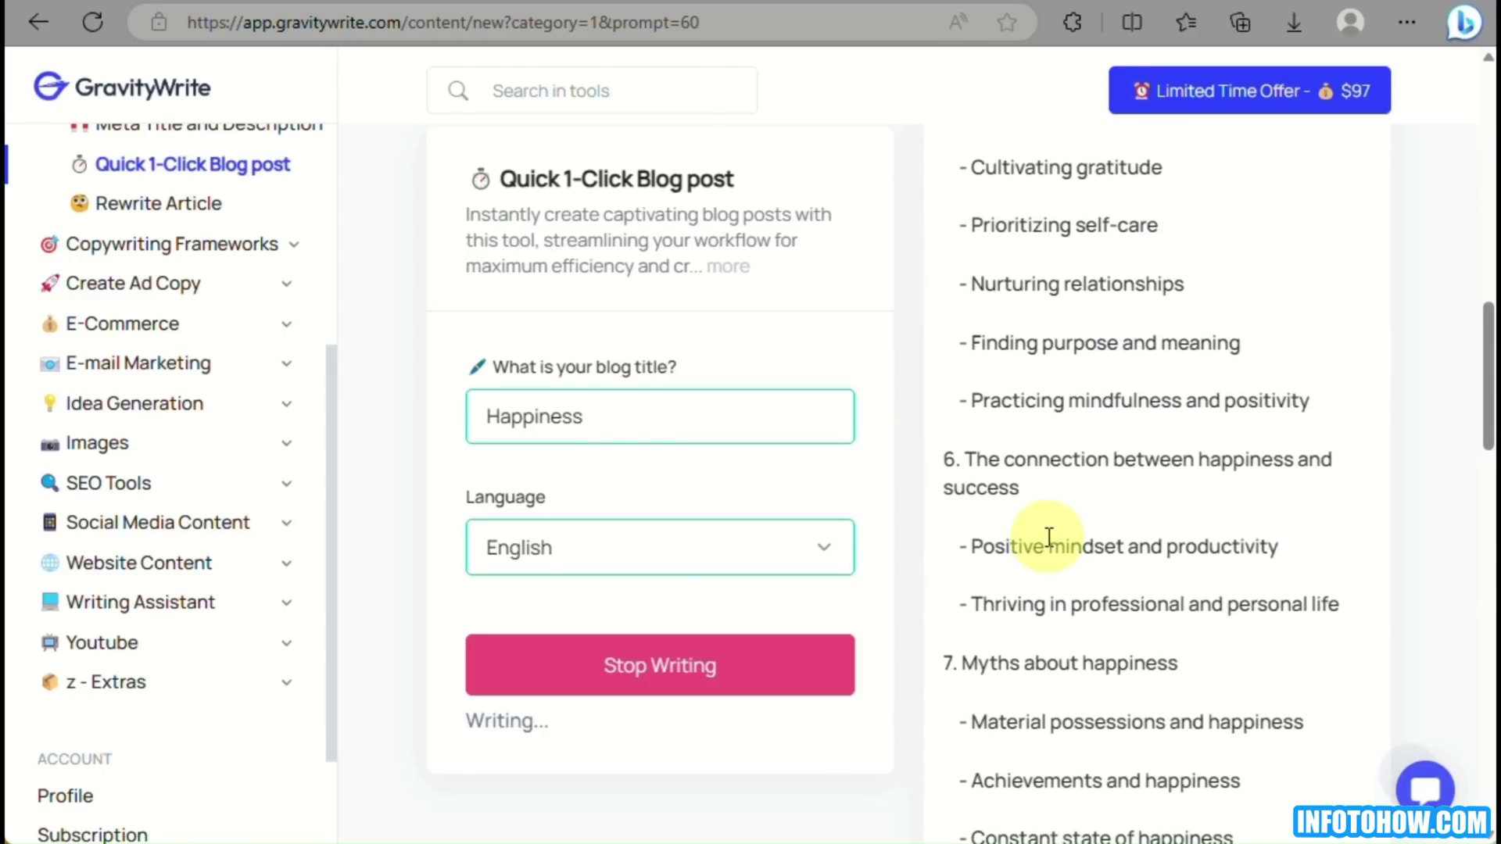
scroll(1048, 537, down, 10)
scroll(1049, 538, down, 1)
scroll(1048, 537, down, 5)
scroll(1049, 537, down, 5)
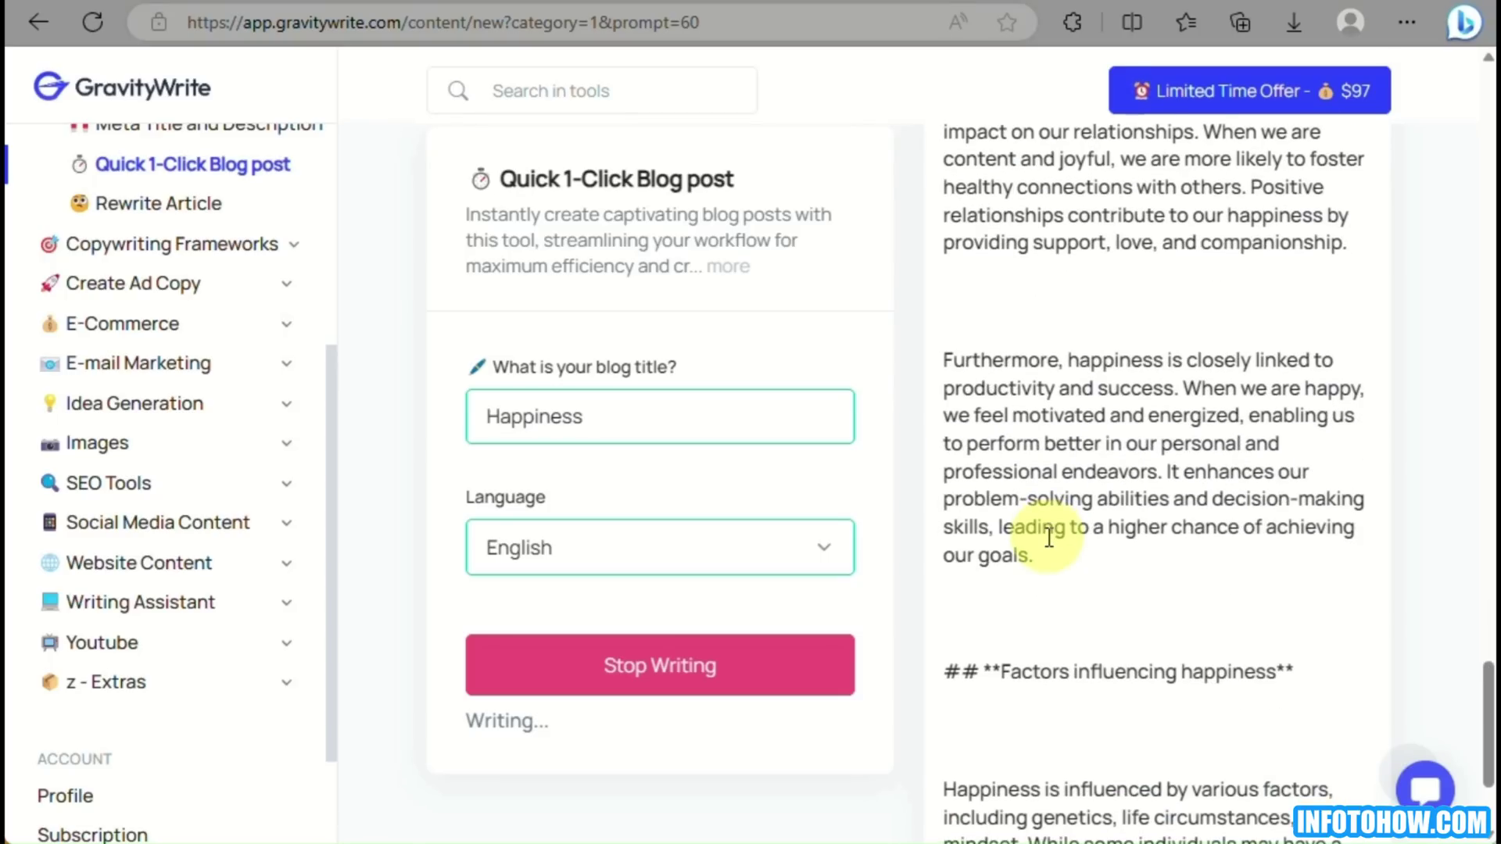
scroll(1048, 537, down, 3)
scroll(1048, 537, down, 2)
scroll(1048, 537, down, 2)
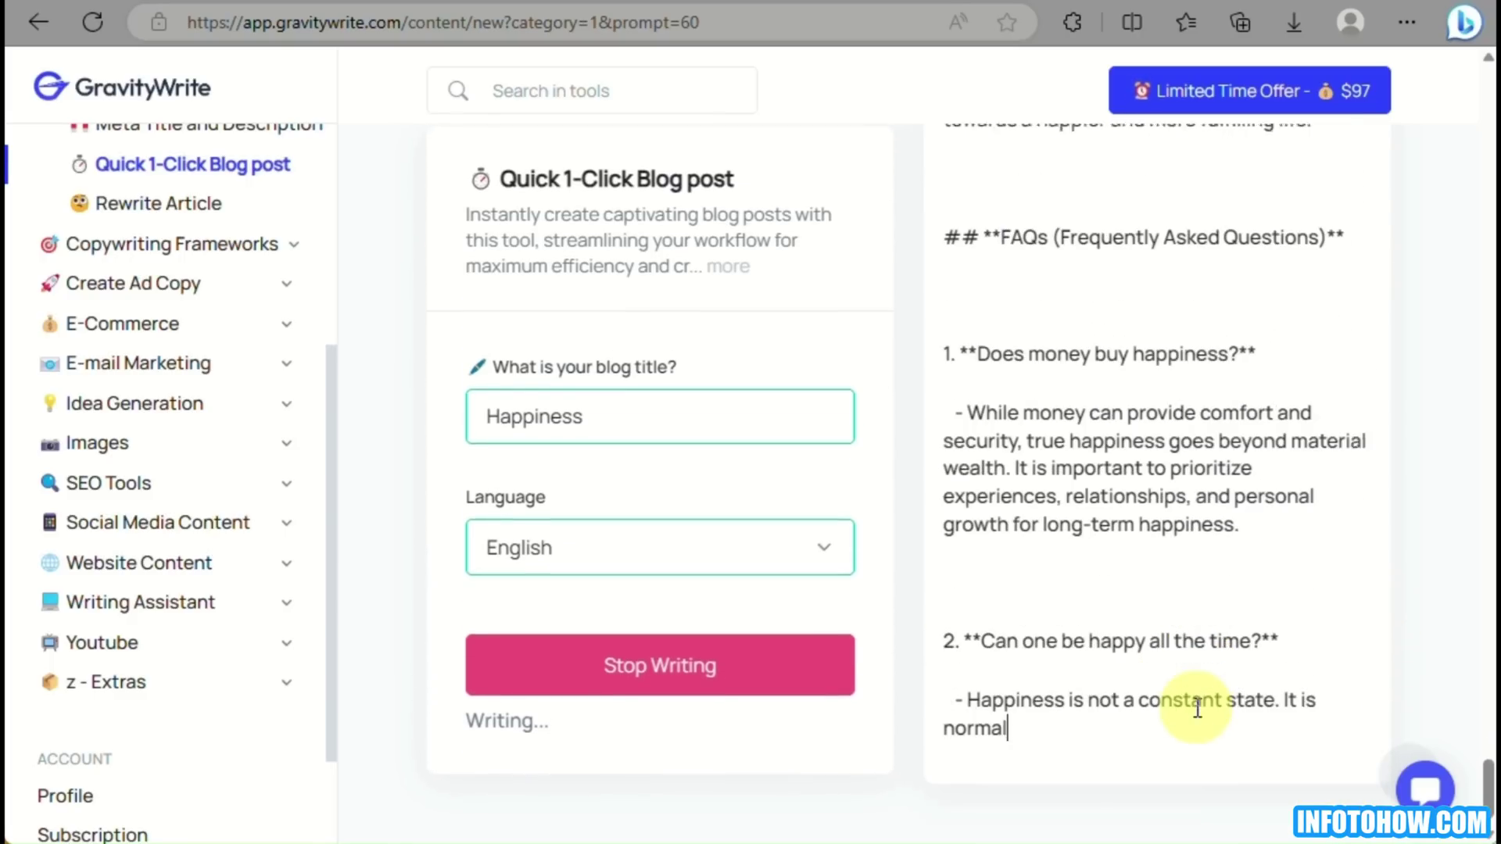
scroll(1196, 704, up, 3)
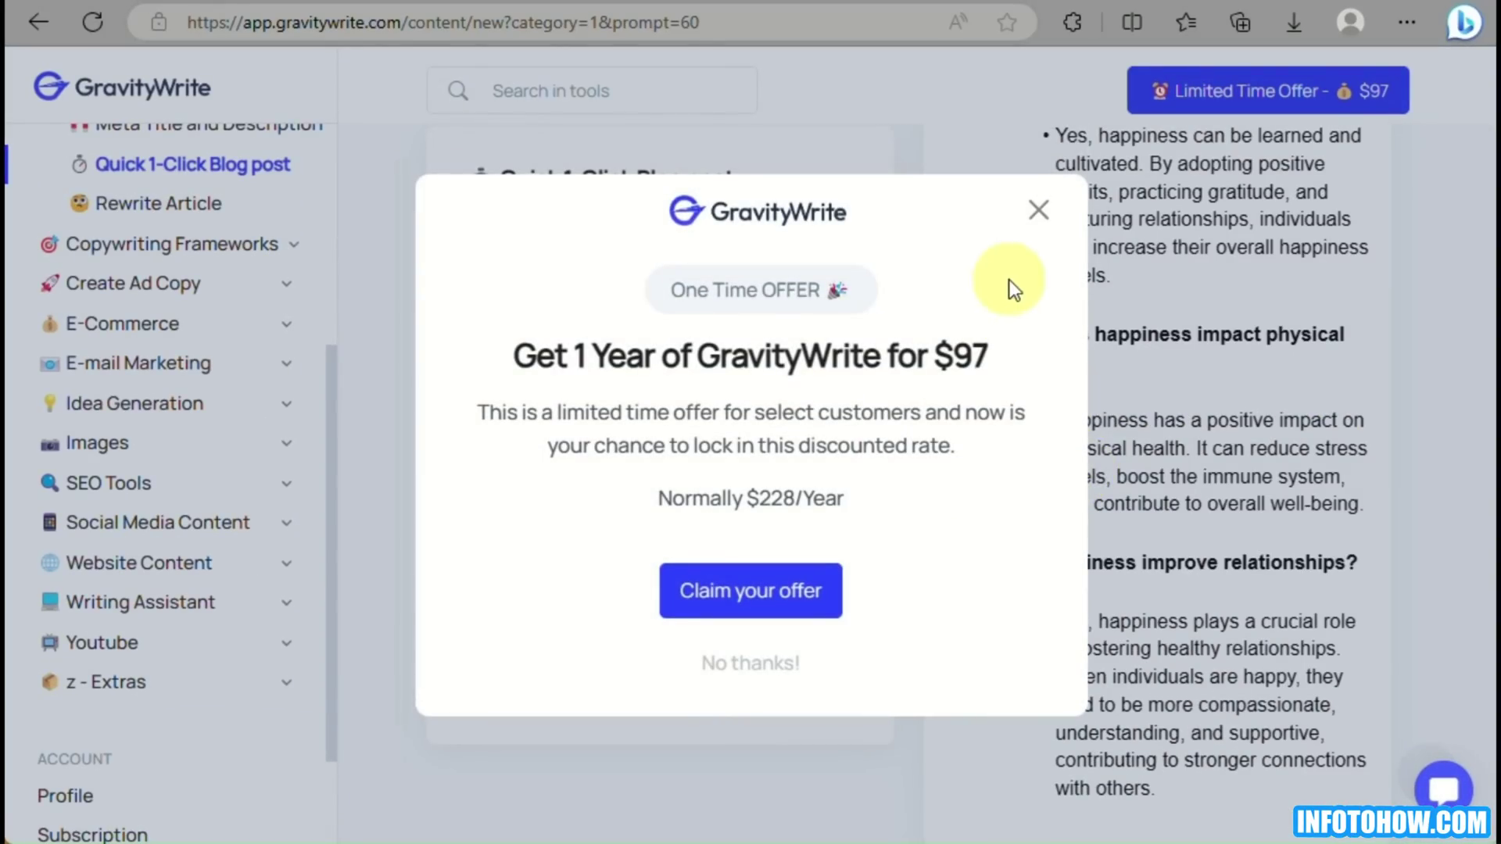
click(1038, 210)
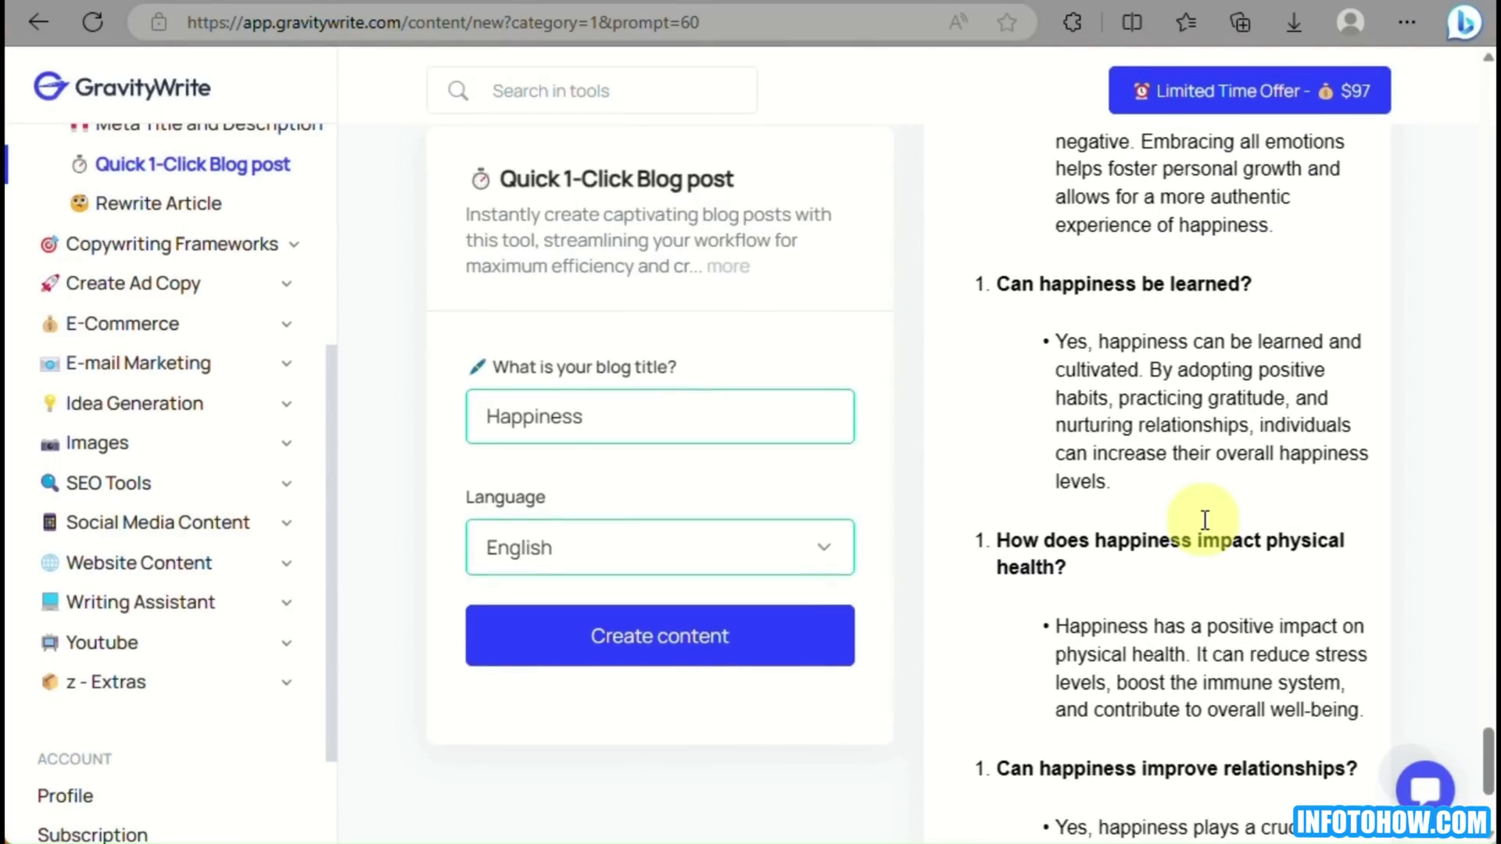
scroll(1205, 519, up, 5)
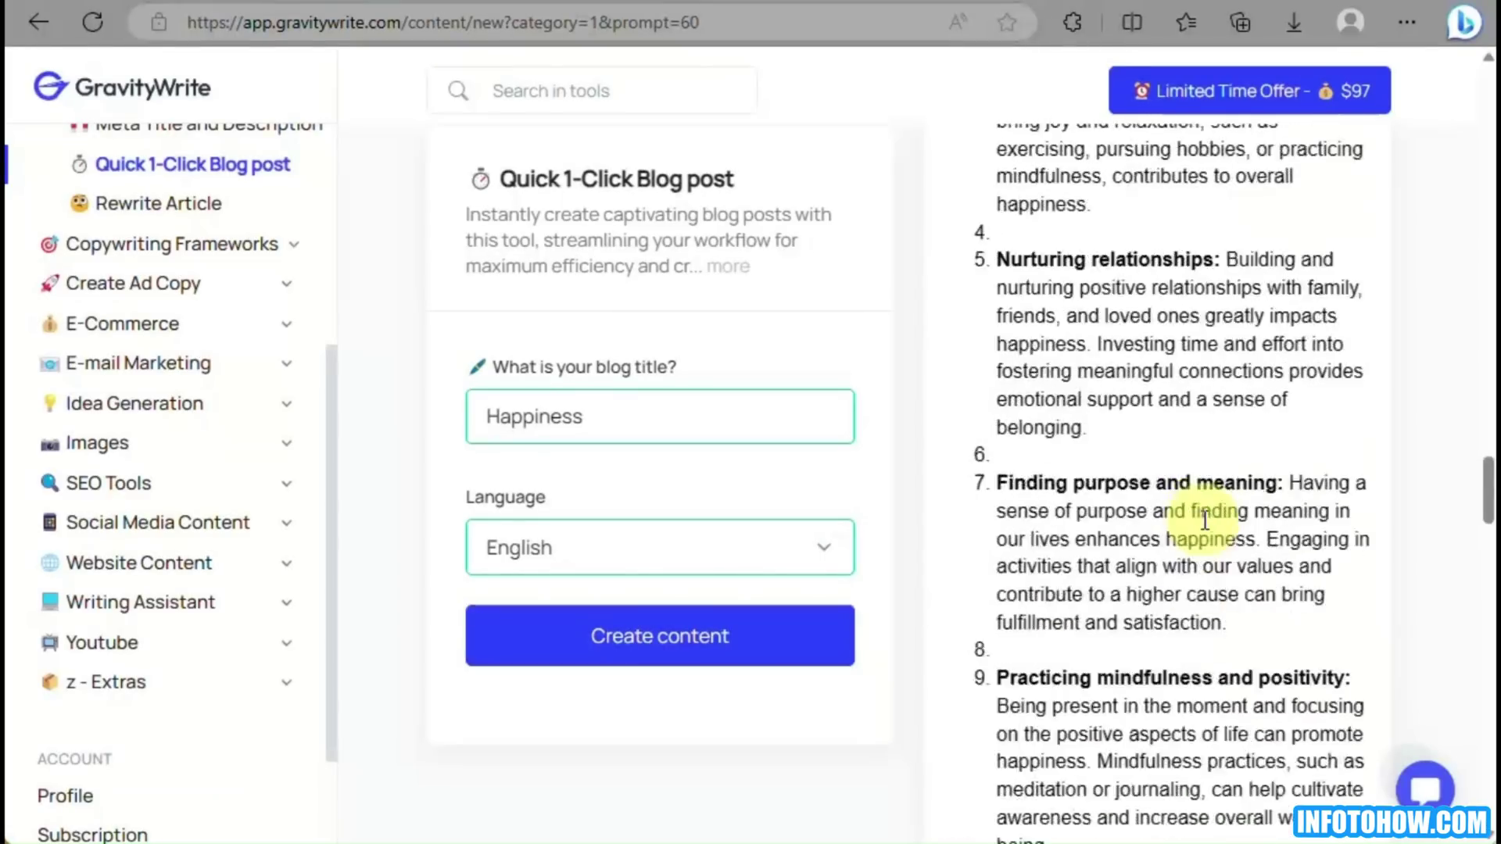
scroll(1196, 509, up, 5)
scroll(1122, 520, up, 3)
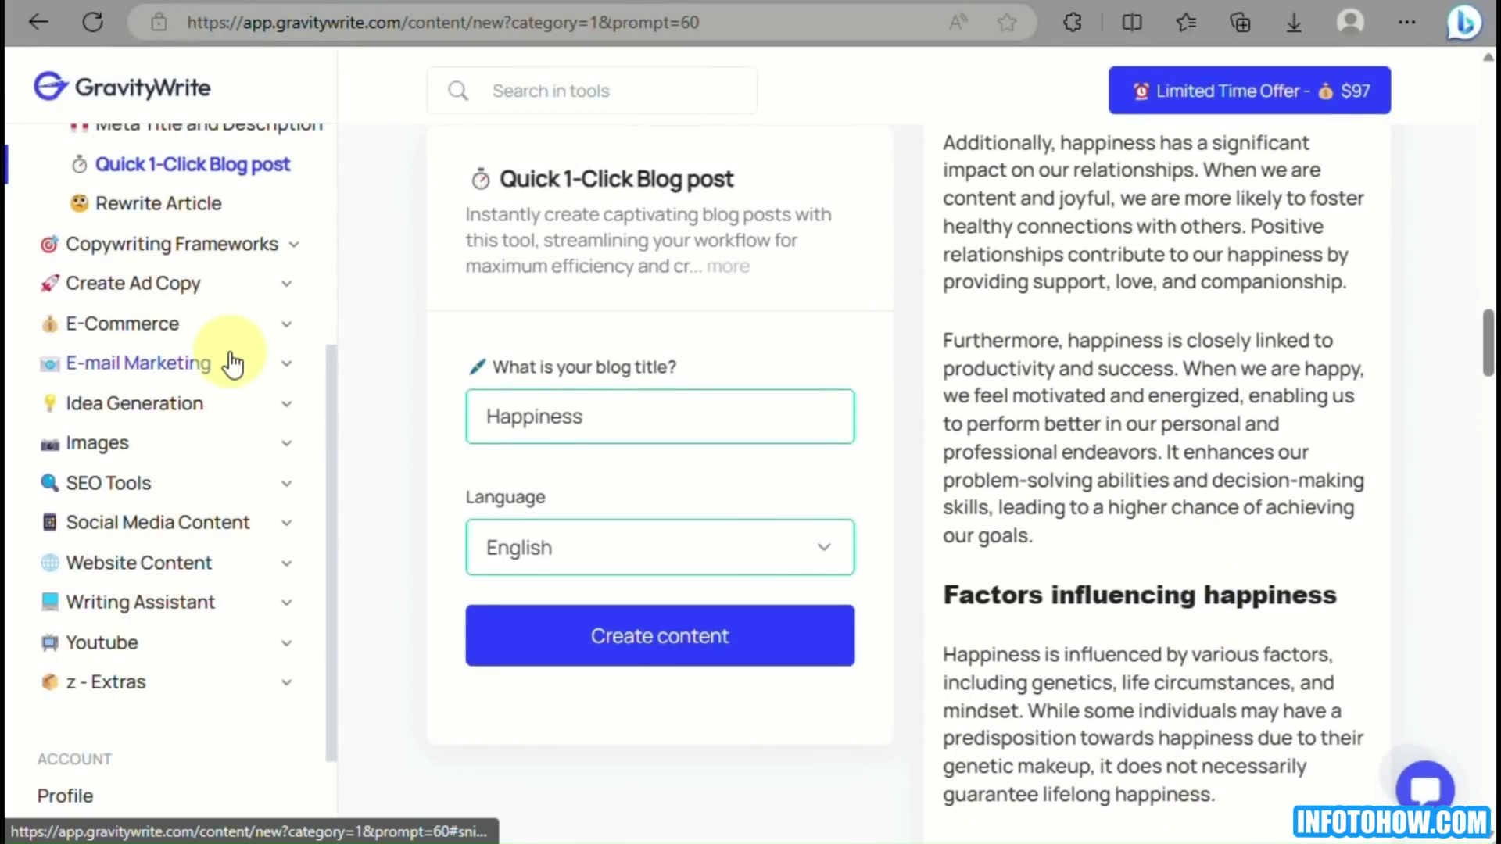
scroll(791, 392, up, 4)
scroll(12, 379, up, 5)
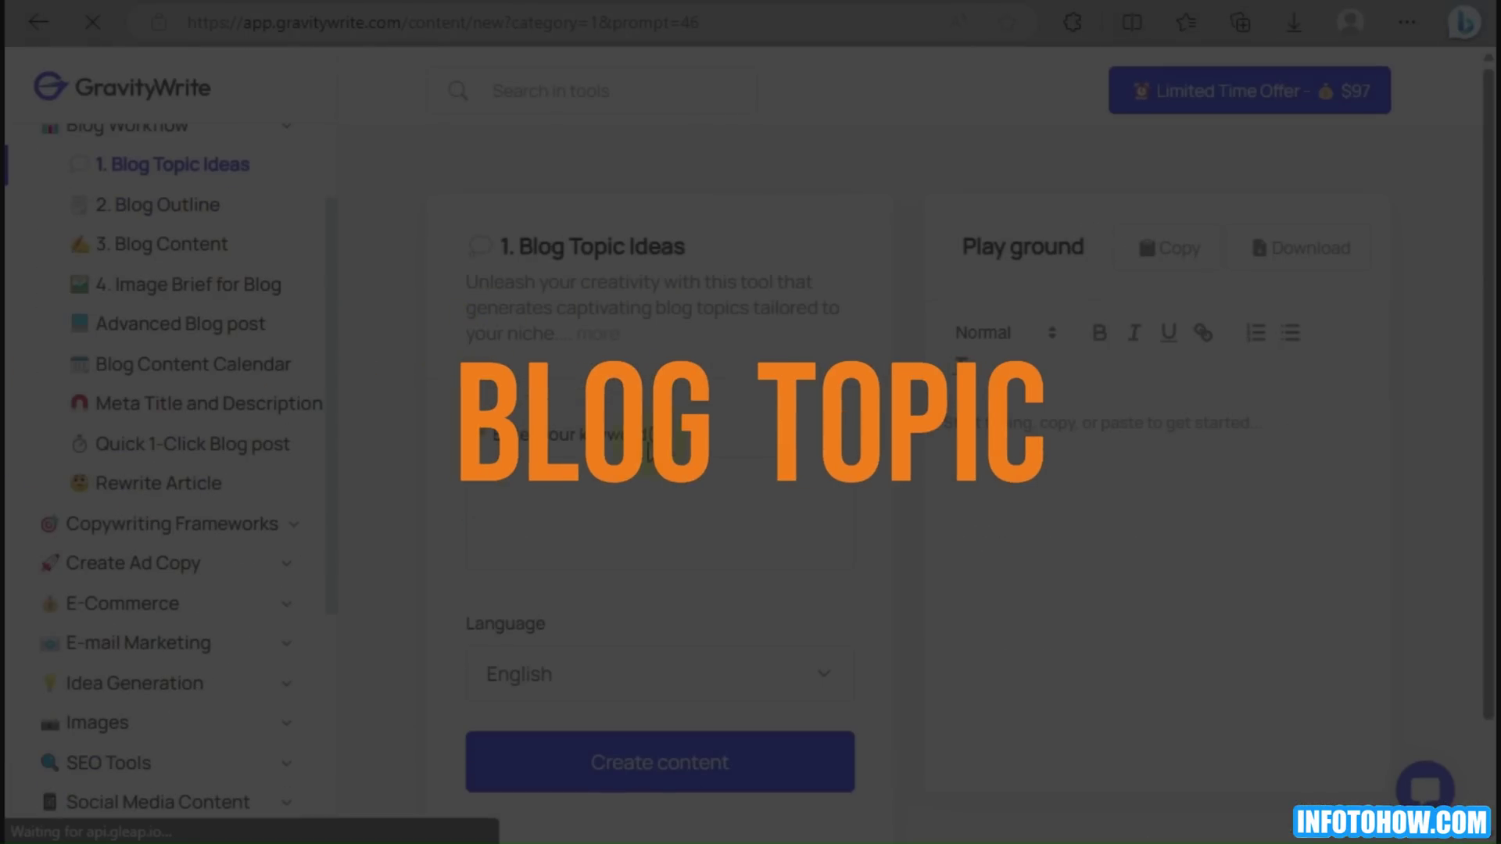
text(Happiness)
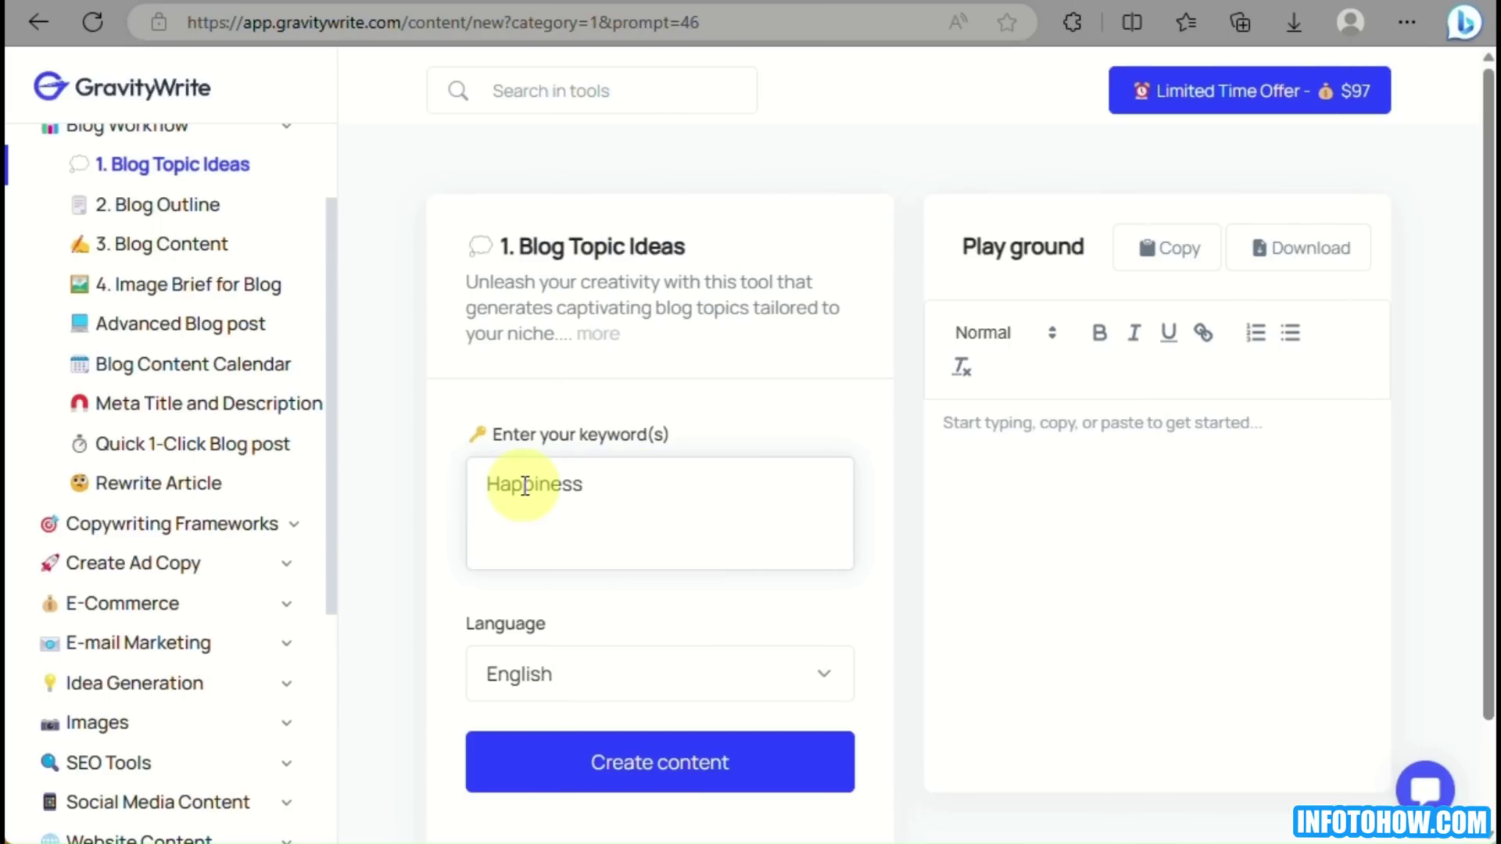
Create ten blog topic ideas for the keyword 'Happiness'
click(667, 785)
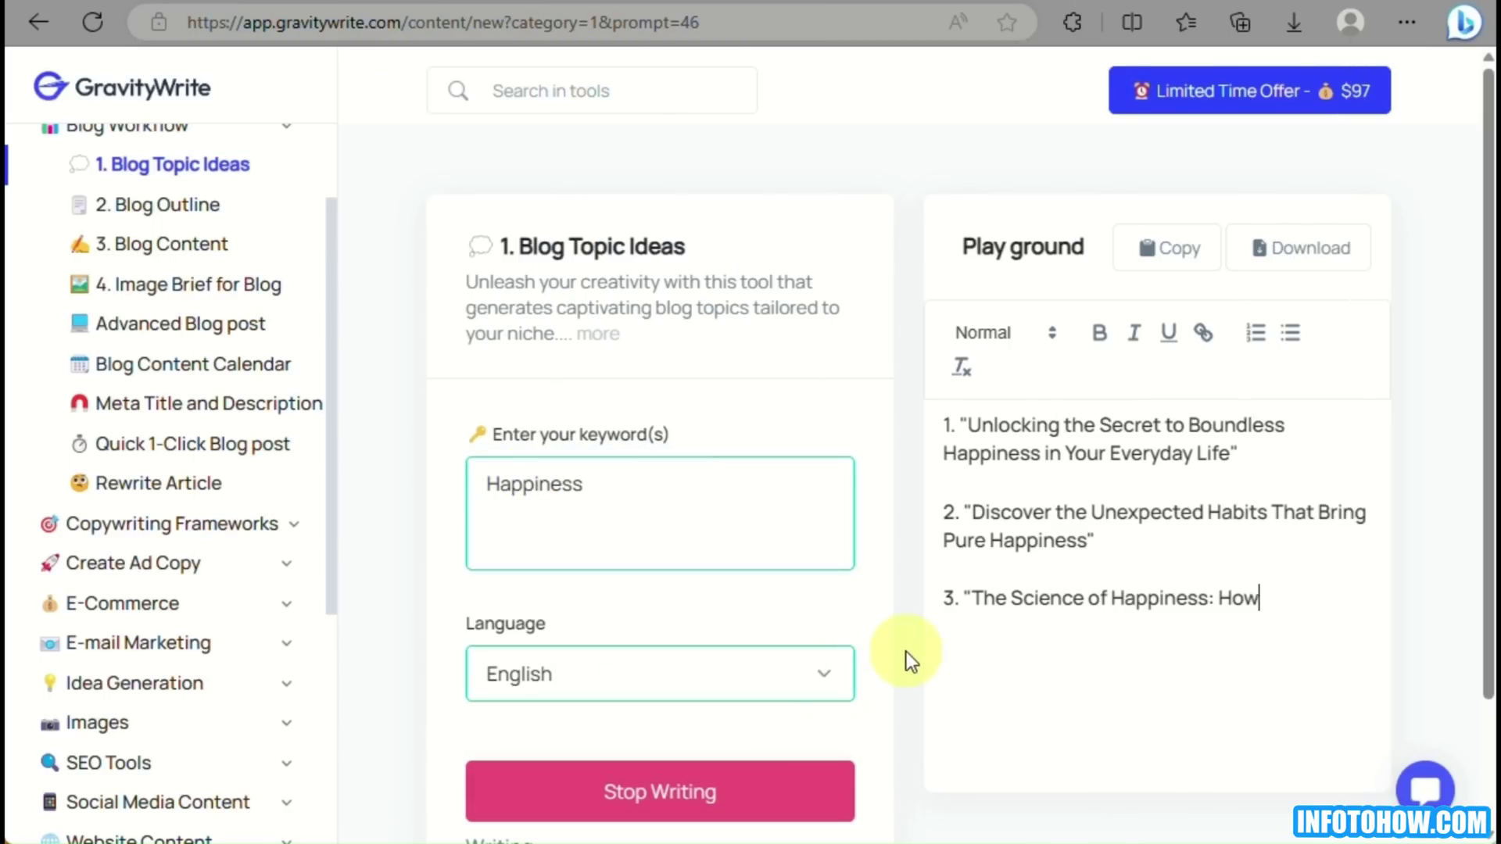
scroll(907, 651, down, 1)
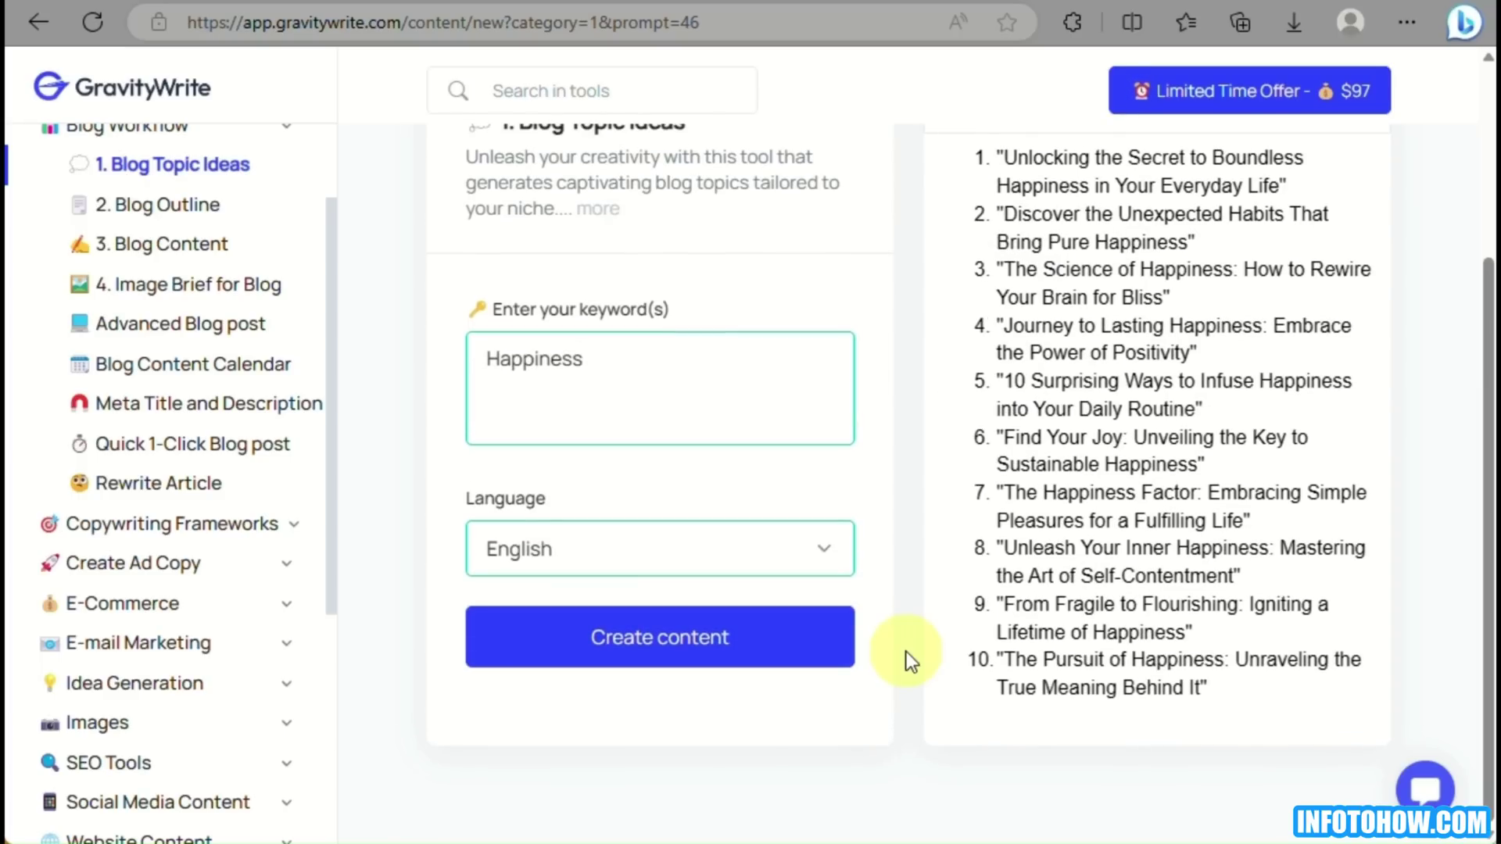
scroll(905, 651, up, 2)
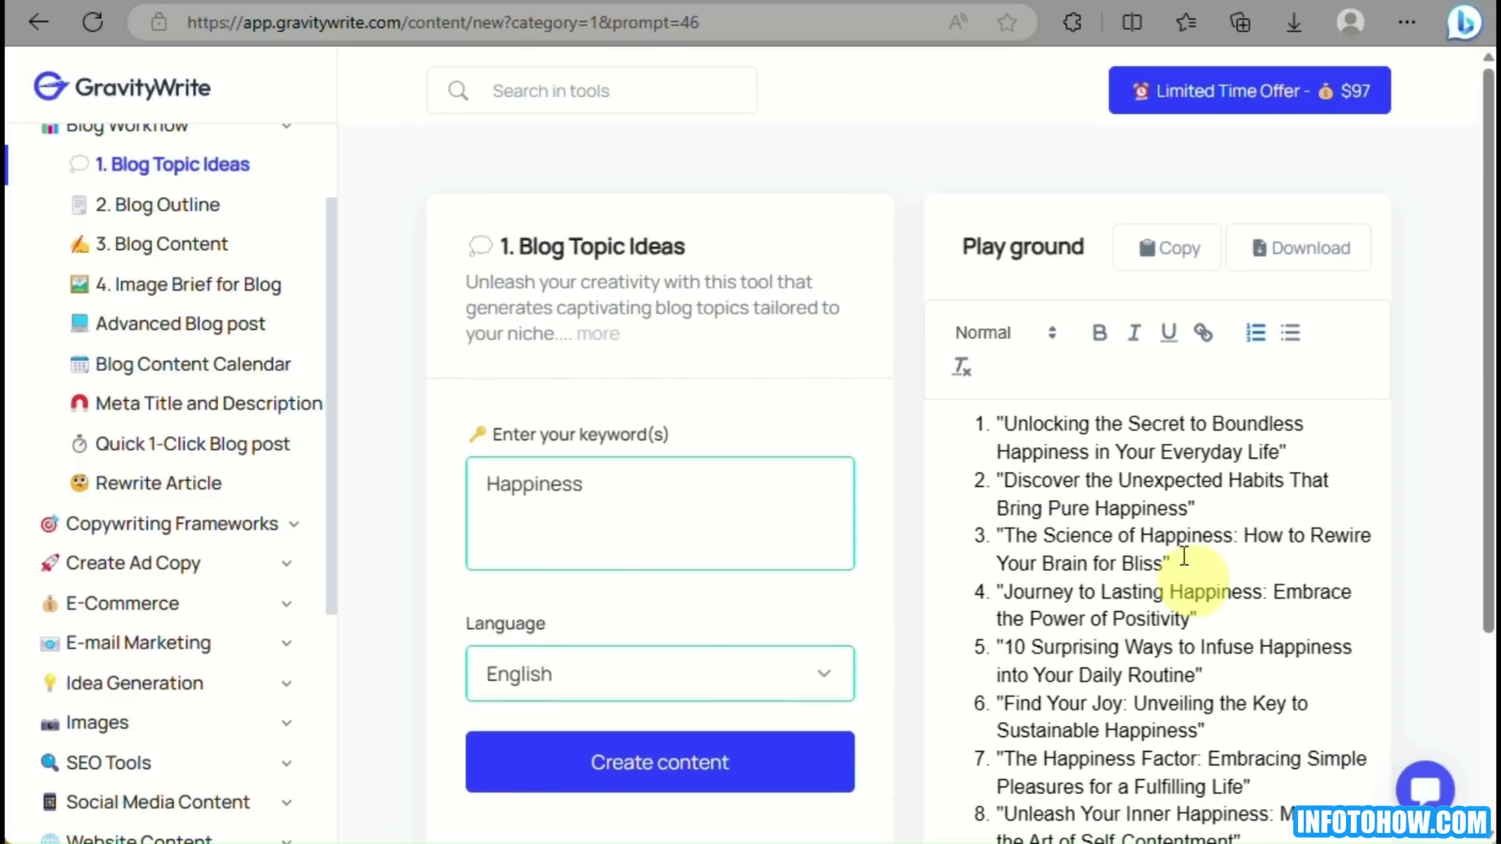
scroll(1323, 553, down, 2)
scroll(1322, 551, up, 1)
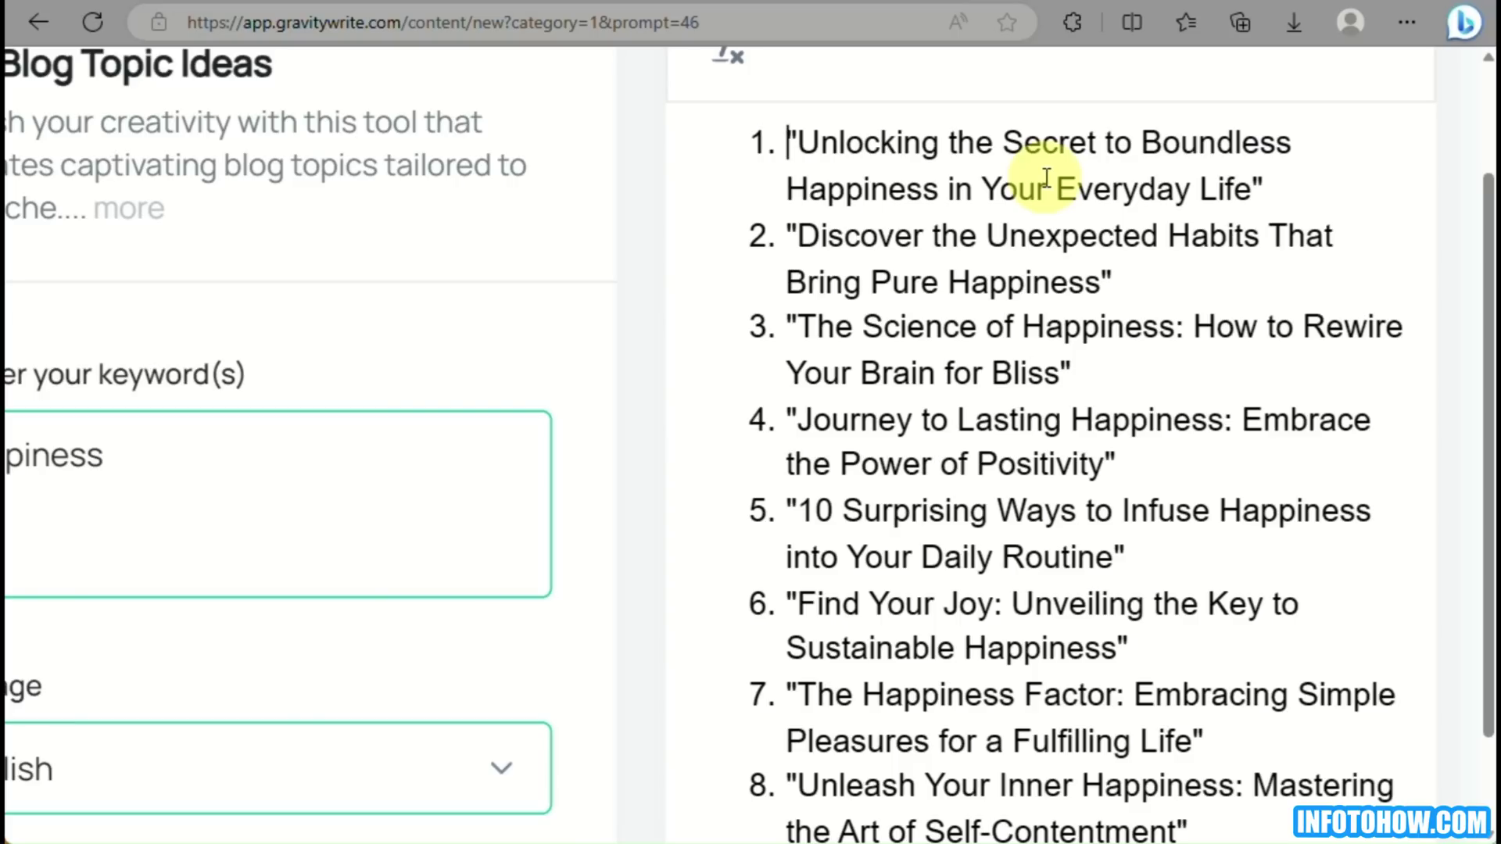
scroll(1047, 178, down, 3)
scroll(974, 514, down, 1)
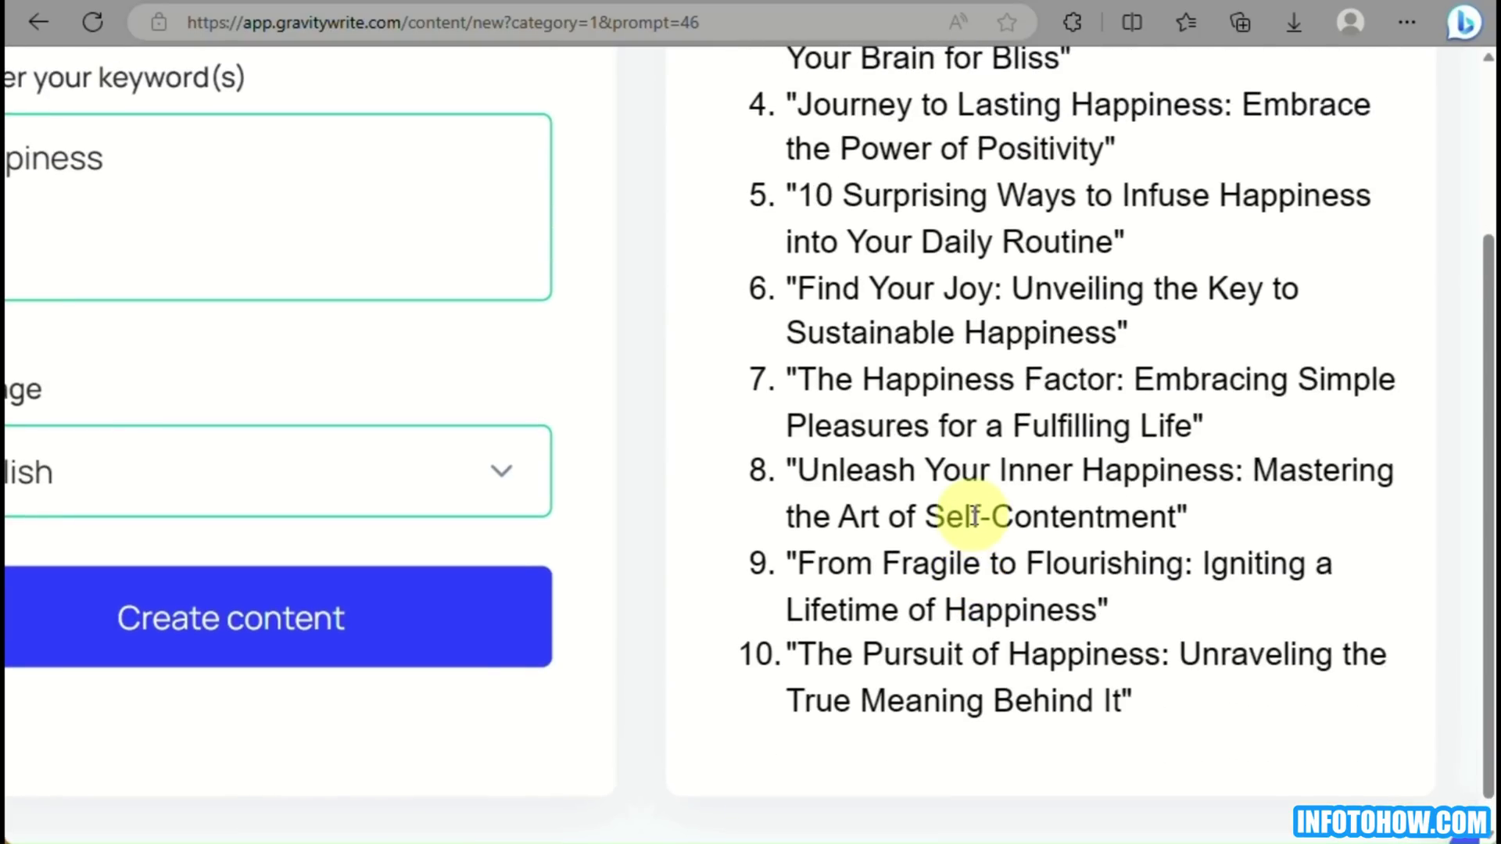
scroll(973, 516, down, 1)
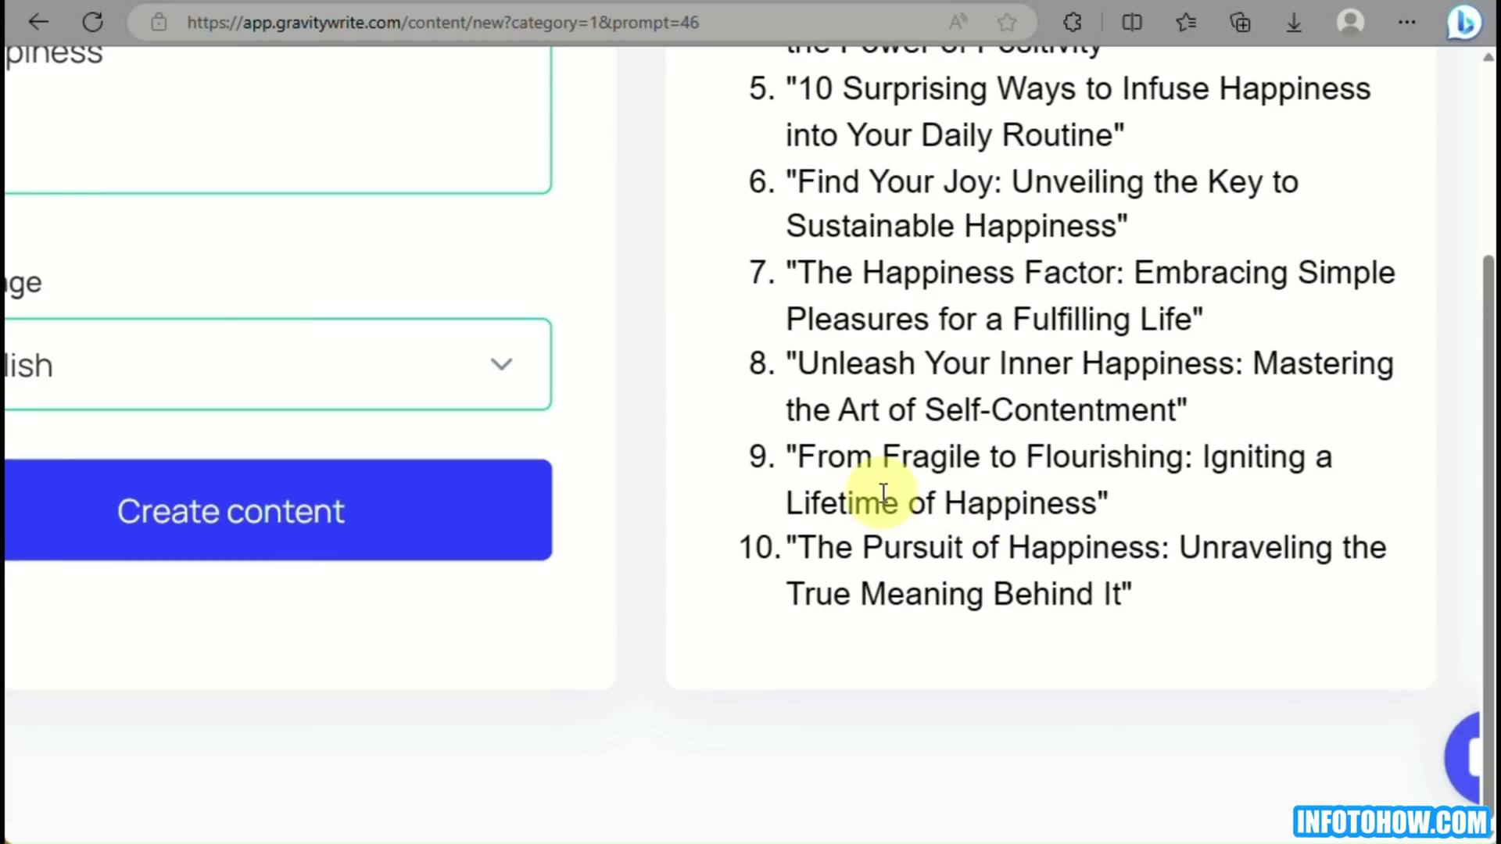
Paste the eighth title 'Unleash Your Inner Happiness…' into Notepad, then open Blog Outline
drag(798, 365, 1176, 409)
key(ctrl+c)
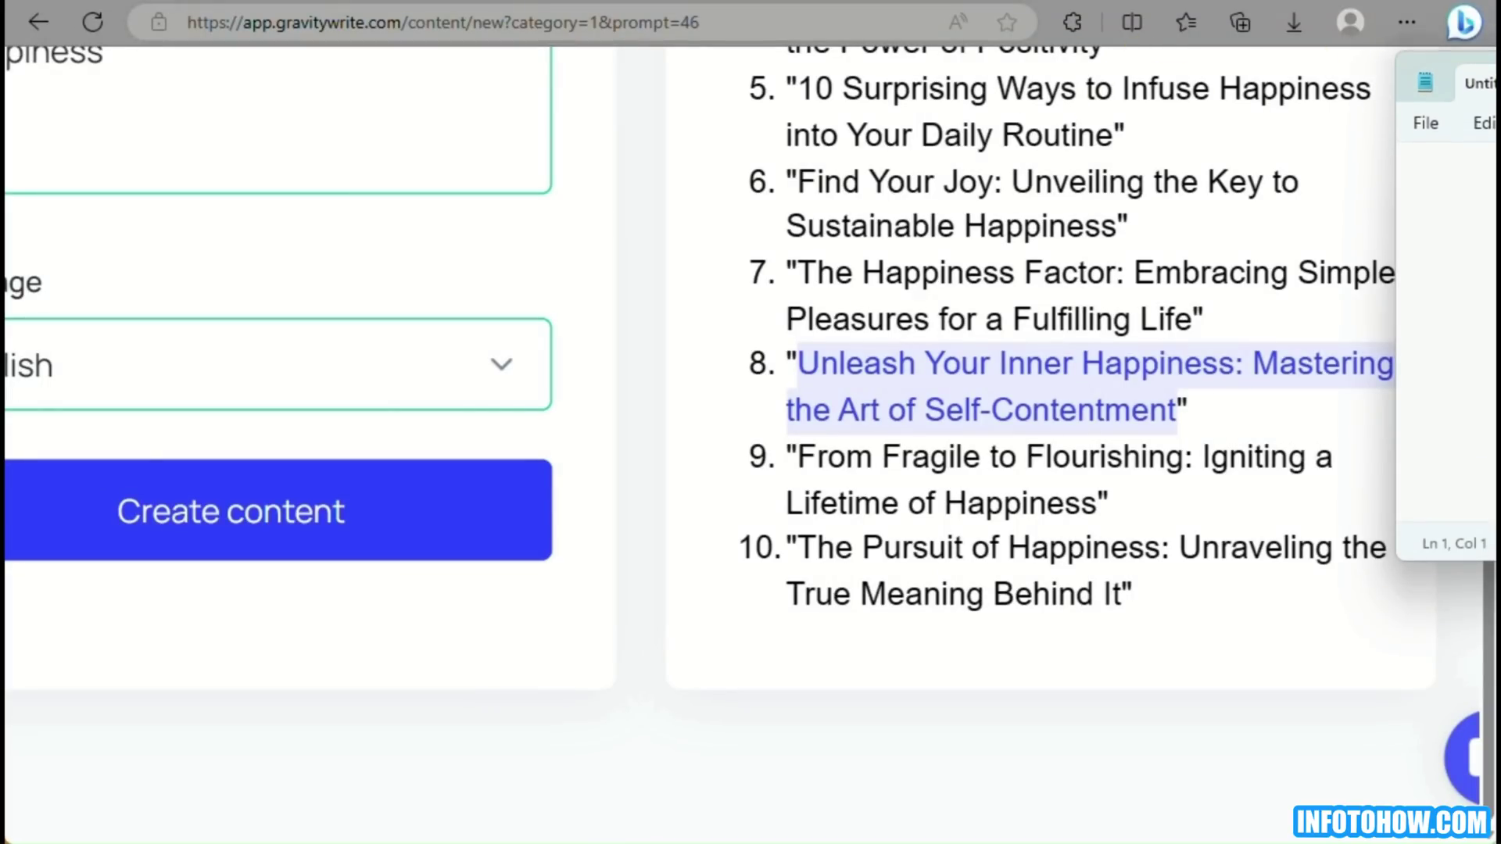
drag(1454, 50, 713, 196)
key(ctrl+v)
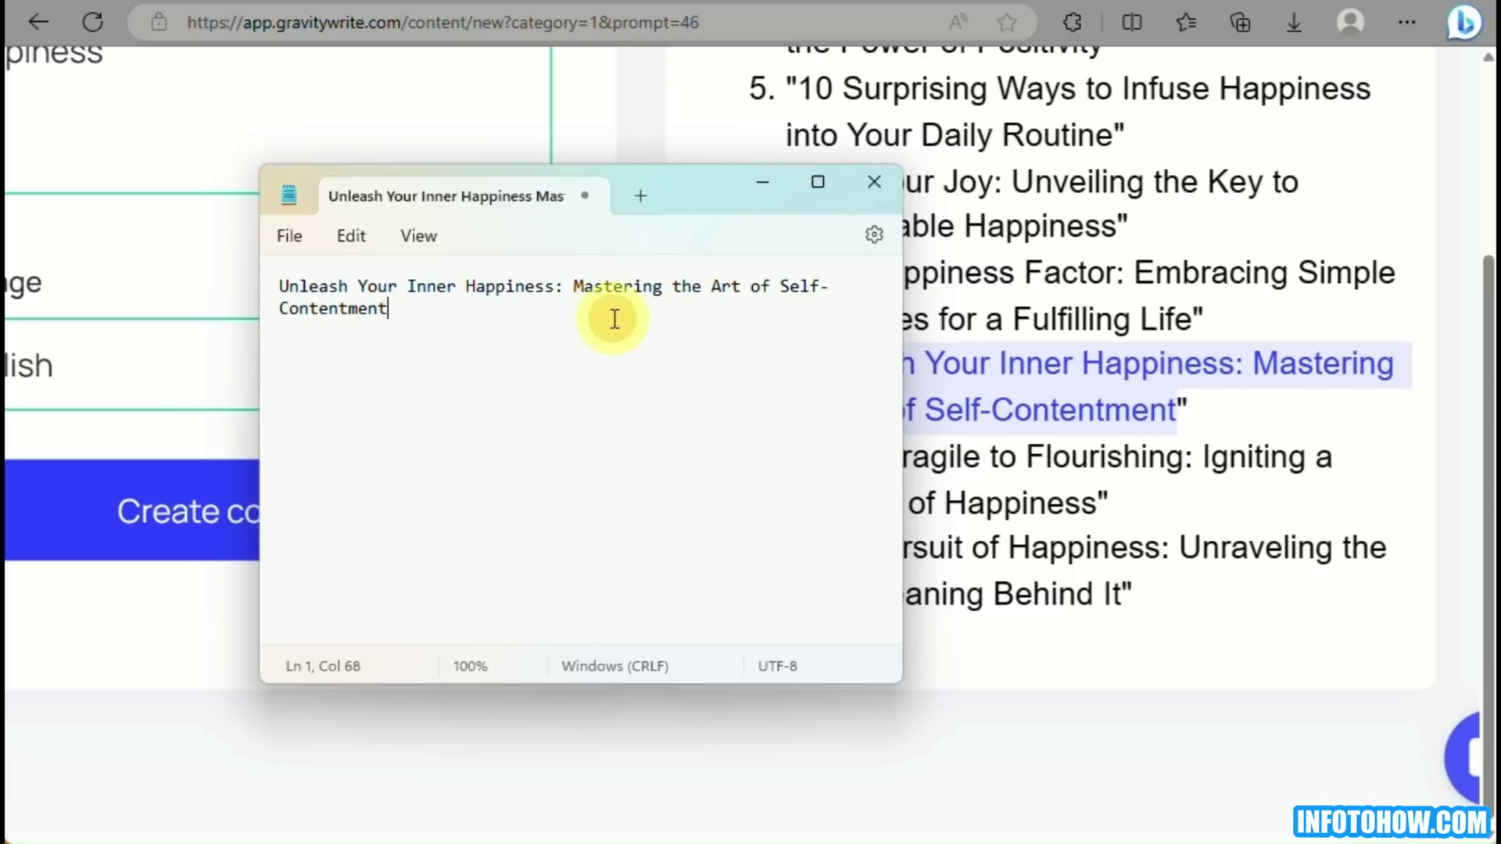
click(782, 178)
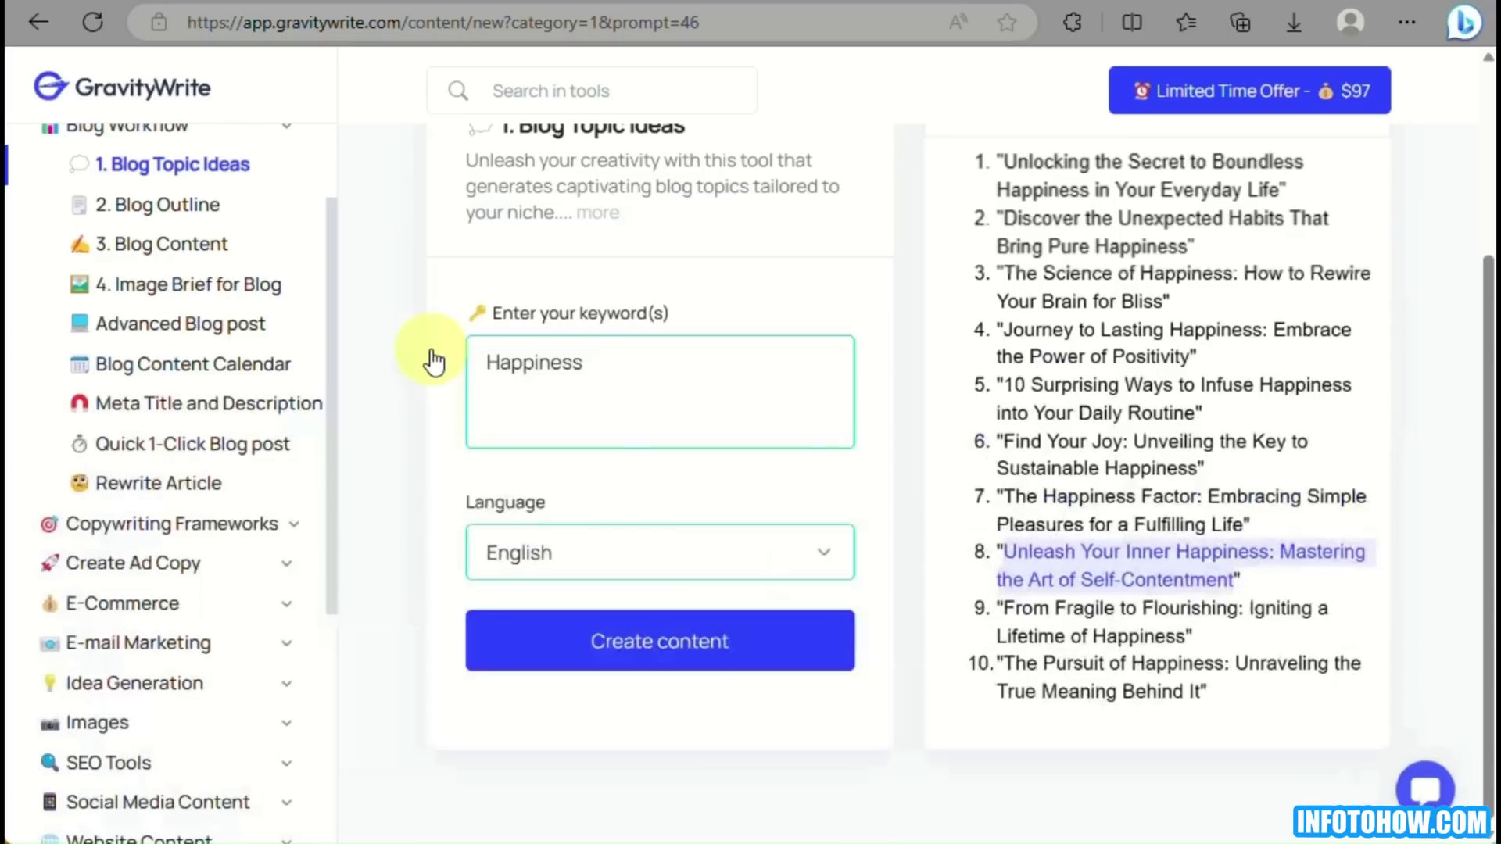
click(176, 209)
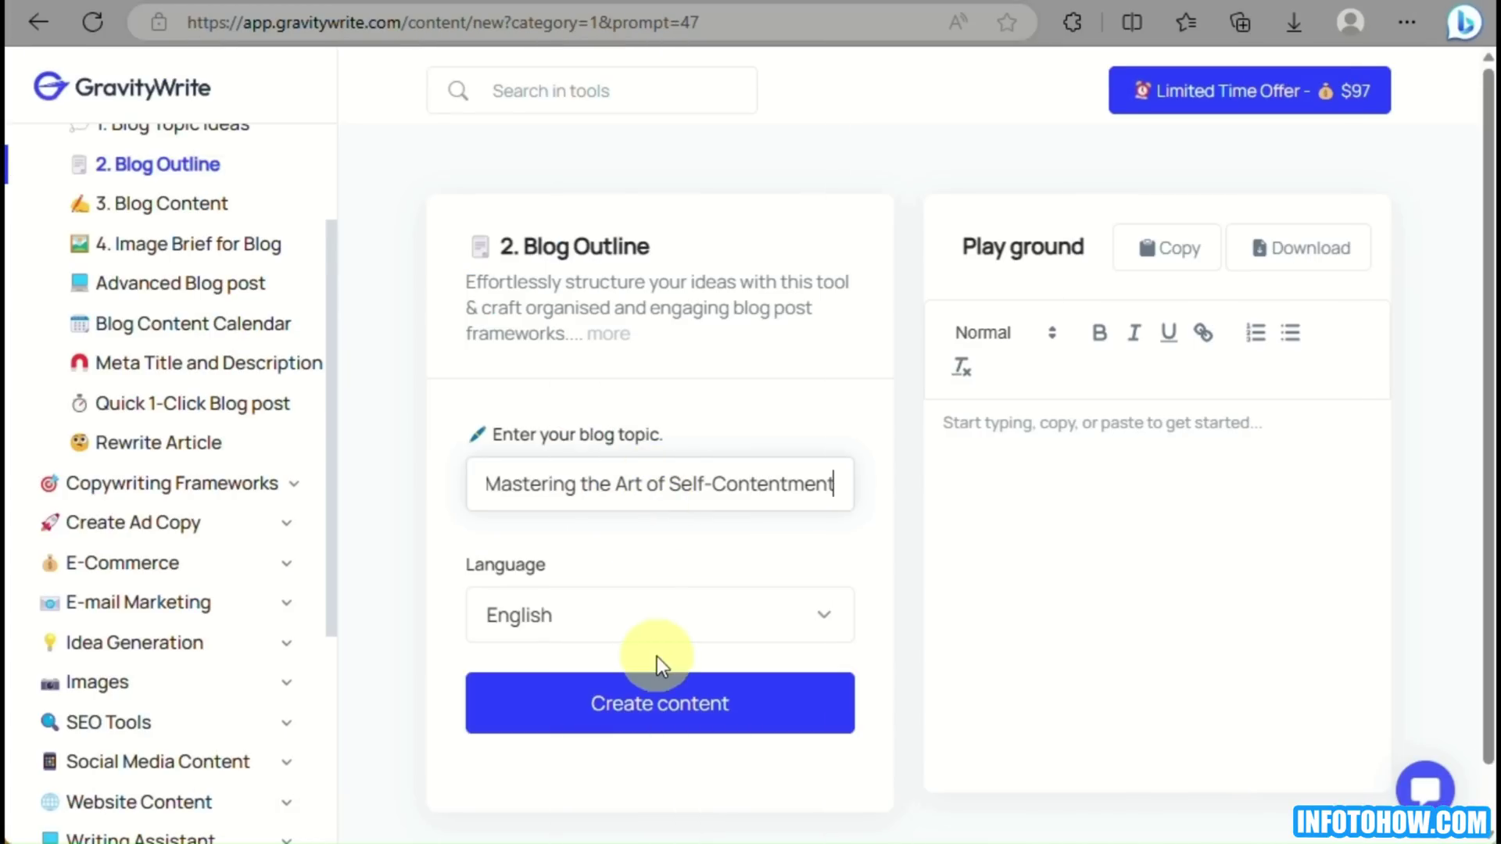
Generate the outline for the self-contentment title and copy the result
click(657, 691)
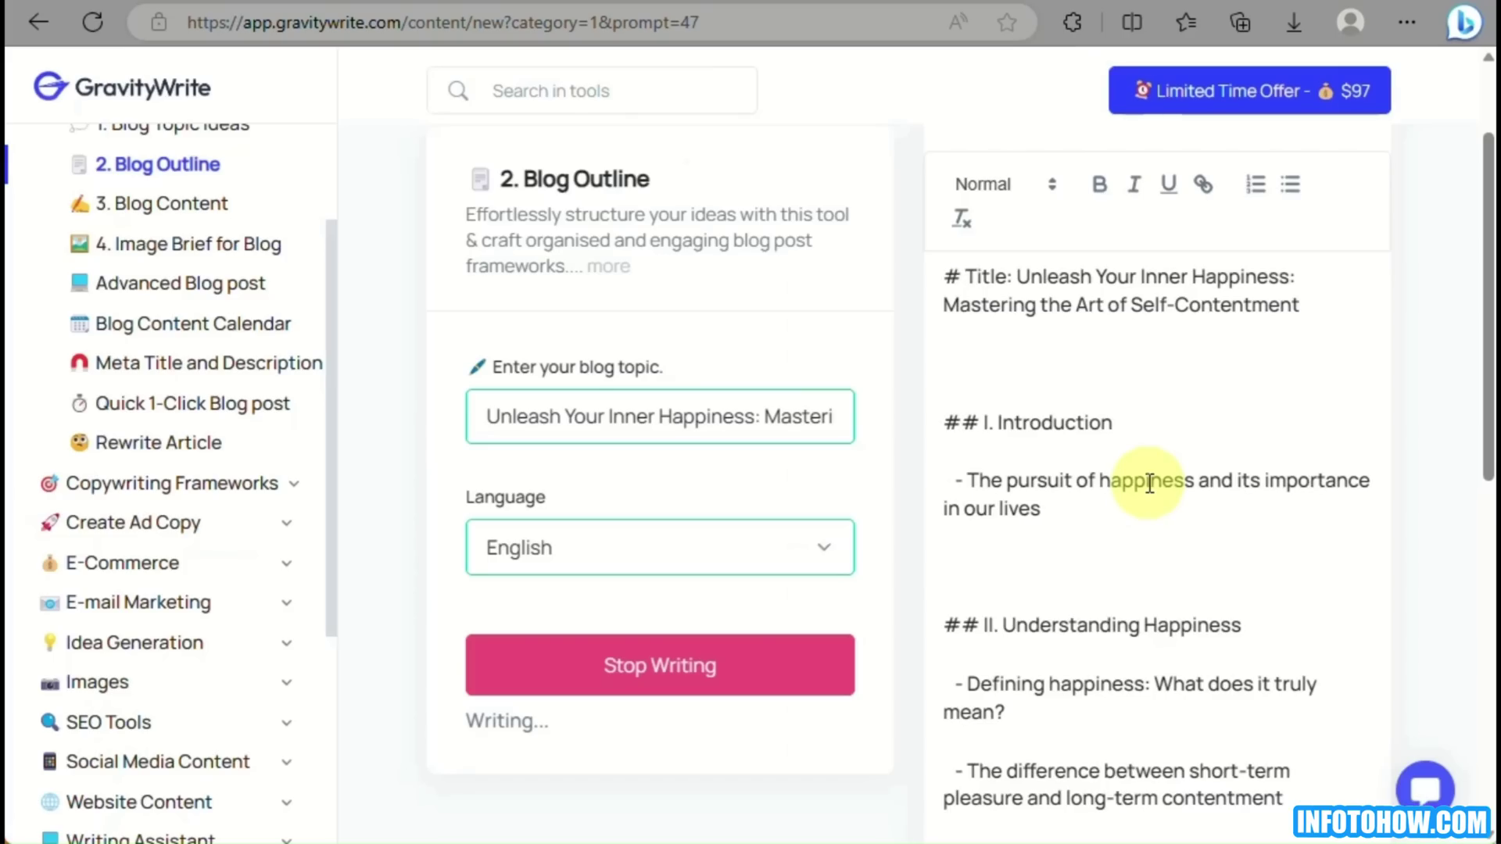
scroll(1149, 483, down, 3)
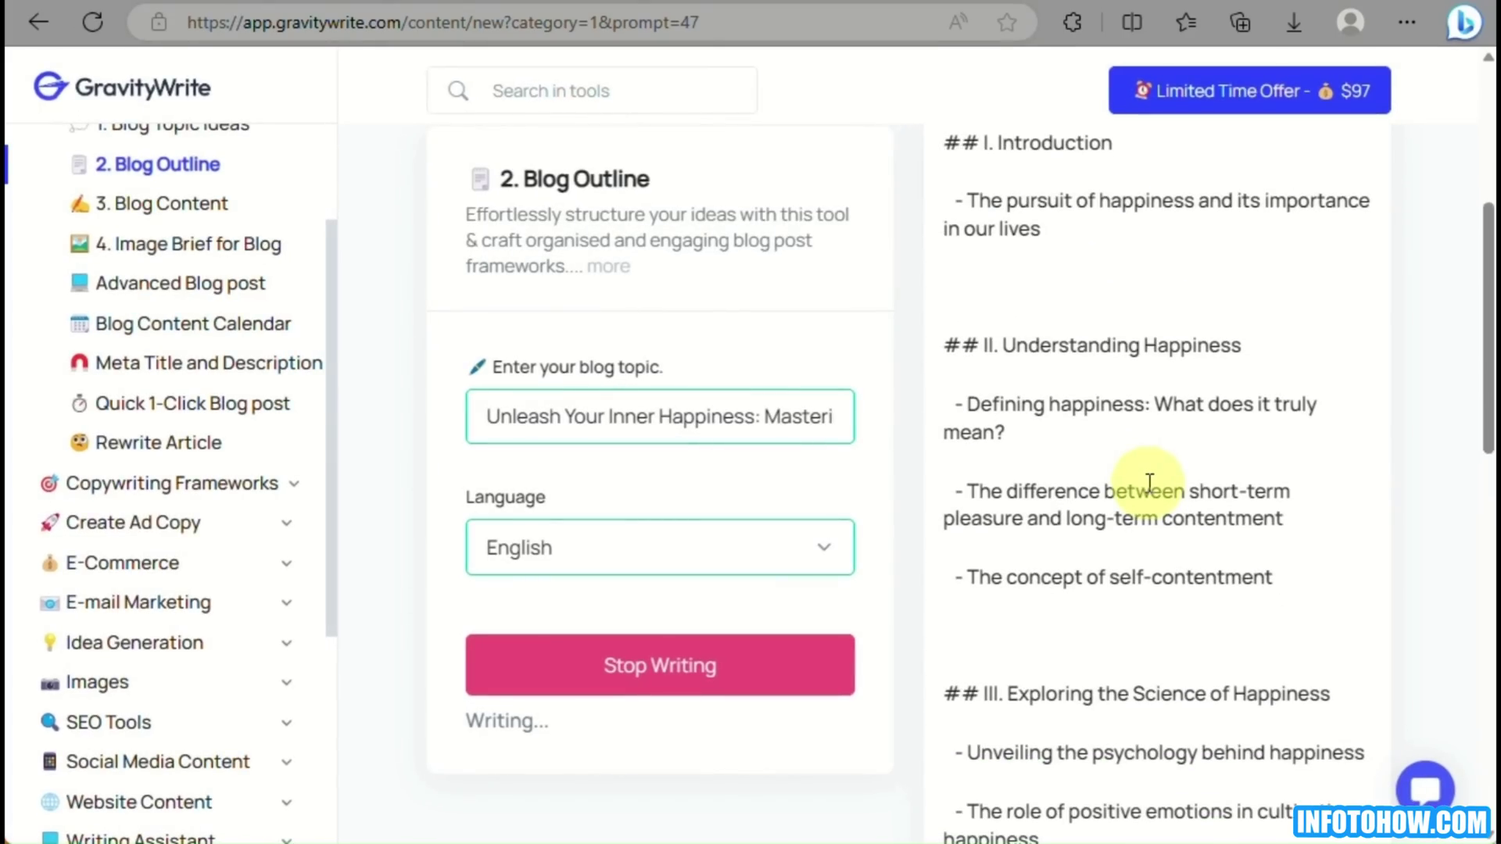
scroll(1149, 484, down, 3)
scroll(1149, 484, down, 1)
scroll(1149, 484, down, 2)
scroll(1150, 483, down, 3)
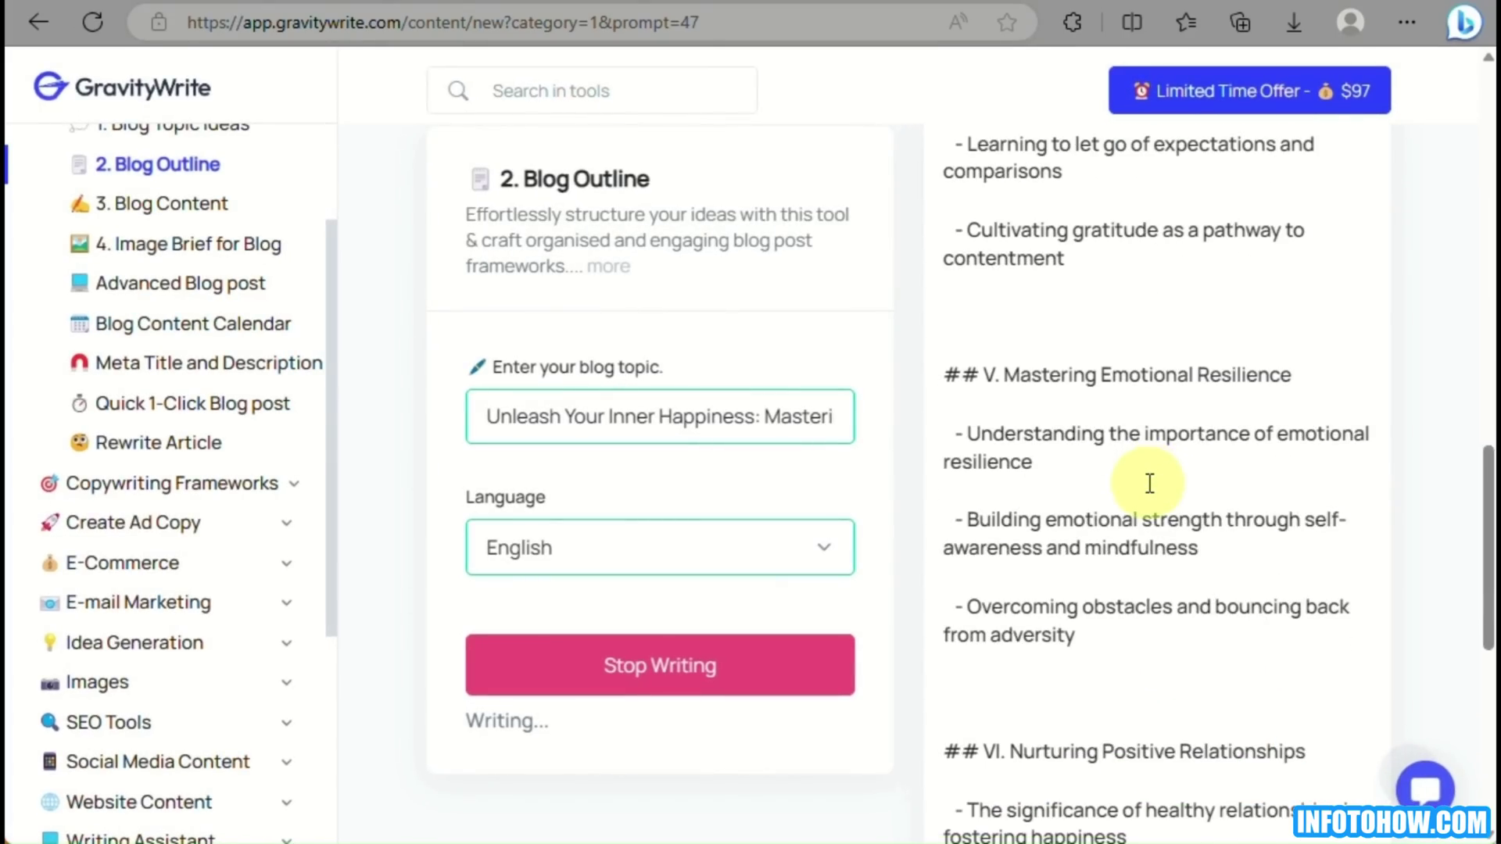
scroll(1150, 483, down, 2)
scroll(1150, 483, down, 3)
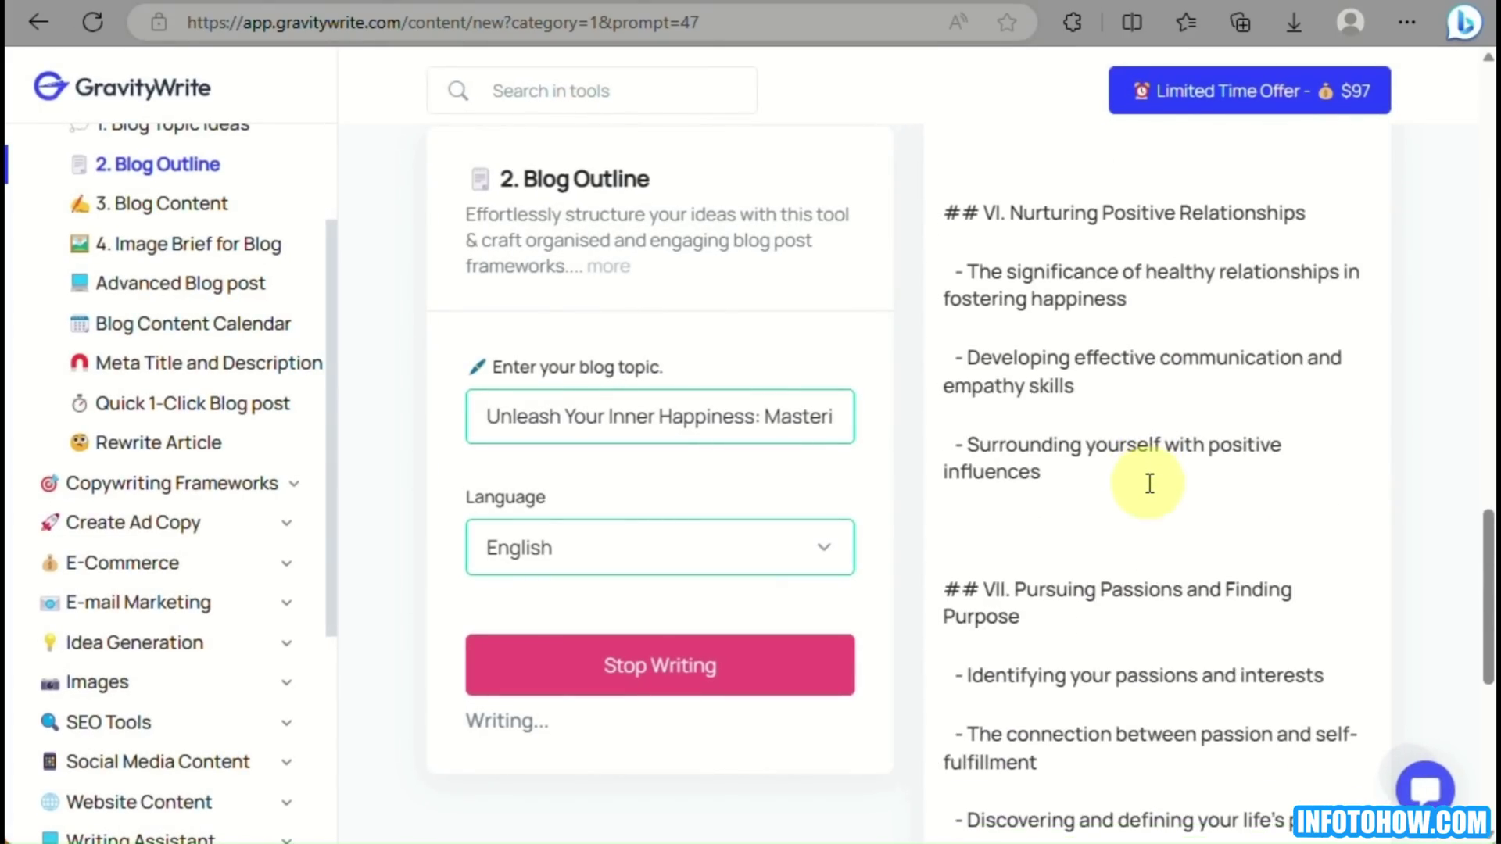
scroll(1149, 362, down, 1)
scroll(1136, 363, down, 3)
scroll(1135, 364, down, 2)
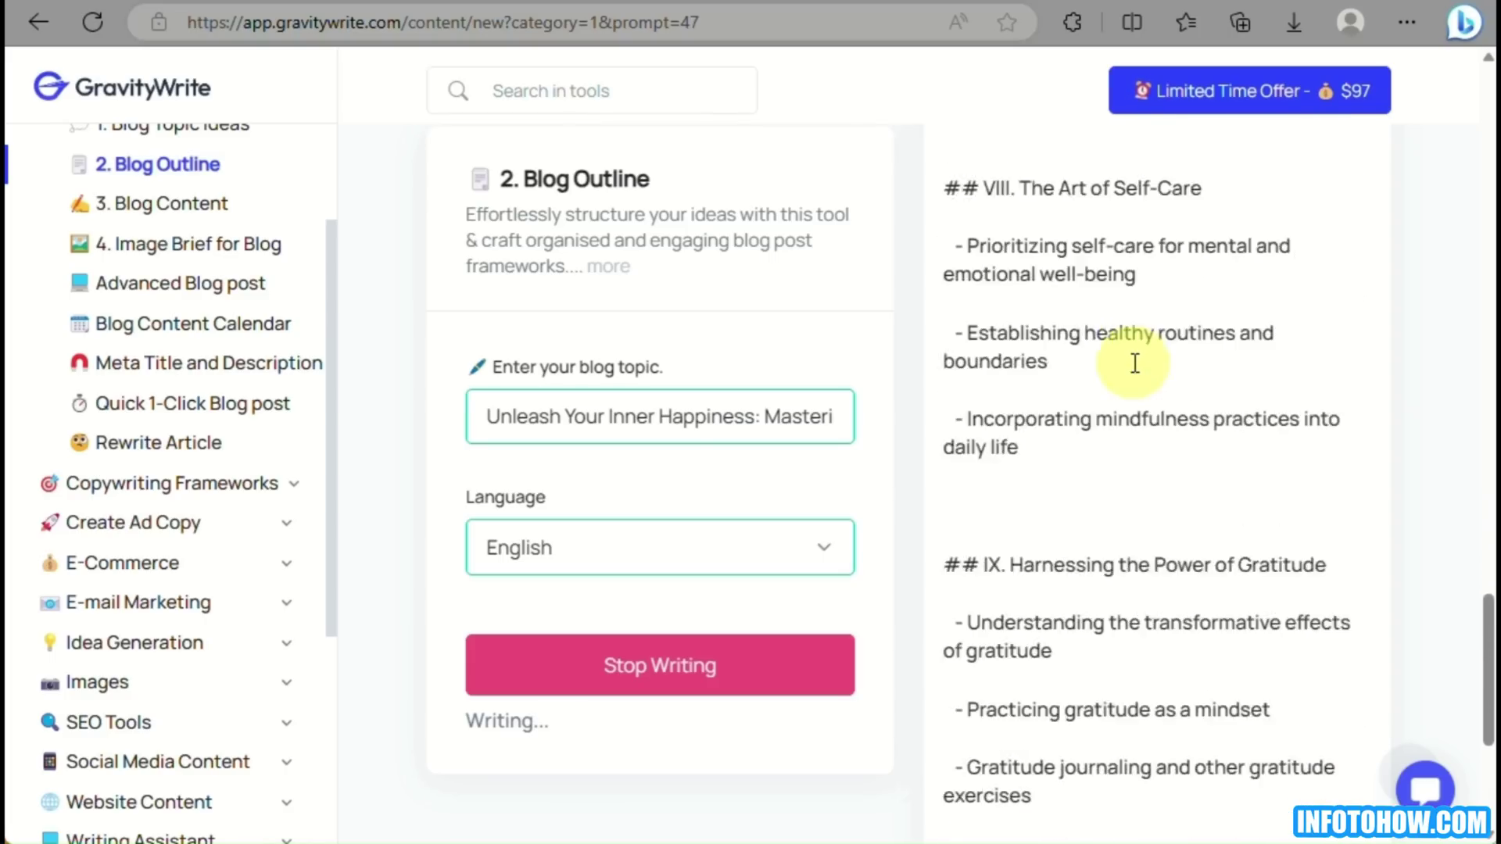
scroll(1136, 364, down, 2)
scroll(1135, 365, down, 2)
scroll(1136, 364, down, 2)
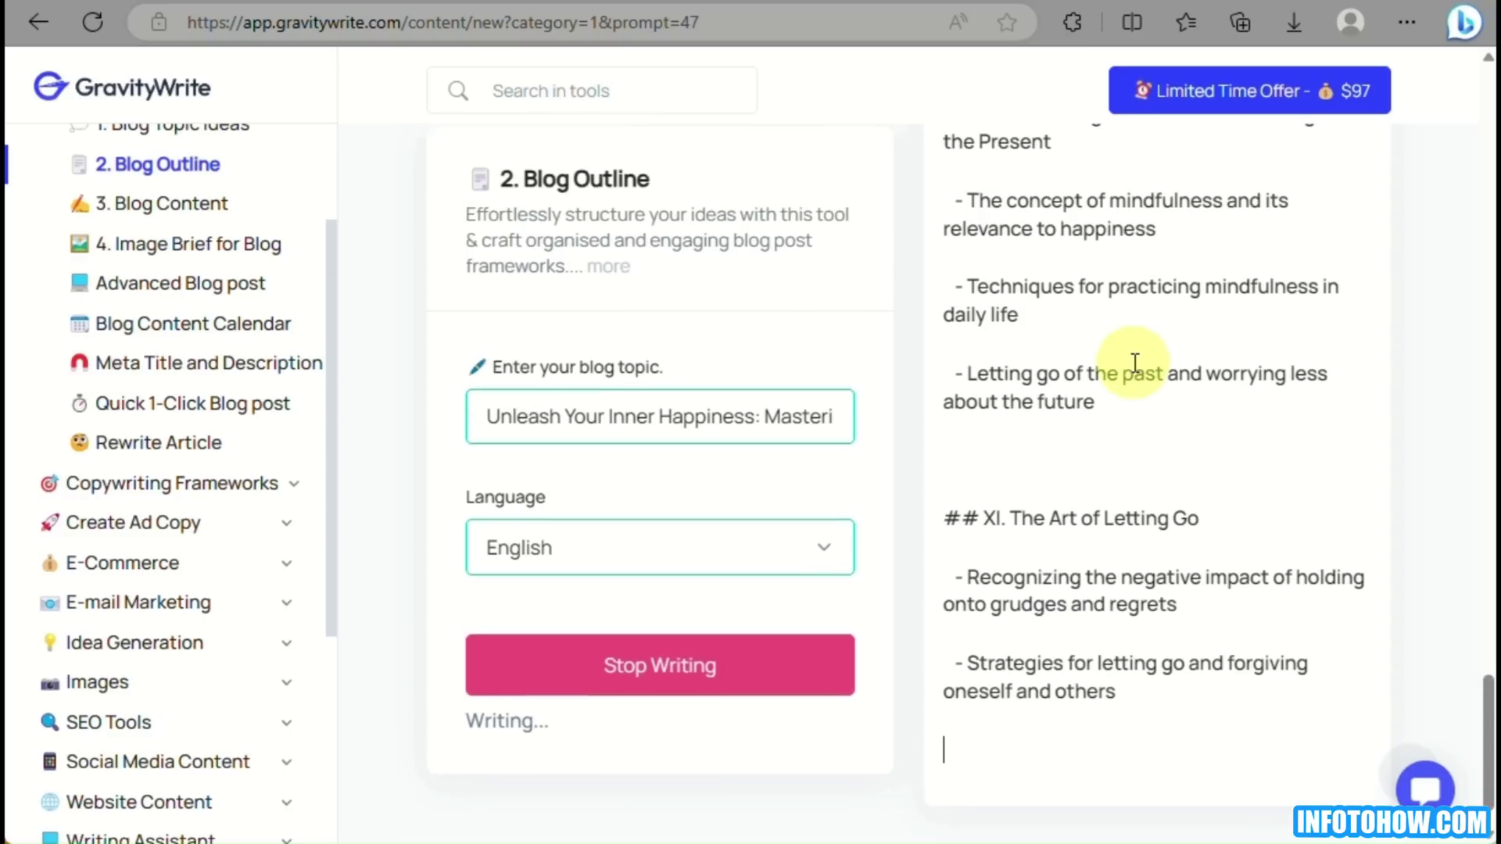
scroll(1173, 576, down, 2)
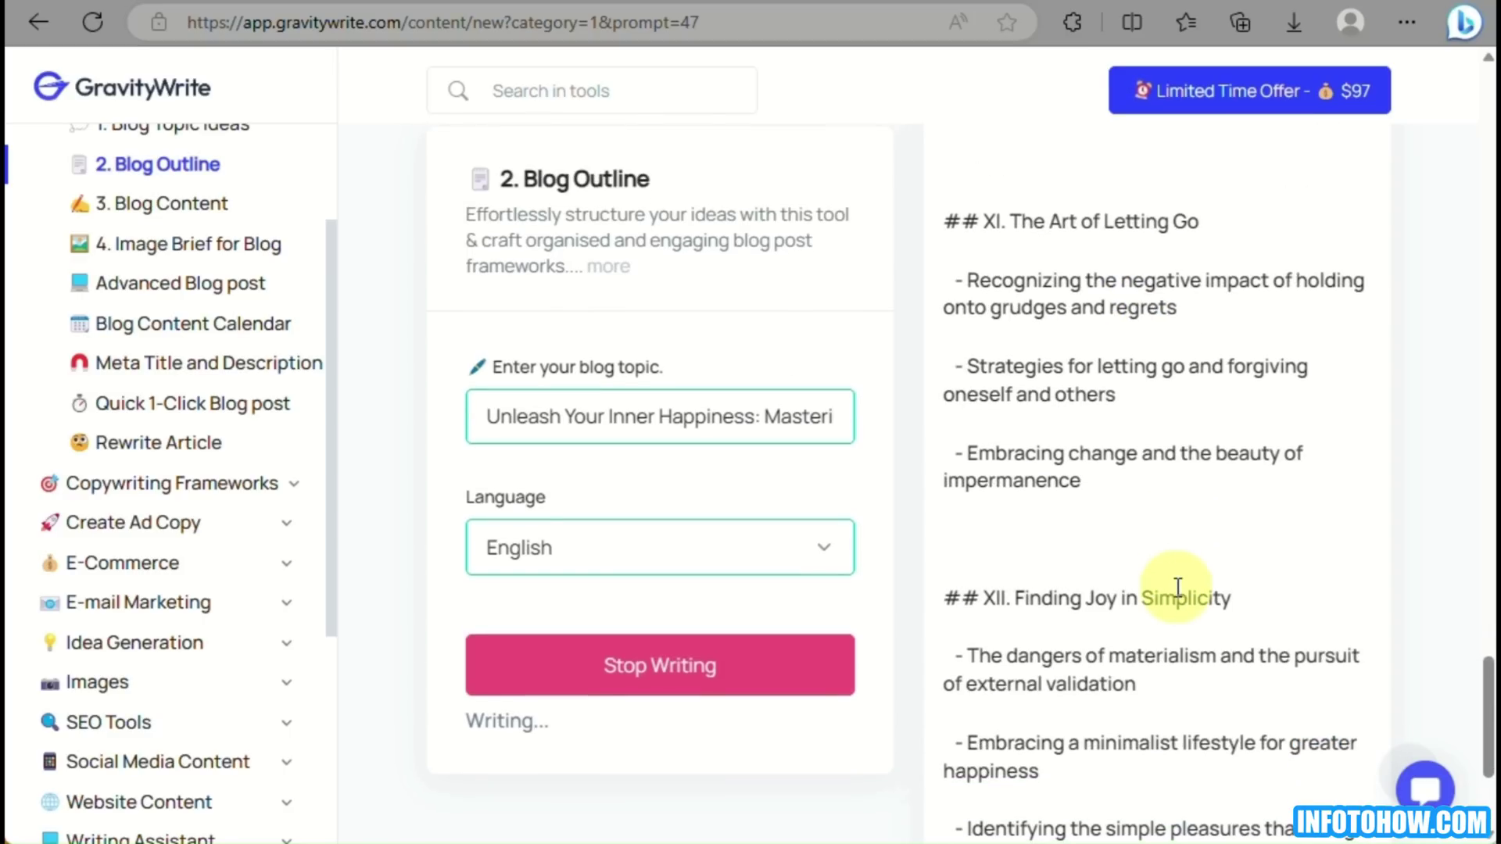
scroll(1176, 586, down, 2)
scroll(1176, 587, down, 2)
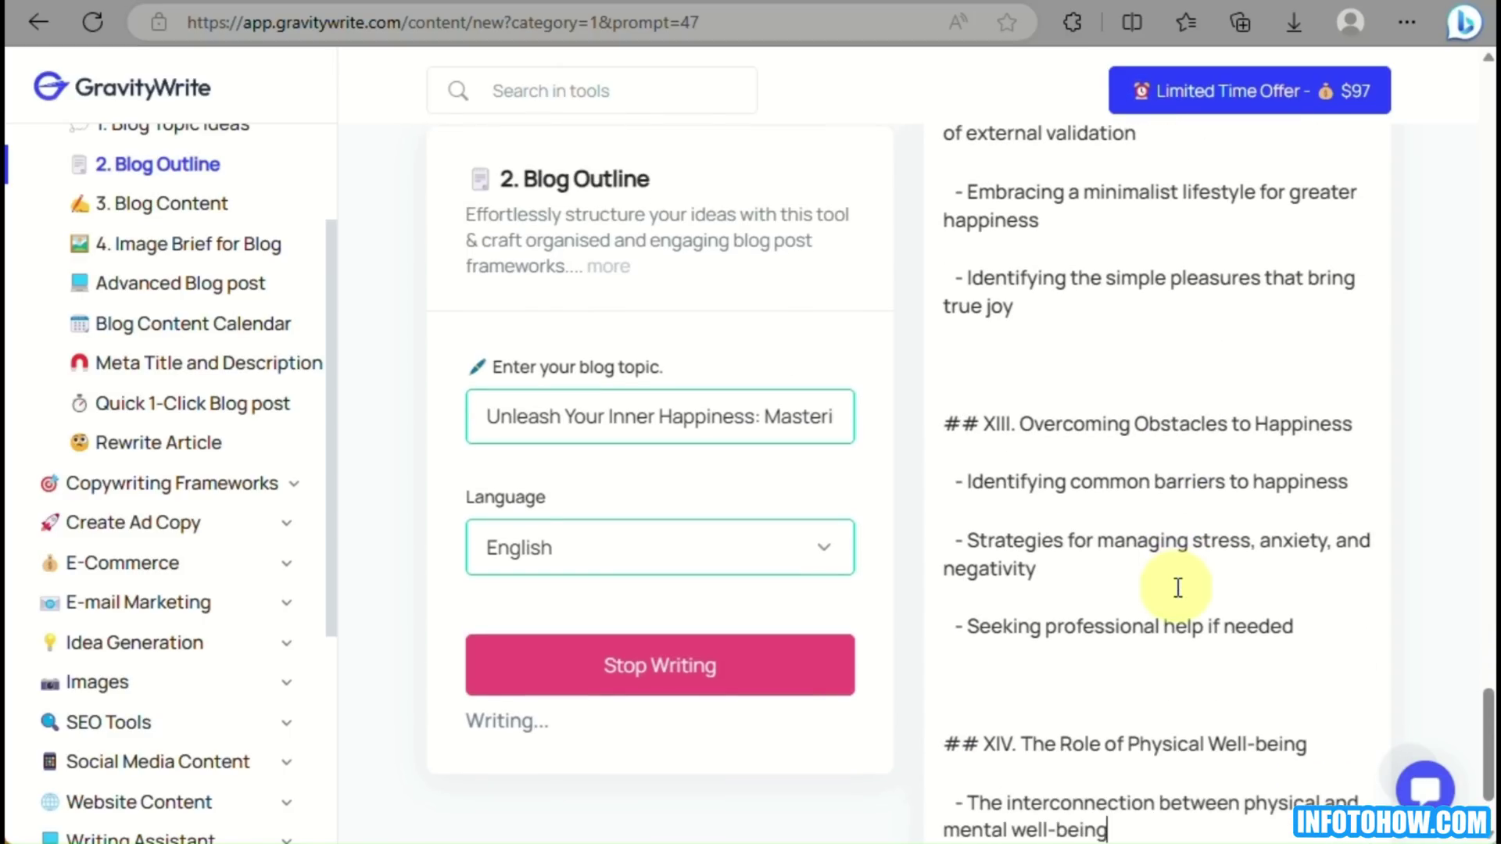
scroll(1176, 587, down, 2)
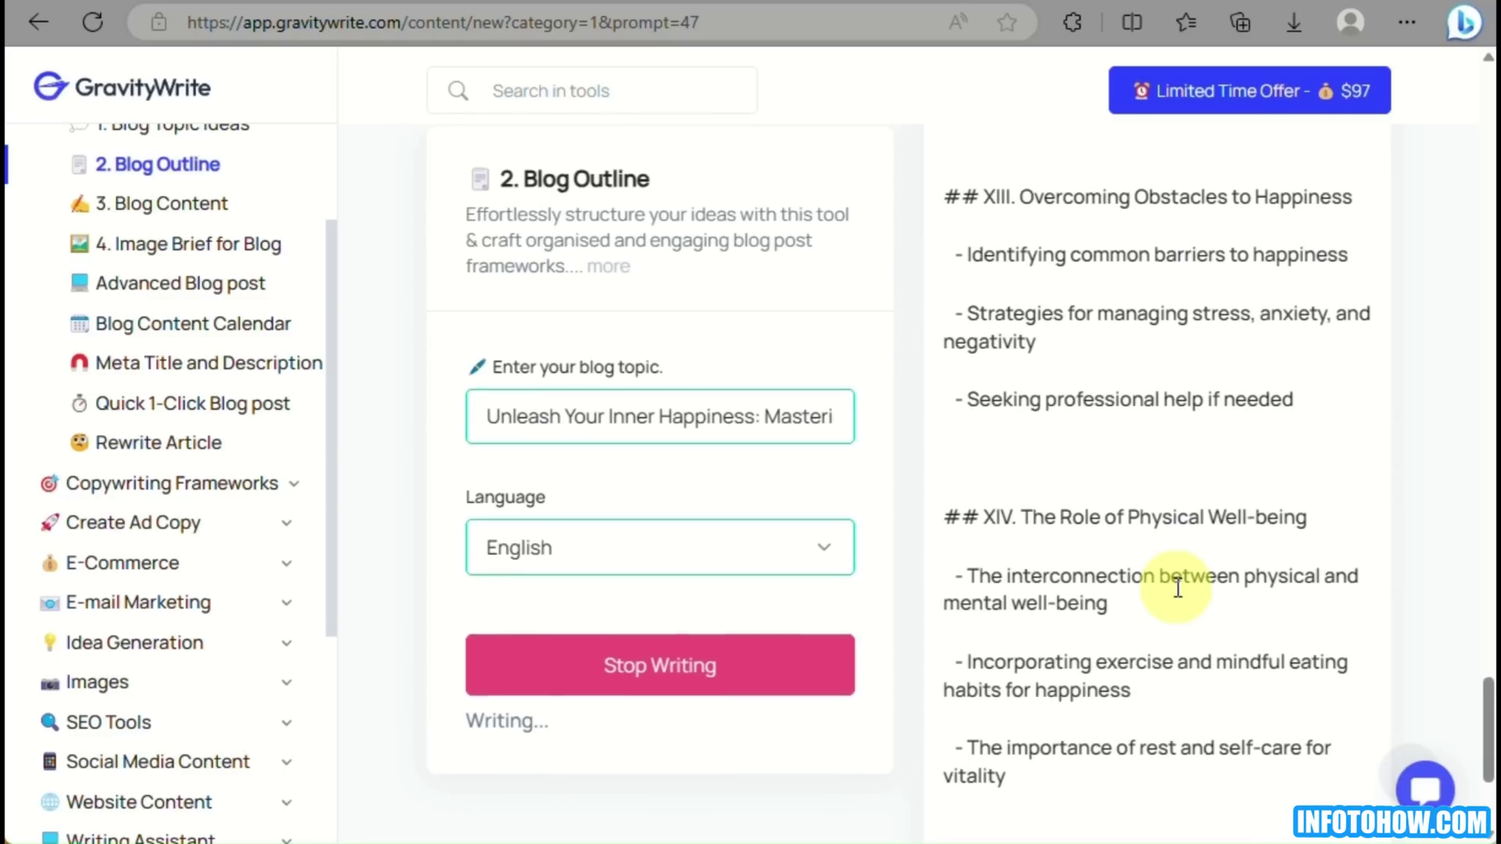
scroll(1176, 587, down, 3)
scroll(1176, 586, down, 3)
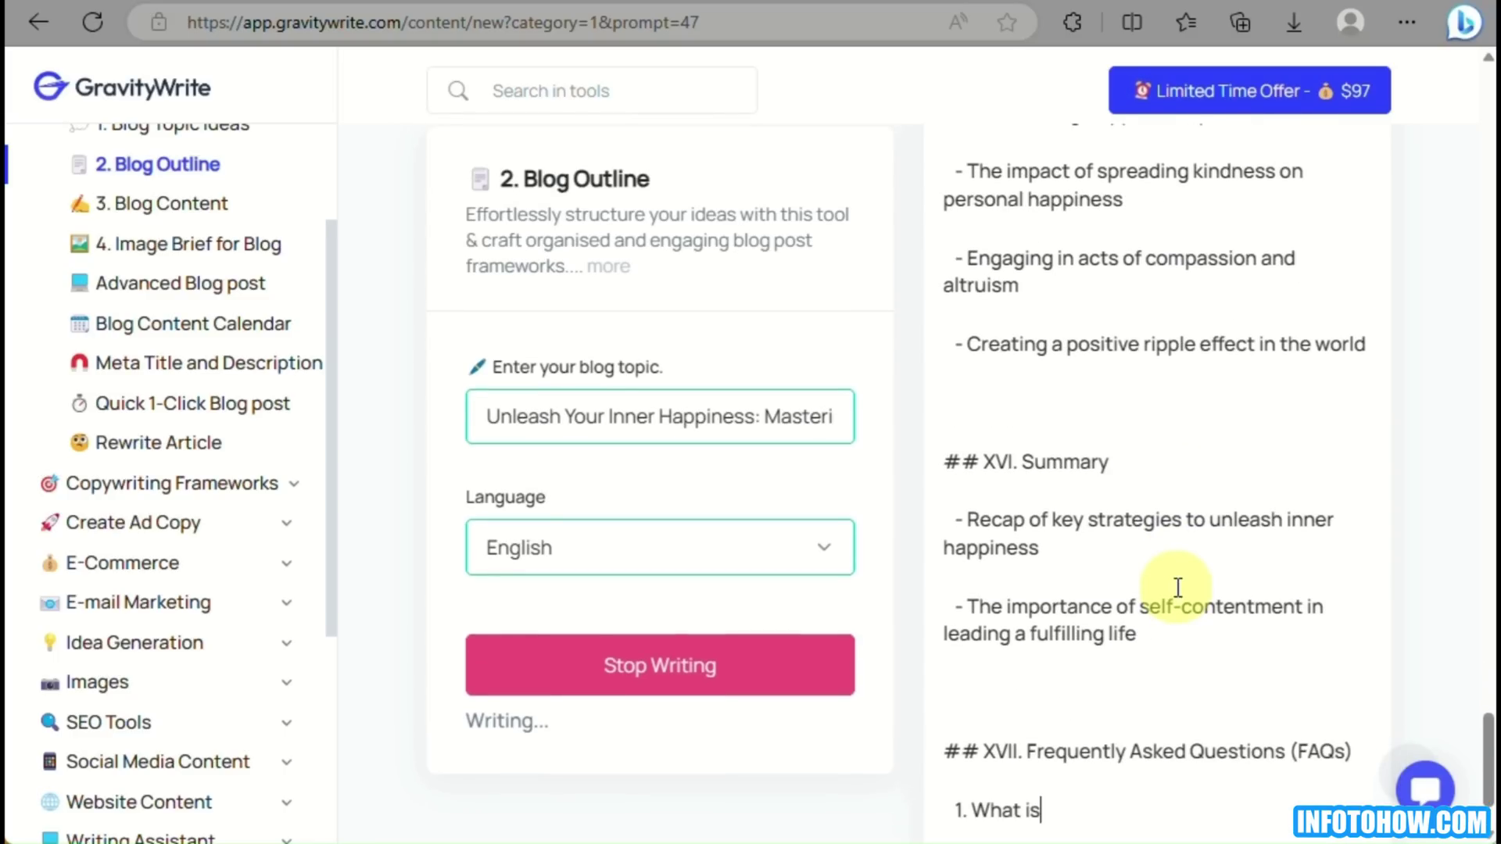
scroll(1175, 587, down, 2)
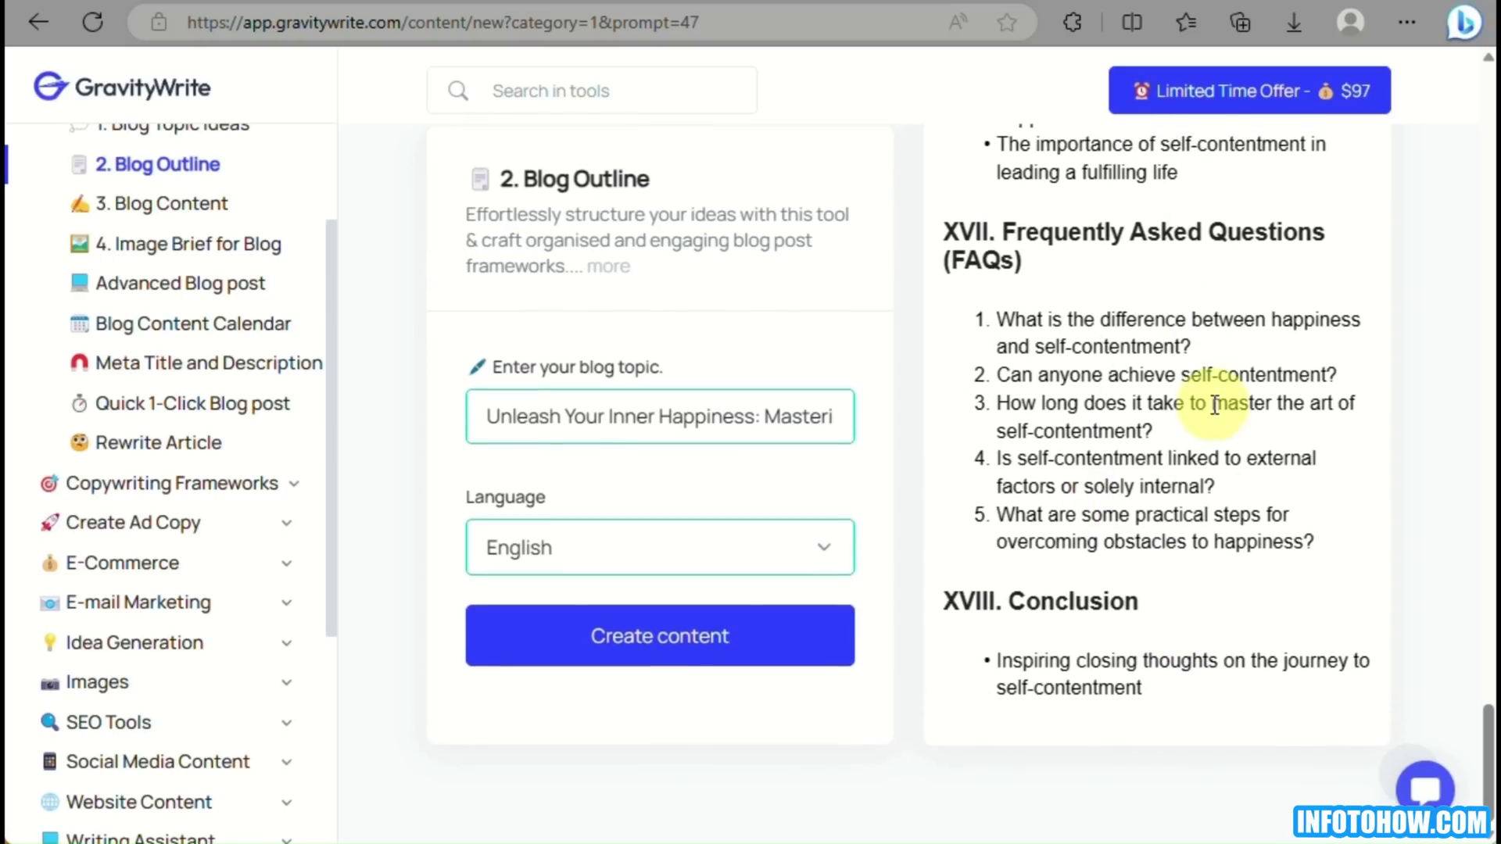
scroll(1216, 405, up, 5)
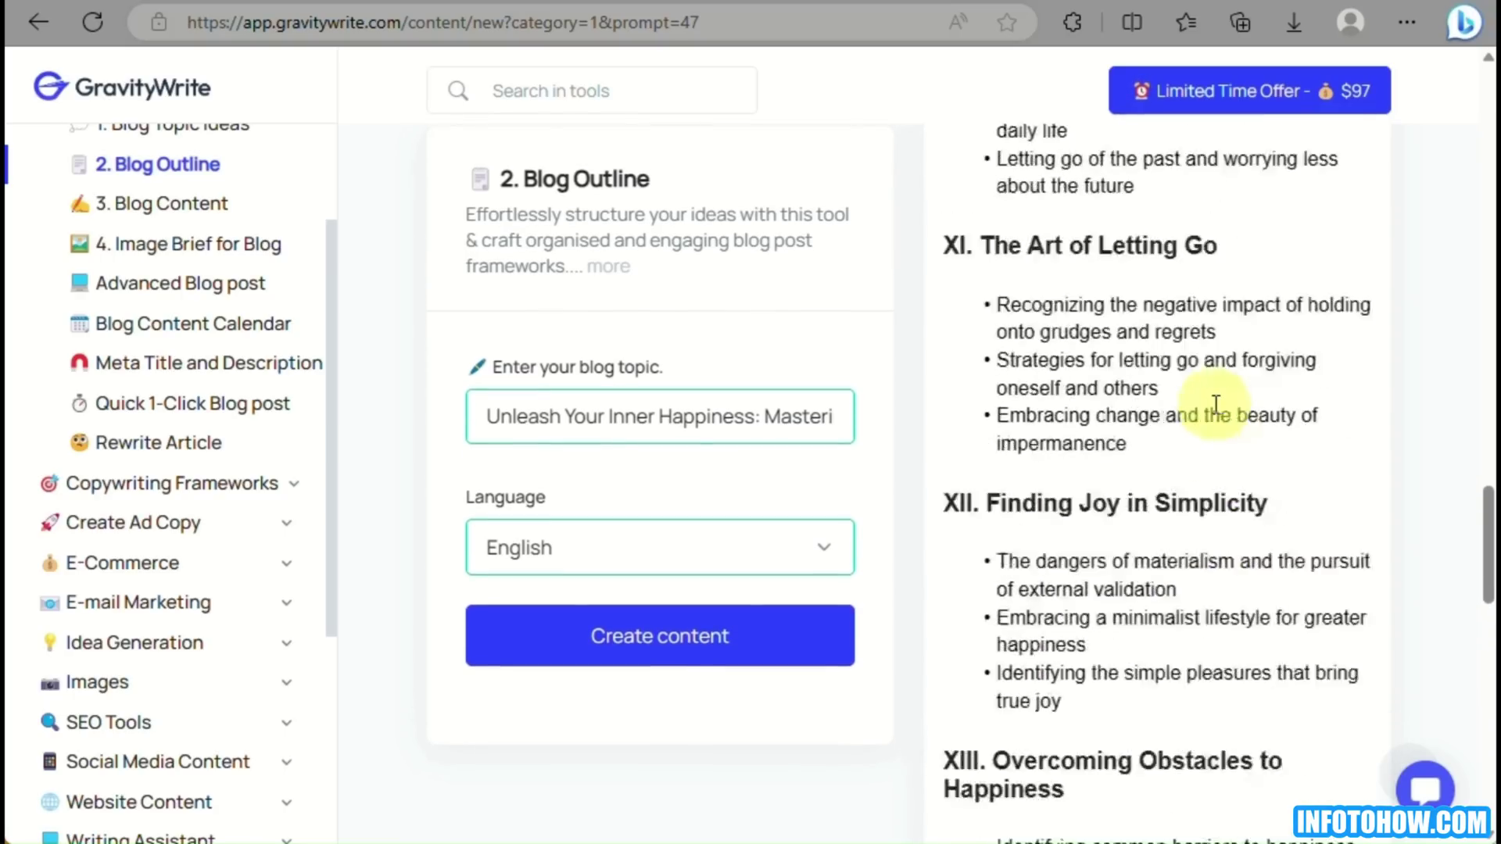
scroll(1216, 405, up, 5)
scroll(1216, 404, up, 5)
scroll(1215, 405, up, 3)
scroll(1216, 404, down, 1)
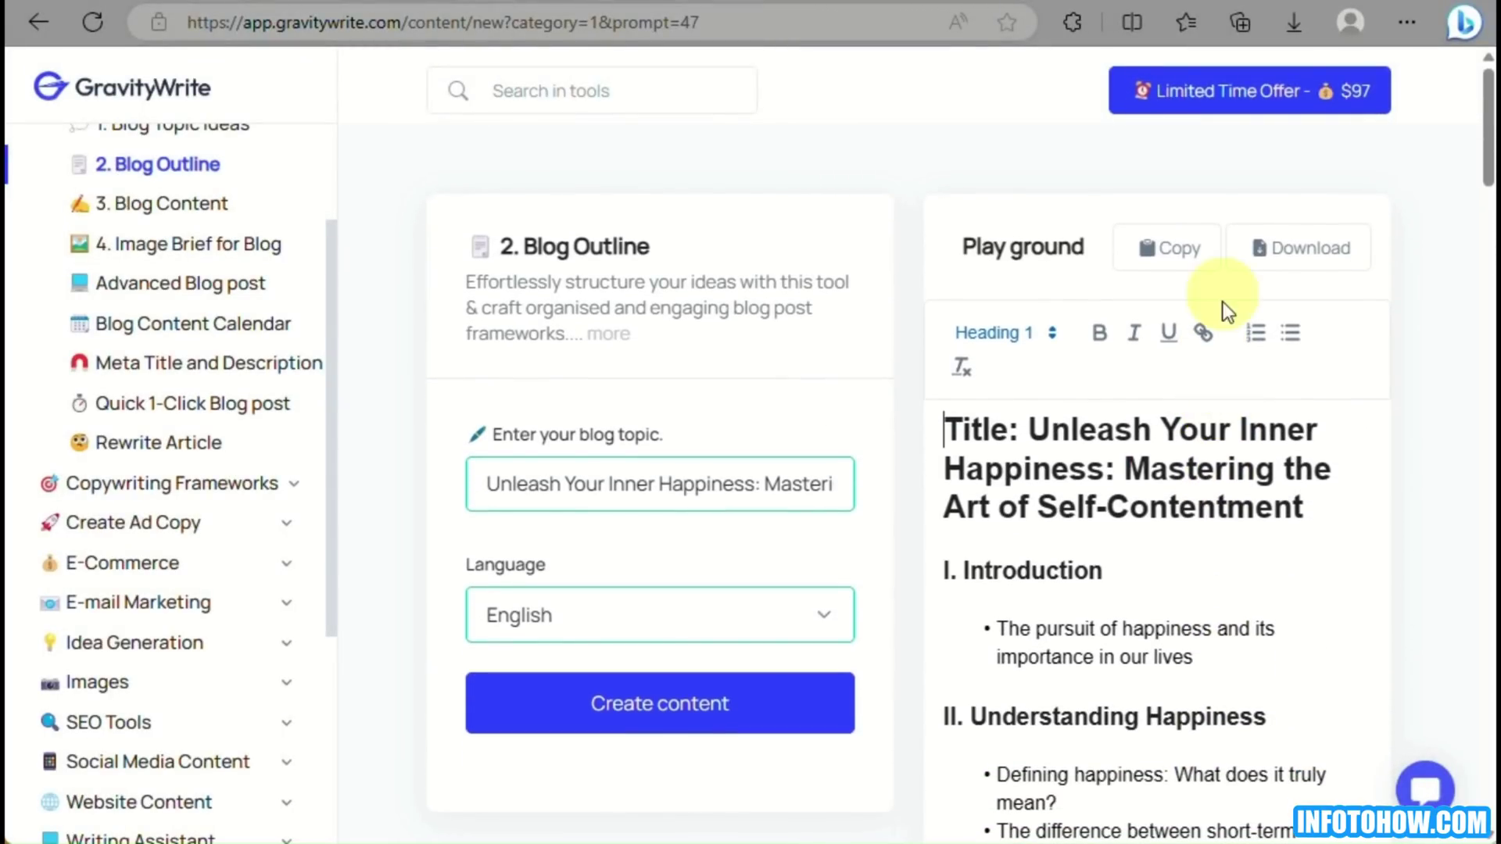
click(1178, 258)
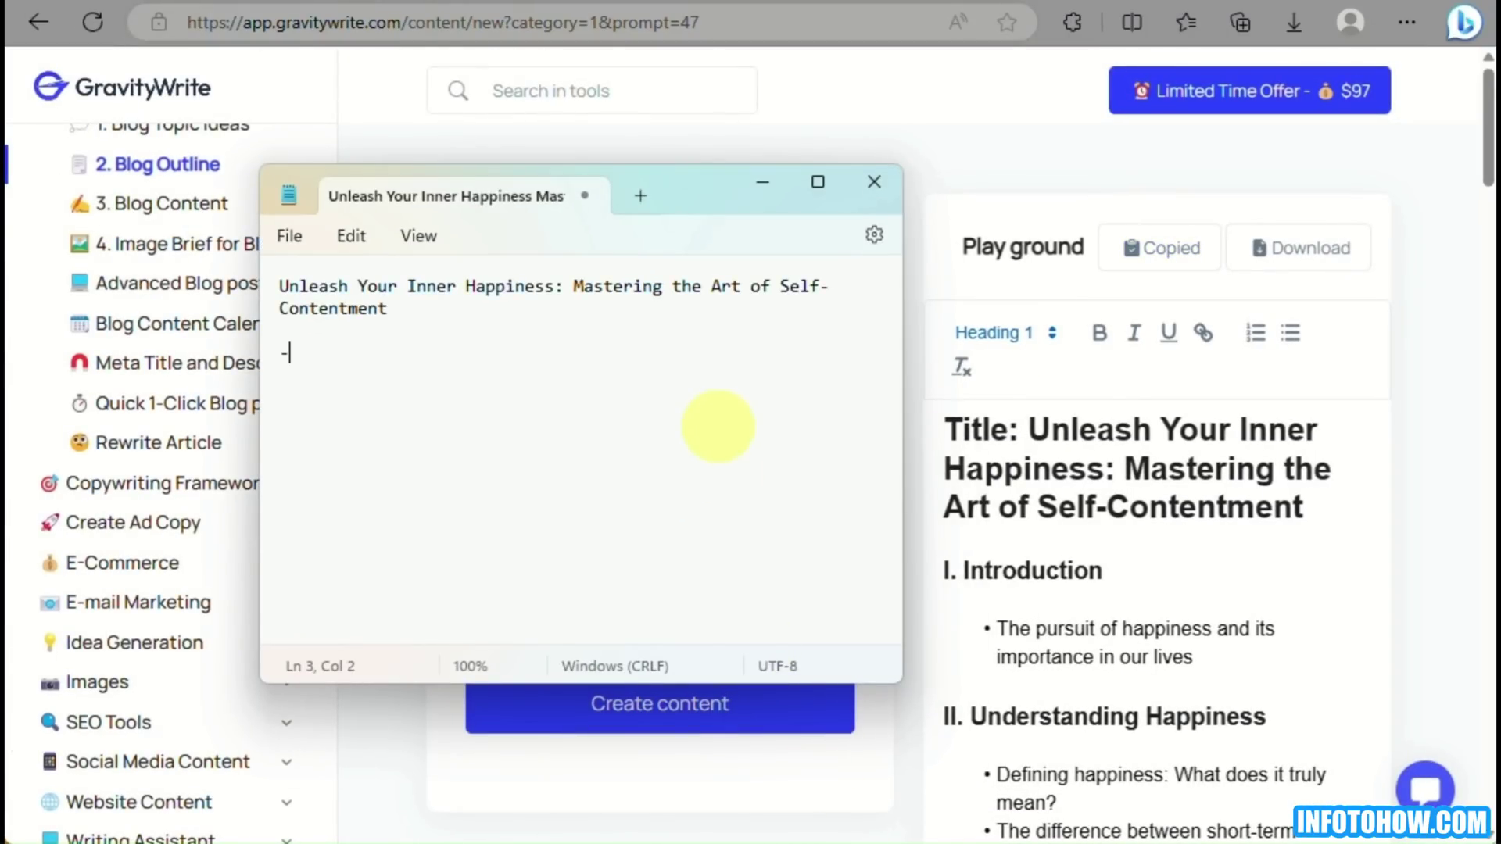
Paste the outline below the title in Notepad and minimize Notepad
key(ctrl+v)
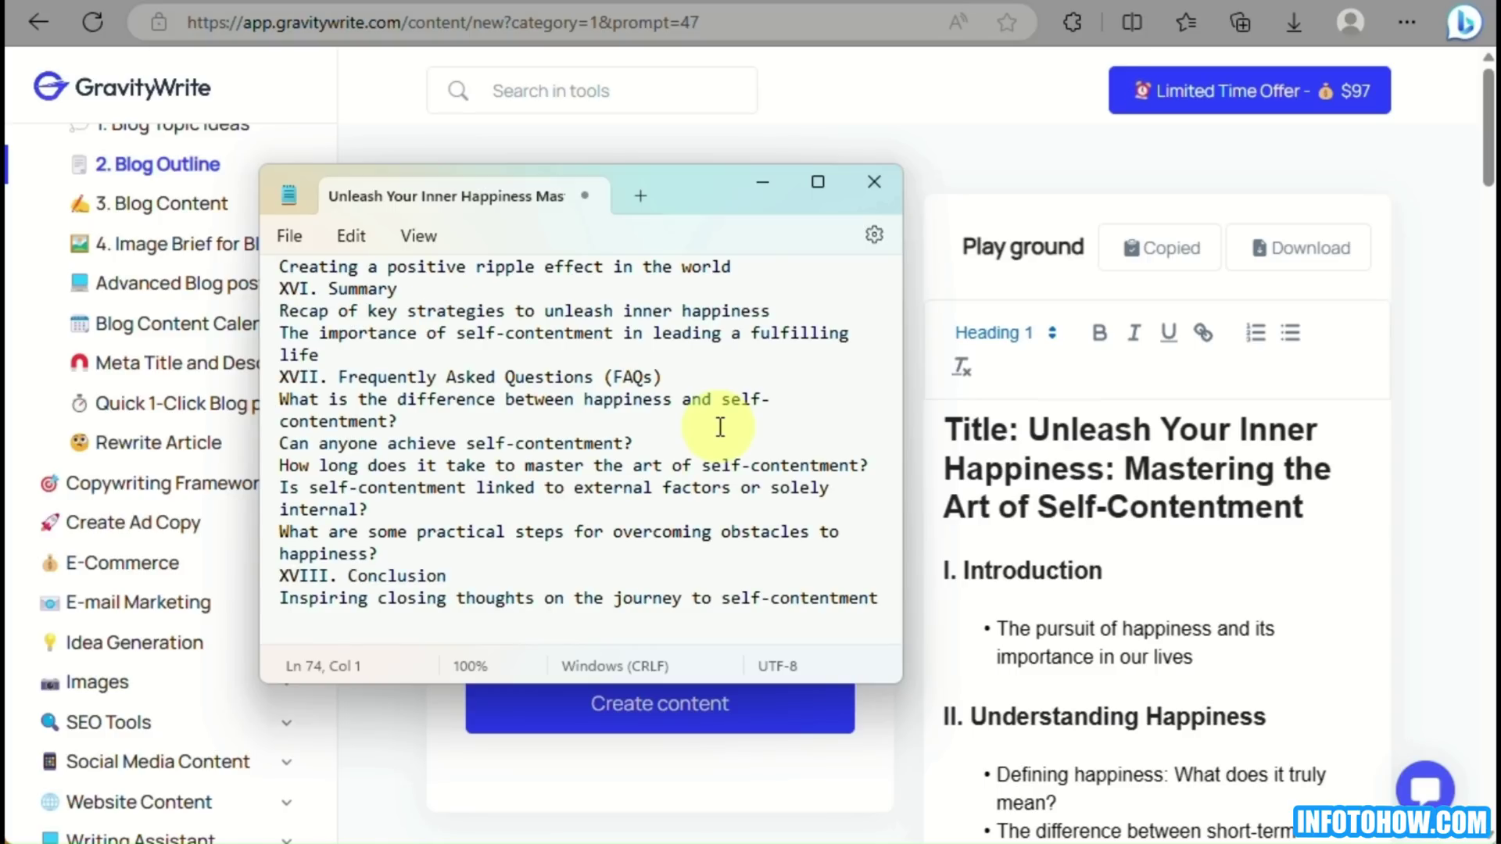
scroll(720, 427, up, 8)
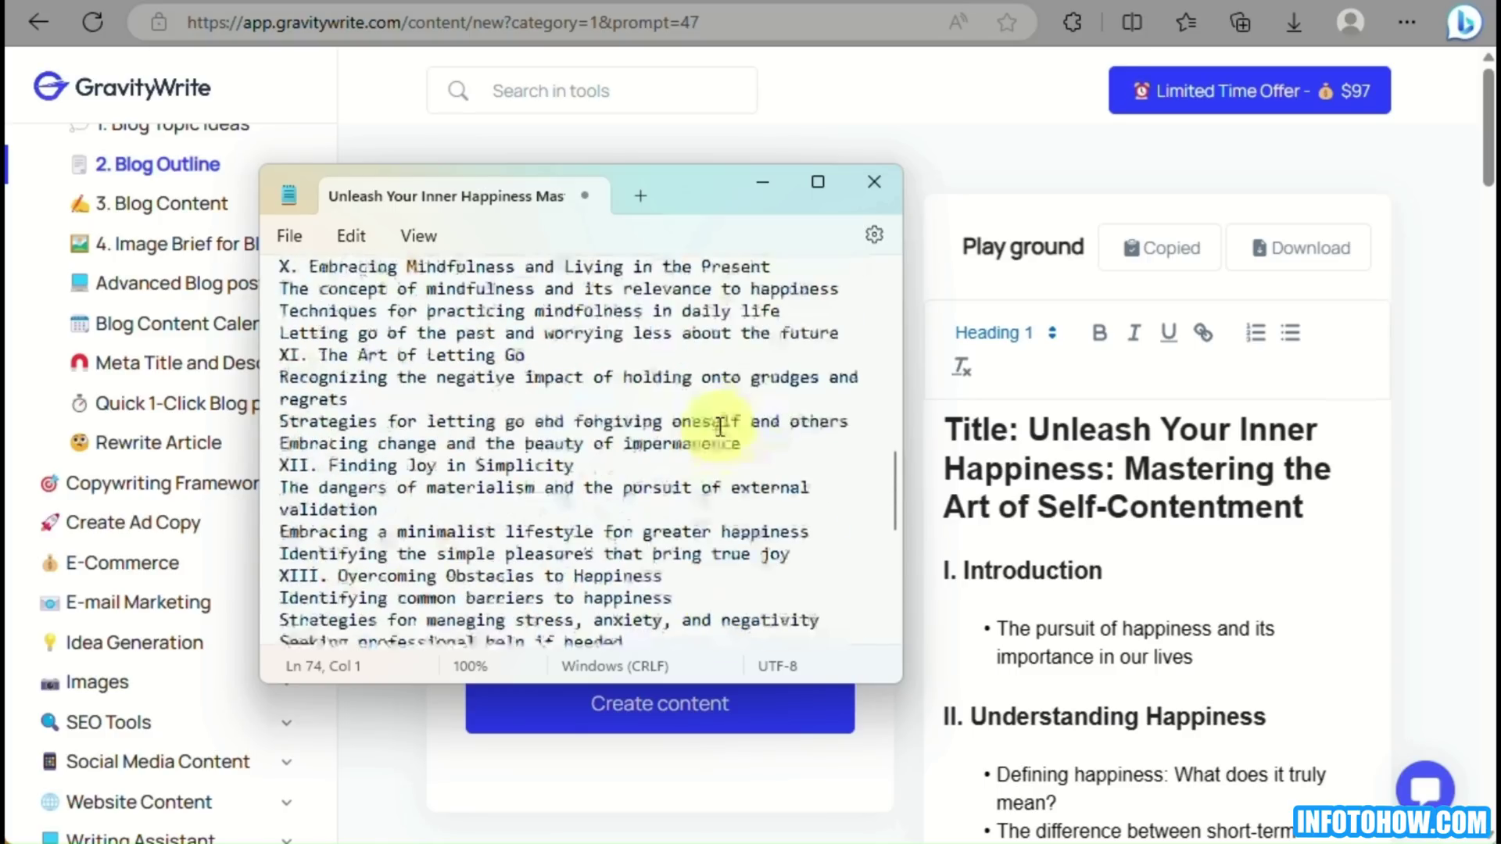
click(765, 180)
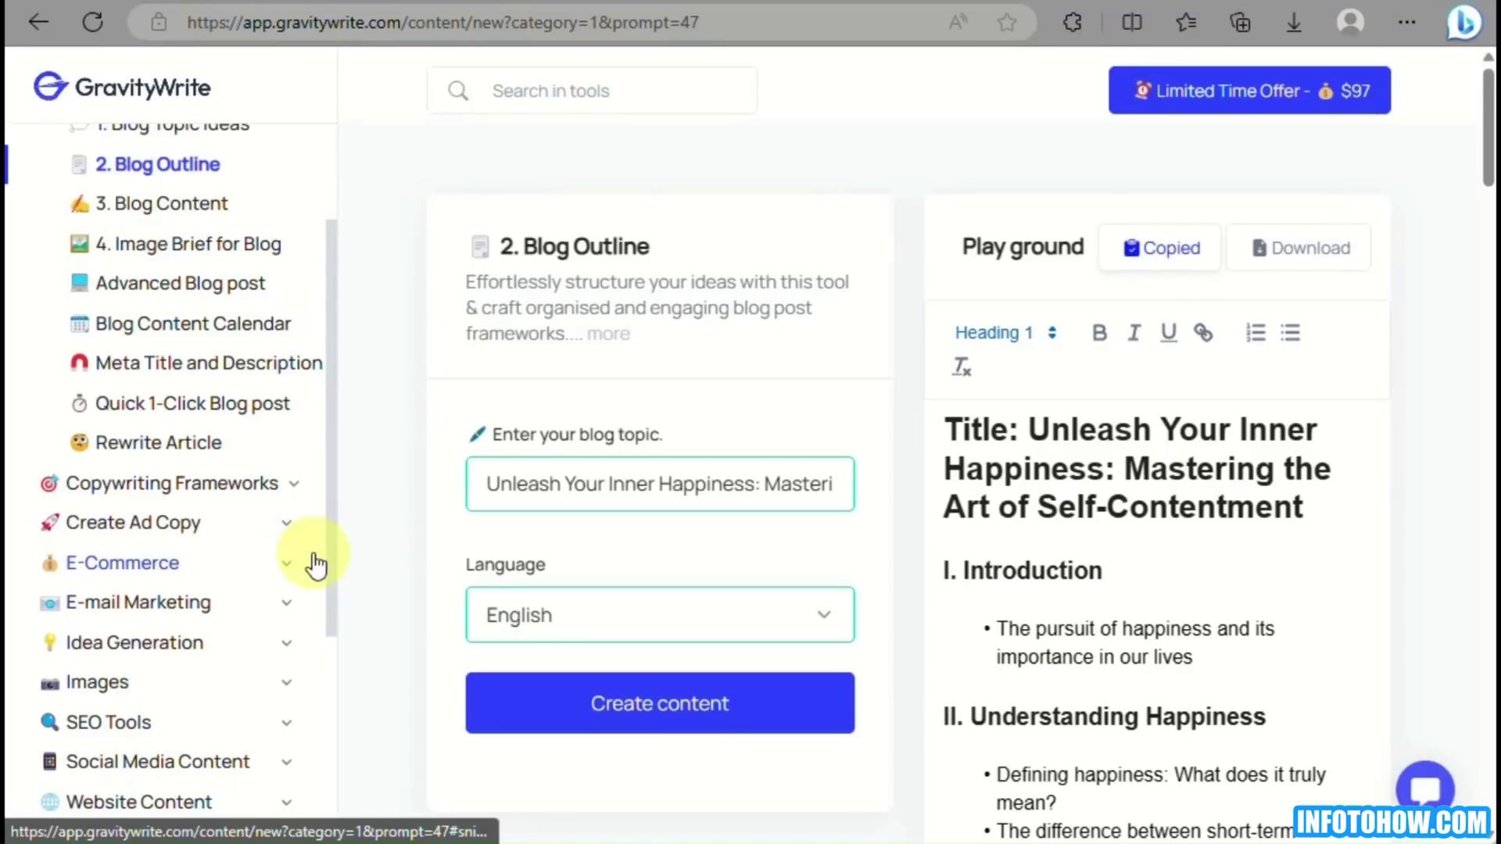
scroll(277, 310, up, 2)
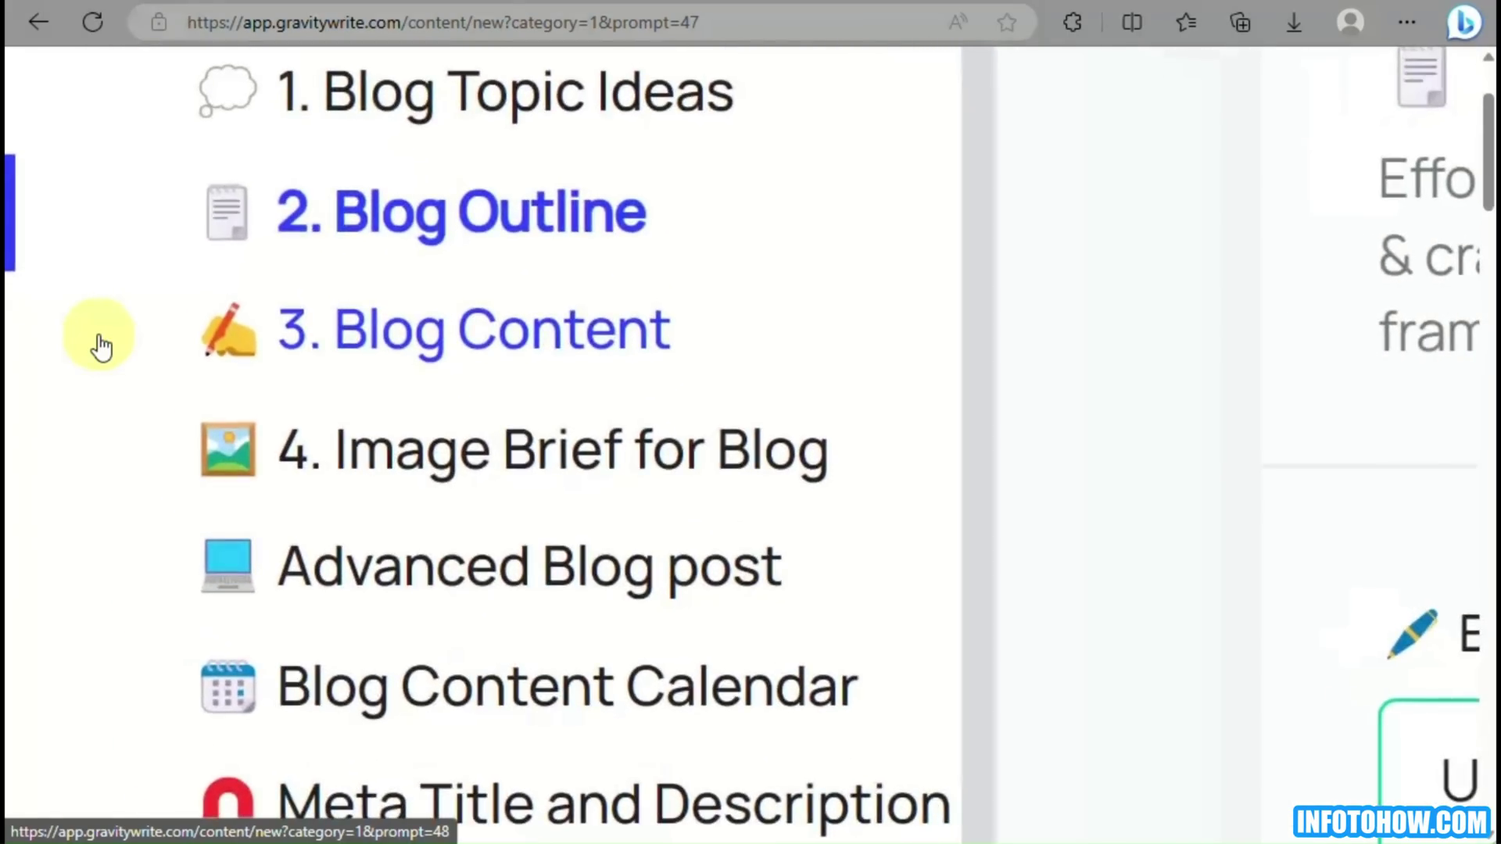
In Blog Content, use the outline's article title as the blog topic
click(424, 340)
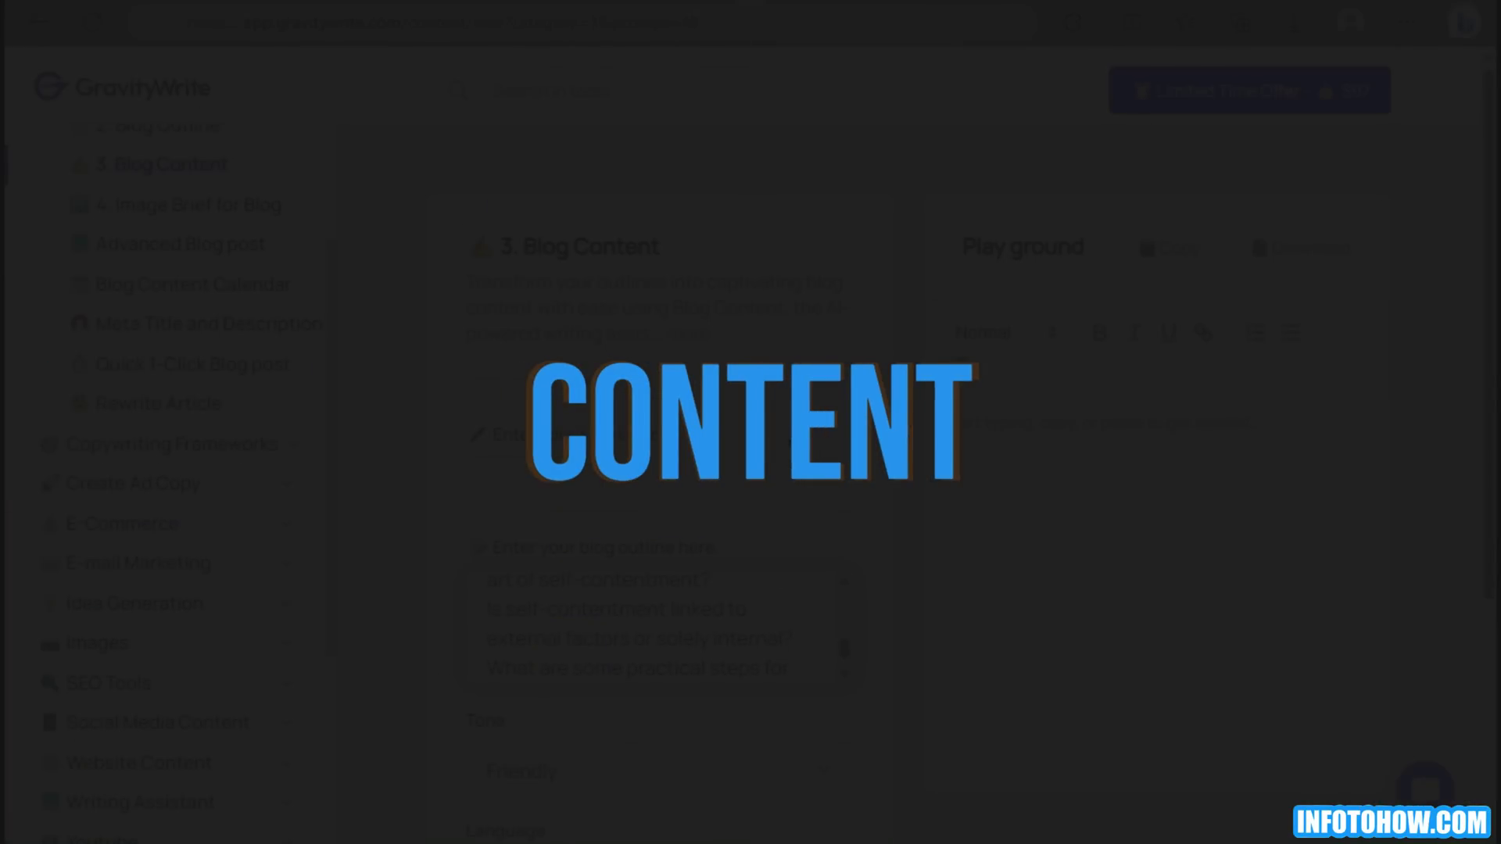
scroll(657, 622, up, 3)
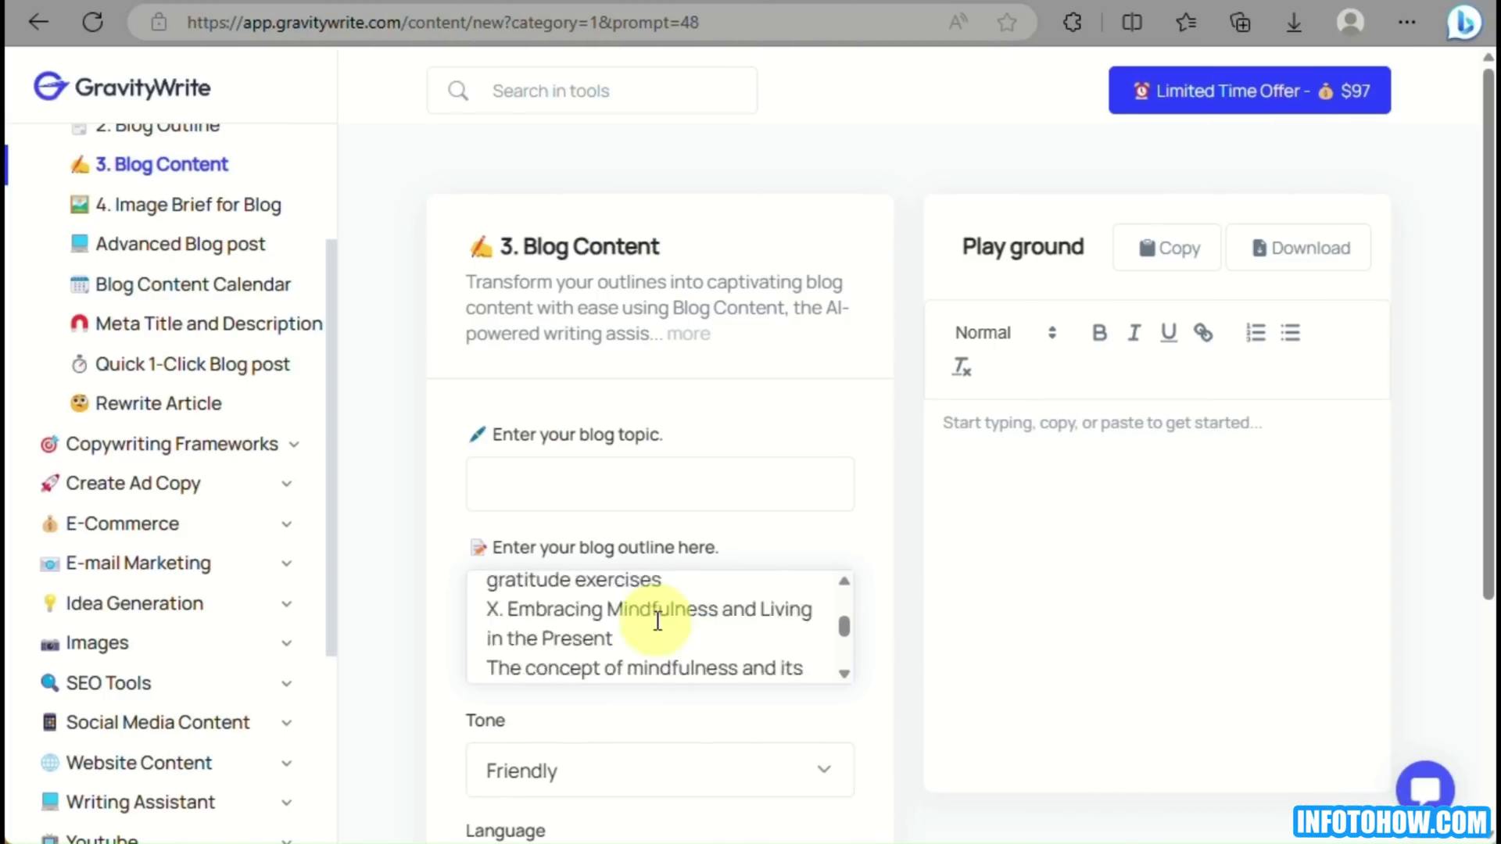
scroll(657, 621, up, 10)
mouse_move(538, 598)
mouse_down()
mouse_move(596, 630)
mouse_move(627, 622)
mouse_up()
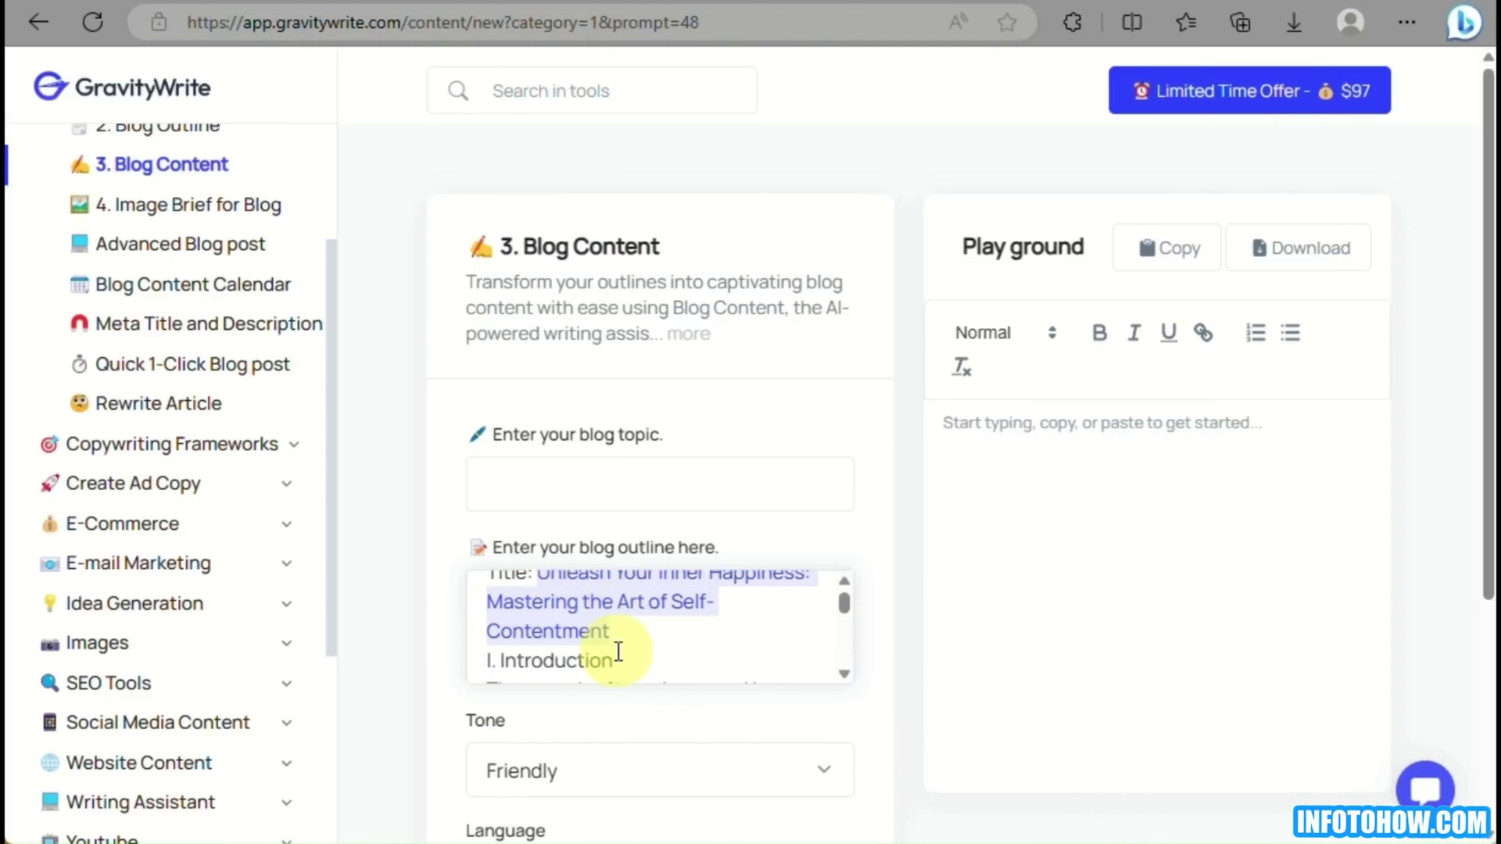
click(642, 470)
key(ctrl+v)
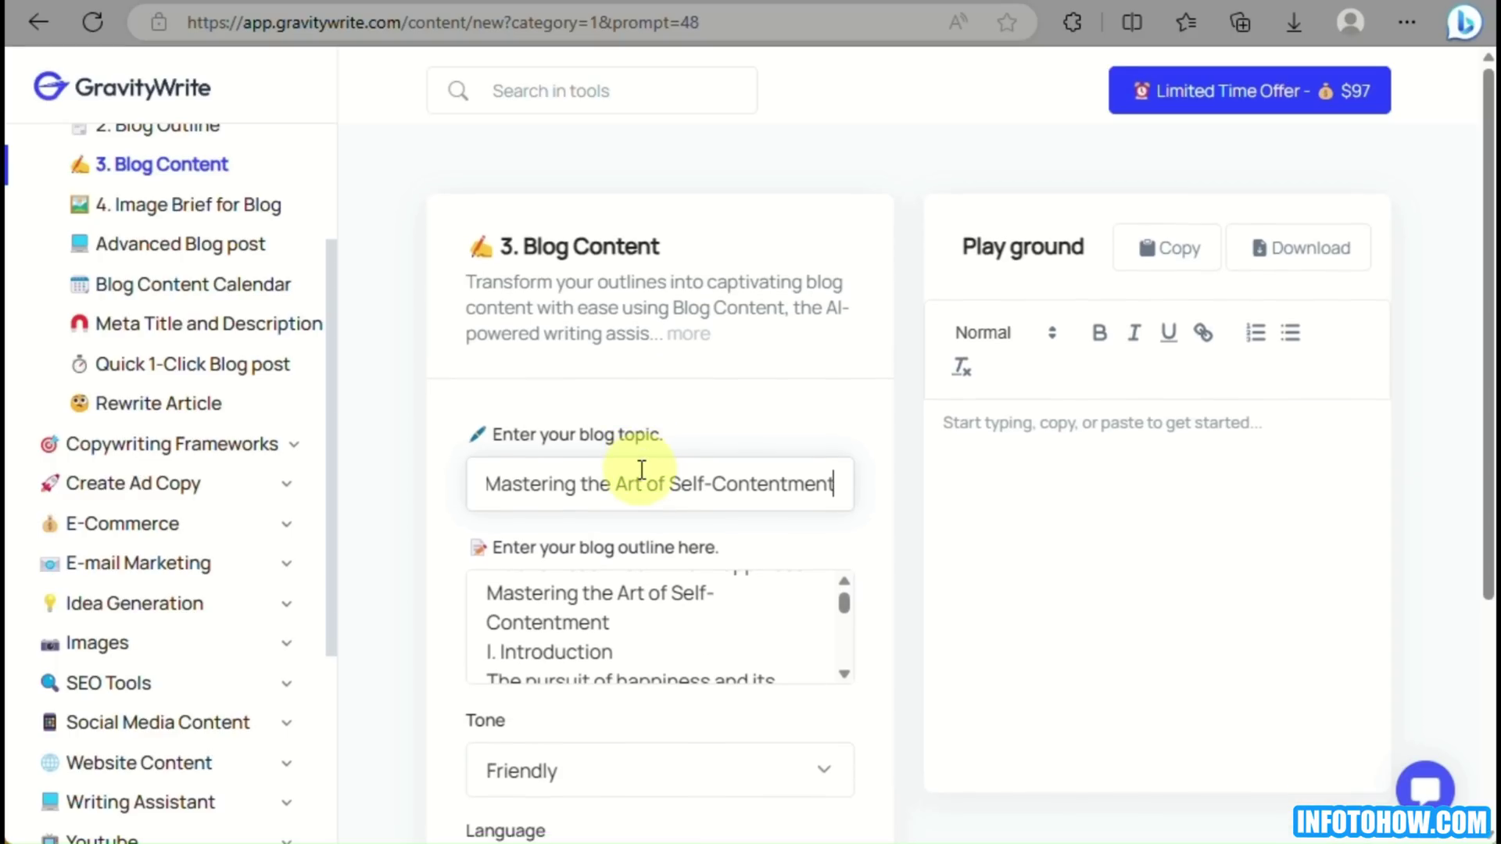
scroll(680, 662, down, 2)
scroll(704, 621, down, 3)
Choose the Optimistic tone and start generating the article
click(681, 452)
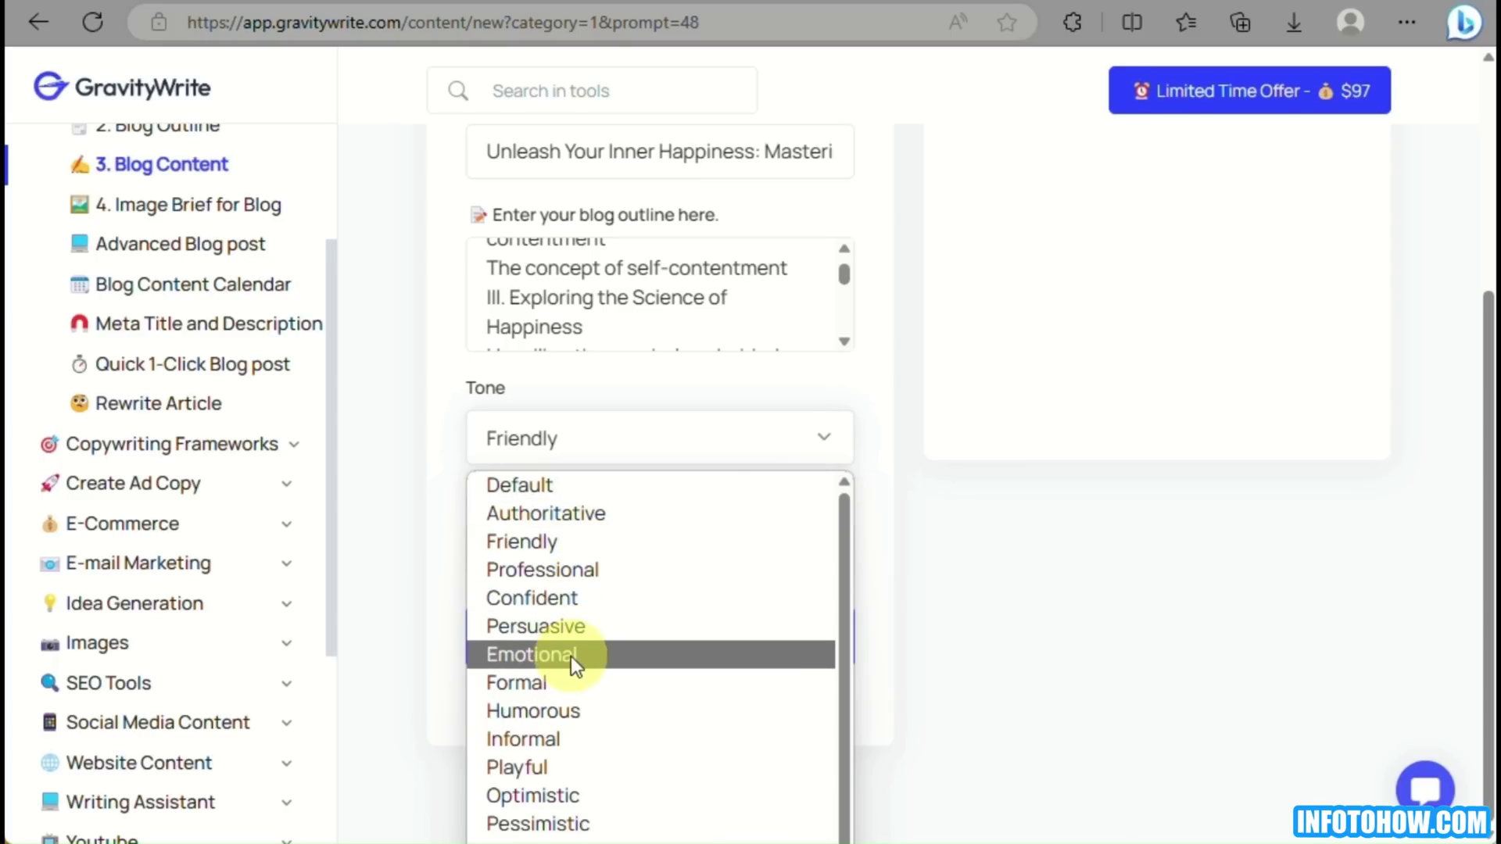
click(553, 798)
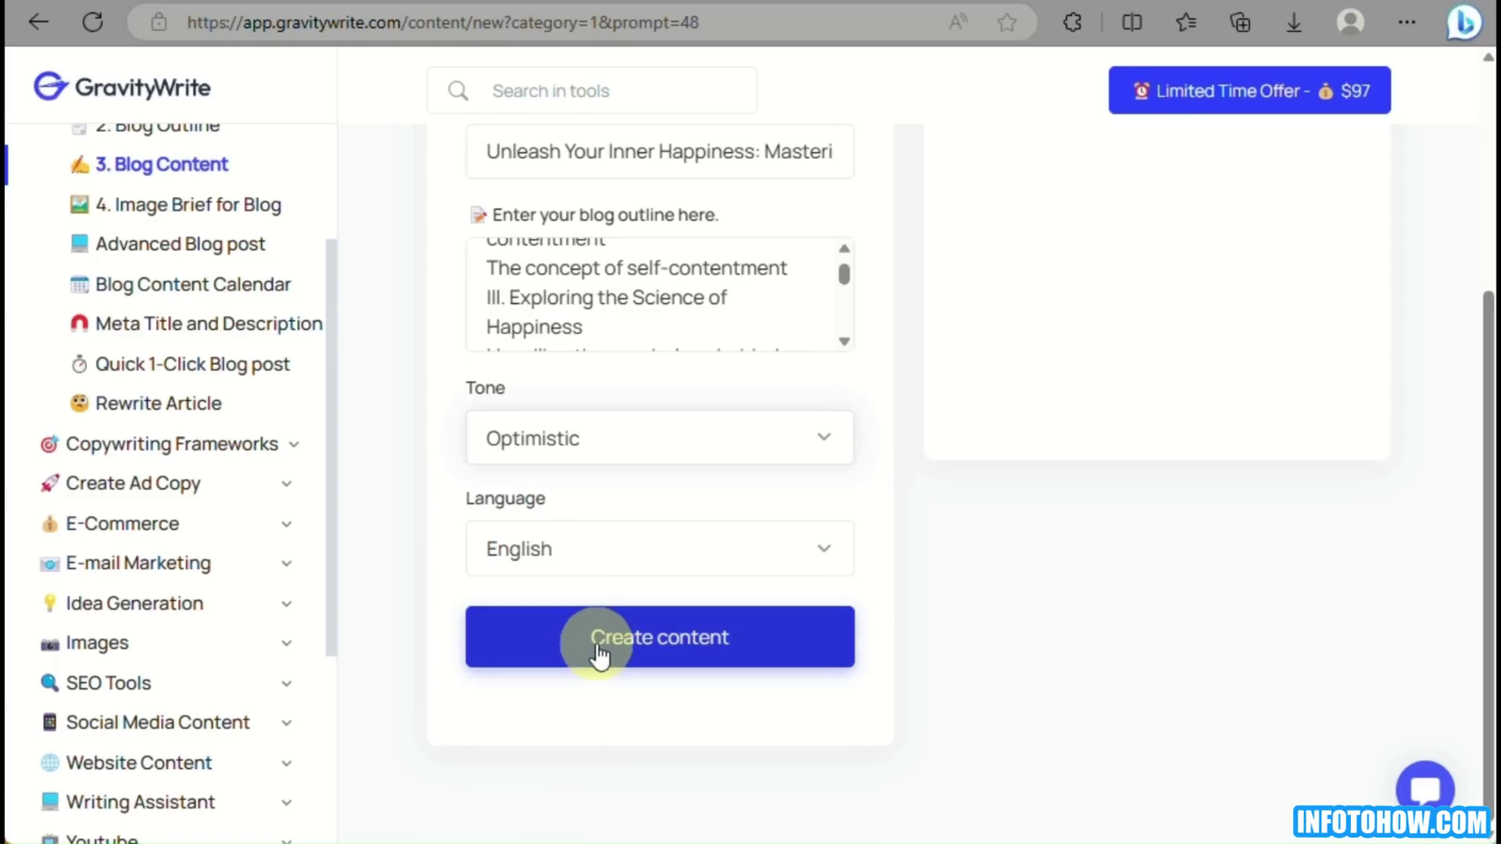
click(654, 643)
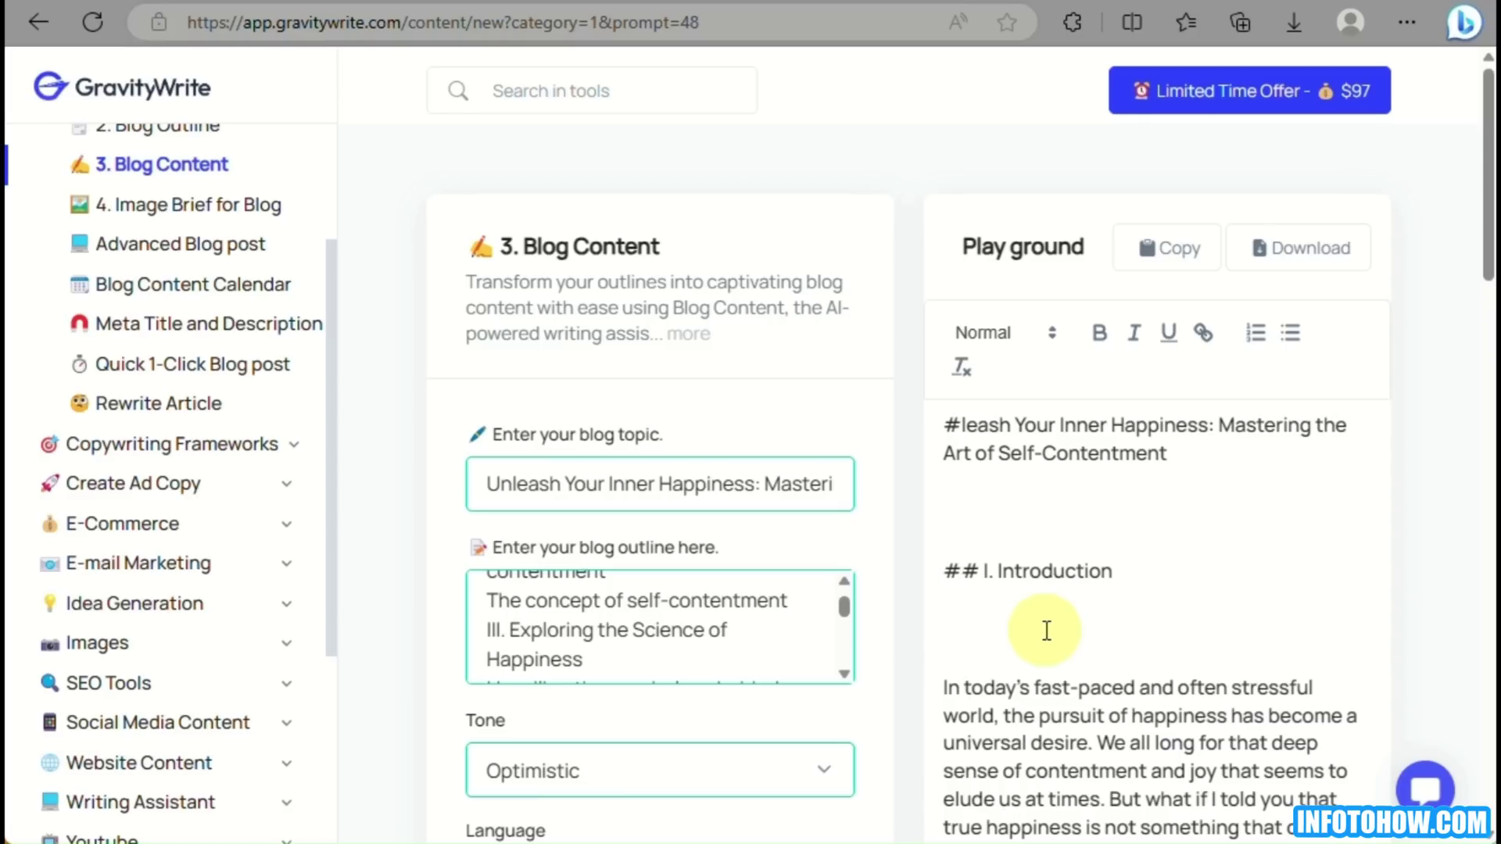
scroll(1241, 610, down, 3)
scroll(1239, 554, down, 4)
scroll(1236, 561, down, 4)
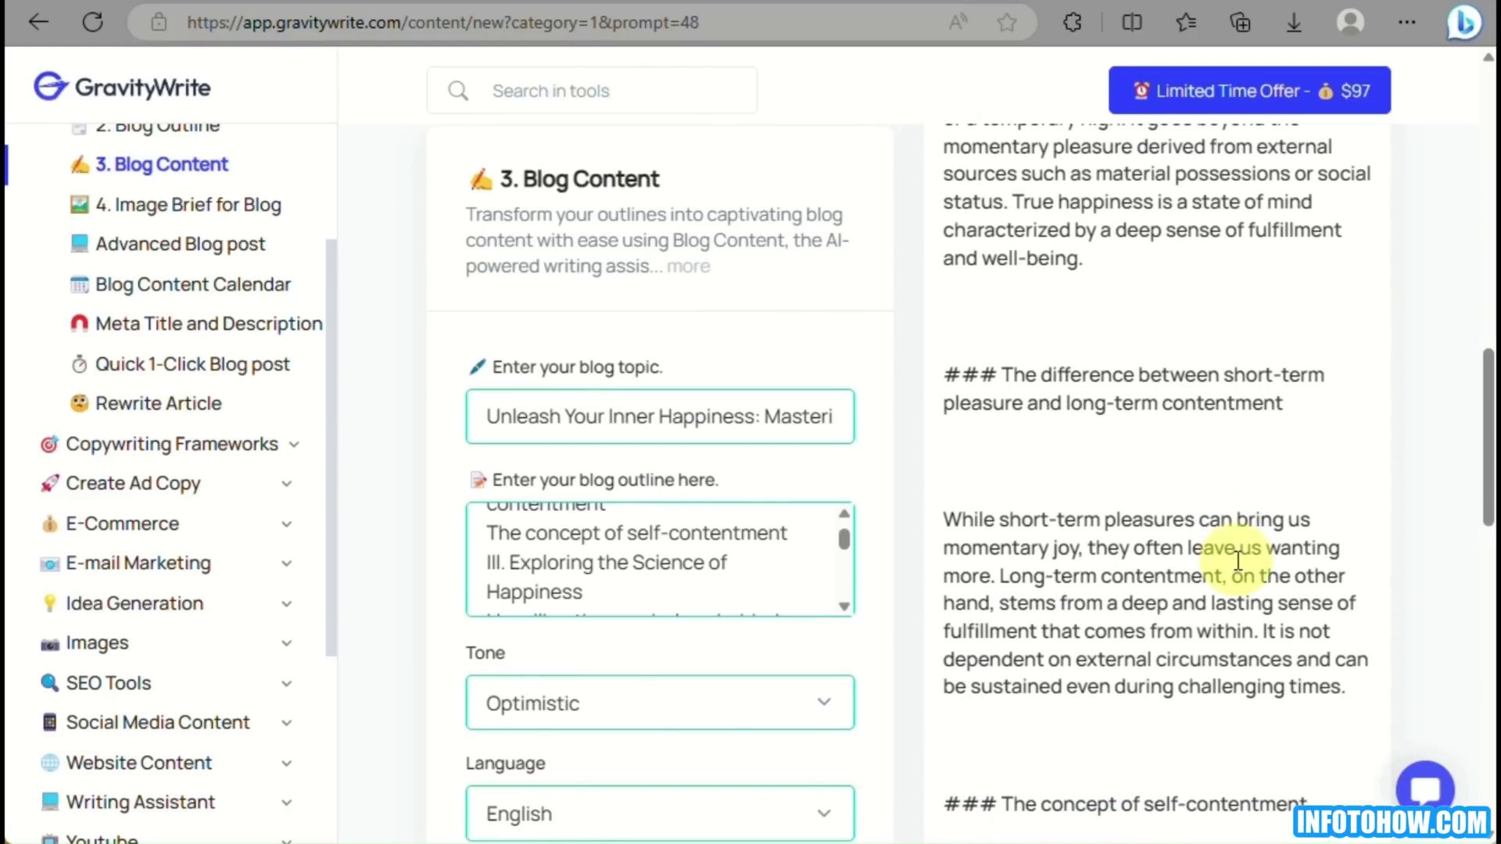
scroll(1236, 560, down, 4)
scroll(1239, 553, down, 4)
scroll(1240, 552, down, 4)
scroll(838, 774, up, 3)
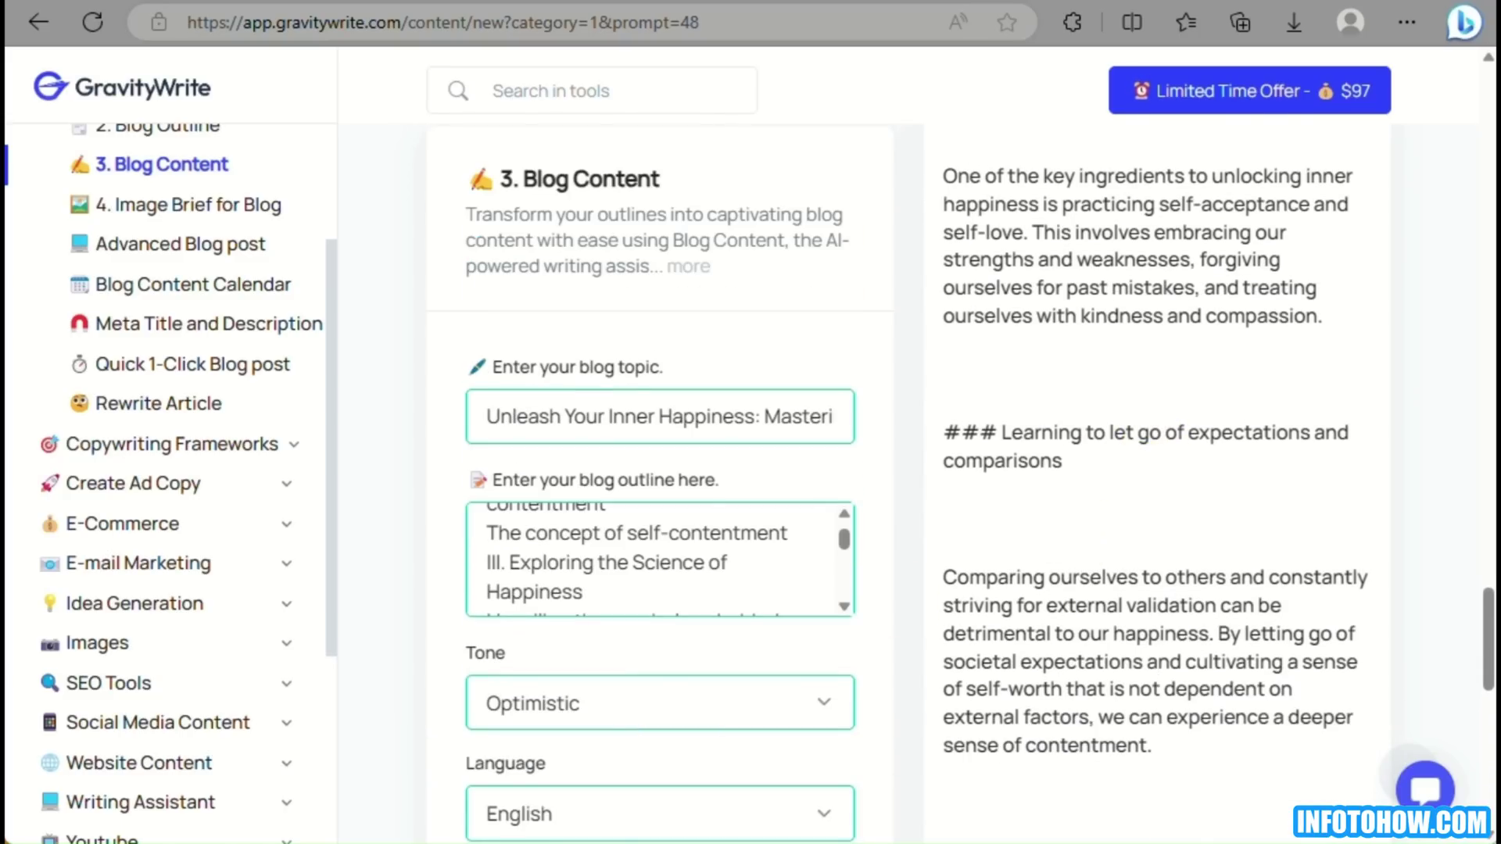
scroll(1250, 404, up, 5)
scroll(1251, 403, up, 10)
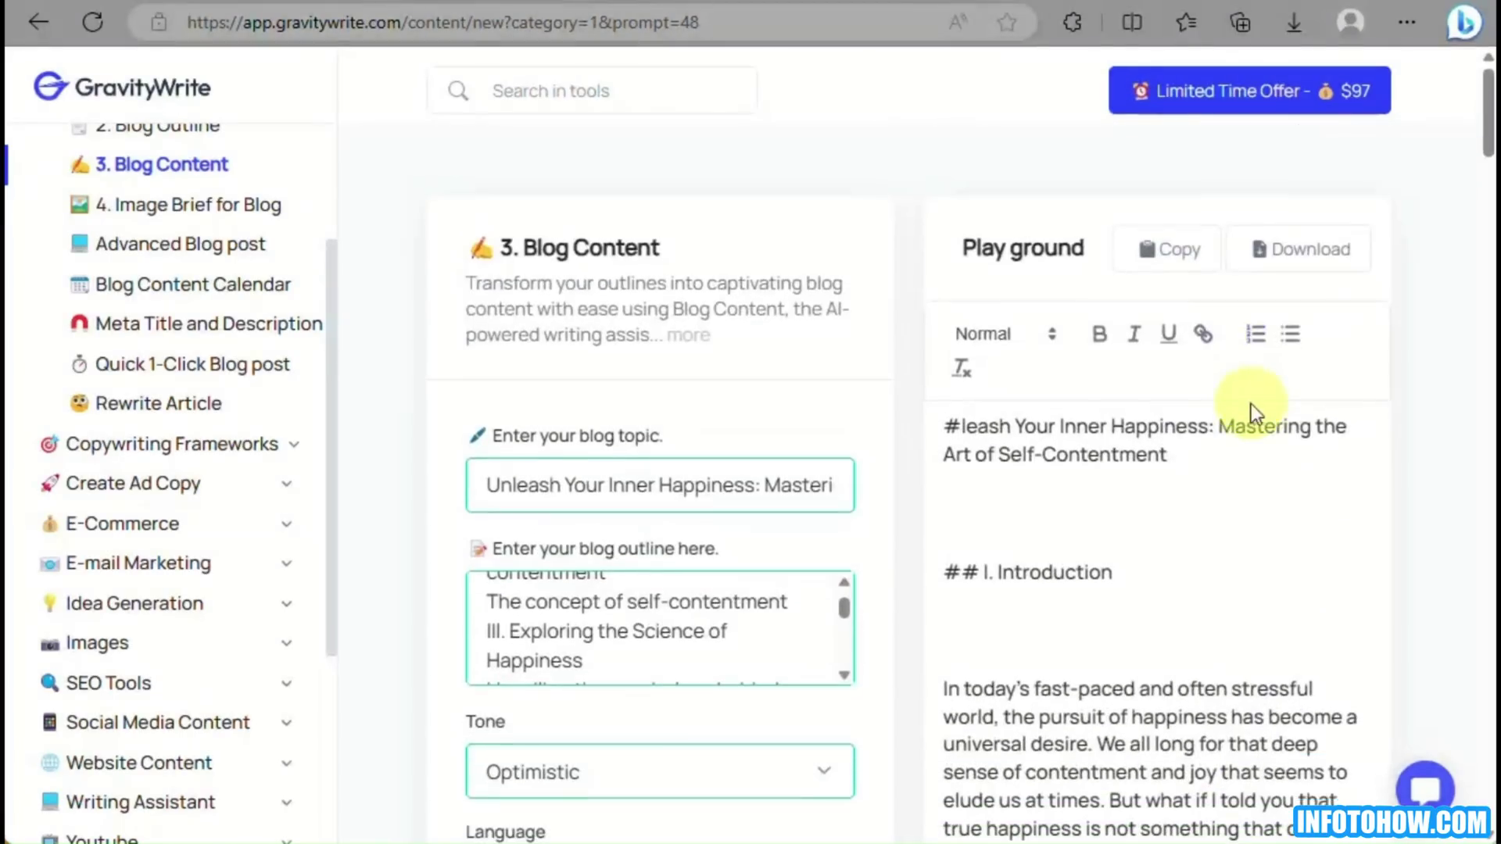
scroll(1251, 404, up, 1)
scroll(647, 593, down, 2)
scroll(847, 538, down, 4)
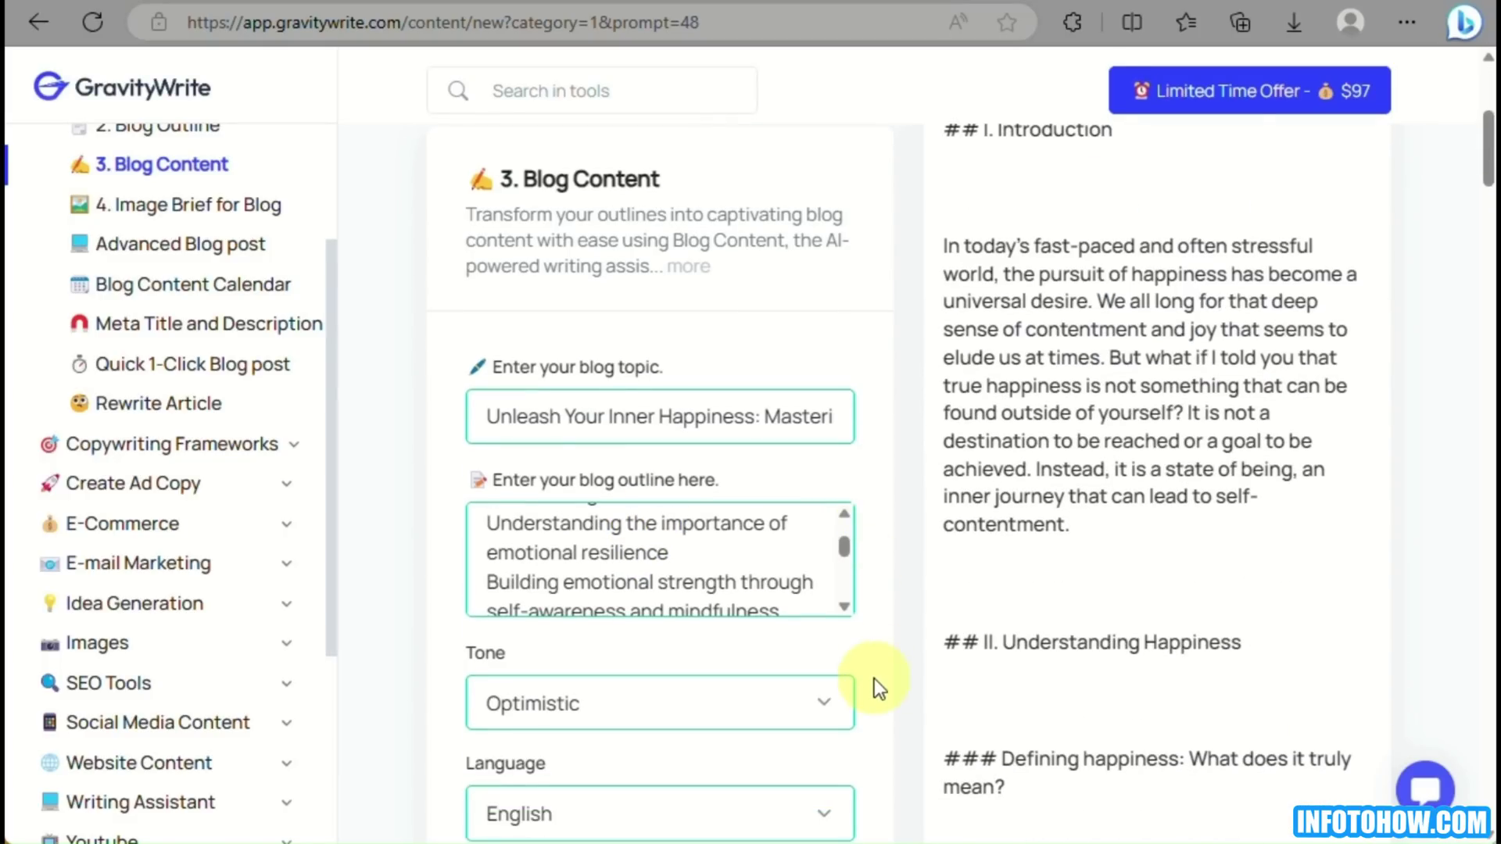
scroll(1164, 378, down, 4)
scroll(480, 648, down, 3)
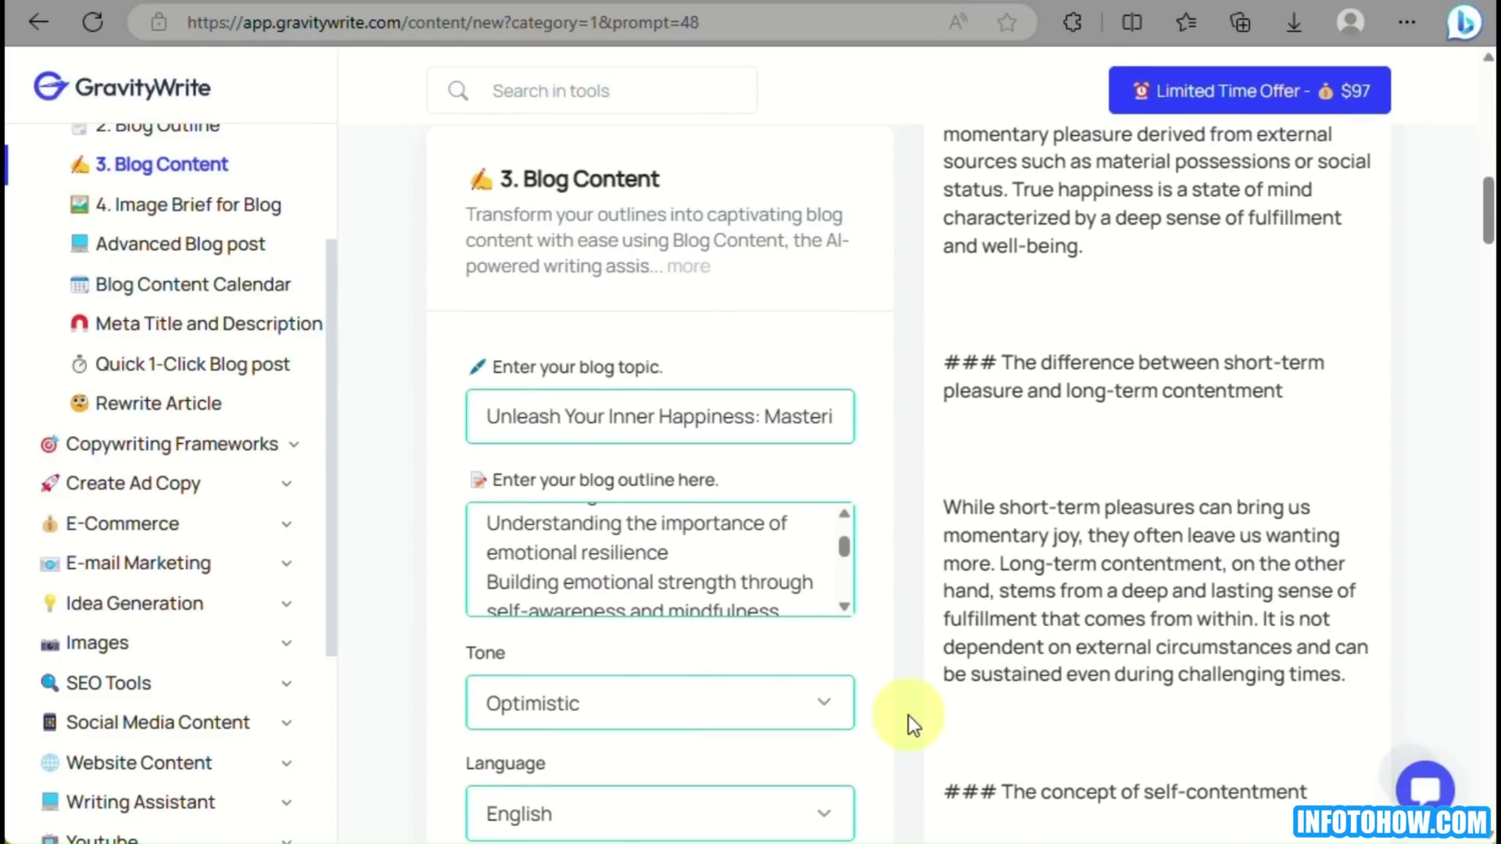
scroll(909, 716, up, 10)
scroll(917, 506, down, 5)
scroll(1463, 155, down, 3)
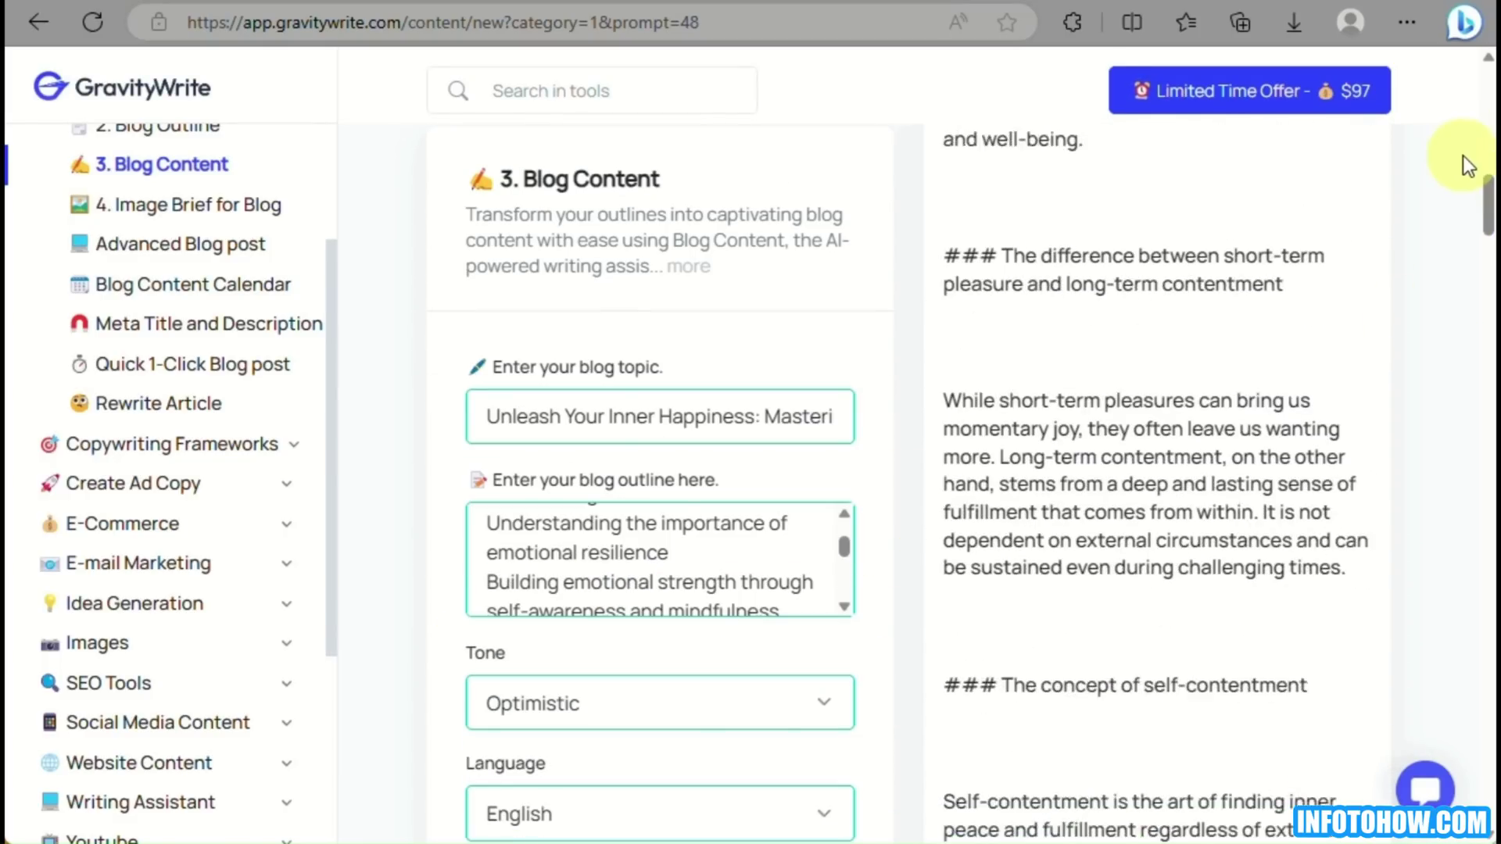
scroll(1449, 752, down, 3)
scroll(972, 620, down, 5)
scroll(1072, 620, down, 5)
scroll(1066, 614, down, 3)
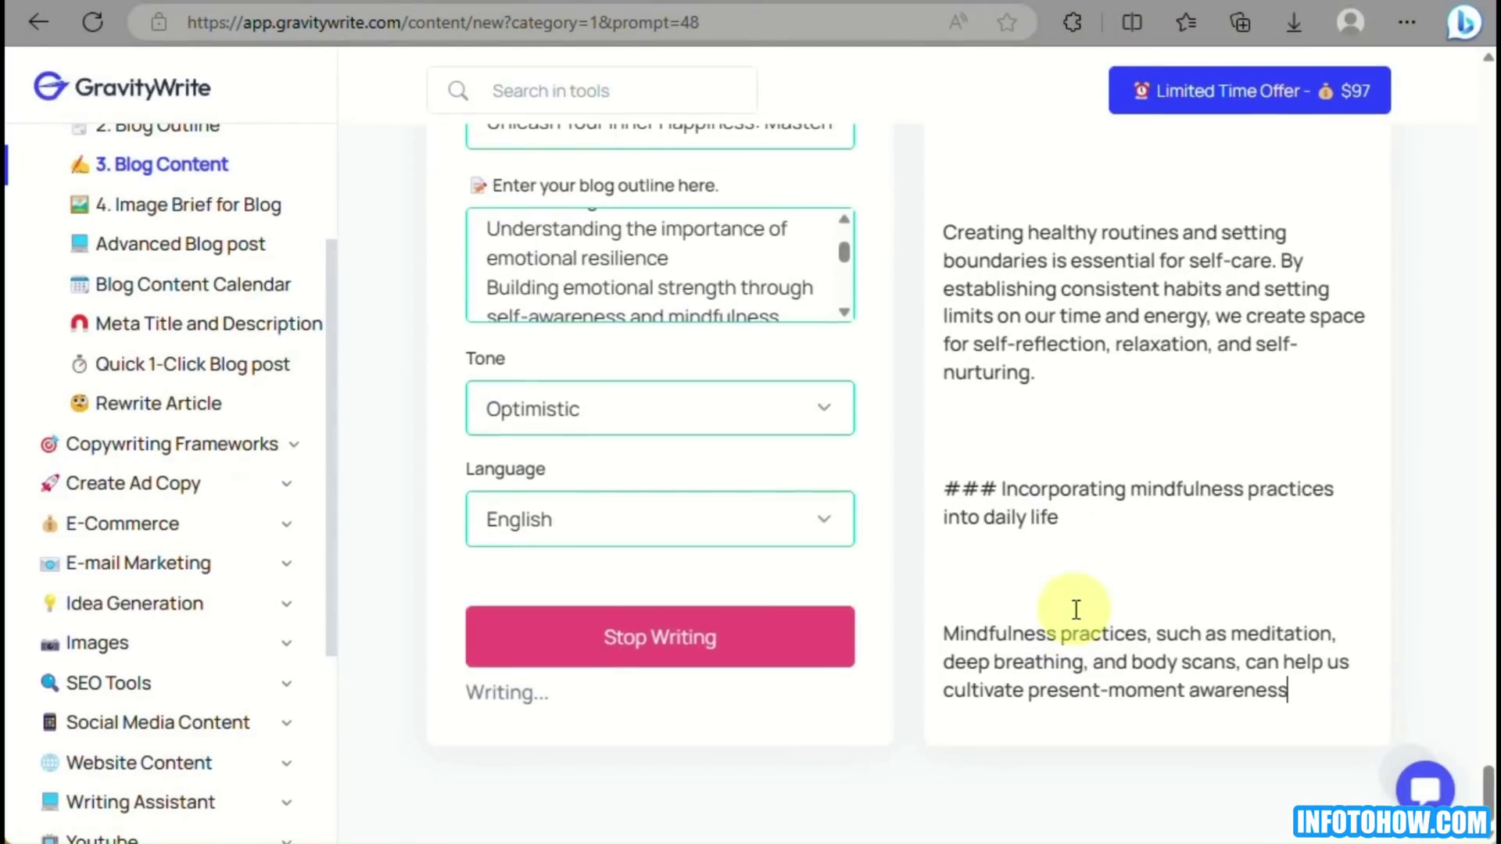
scroll(1115, 706, up, 1)
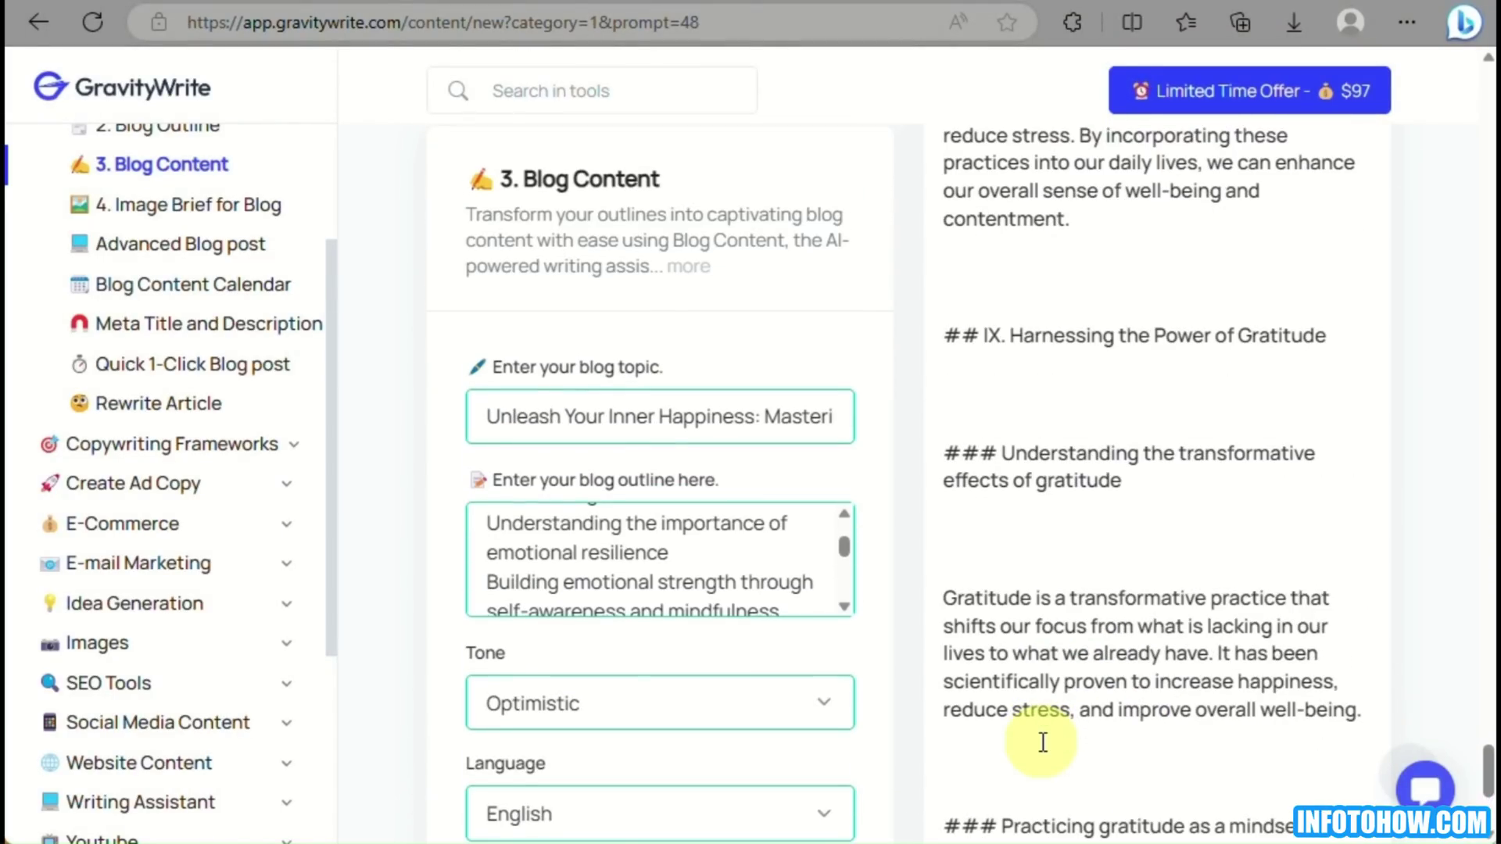
scroll(1041, 743, up, 1)
scroll(1156, 469, up, 1)
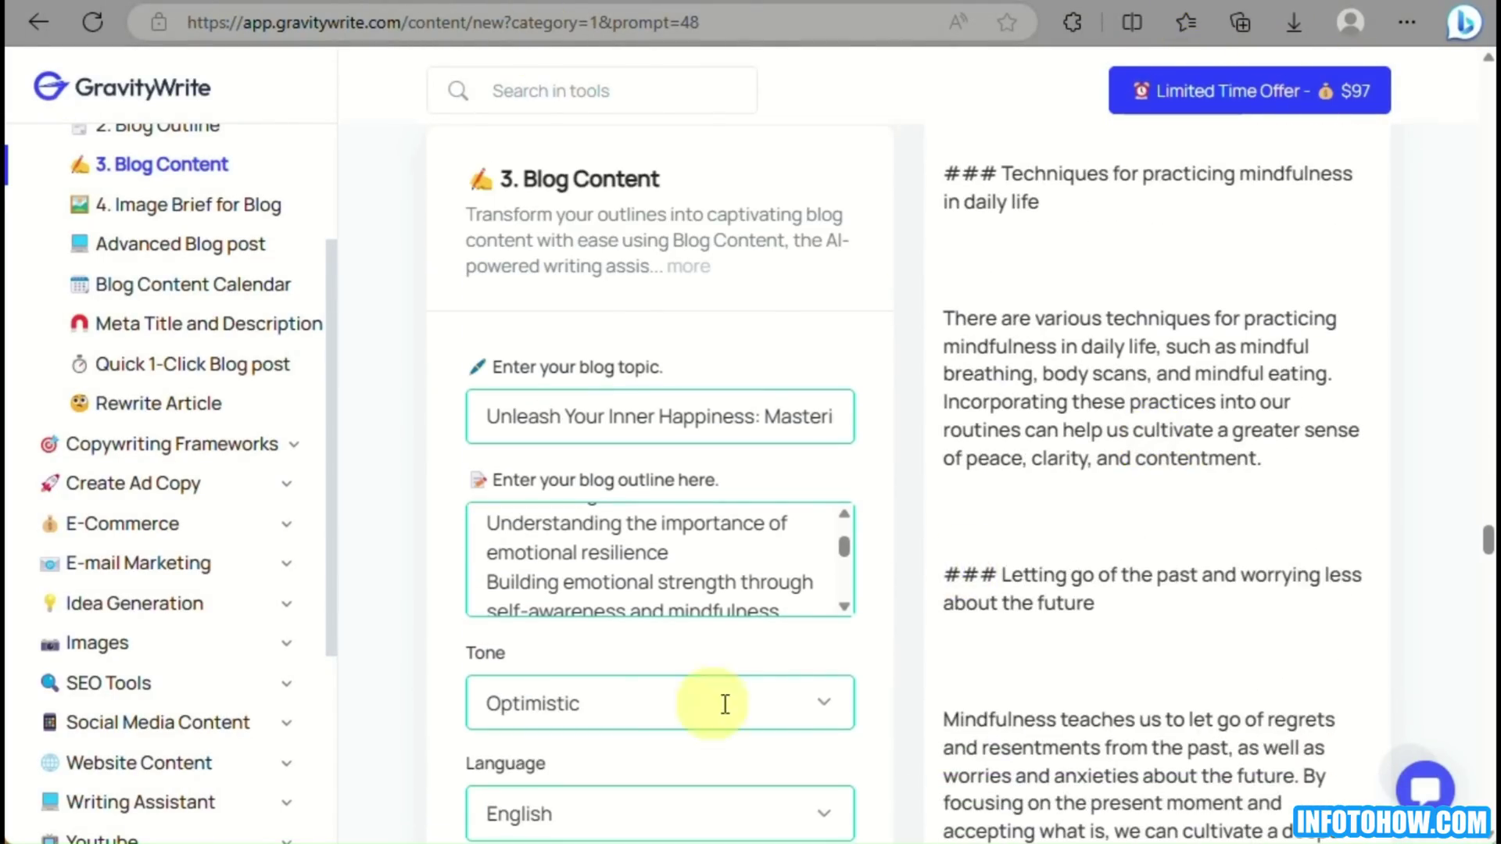
scroll(1385, 593, down, 1)
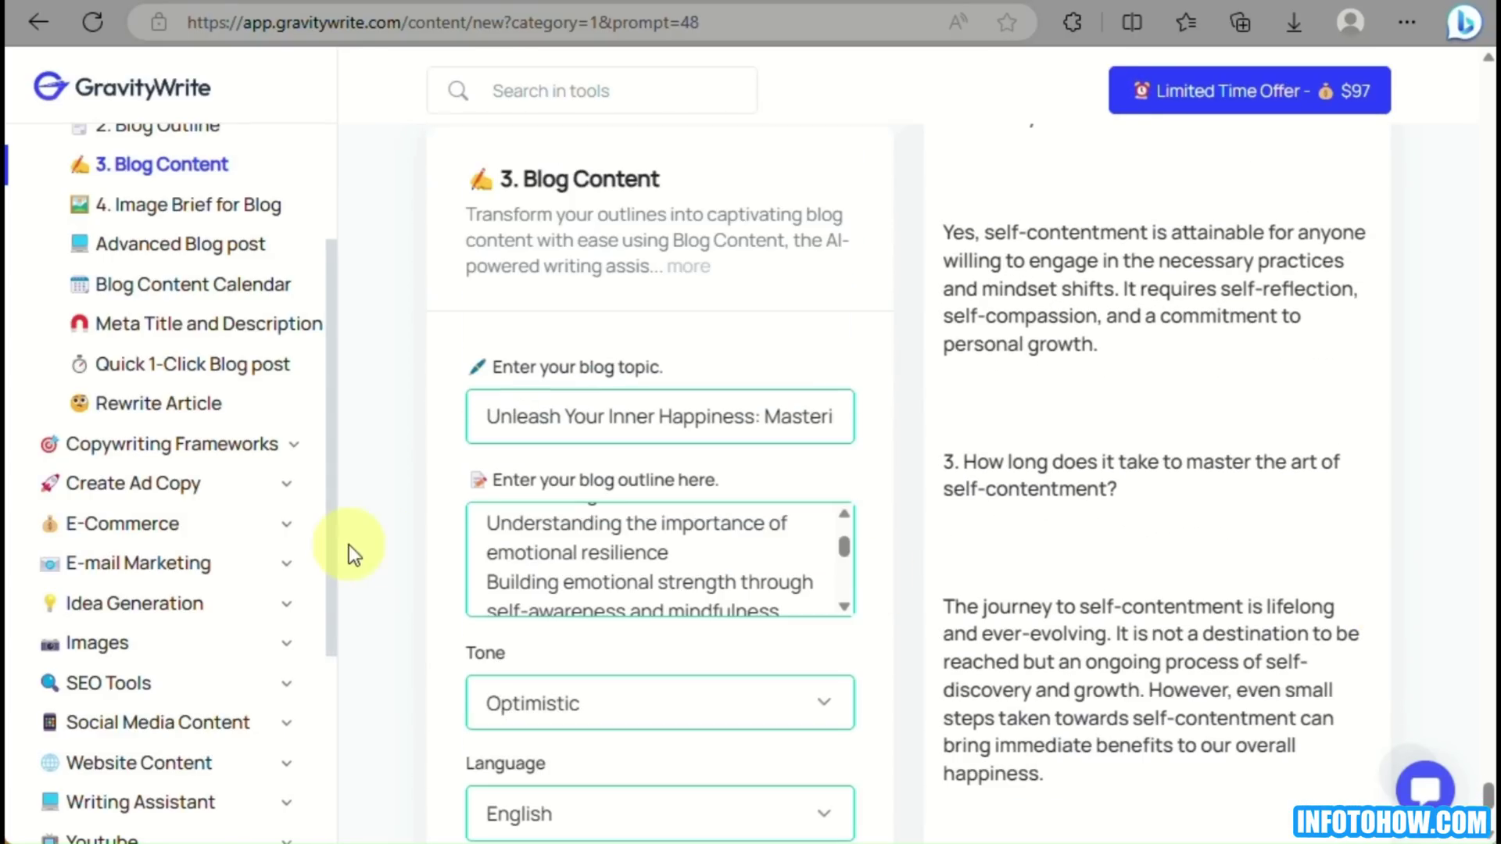
scroll(132, 270, up, 1)
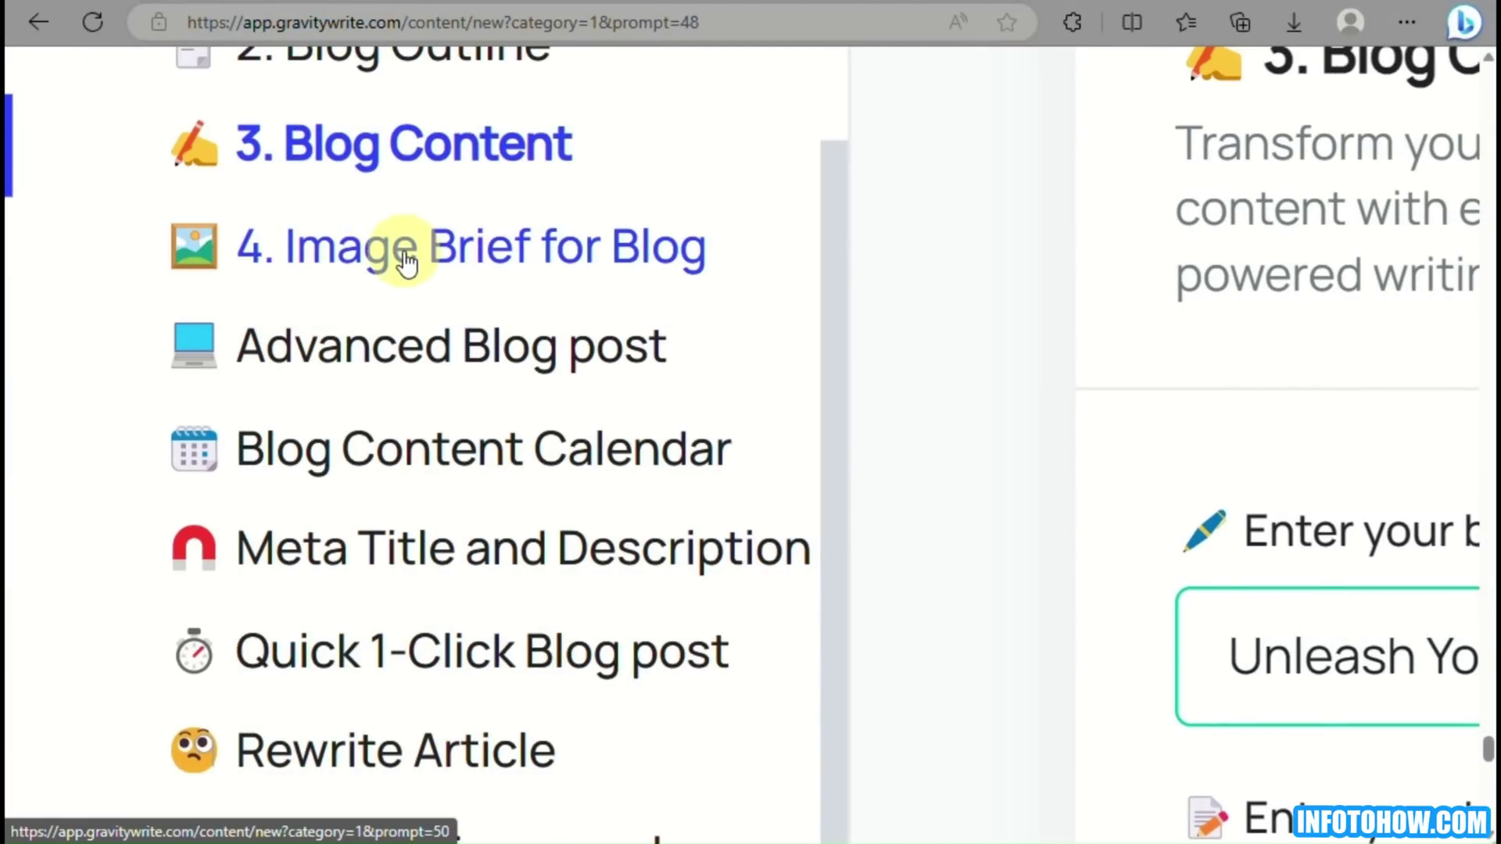
scroll(405, 261, down, 5)
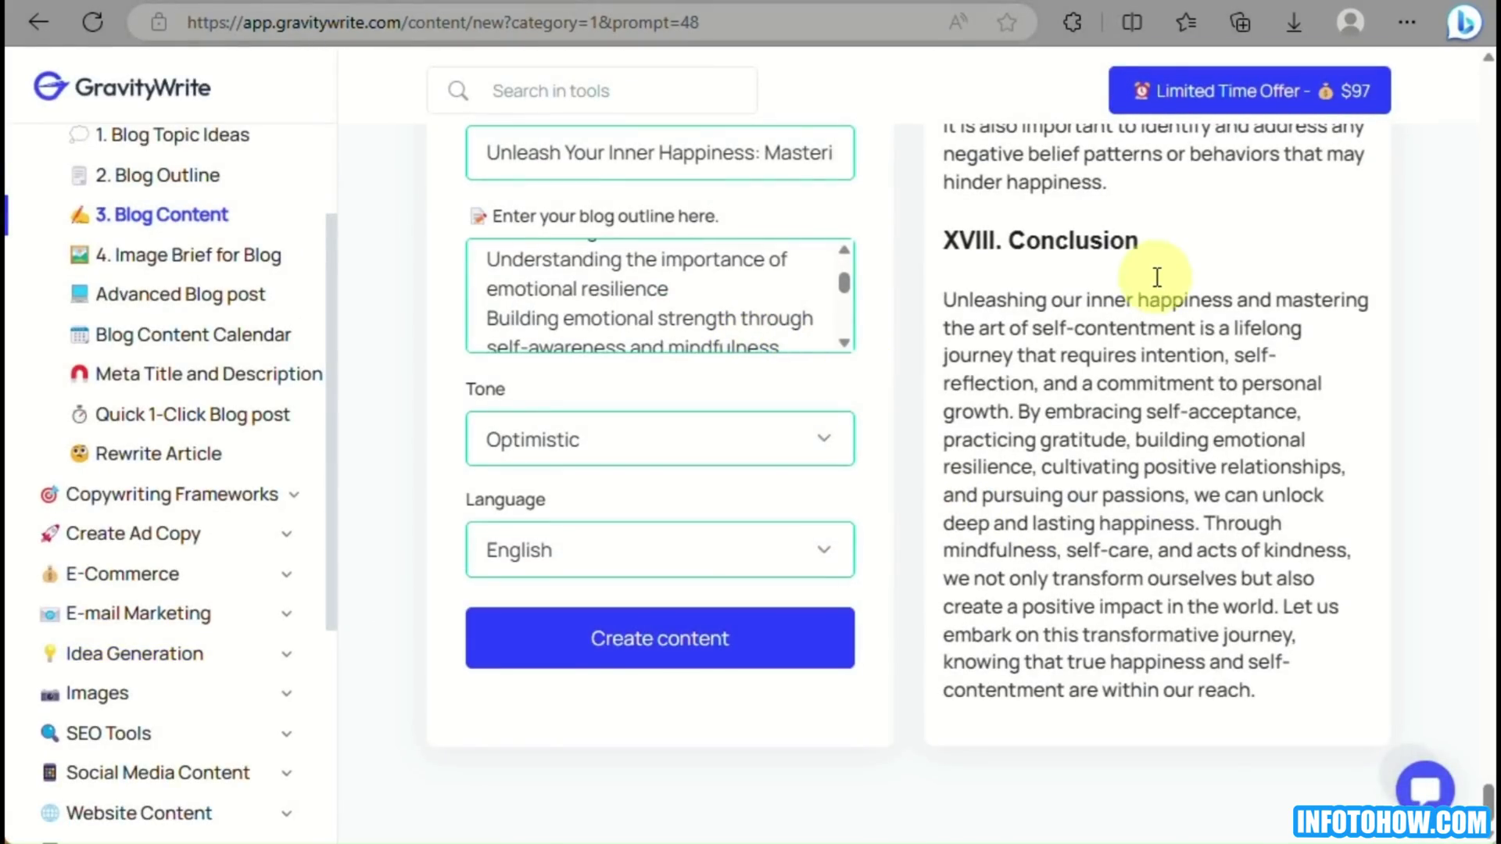
scroll(1155, 275, up, 5)
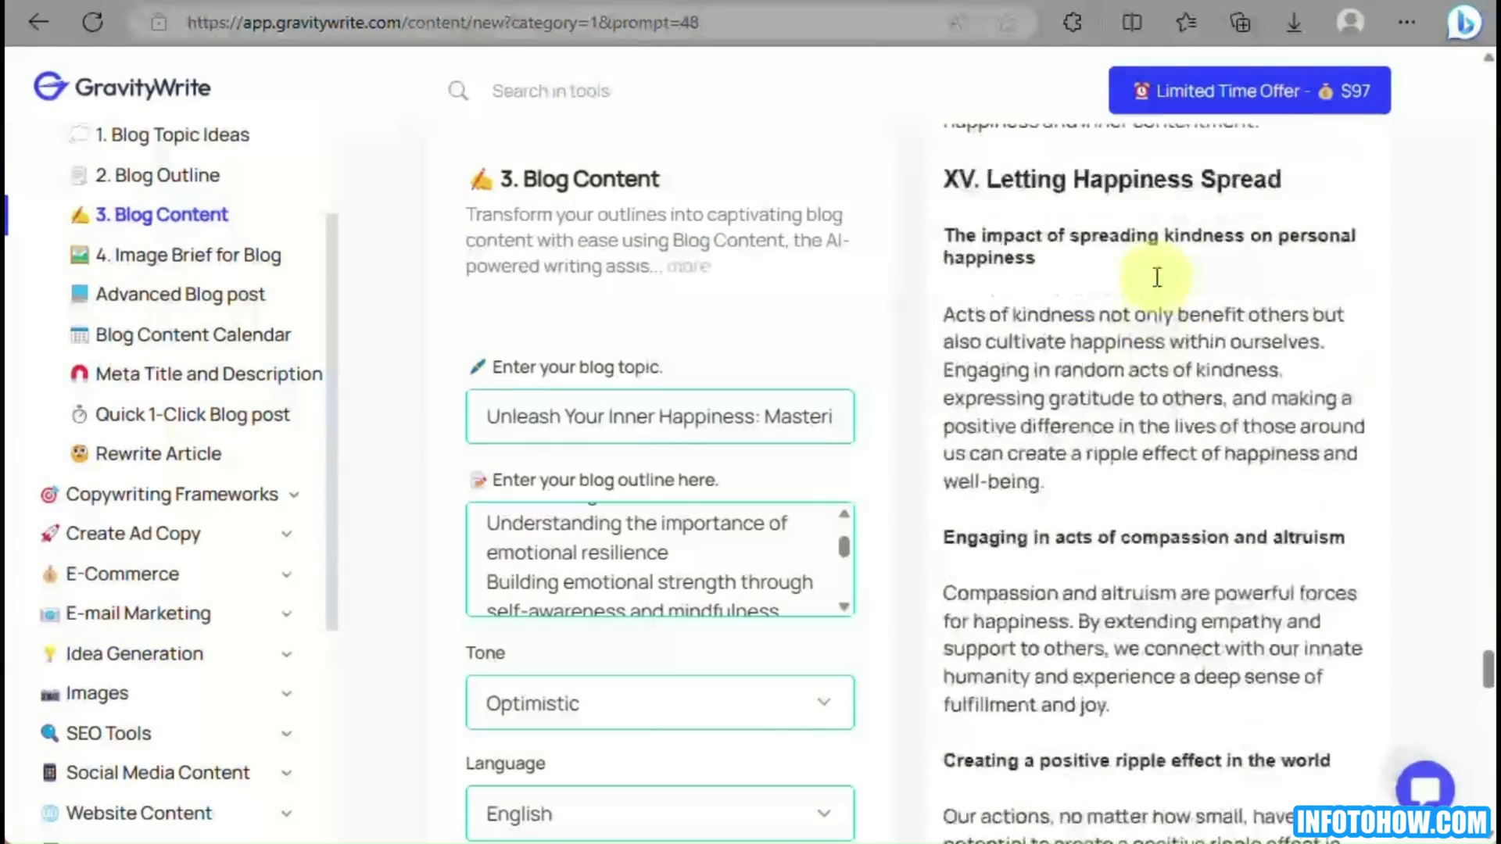
scroll(1155, 276, up, 5)
scroll(1155, 276, up, 5)
scroll(1155, 275, up, 5)
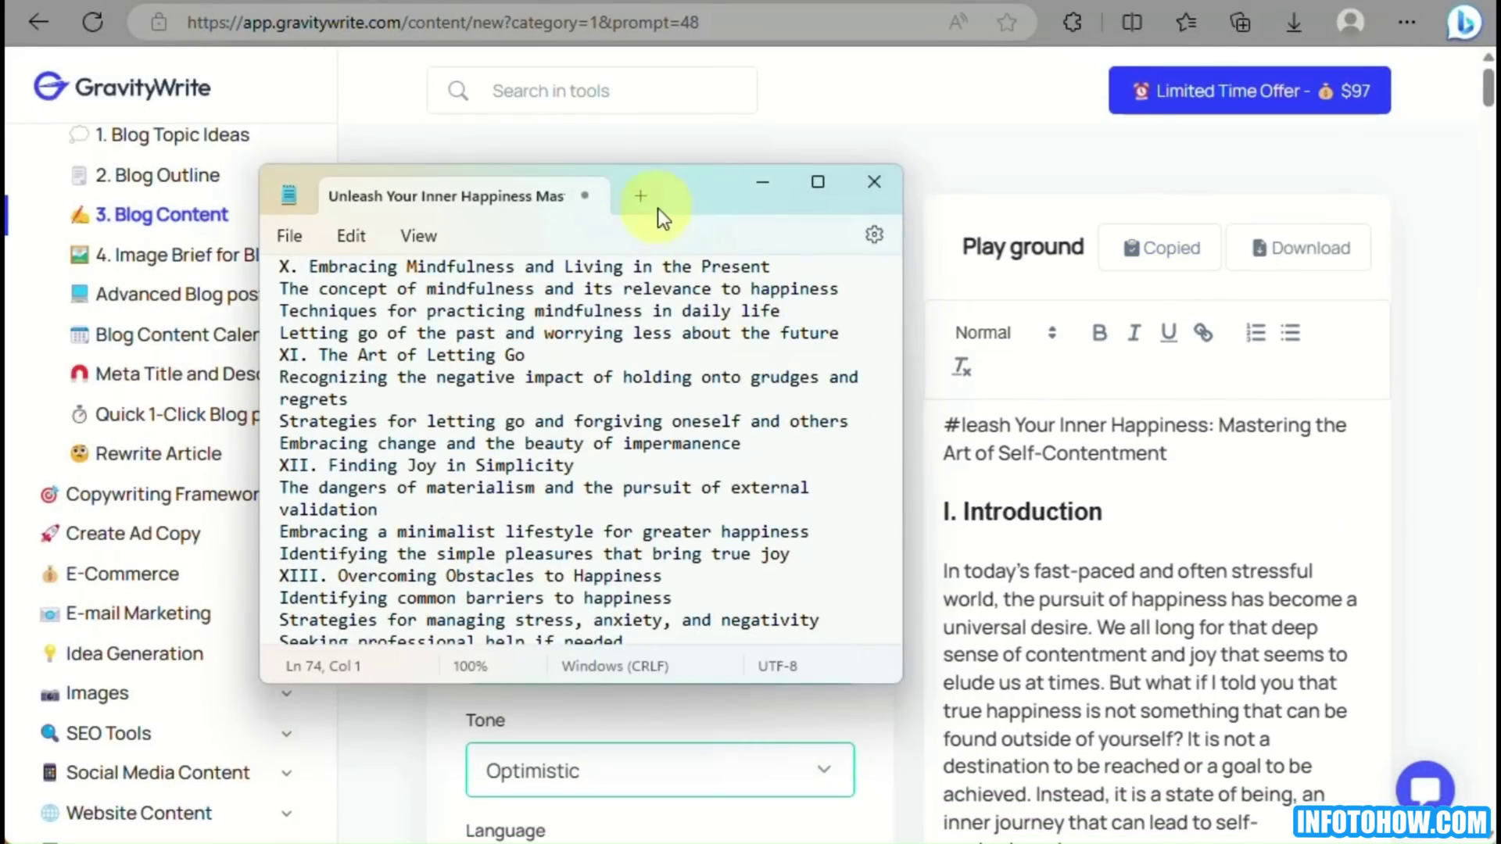
Paste the finished article into a new Notepad tab, then open Image Brief for Blog
click(633, 192)
key(ctrl+v)
scroll(598, 317, up, 10)
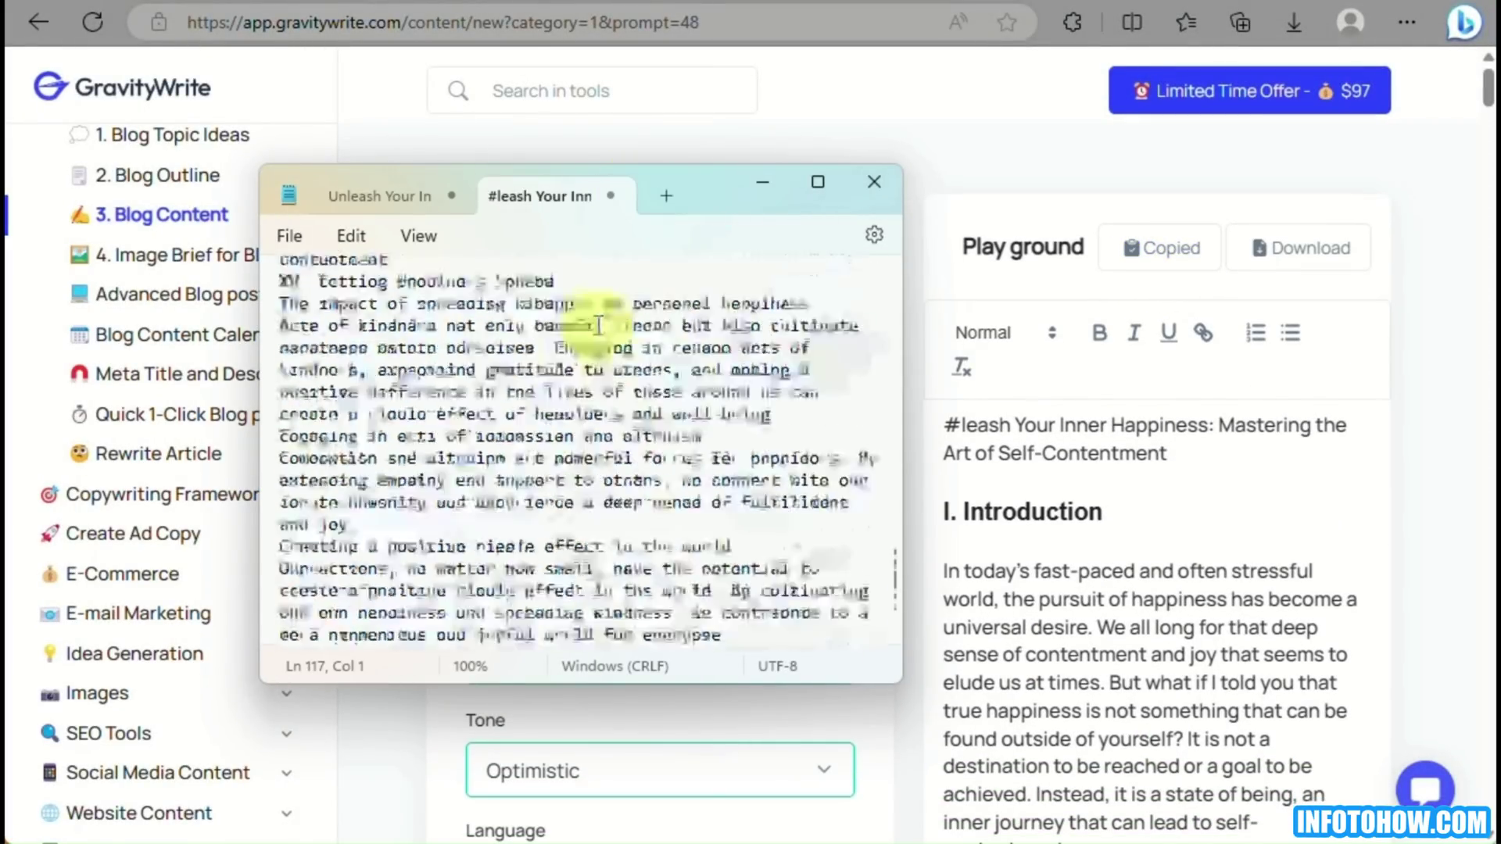
scroll(633, 270, up, 5)
click(762, 182)
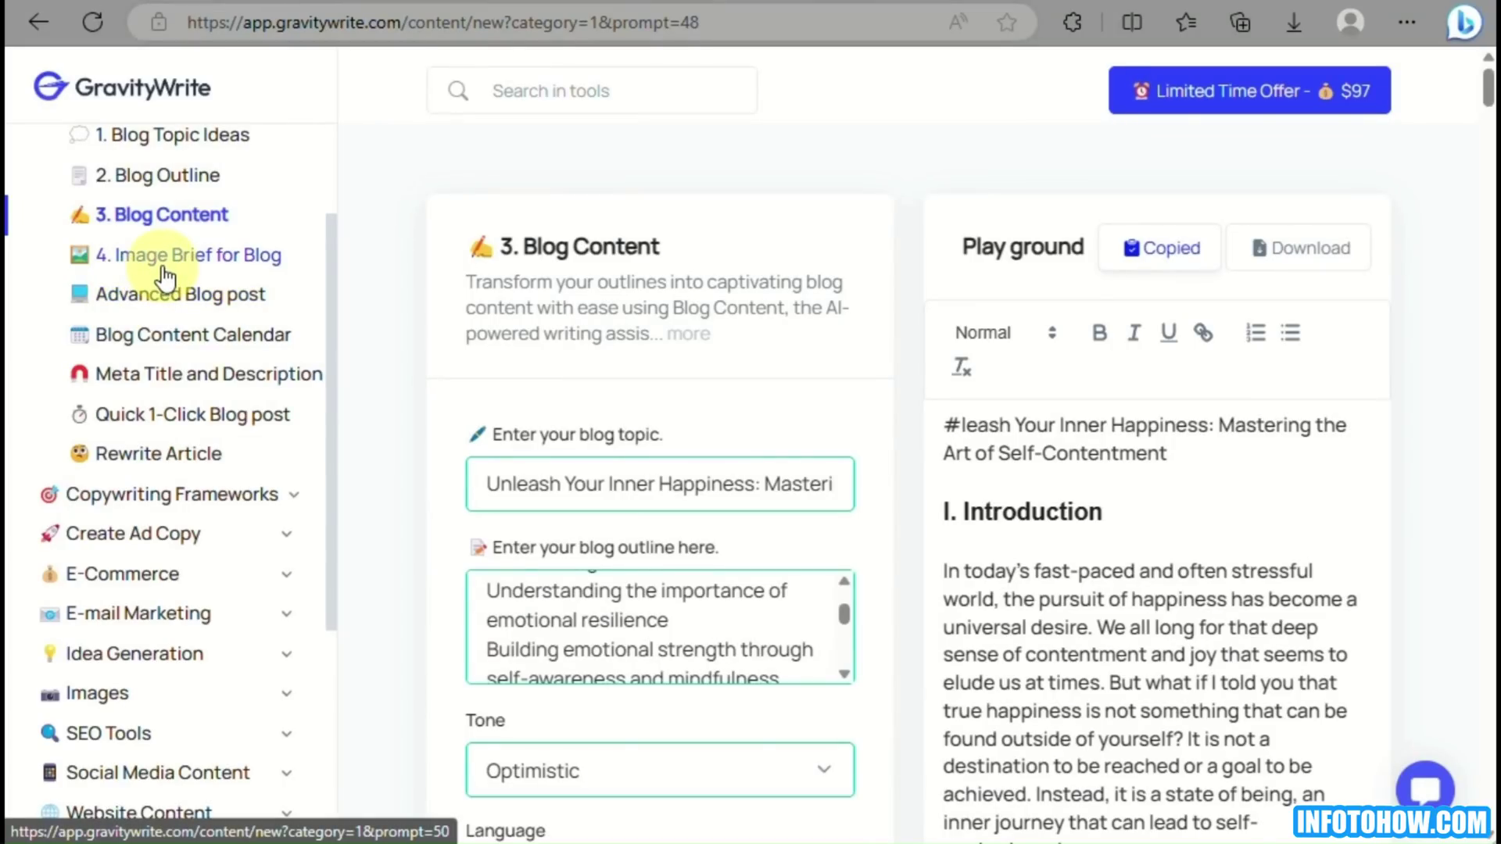
click(165, 273)
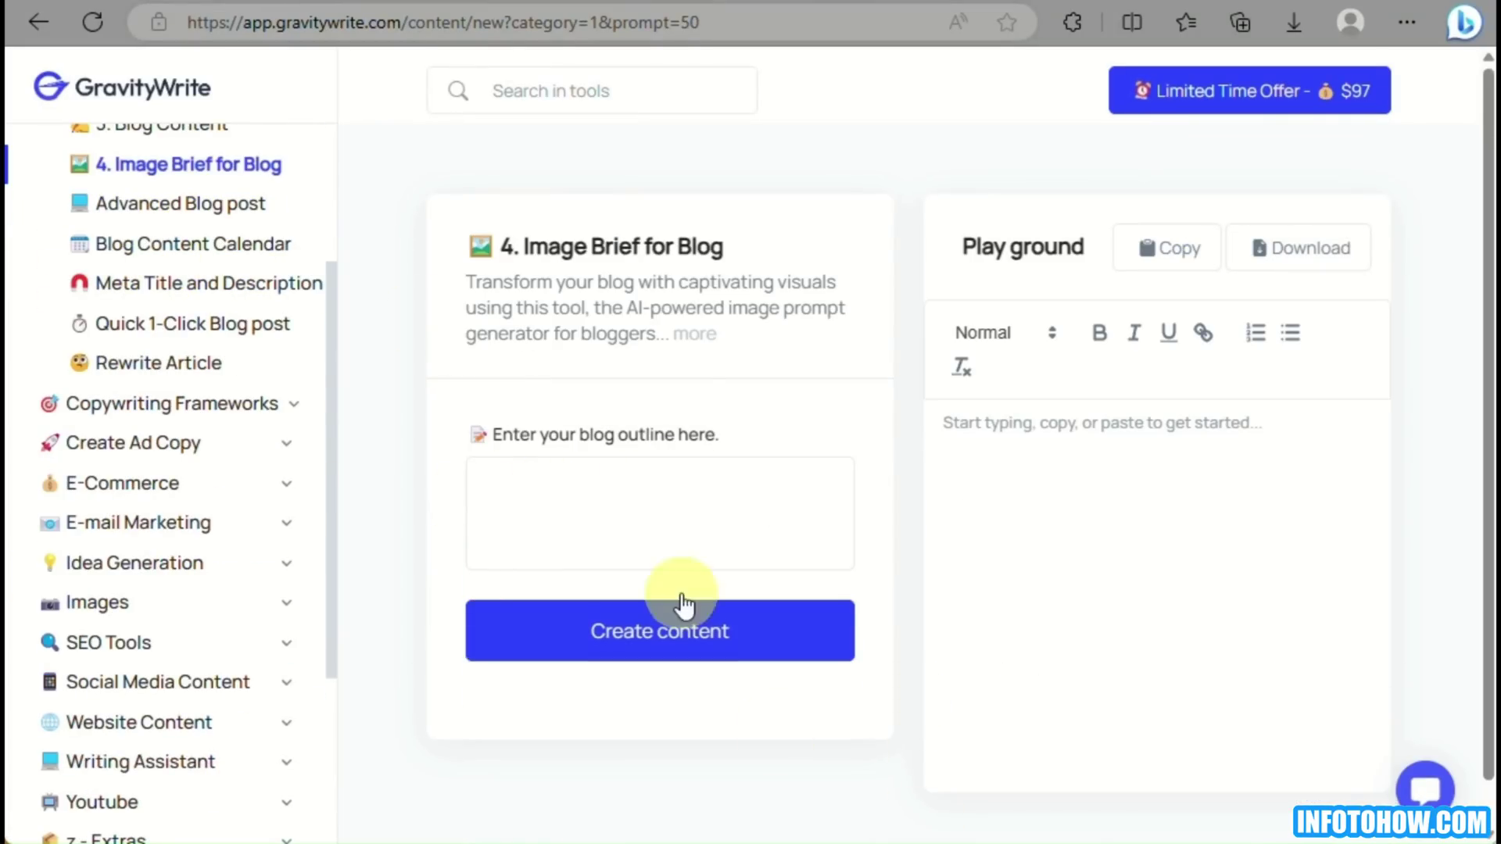
scroll(191, 267, up, 2)
Paste the happiness outline into Image Brief for Blog and generate a garden-woman image prompt
click(175, 196)
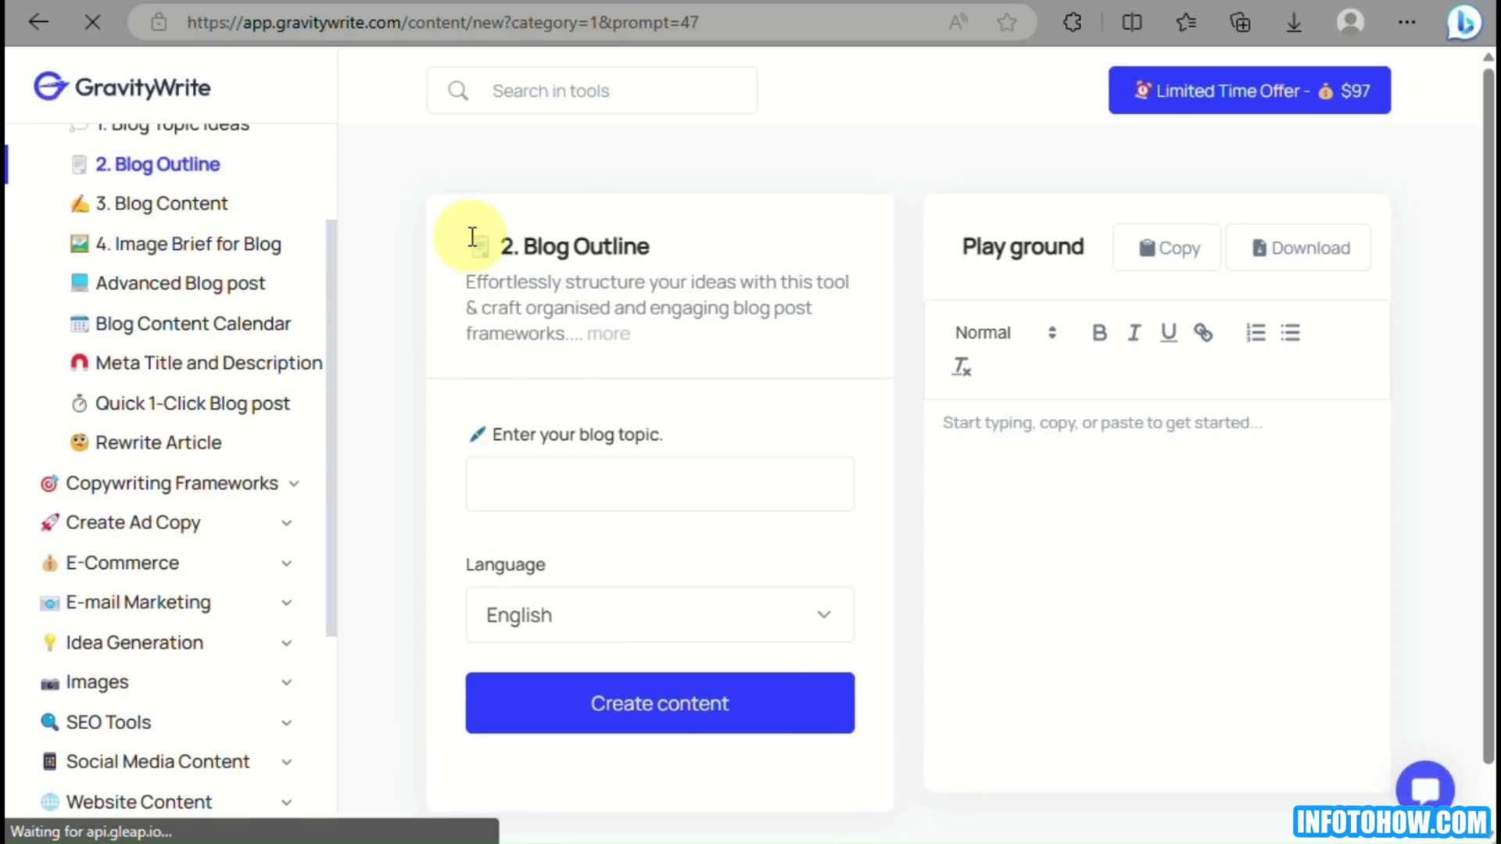
click(173, 241)
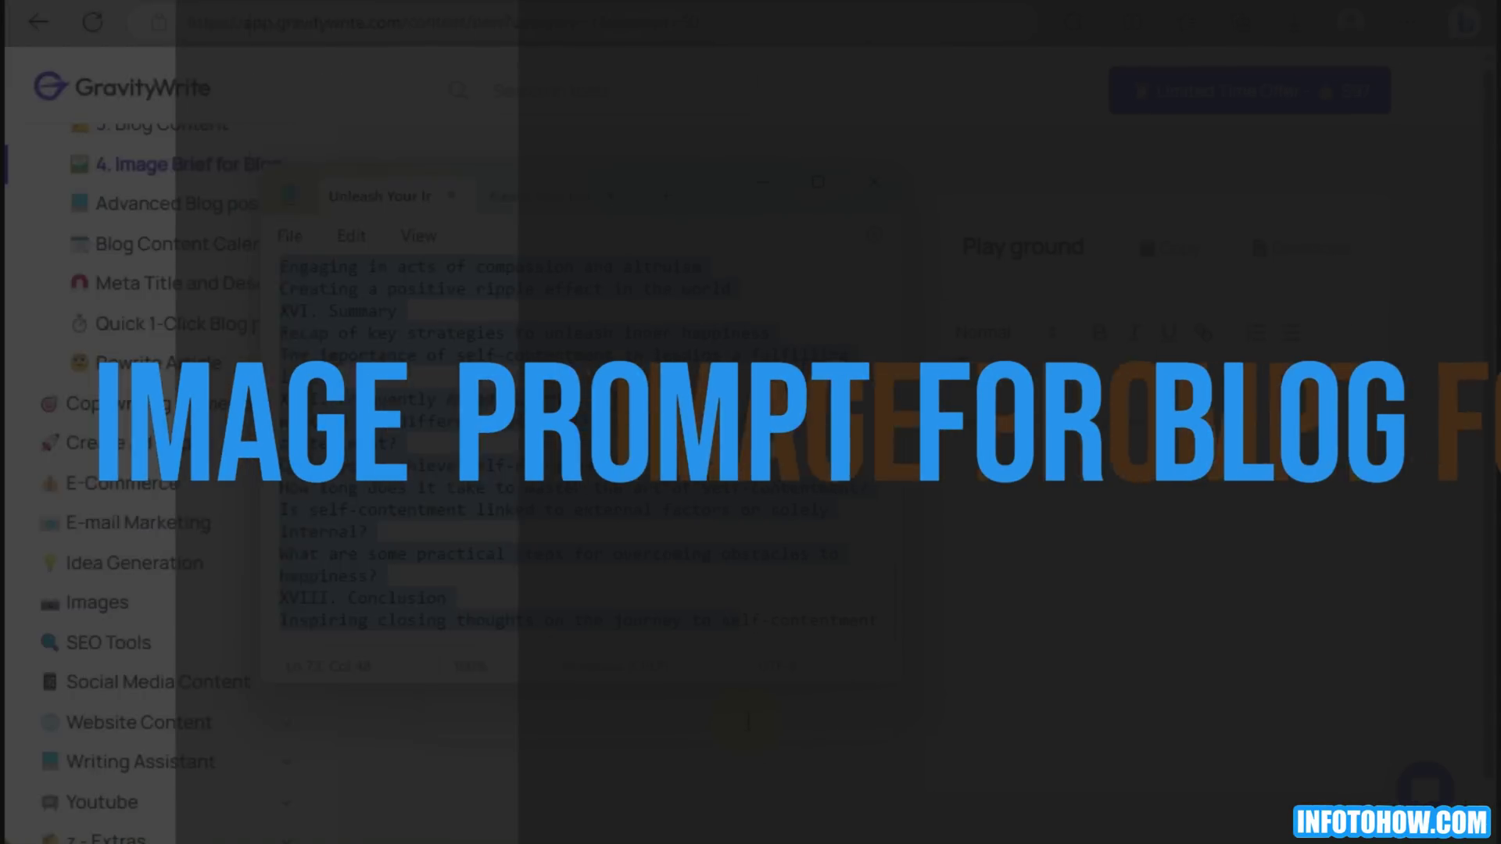
key(ctrl+a)
key(ctrl+c)
click(945, 653)
click(677, 500)
key(ctrl+v)
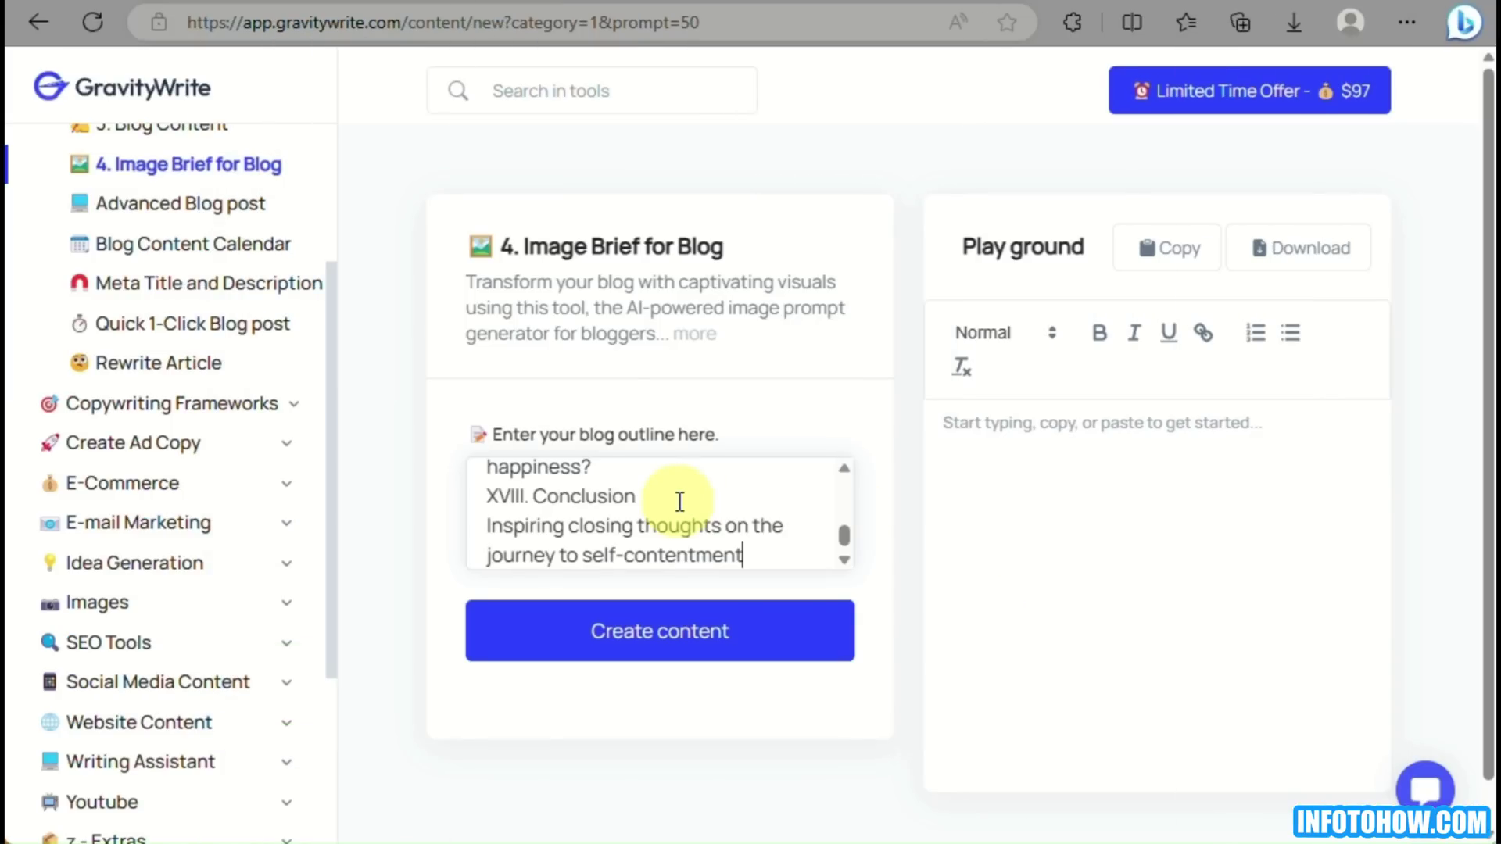
click(721, 626)
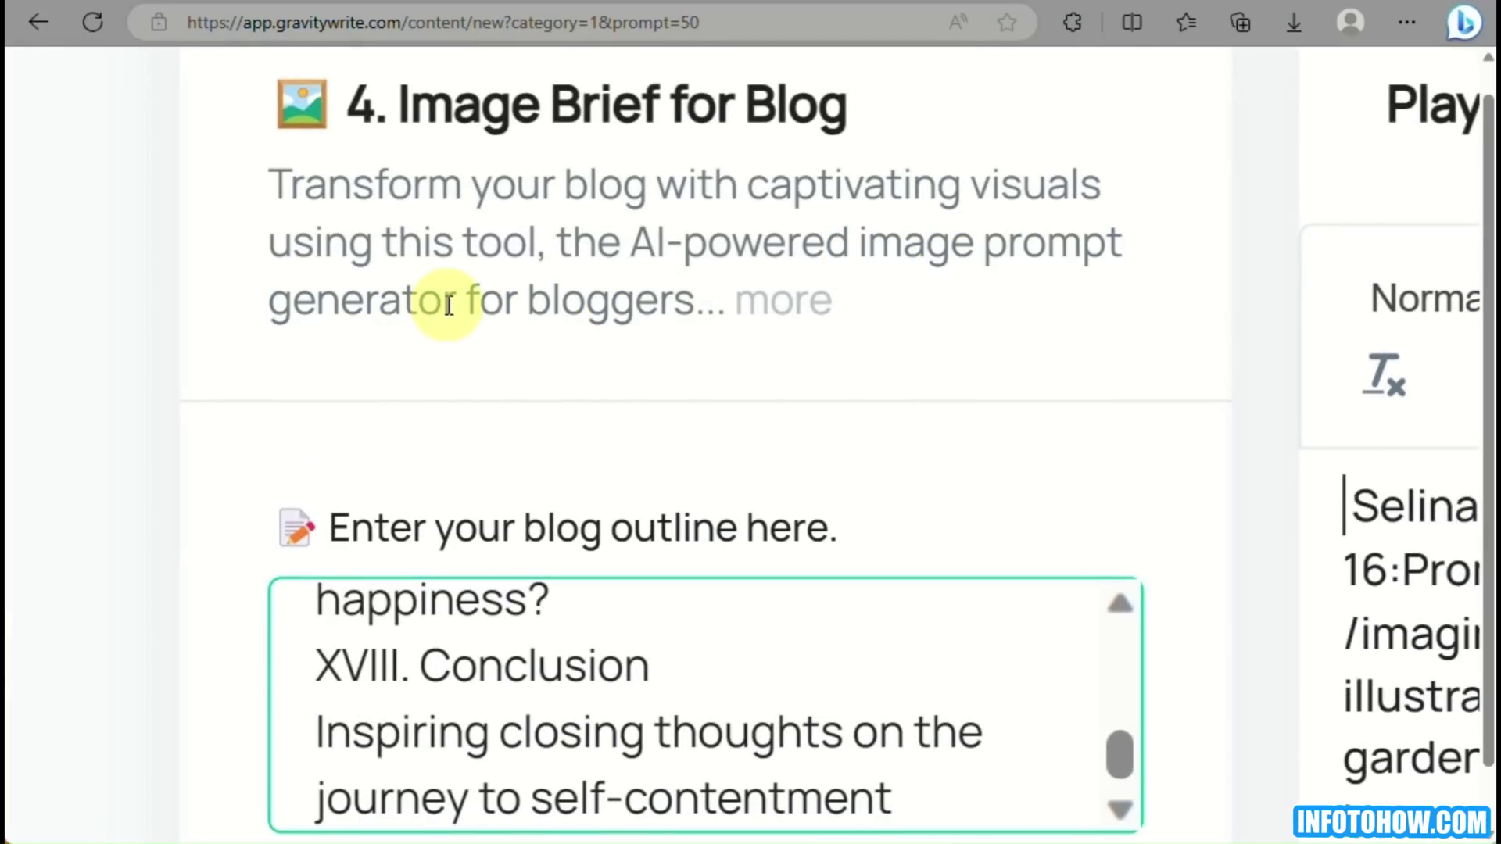
click(786, 303)
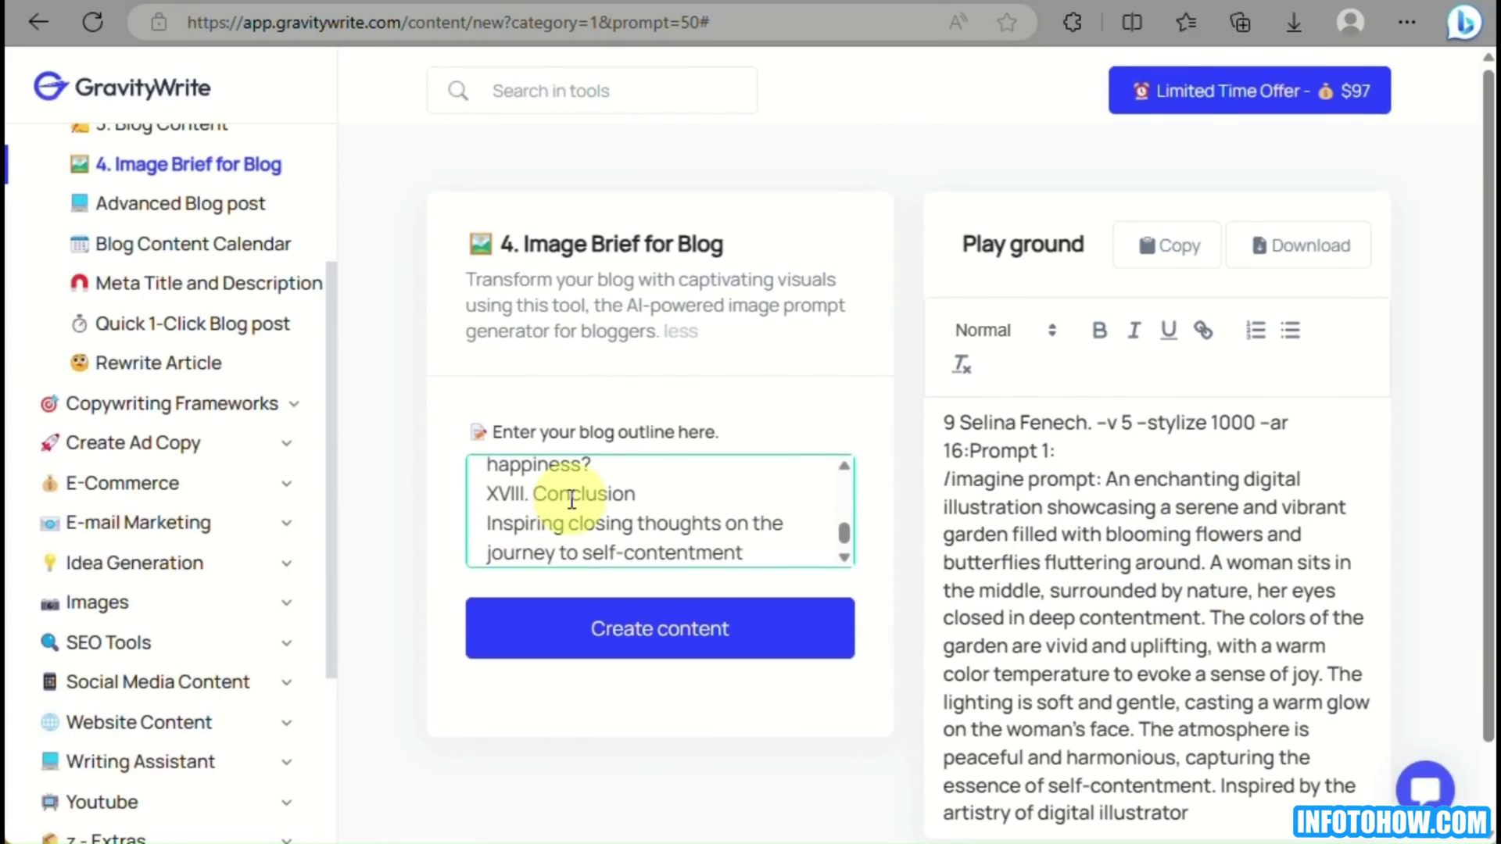
scroll(571, 498, up, 2)
scroll(571, 499, up, 2)
scroll(570, 498, up, 1)
scroll(571, 499, up, 1)
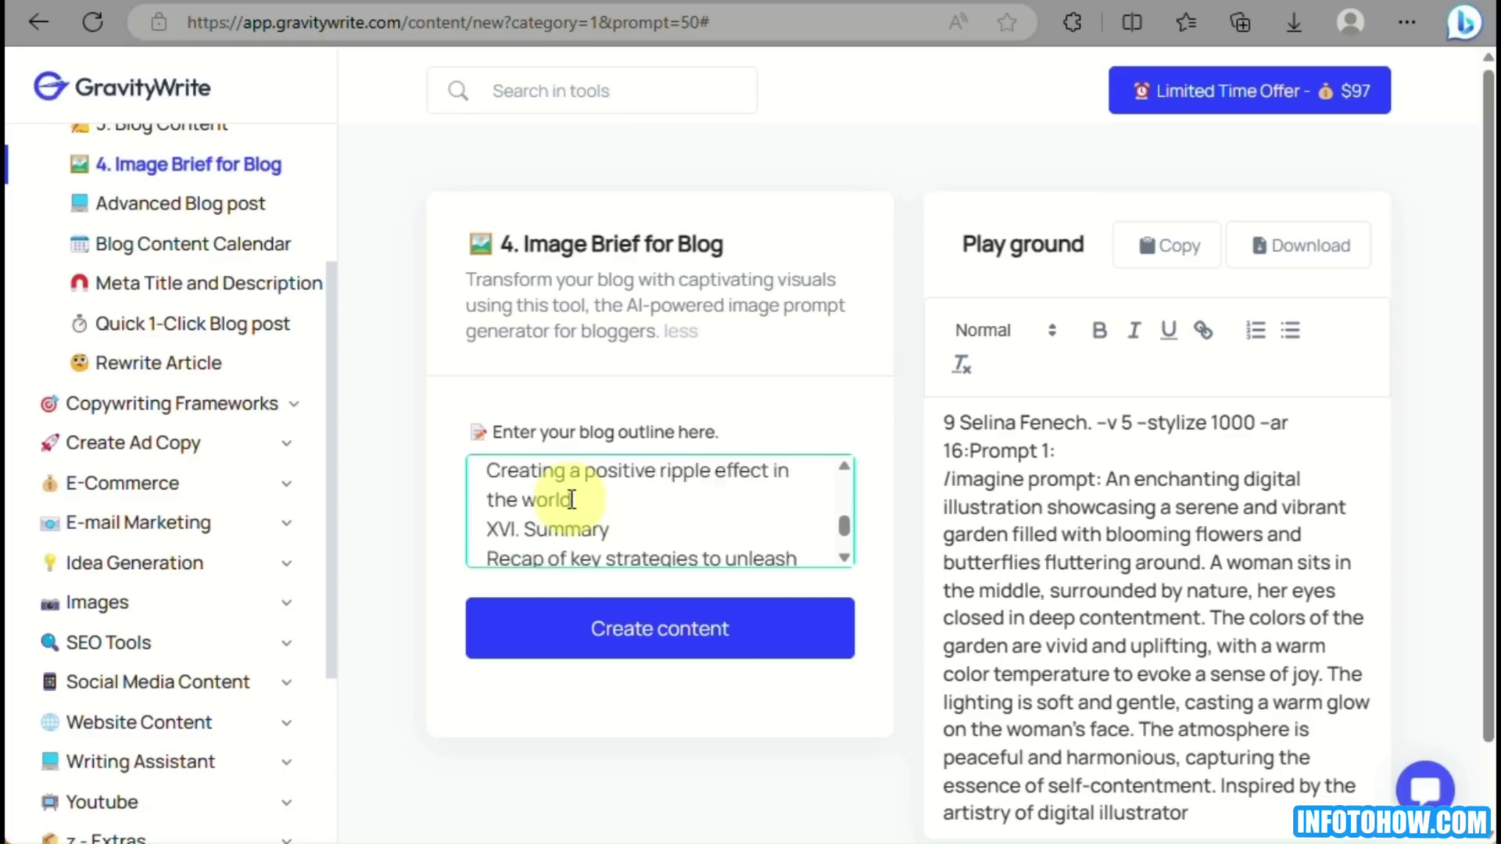
scroll(571, 498, up, 2)
scroll(571, 499, up, 2)
scroll(570, 498, up, 2)
scroll(572, 498, up, 2)
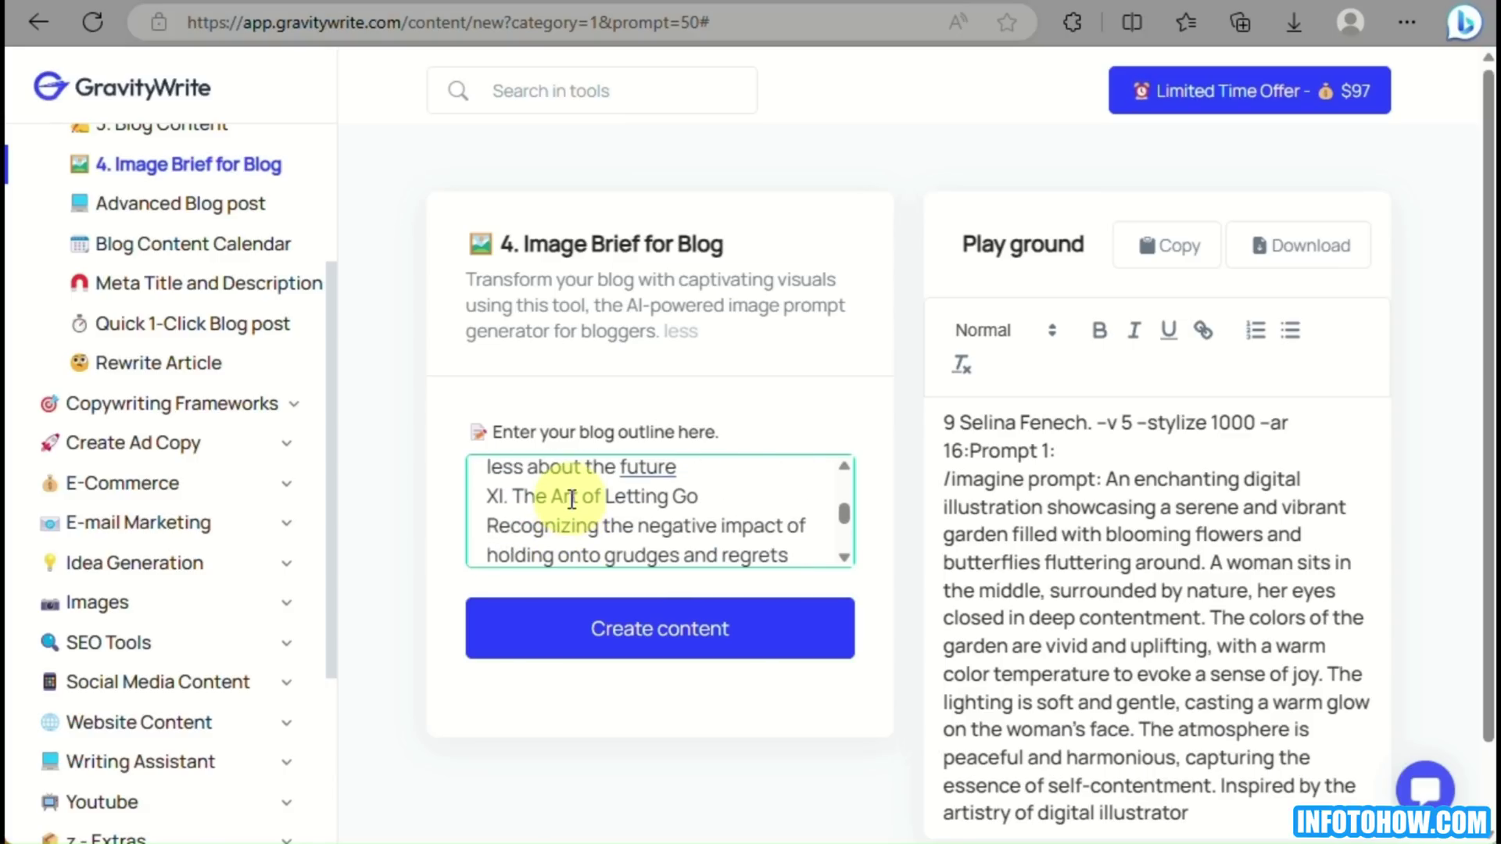
scroll(572, 498, up, 2)
scroll(571, 497, up, 2)
scroll(571, 499, up, 2)
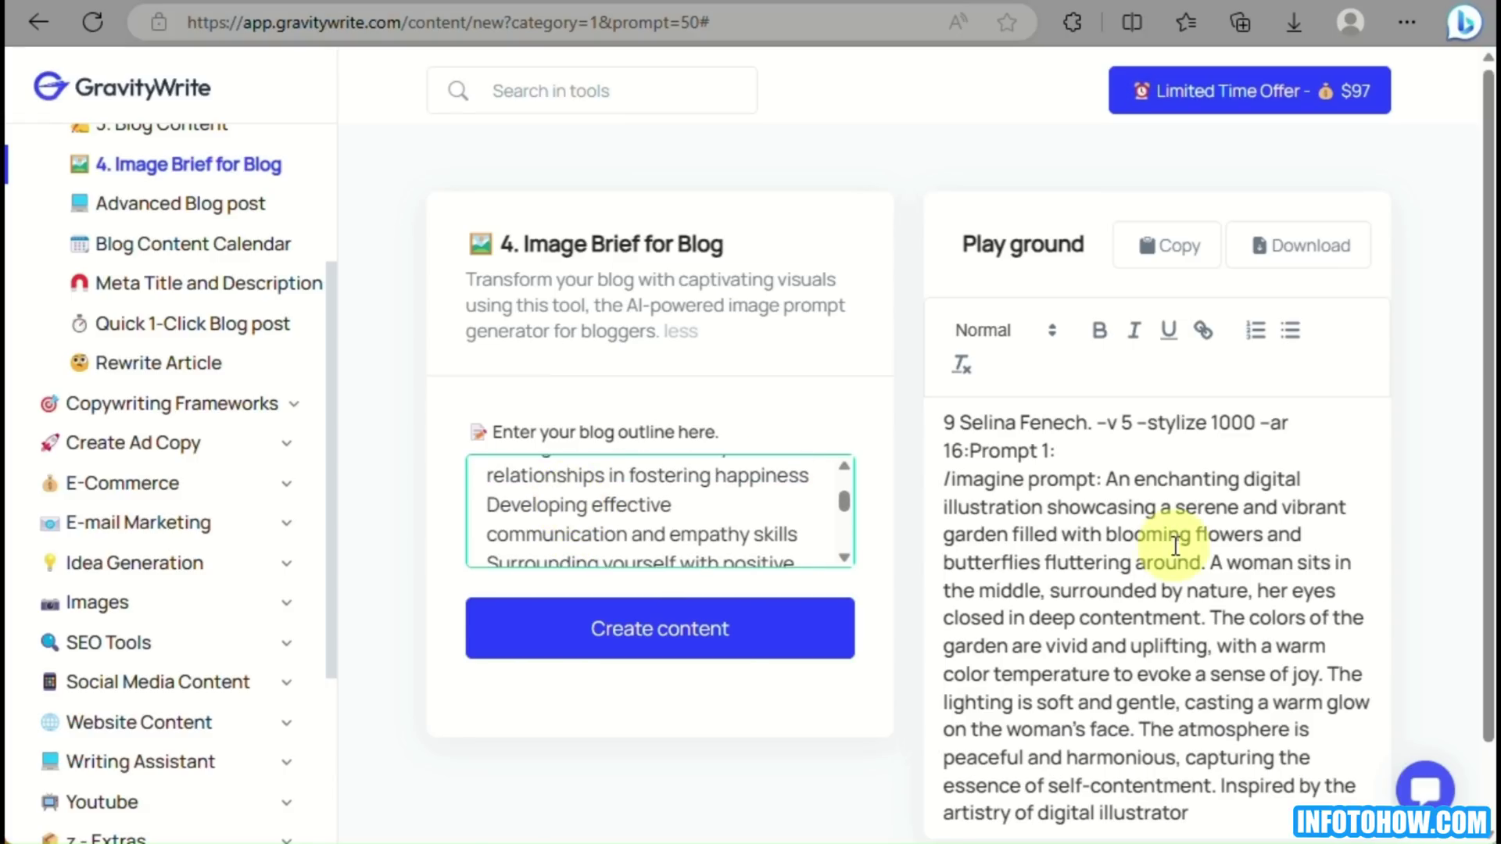
scroll(1049, 495, down, 1)
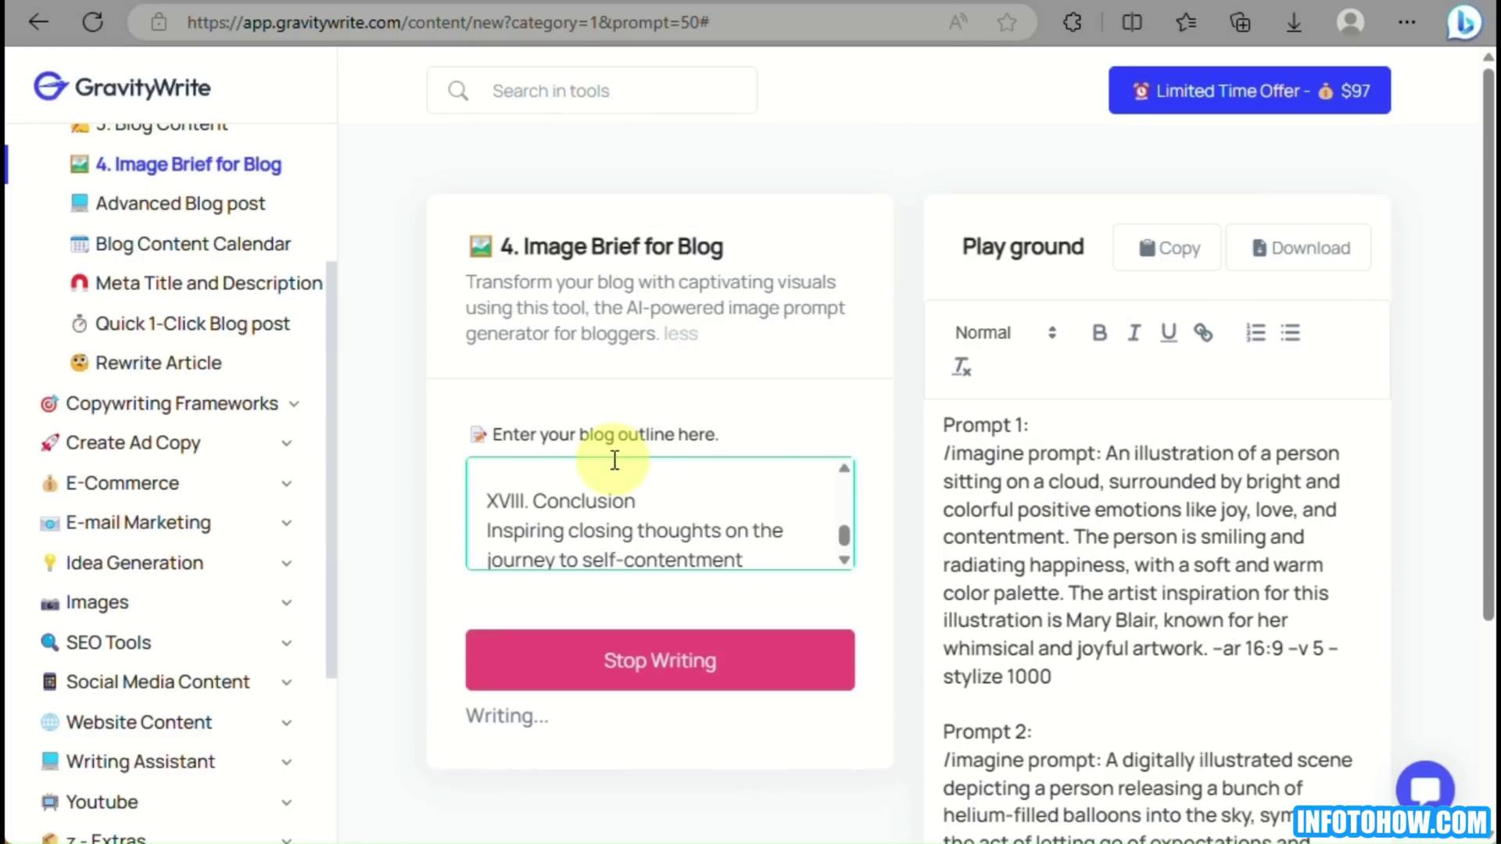
scroll(615, 461, up, 1)
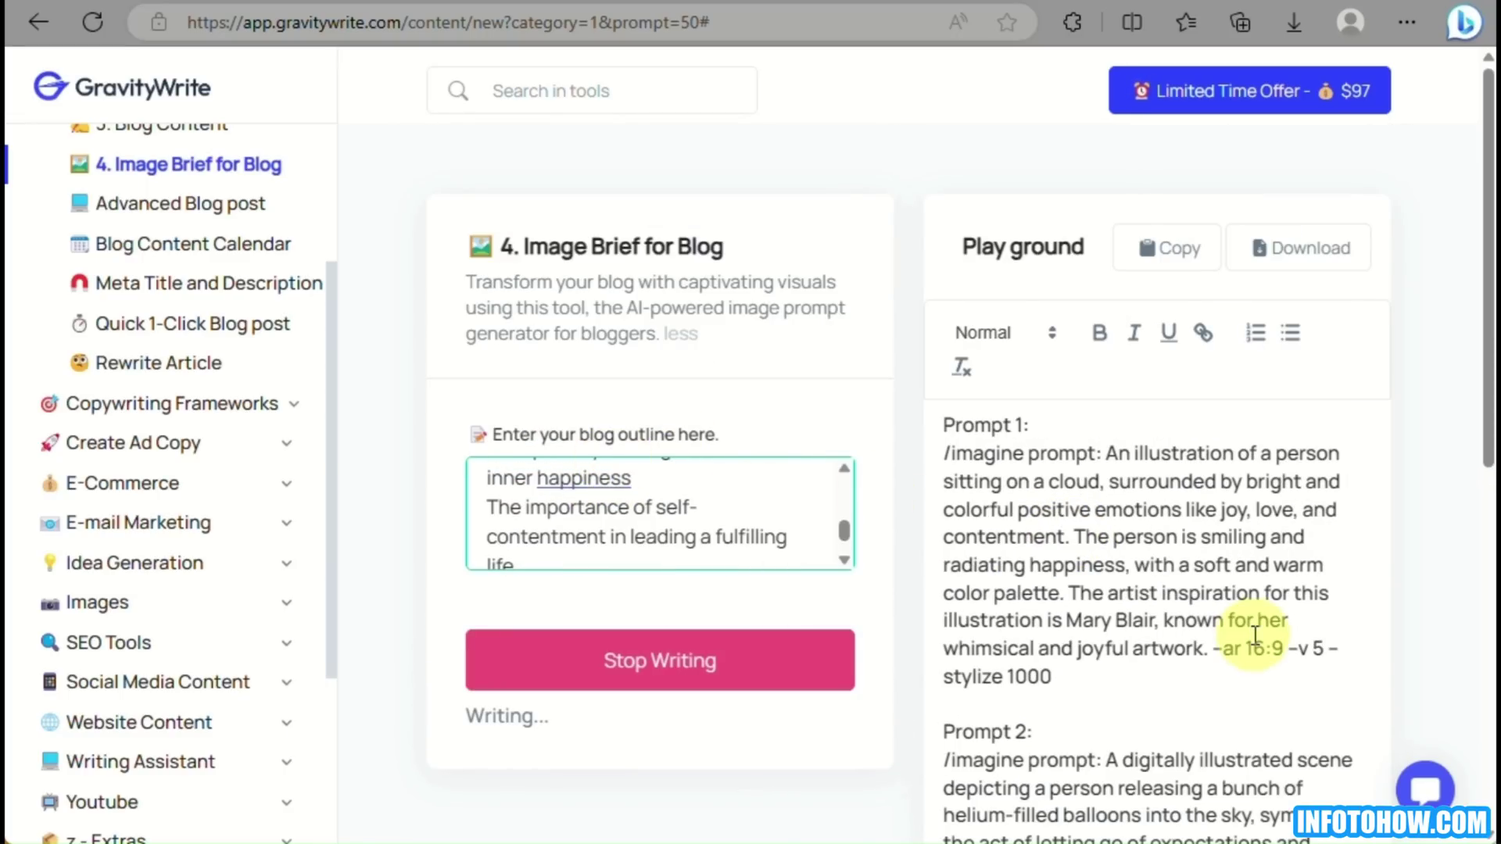
scroll(1249, 637, down, 5)
scroll(1252, 636, down, 3)
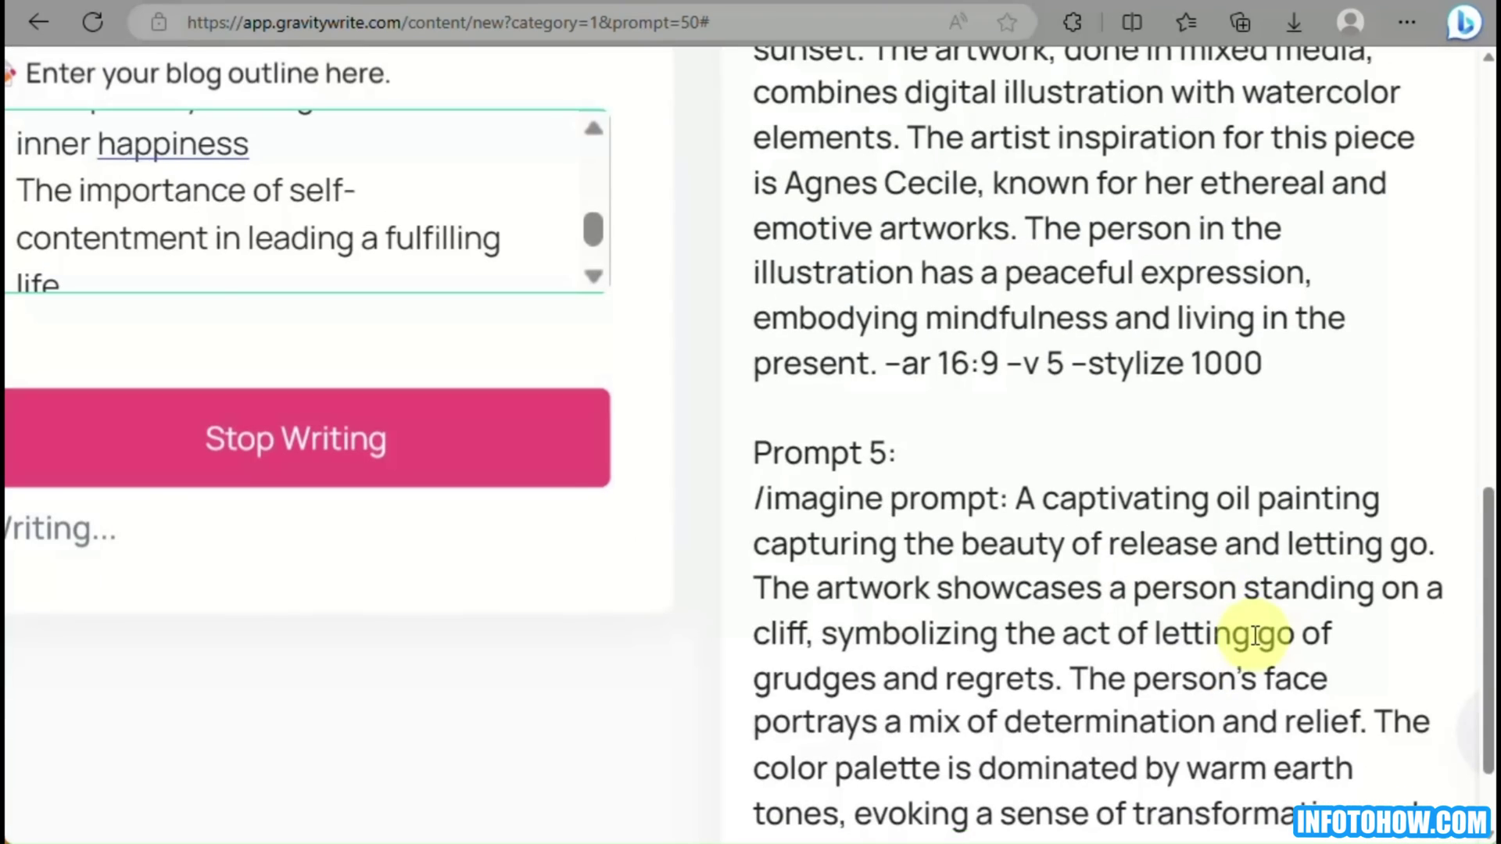
scroll(1255, 634, up, 10)
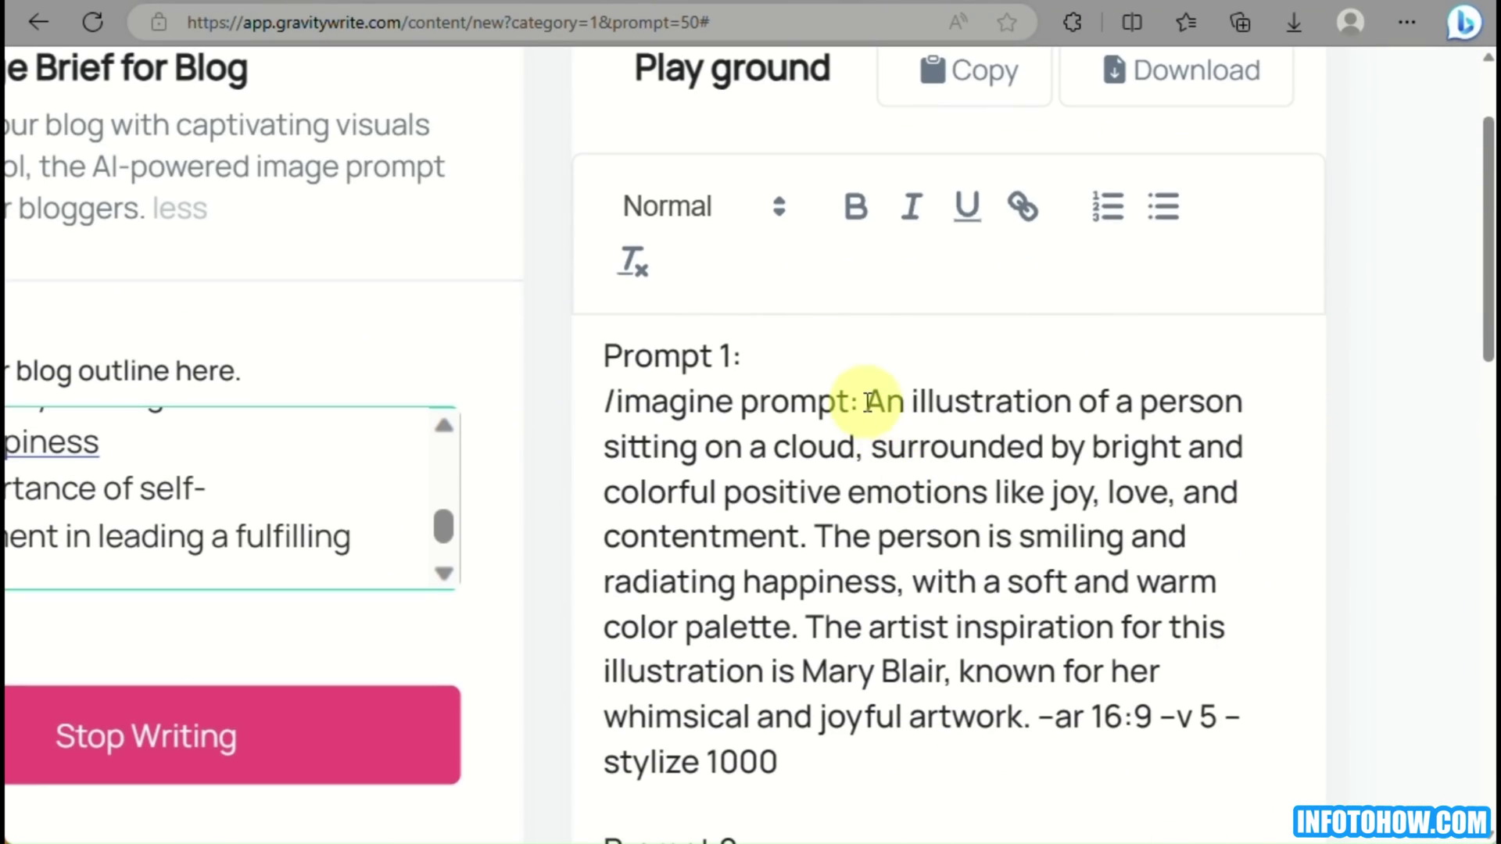
drag(871, 402, 972, 620)
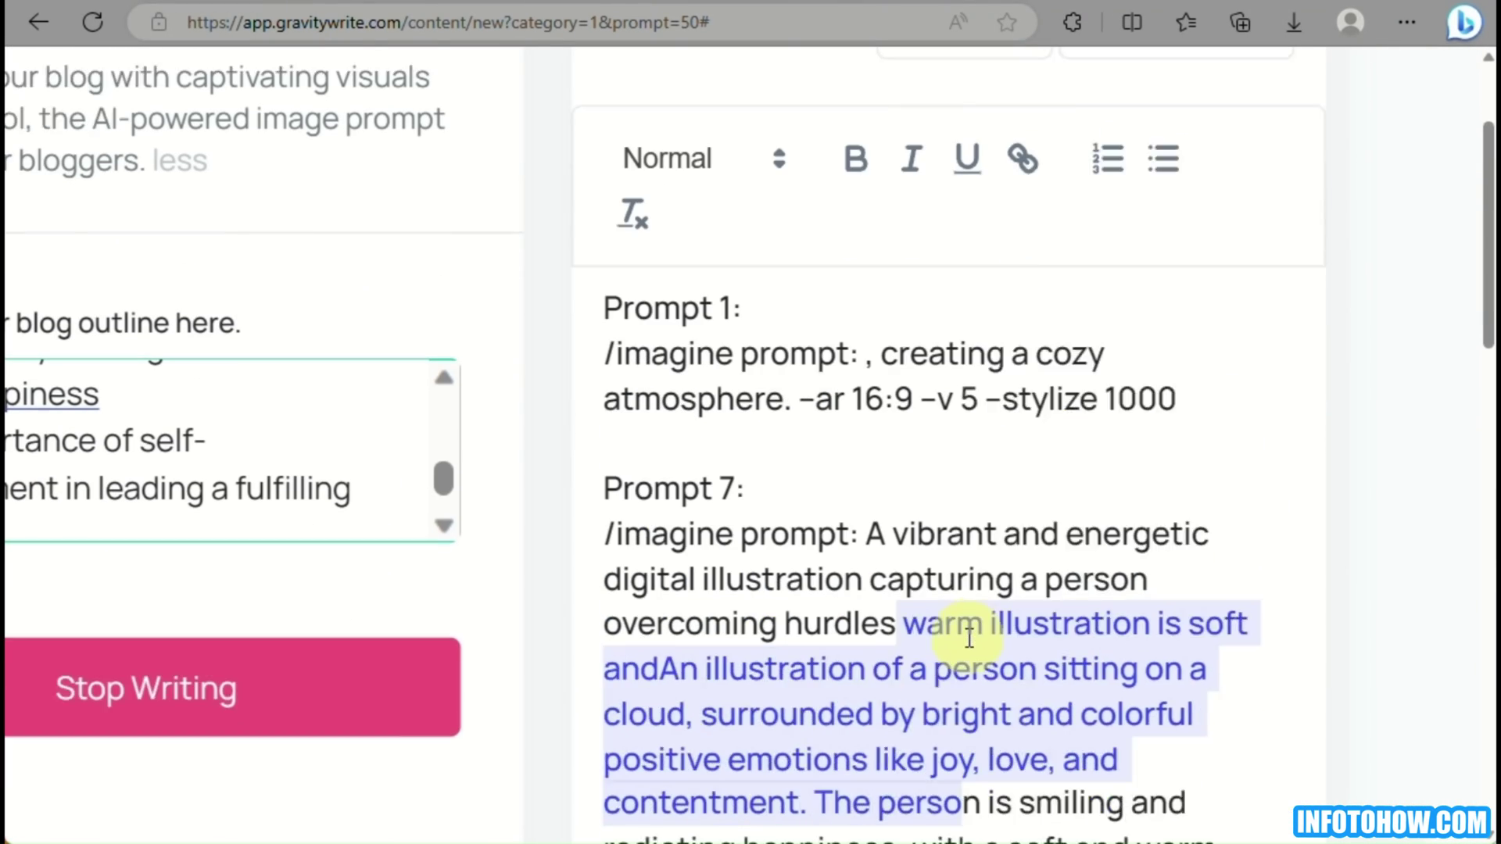
scroll(1094, 431, up, 3)
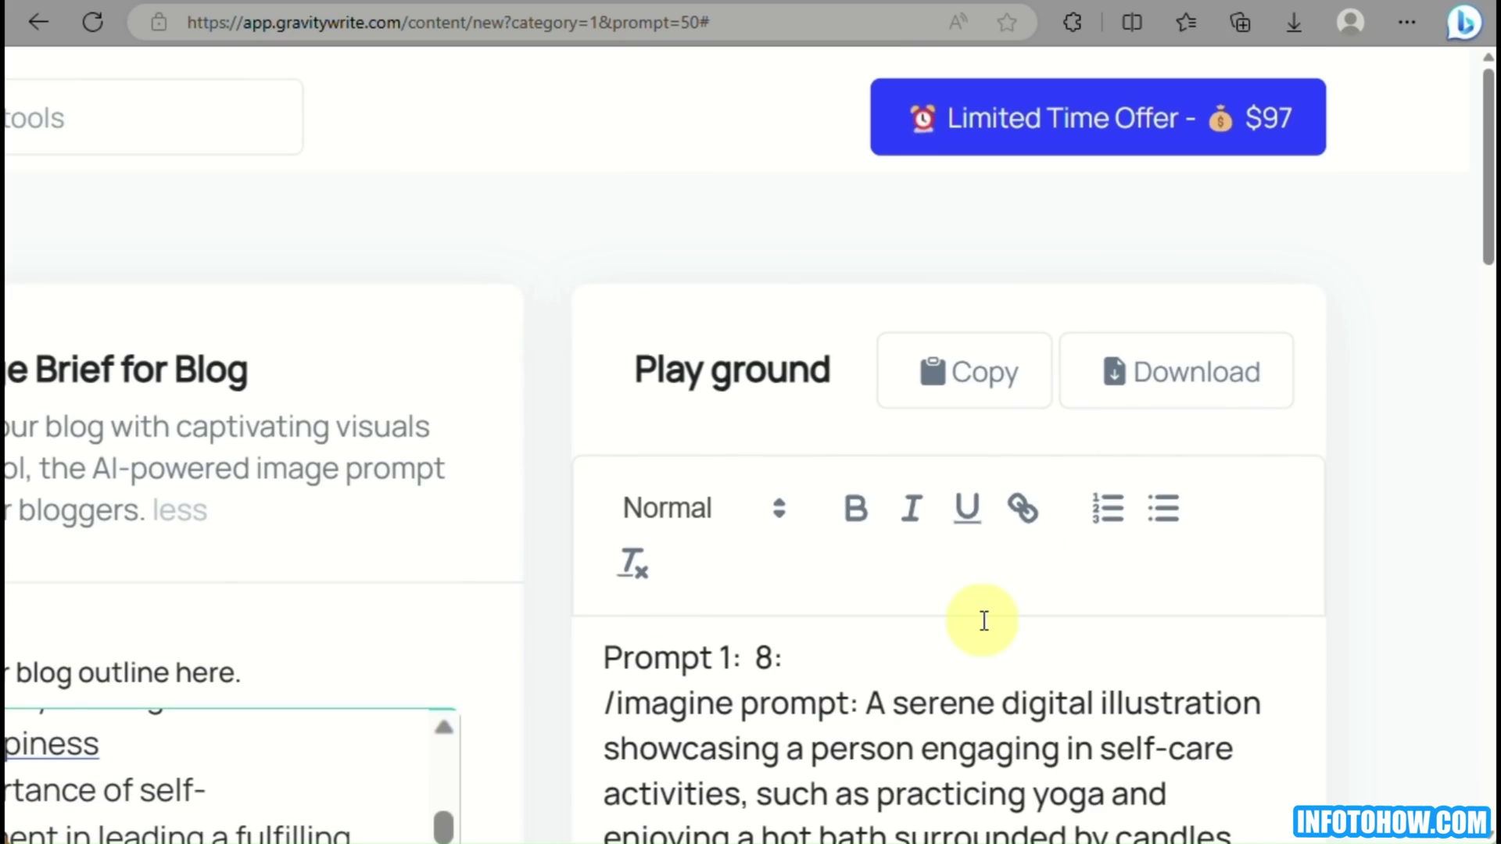
scroll(982, 620, down, 10)
Stop the running generation, regenerate the image prompts, and copy them all
click(326, 461)
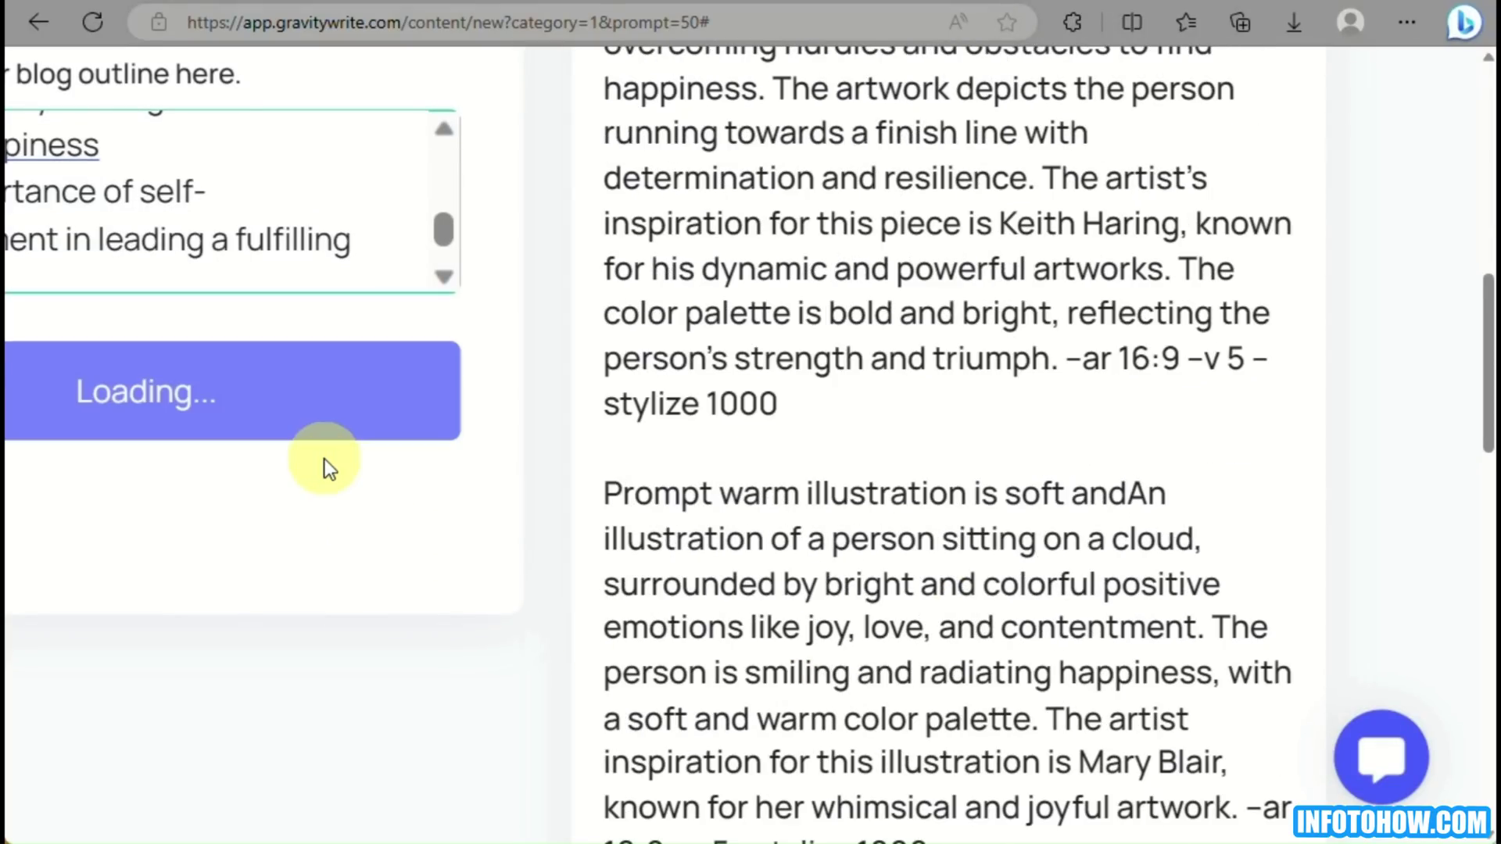
click(328, 470)
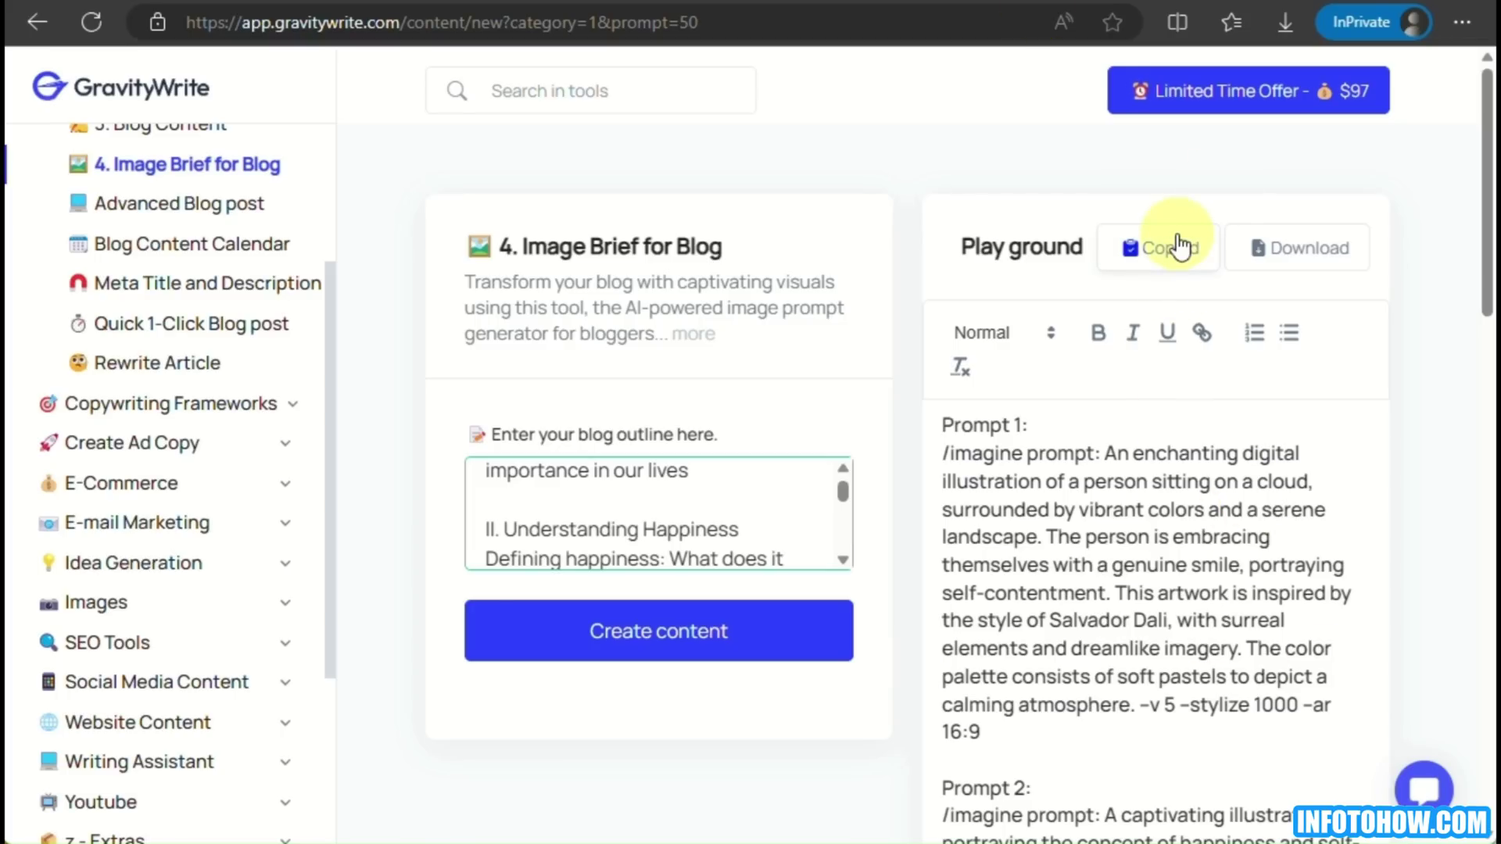
click(1171, 247)
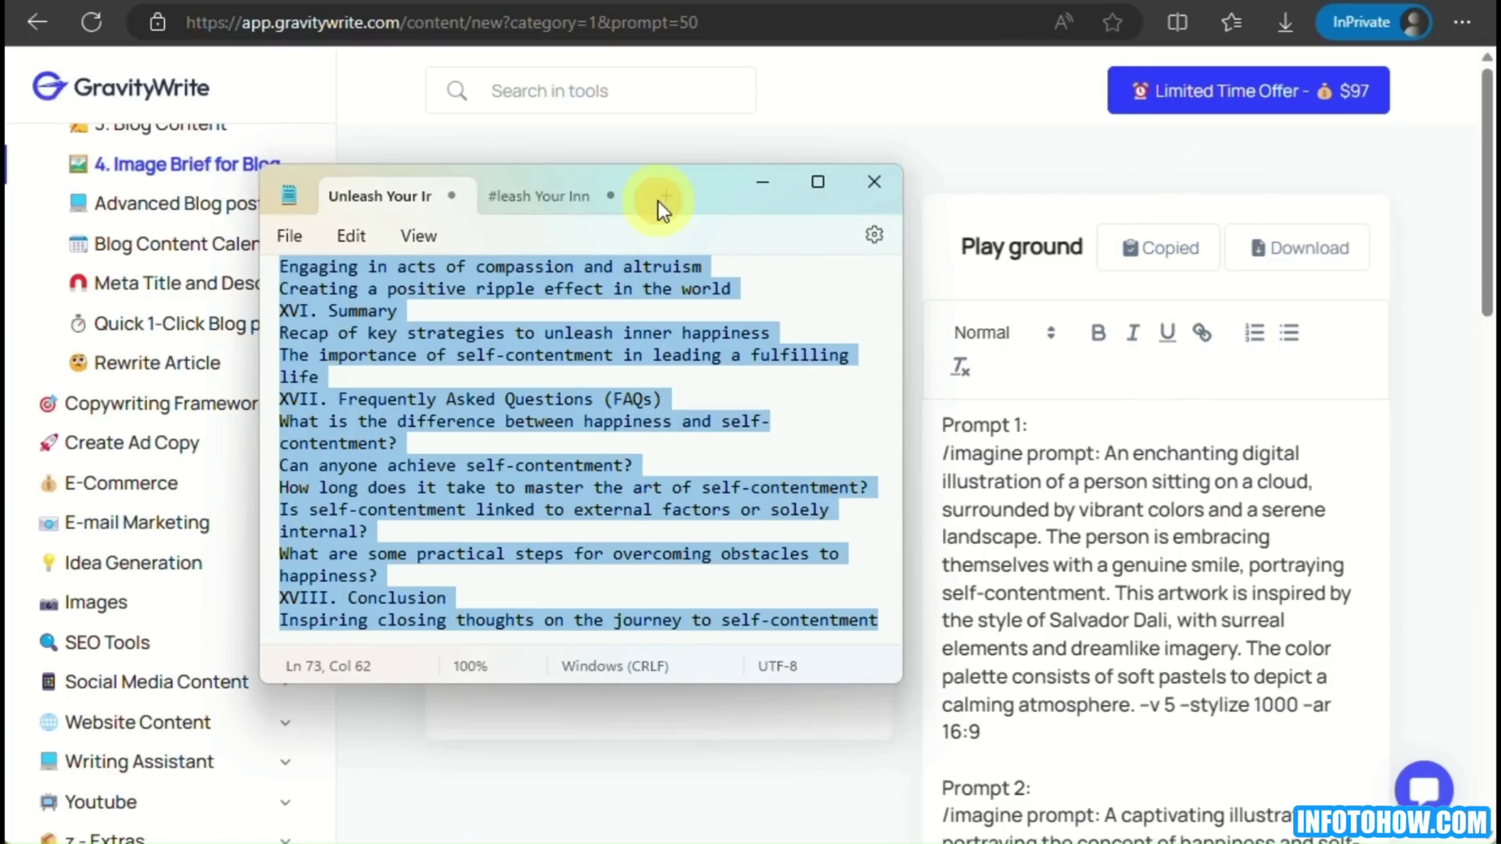
Paste the copied image prompts, Prompt 1 through 5, into a new Notepad tab
click(665, 196)
key(ctrl+v)
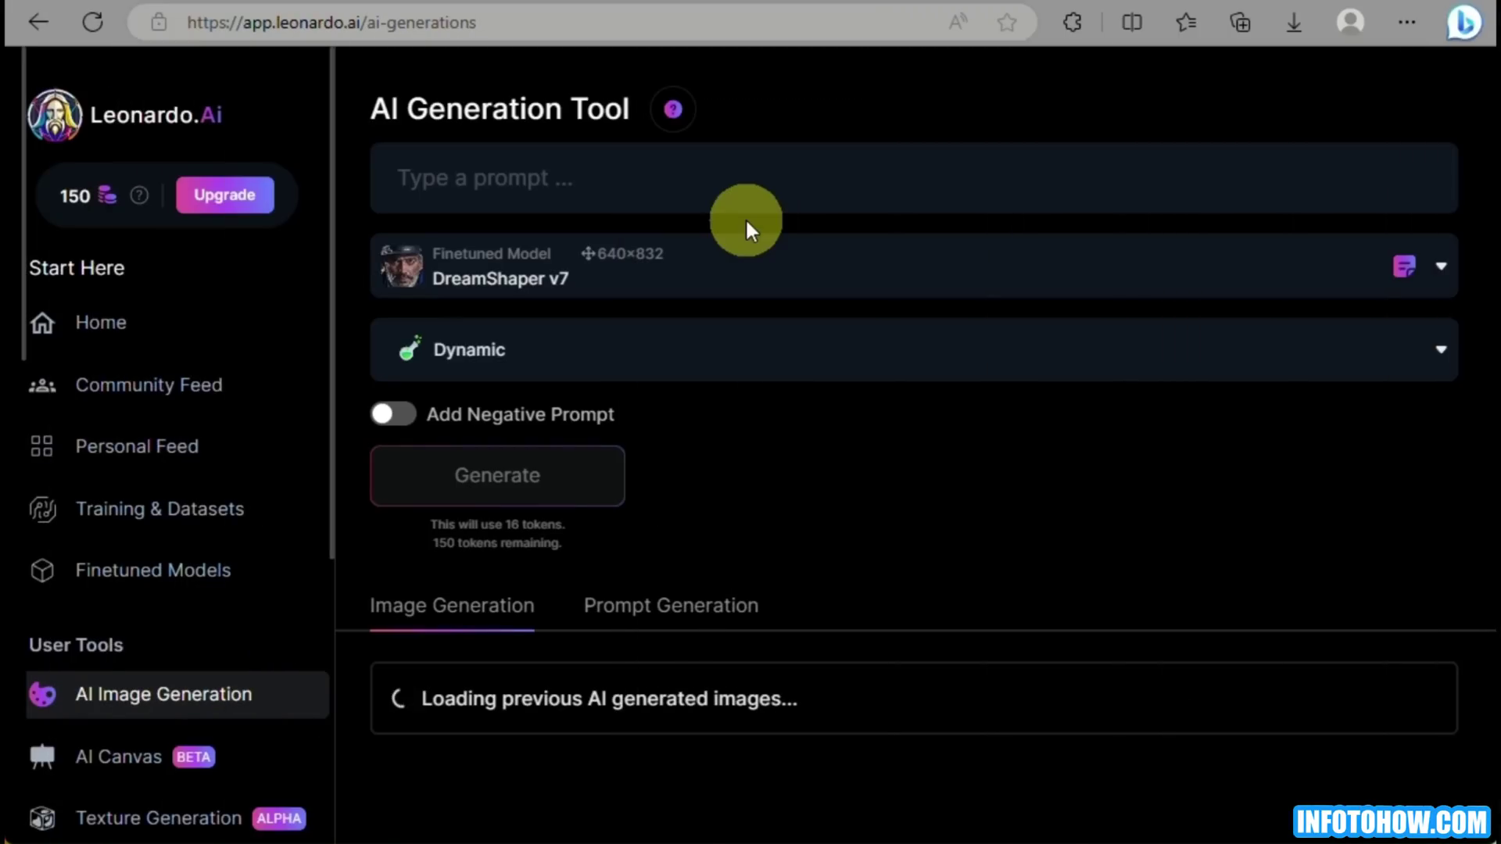
Paste Prompt 1's cloud illustration text from Notepad into Leonardo.Ai and generate two images
click(744, 200)
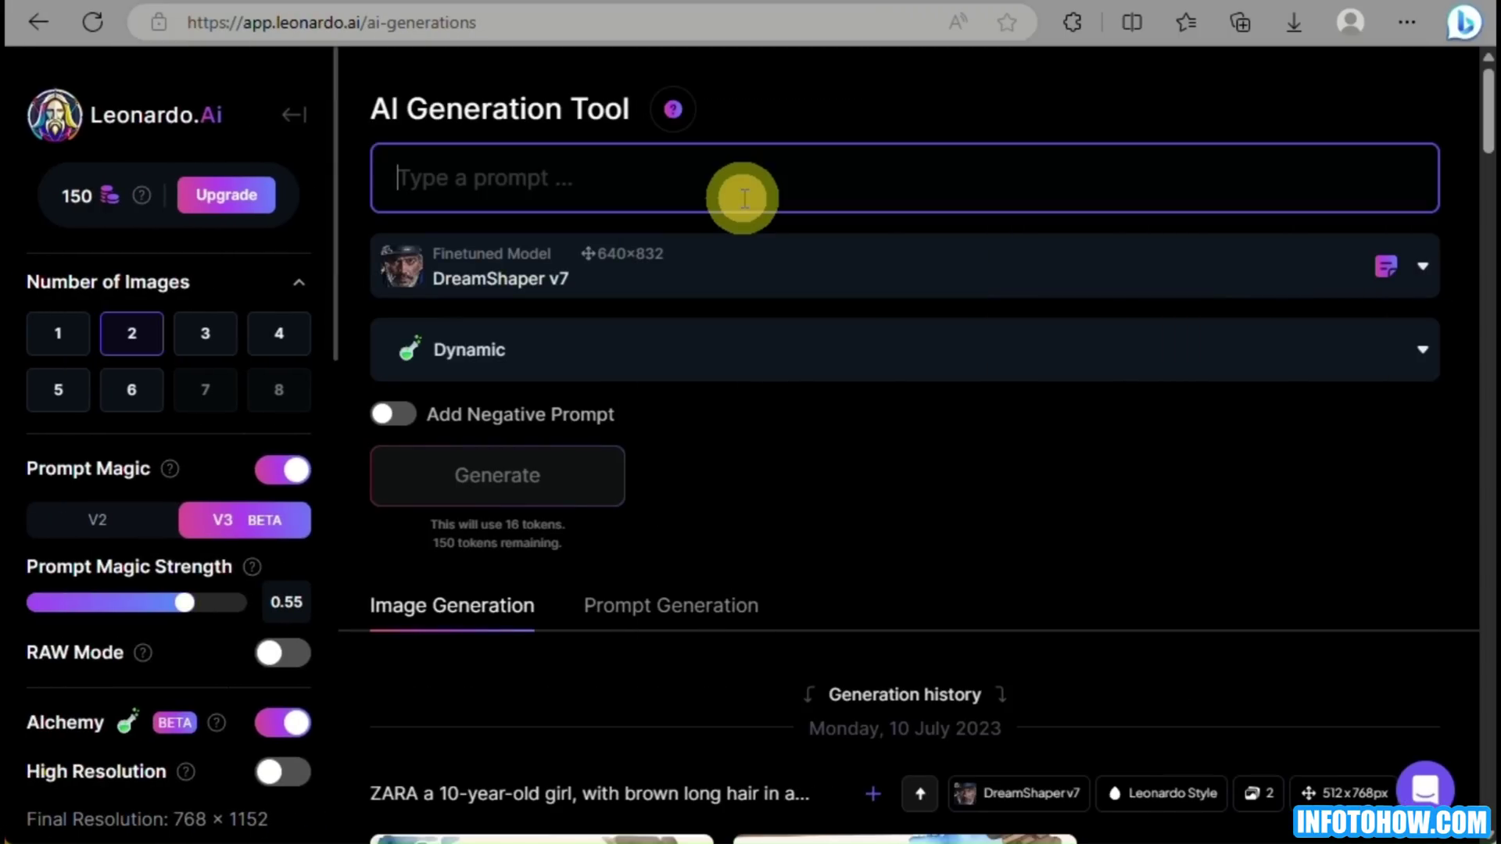
key(alt+Tab)
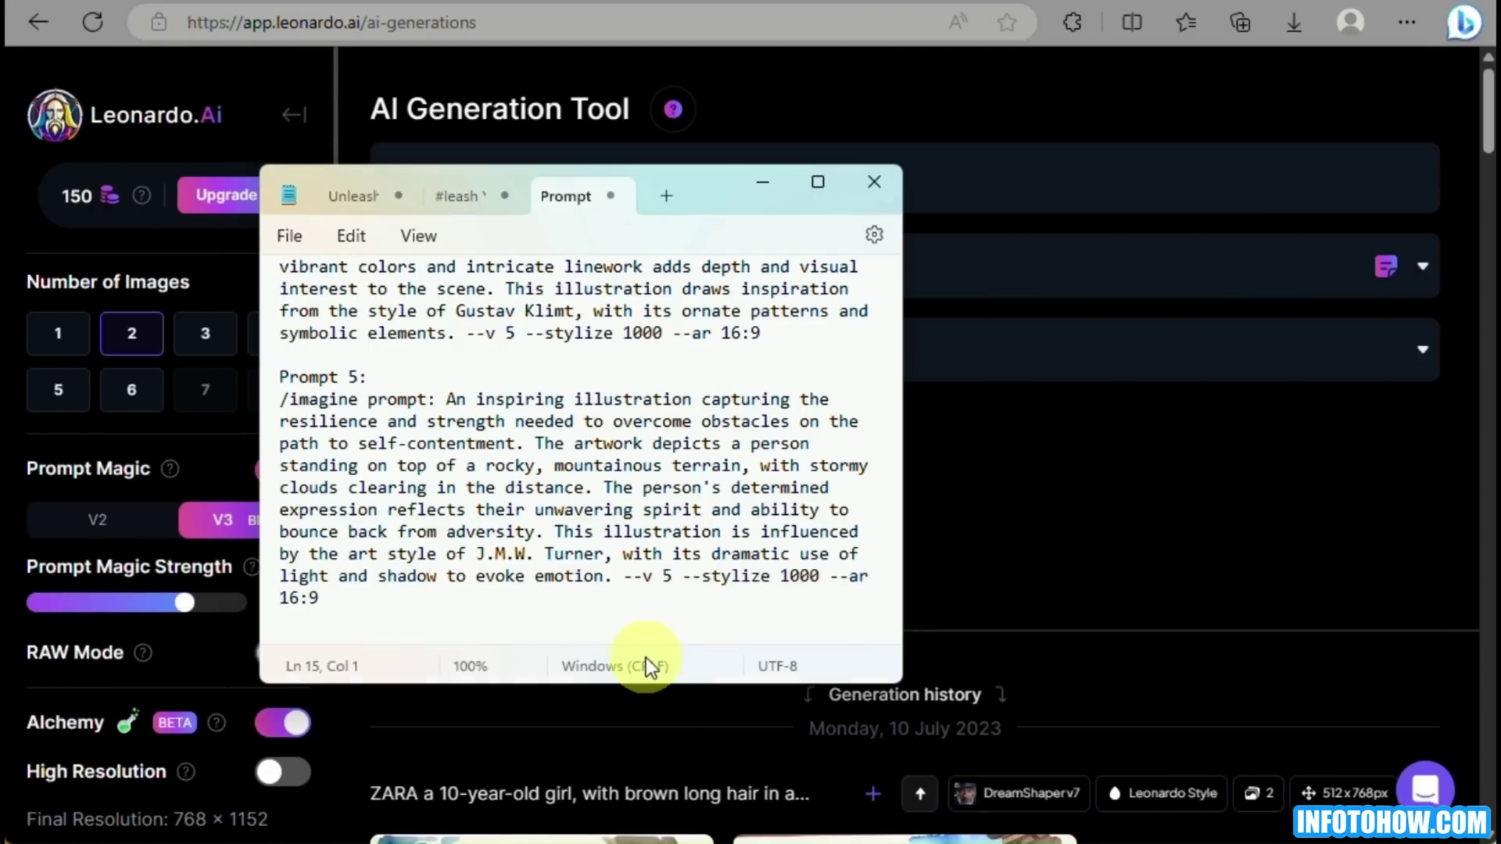
scroll(510, 440, up, 10)
drag(444, 309, 499, 465)
key(ctrl+c)
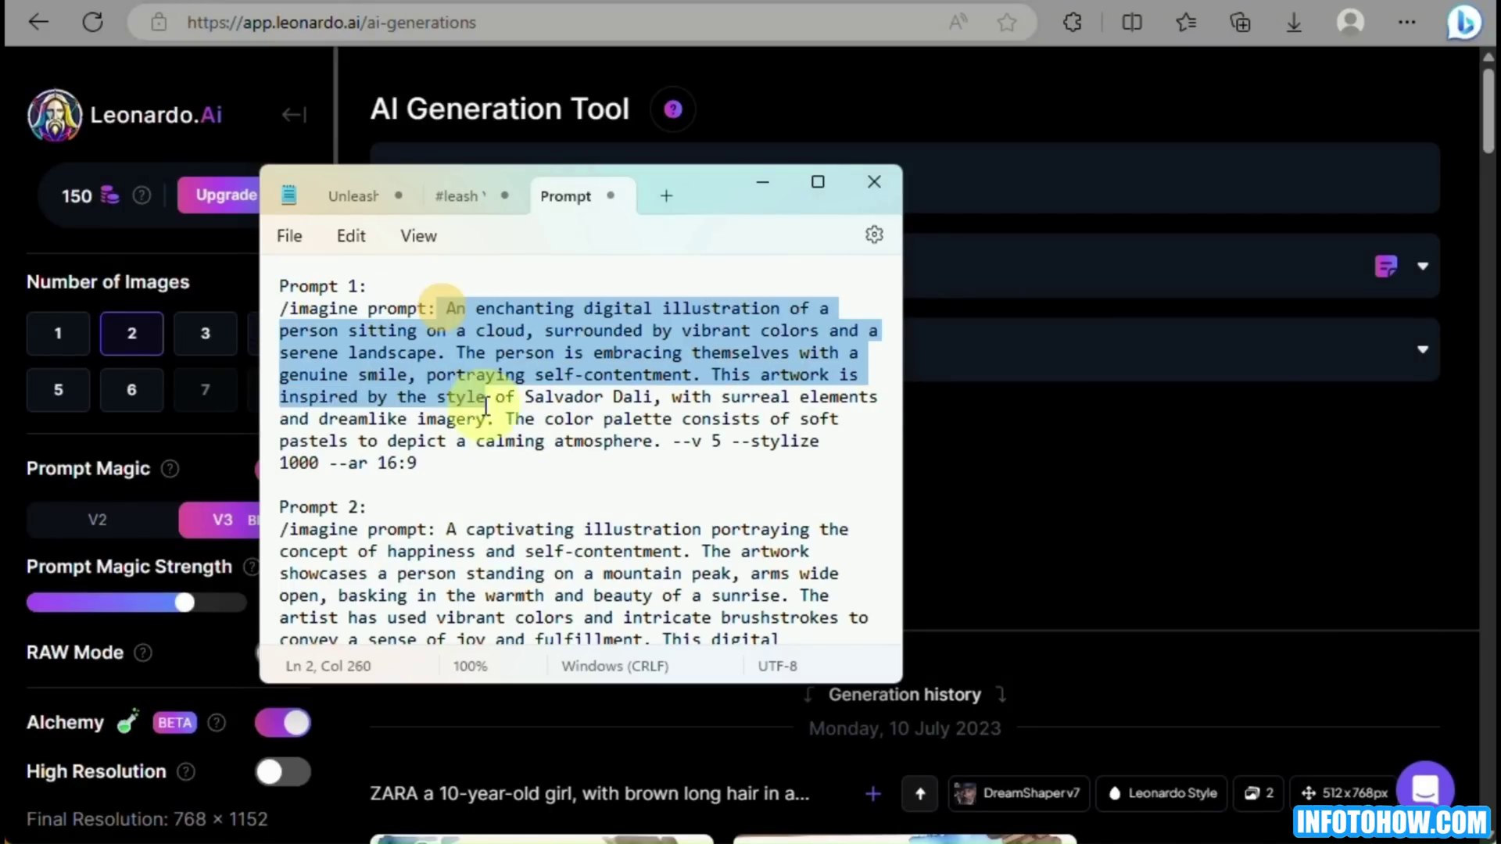
click(763, 183)
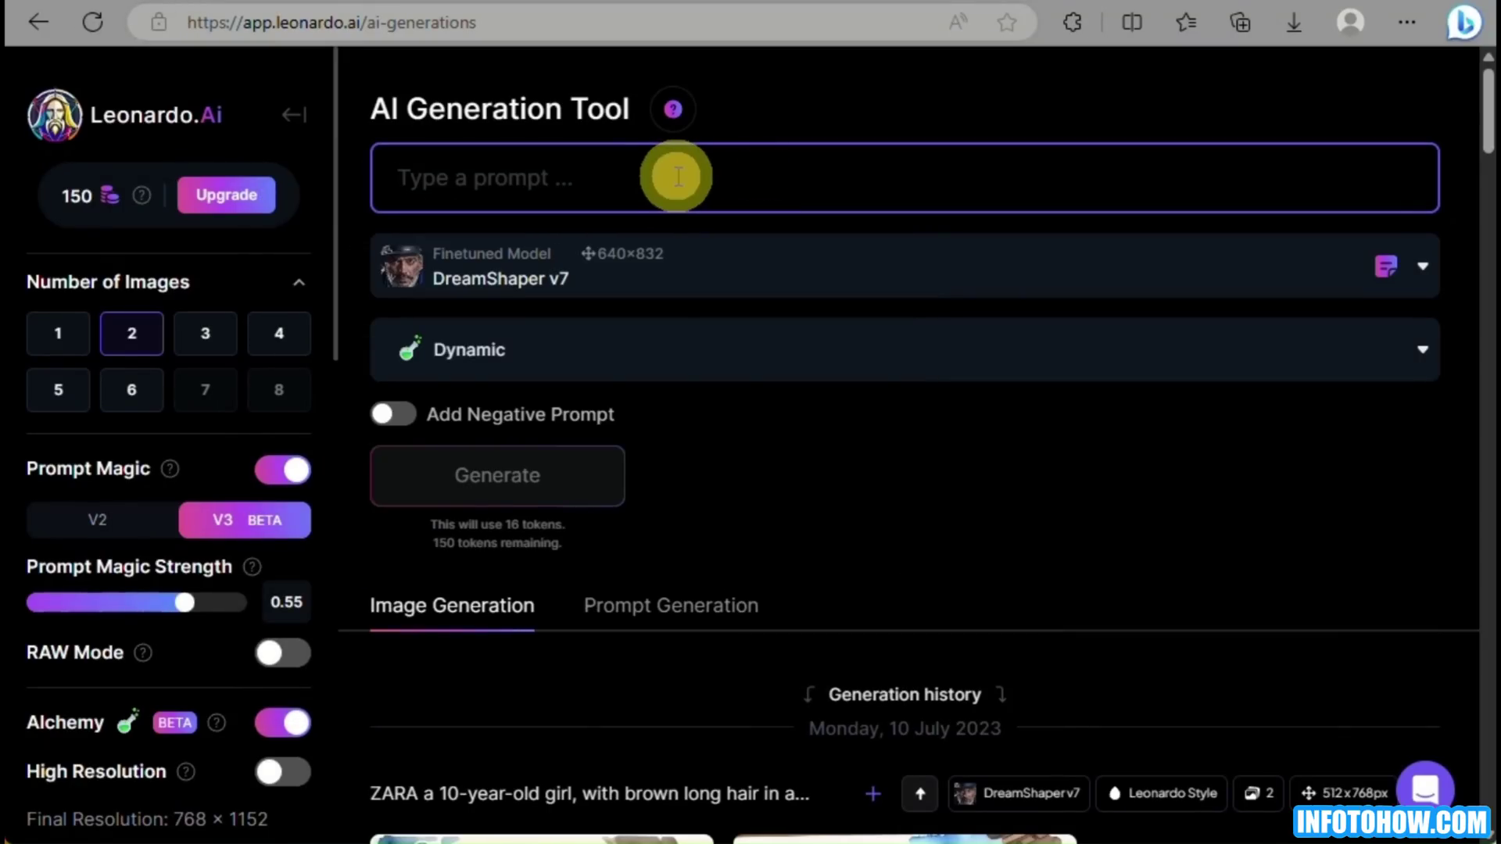
key(ctrl+v)
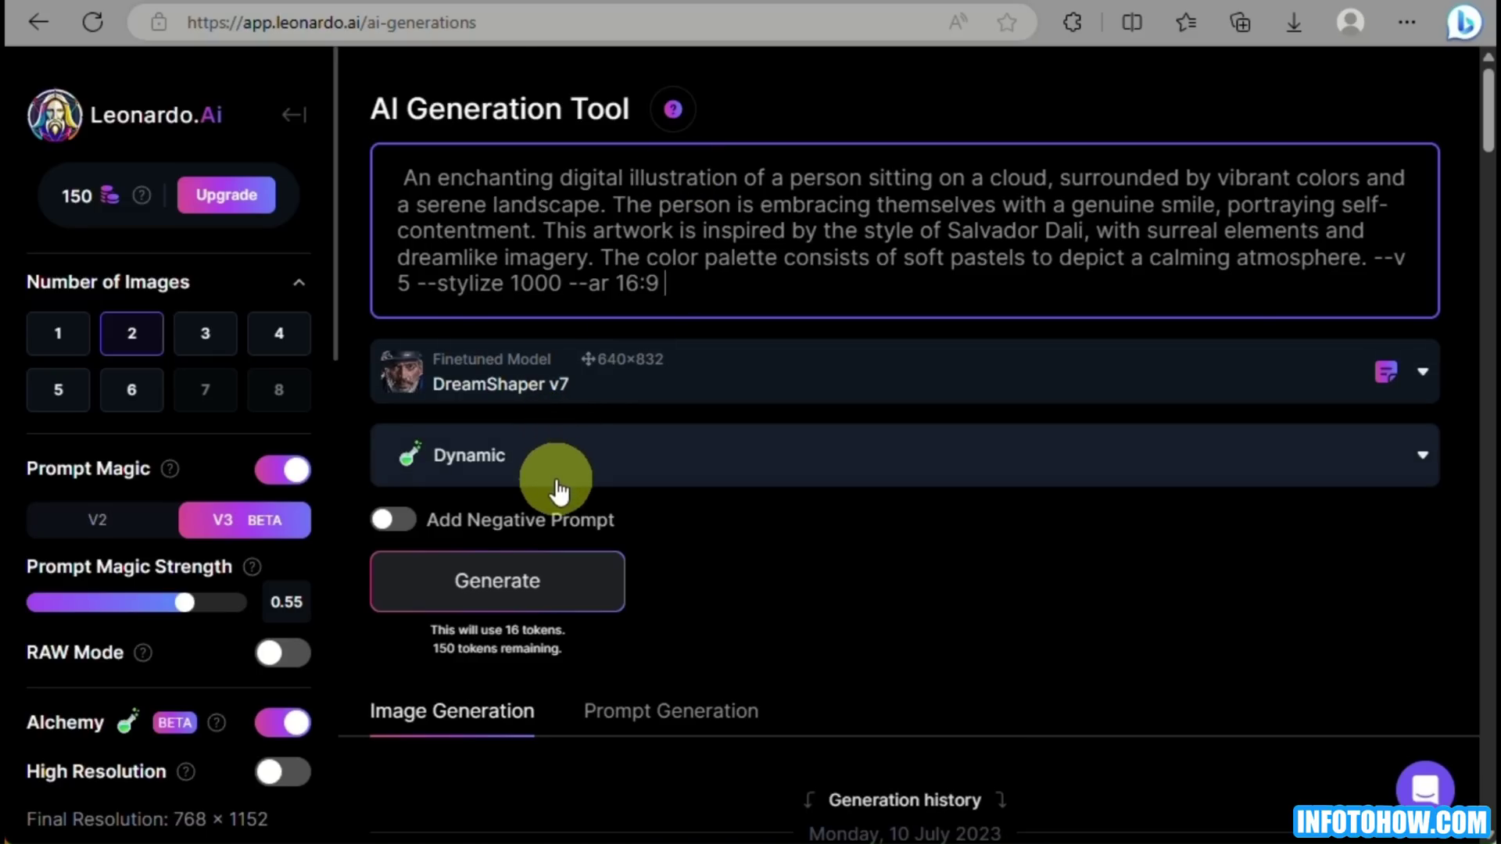
click(555, 490)
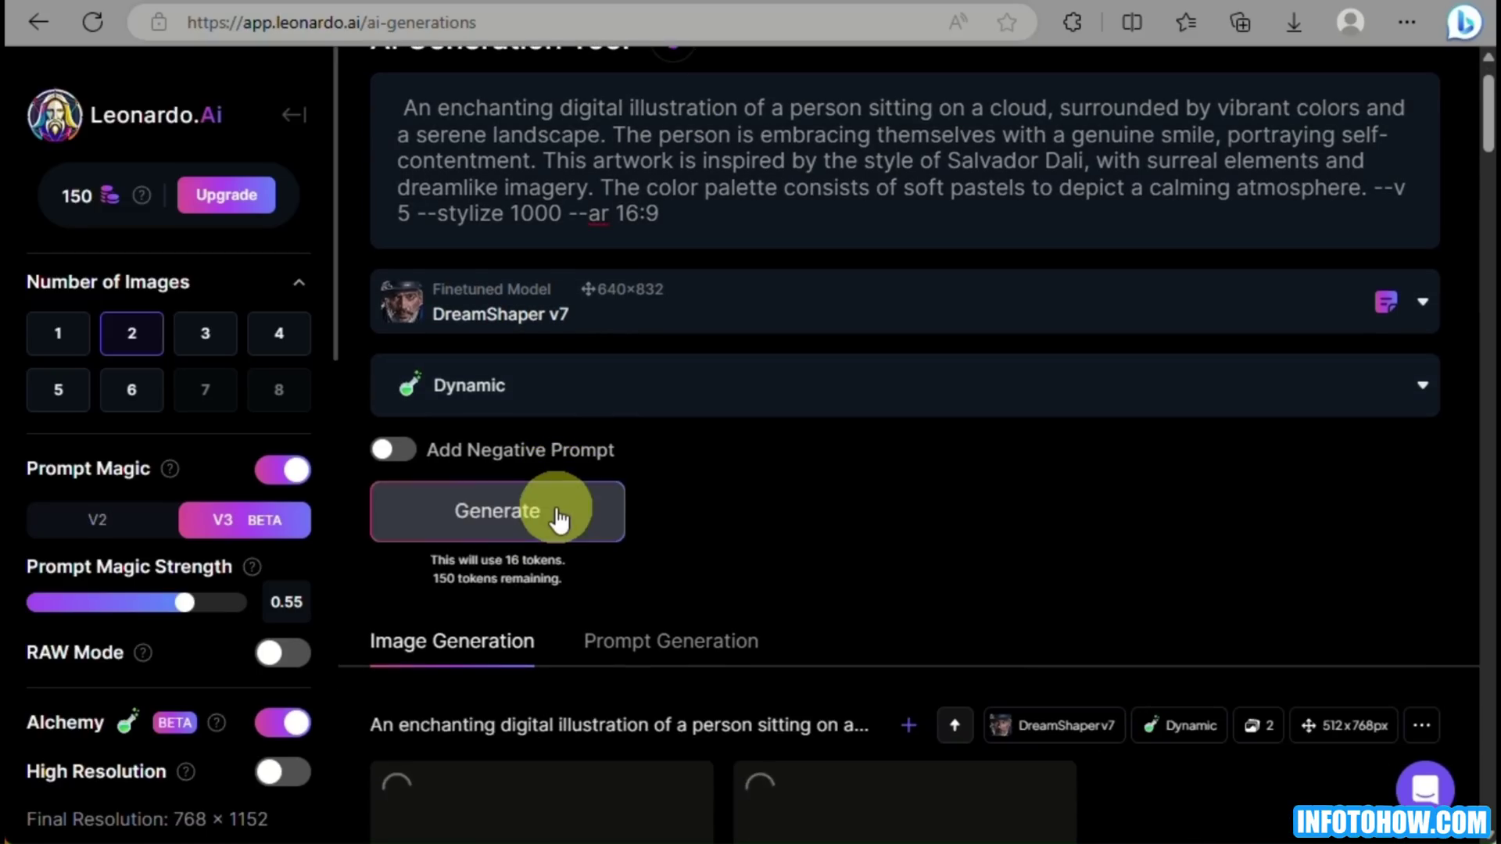
scroll(554, 506, down, 2)
scroll(554, 506, down, 2)
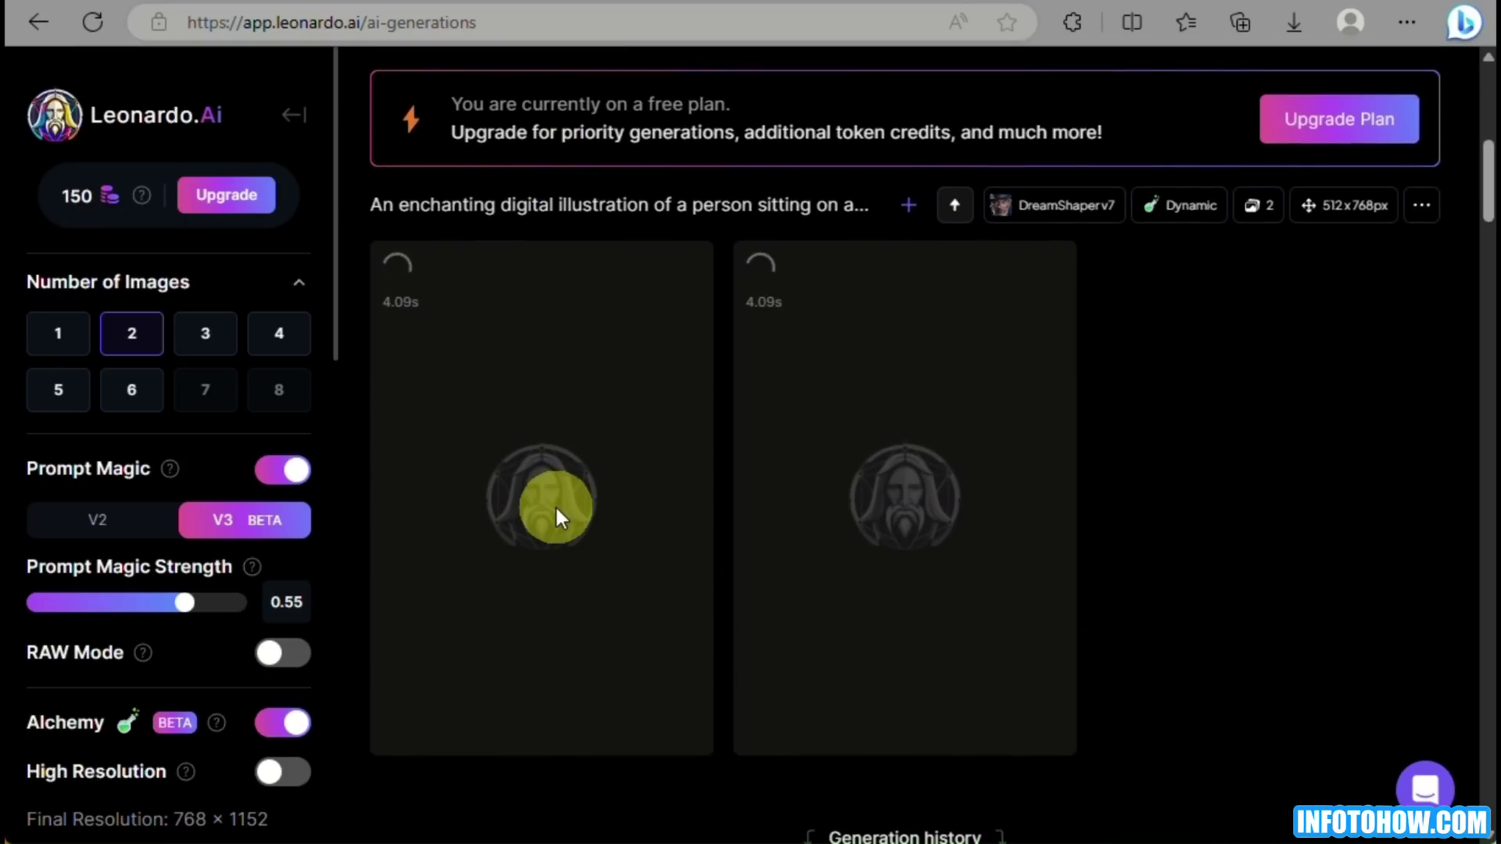
scroll(555, 505, up, 5)
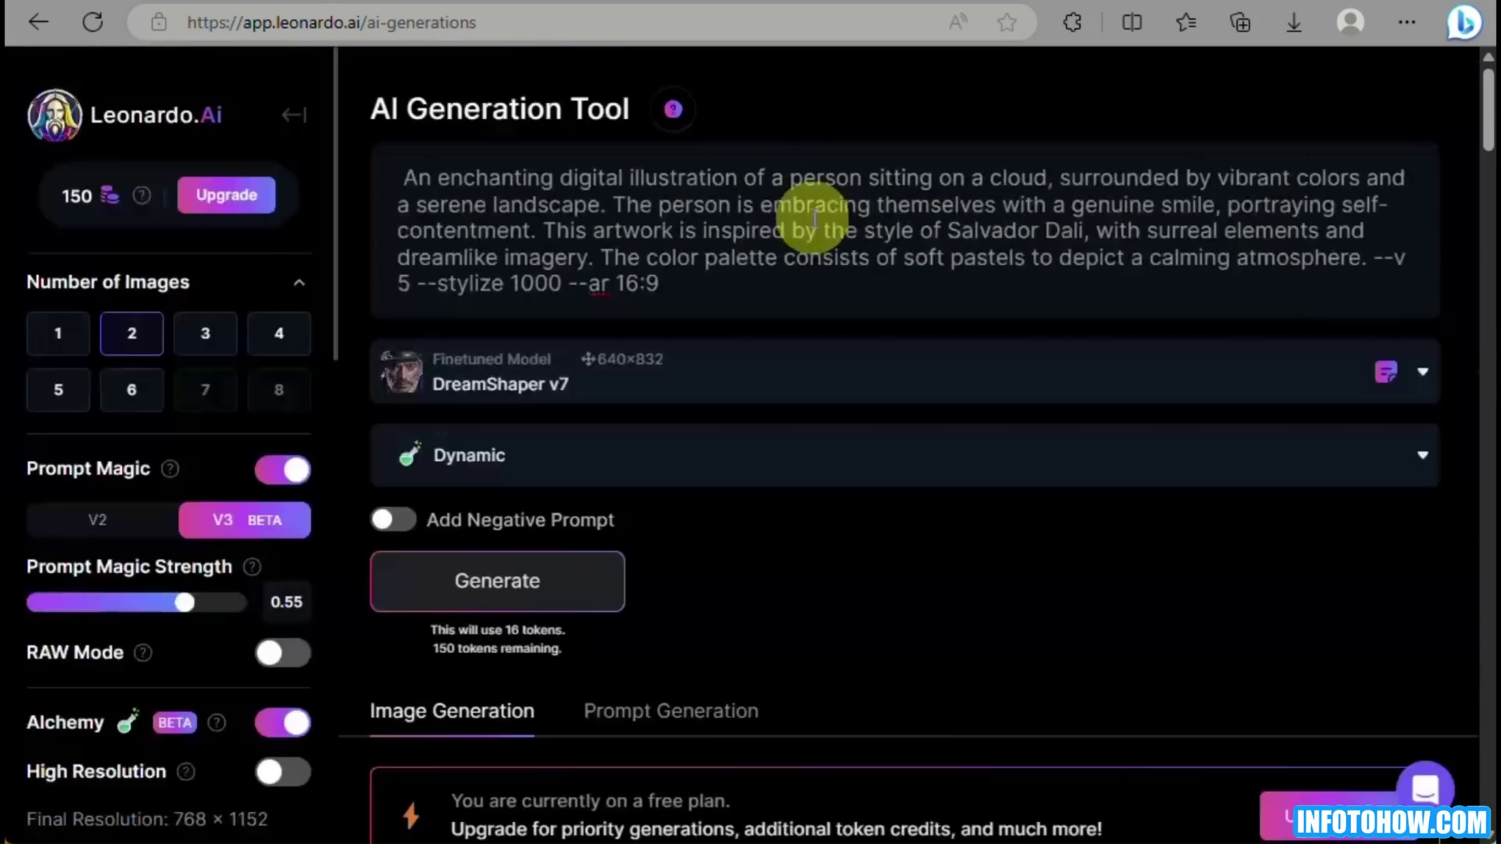
scroll(811, 215, down, 4)
scroll(812, 215, down, 2)
scroll(811, 215, up, 1)
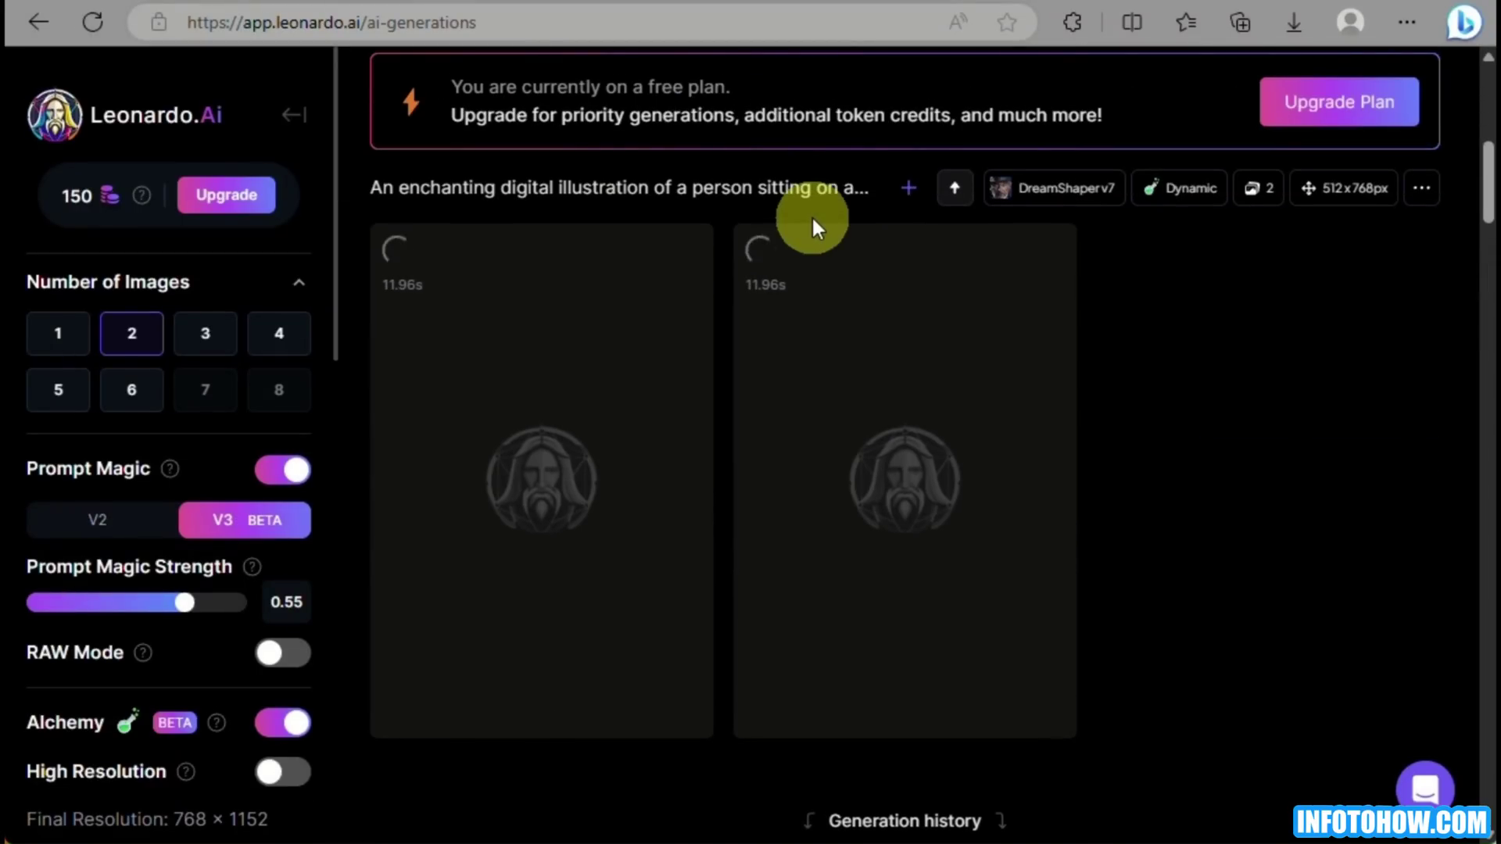
scroll(28, 403, down, 5)
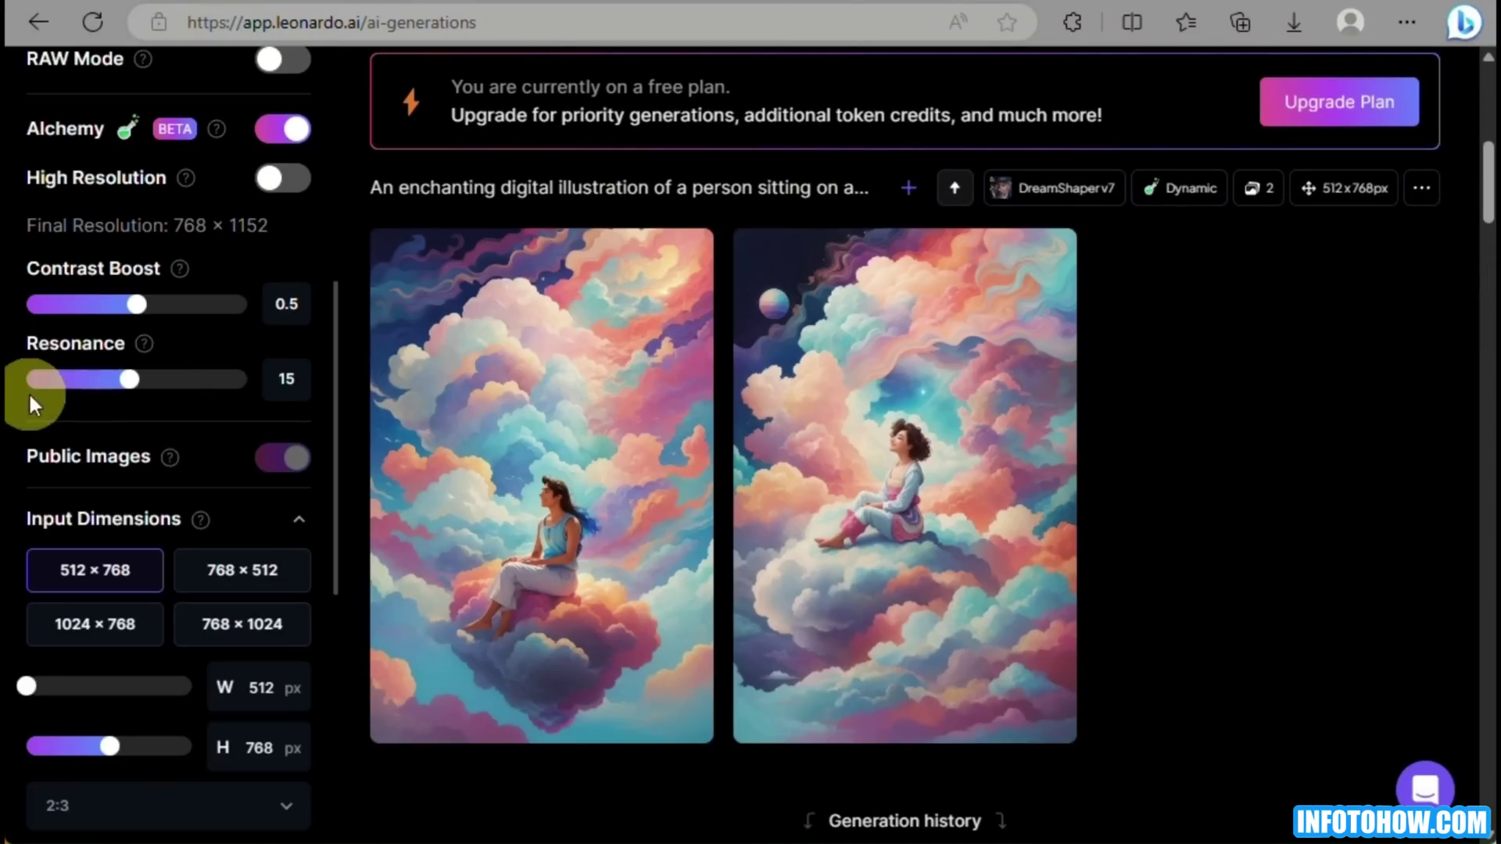
Change Leonardo.Ai's Input Dimensions from the 1024 × 768 preset to 768 × 512
click(136, 646)
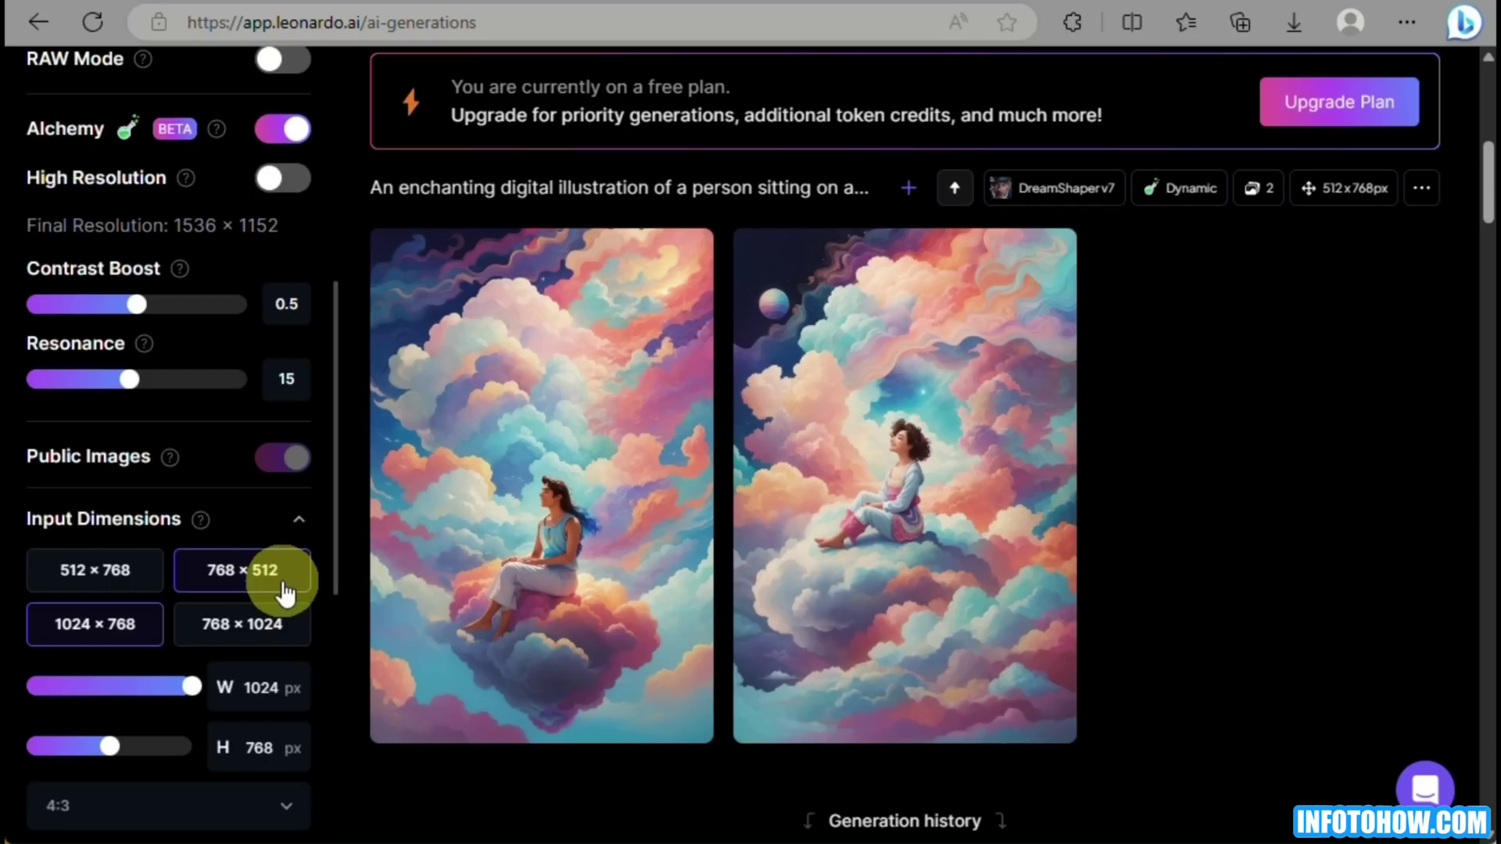
click(284, 592)
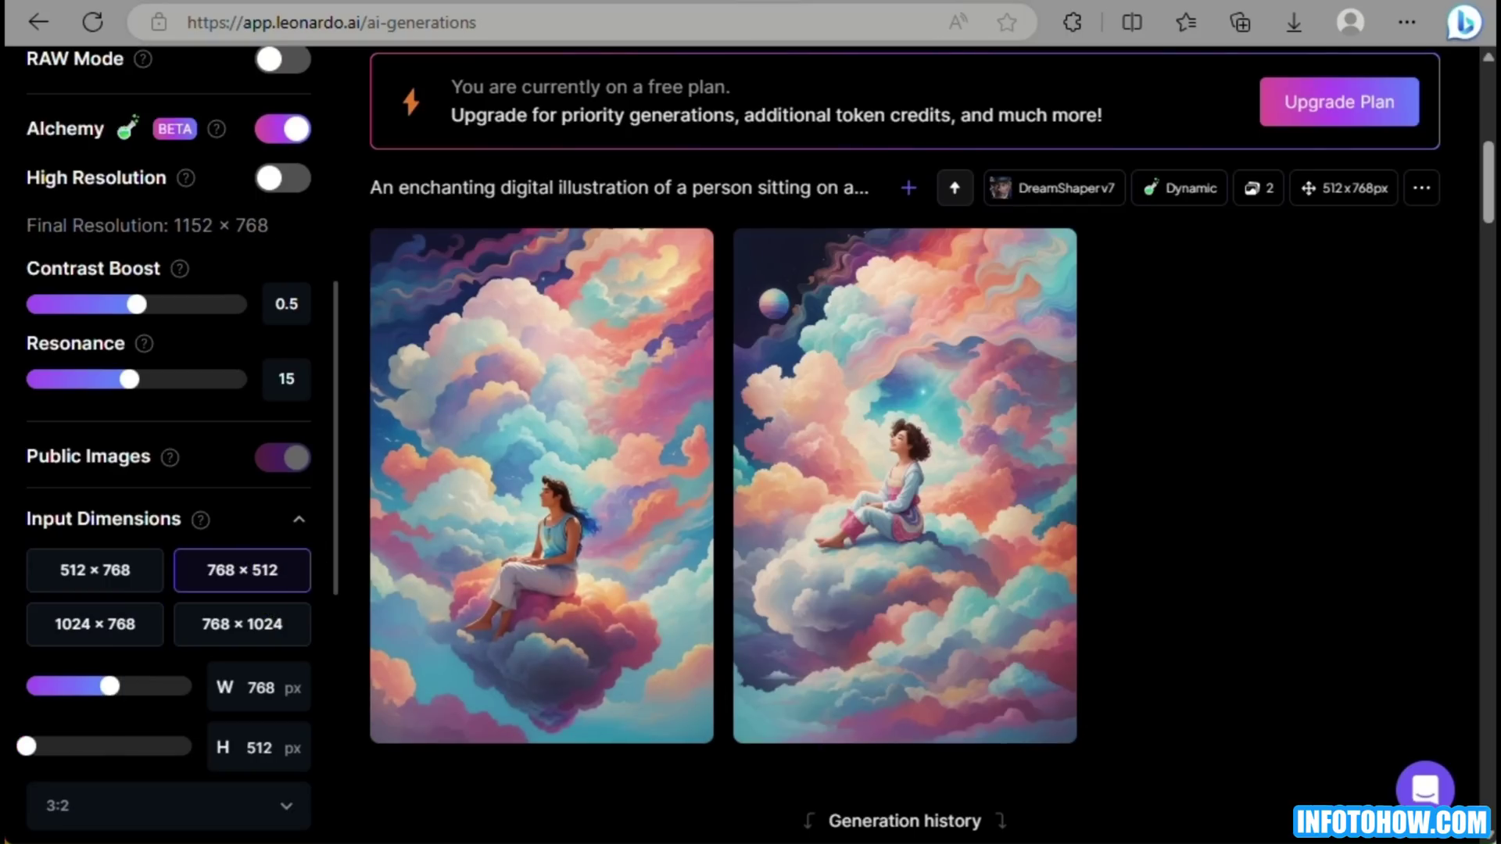
scroll(822, 453, up, 6)
scroll(703, 394, down, 3)
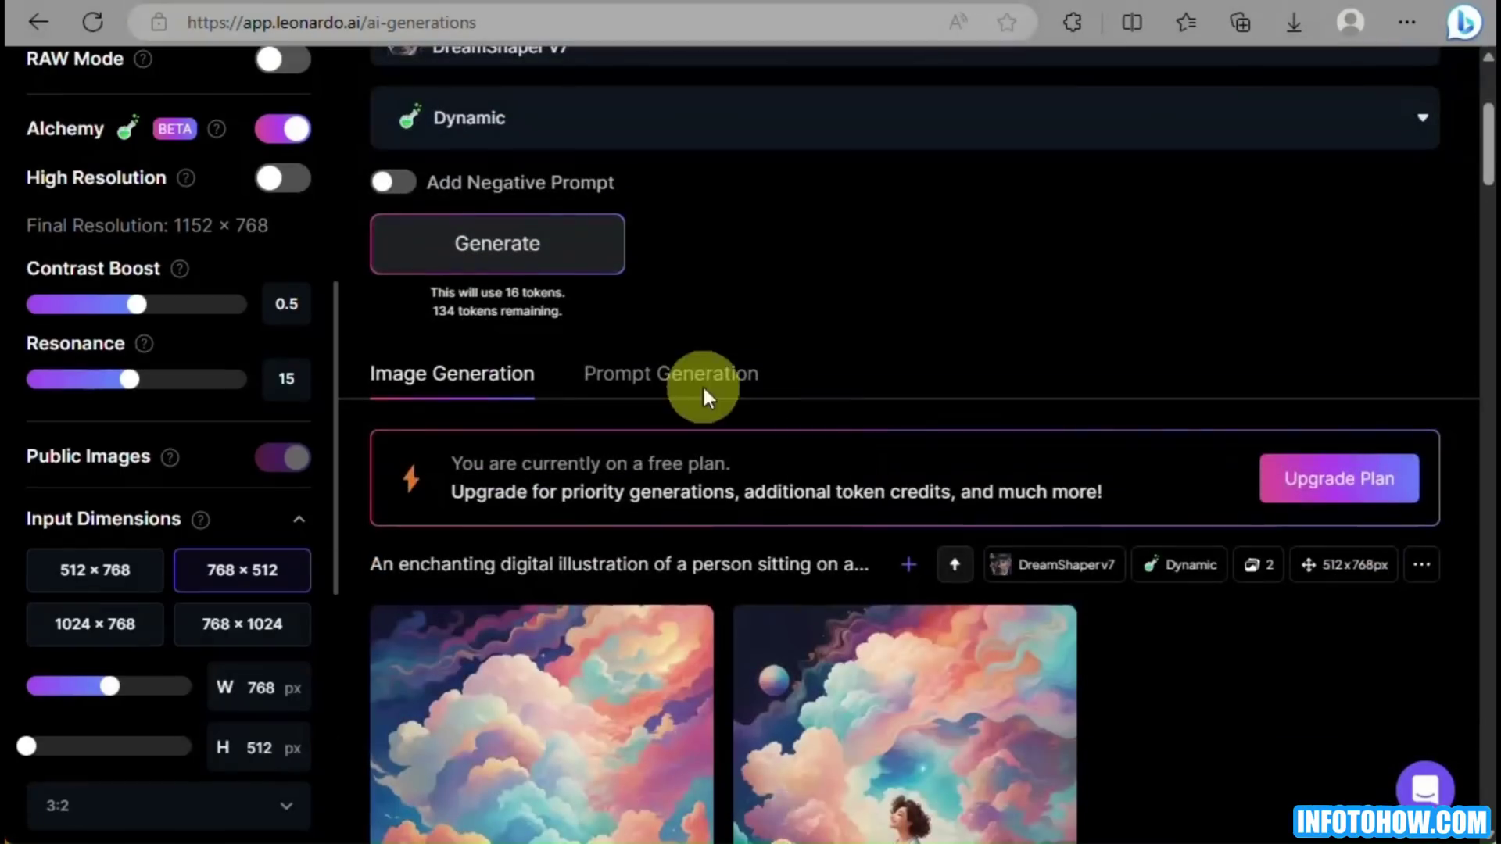
Generate landscape images from the cloud prompt, then from the sunrise mountain-peak hiker prompt
click(536, 241)
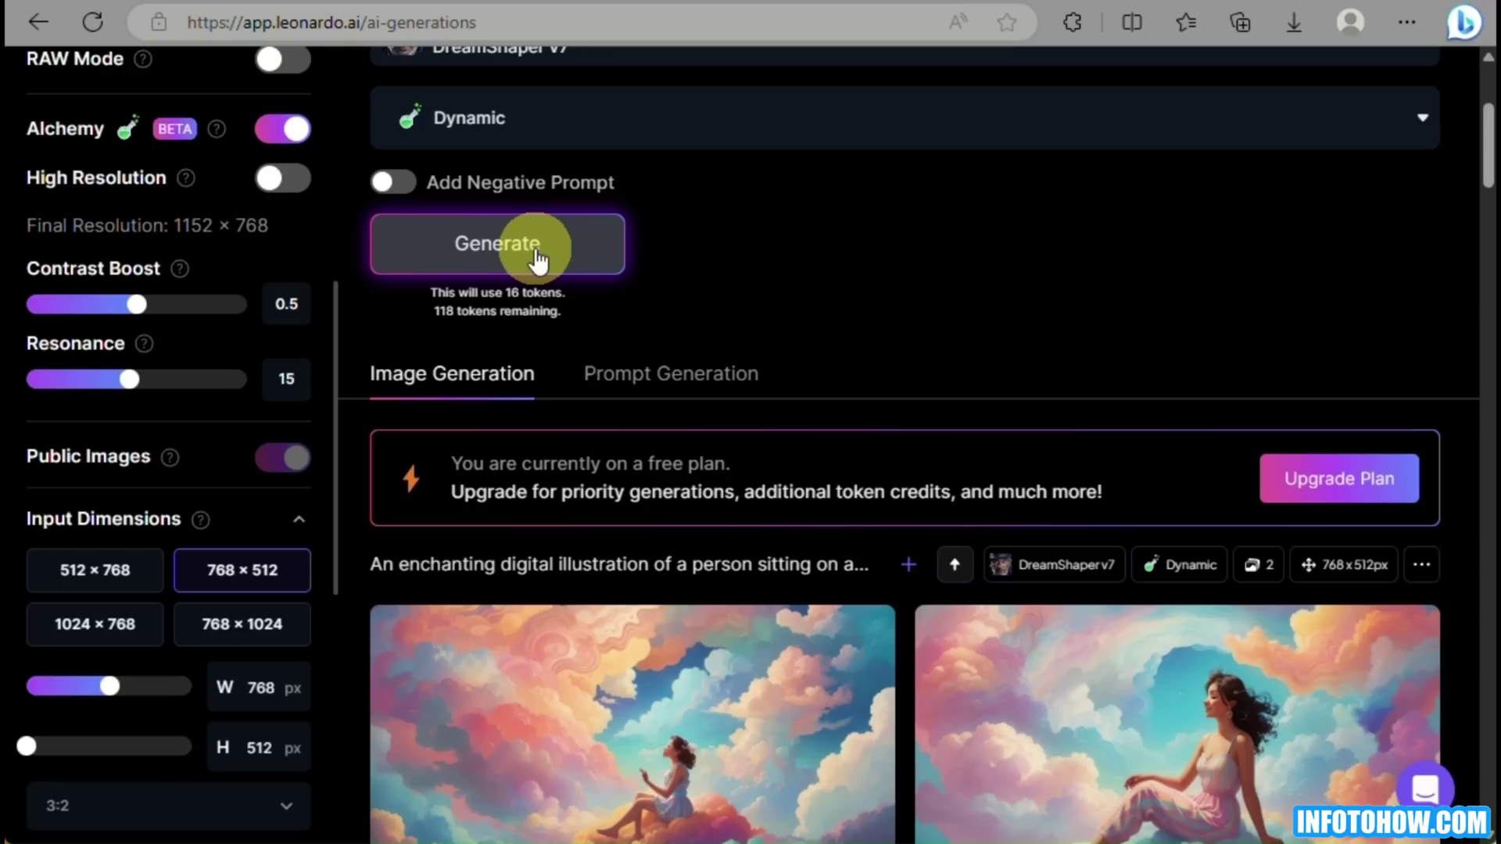
scroll(536, 261, down, 6)
scroll(536, 261, up, 5)
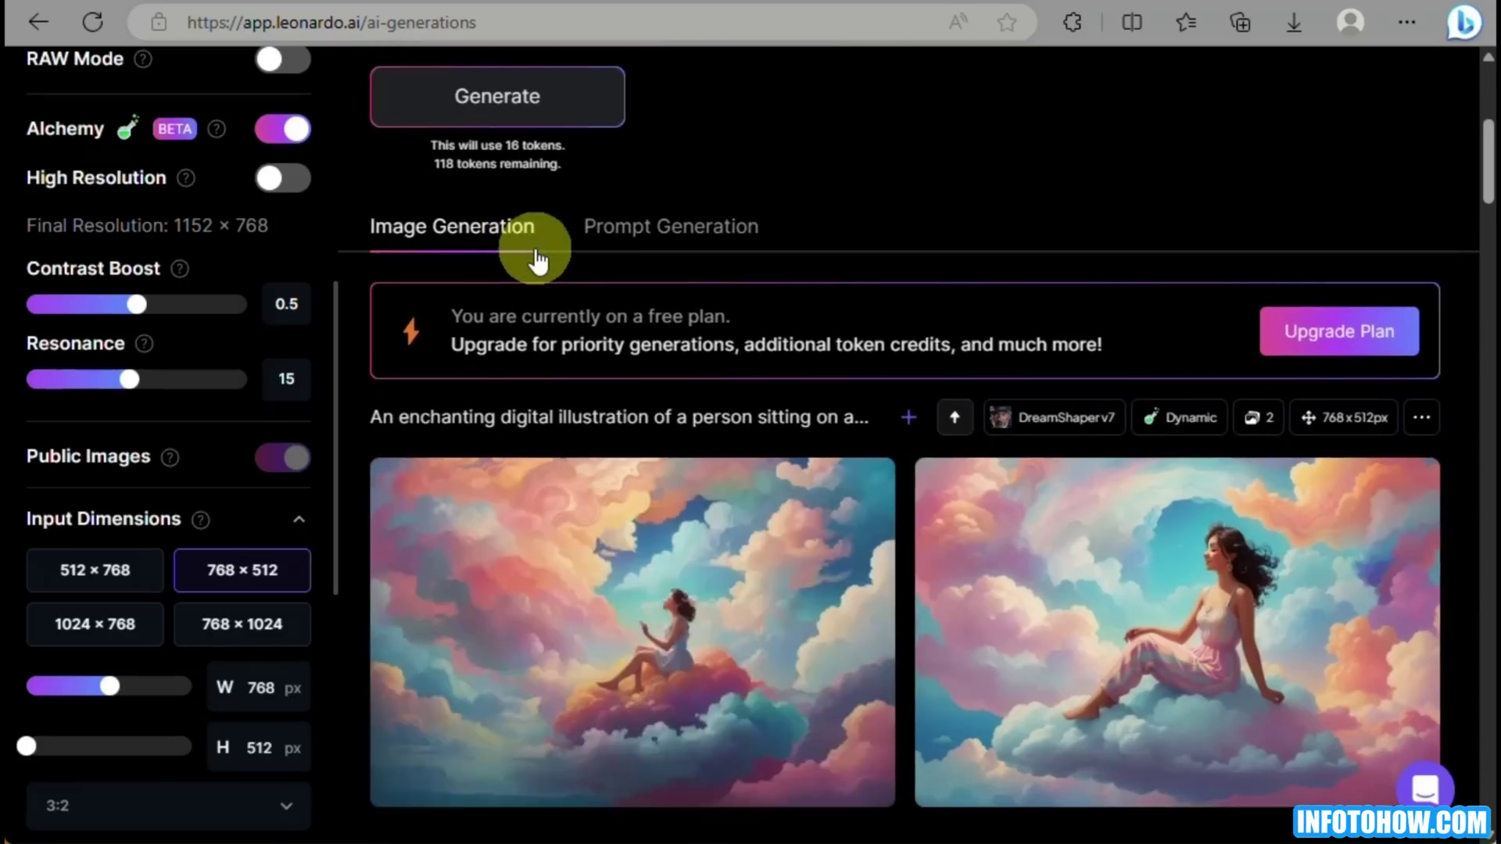
scroll(768, 334, down, 2)
scroll(1115, 587, up, 1)
scroll(1116, 587, up, 4)
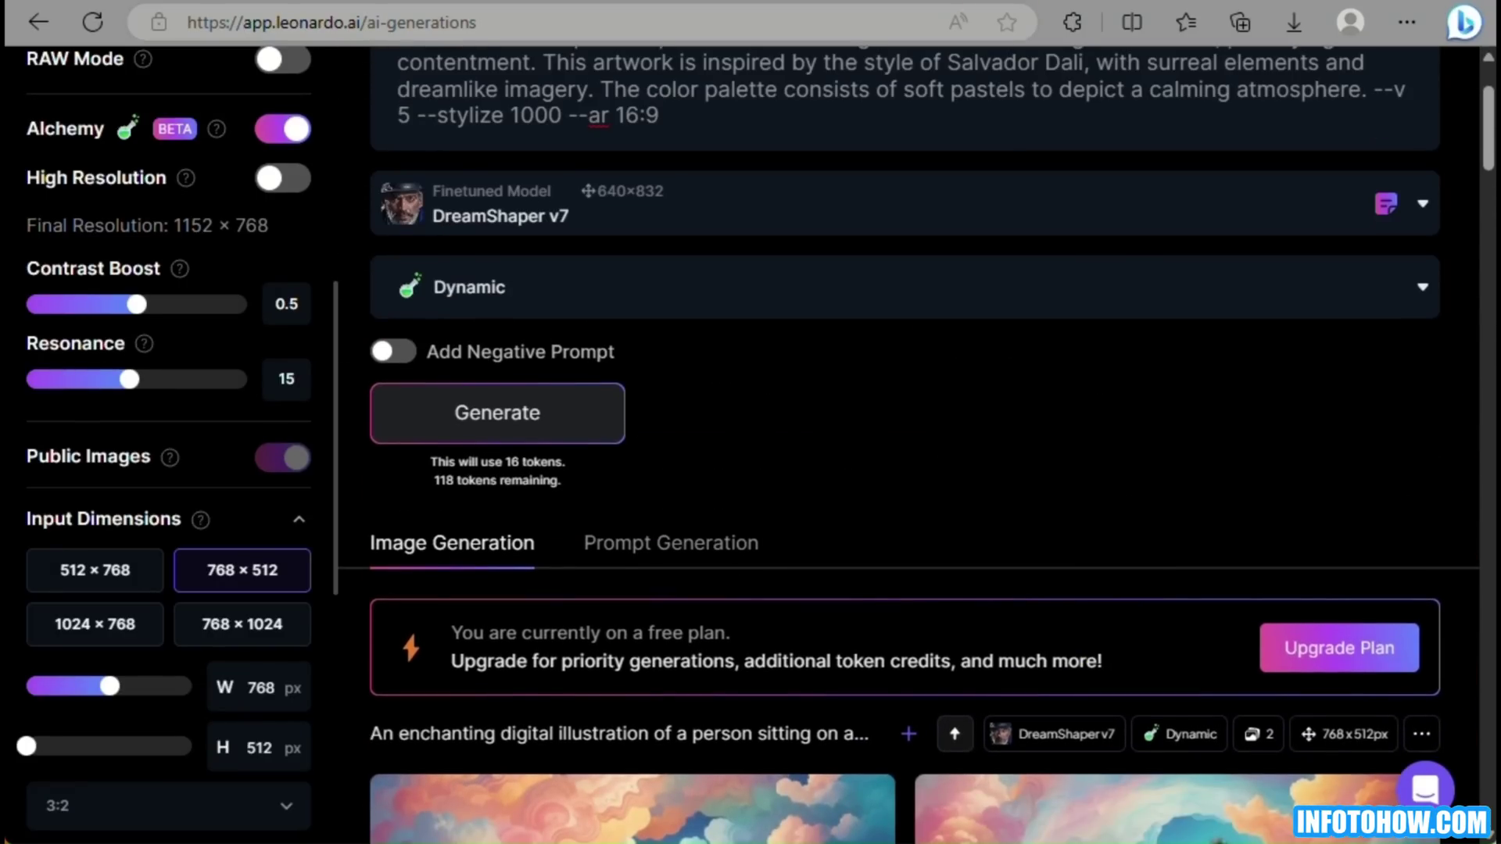
key(alt+Tab)
scroll(708, 516, down, 10)
scroll(709, 517, up, 10)
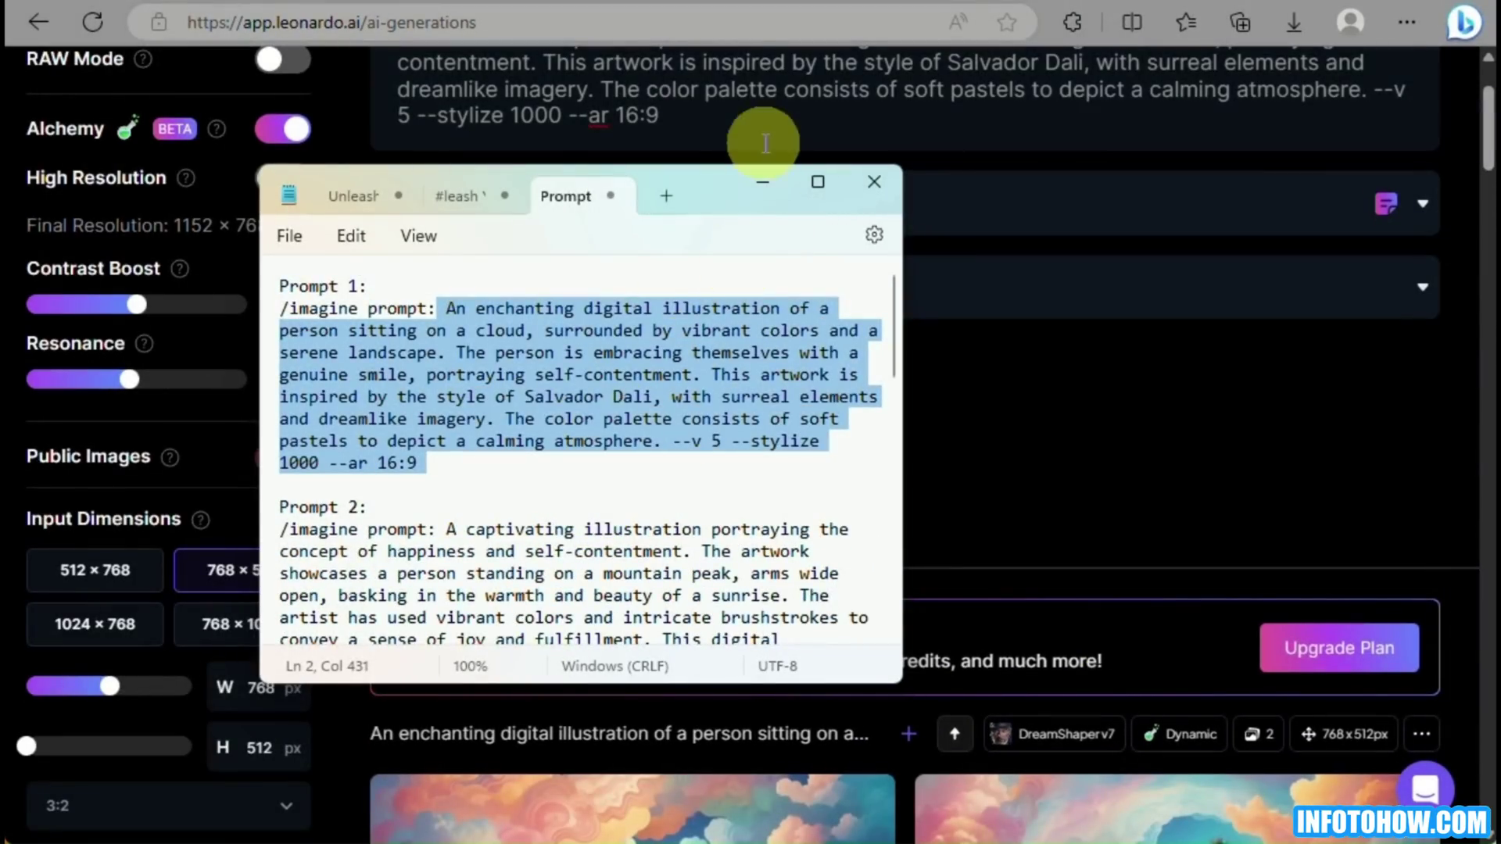
click(762, 181)
scroll(1196, 447, down, 5)
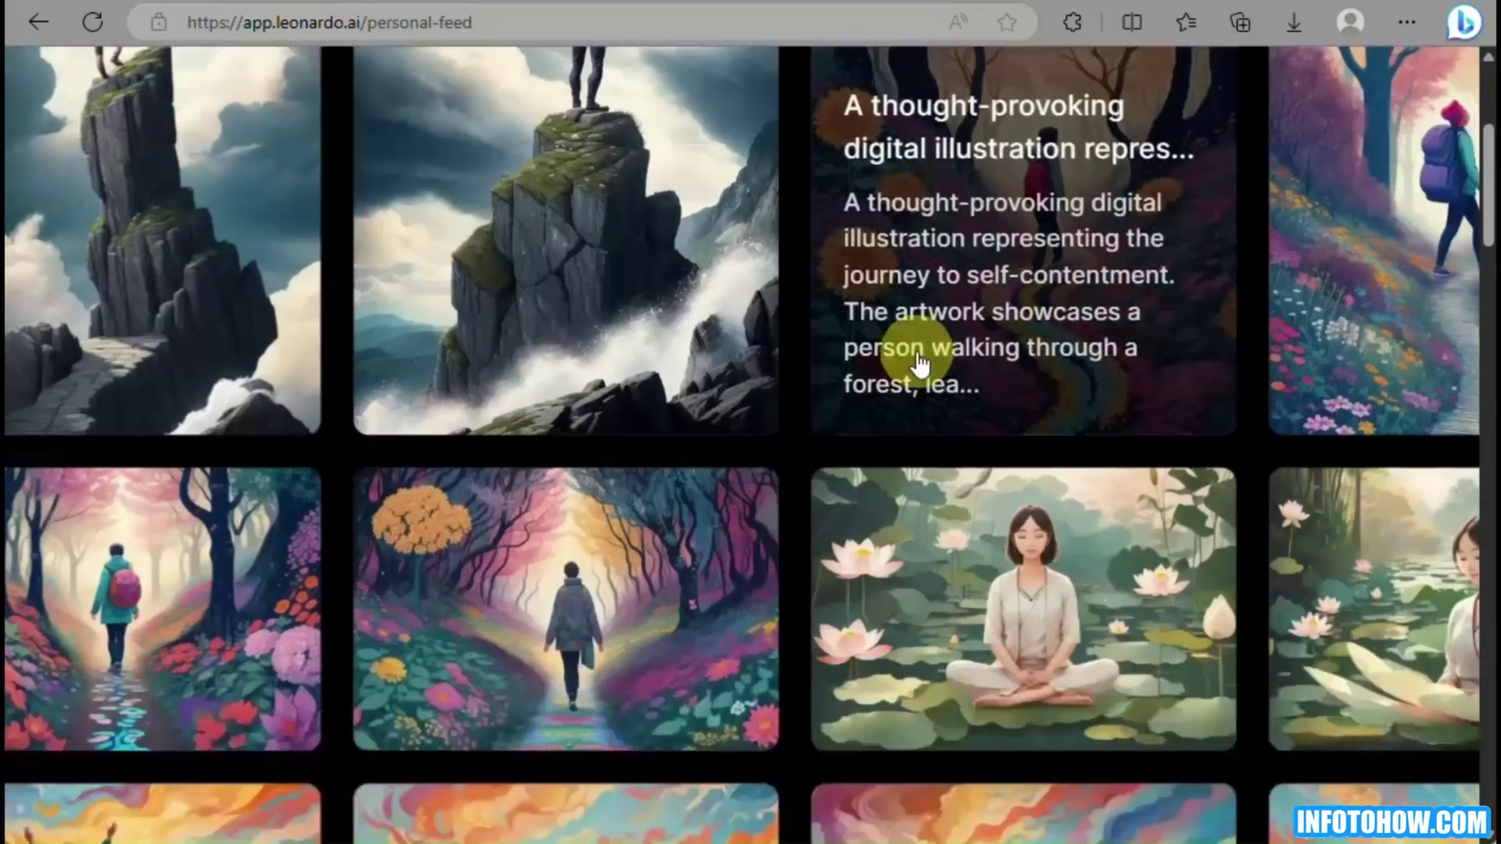
scroll(903, 352, down, 3)
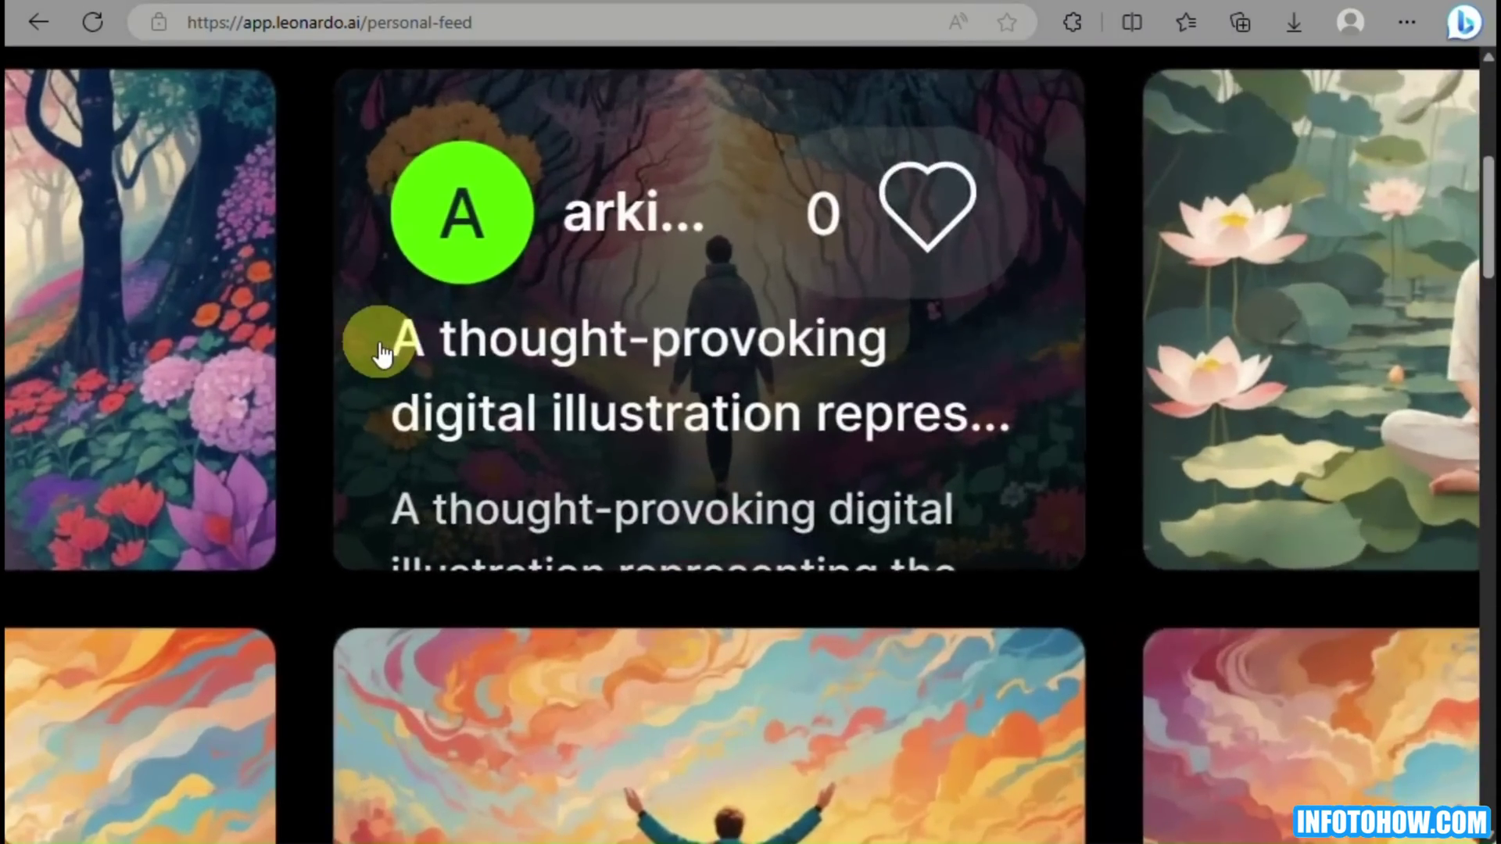
scroll(381, 353, down, 3)
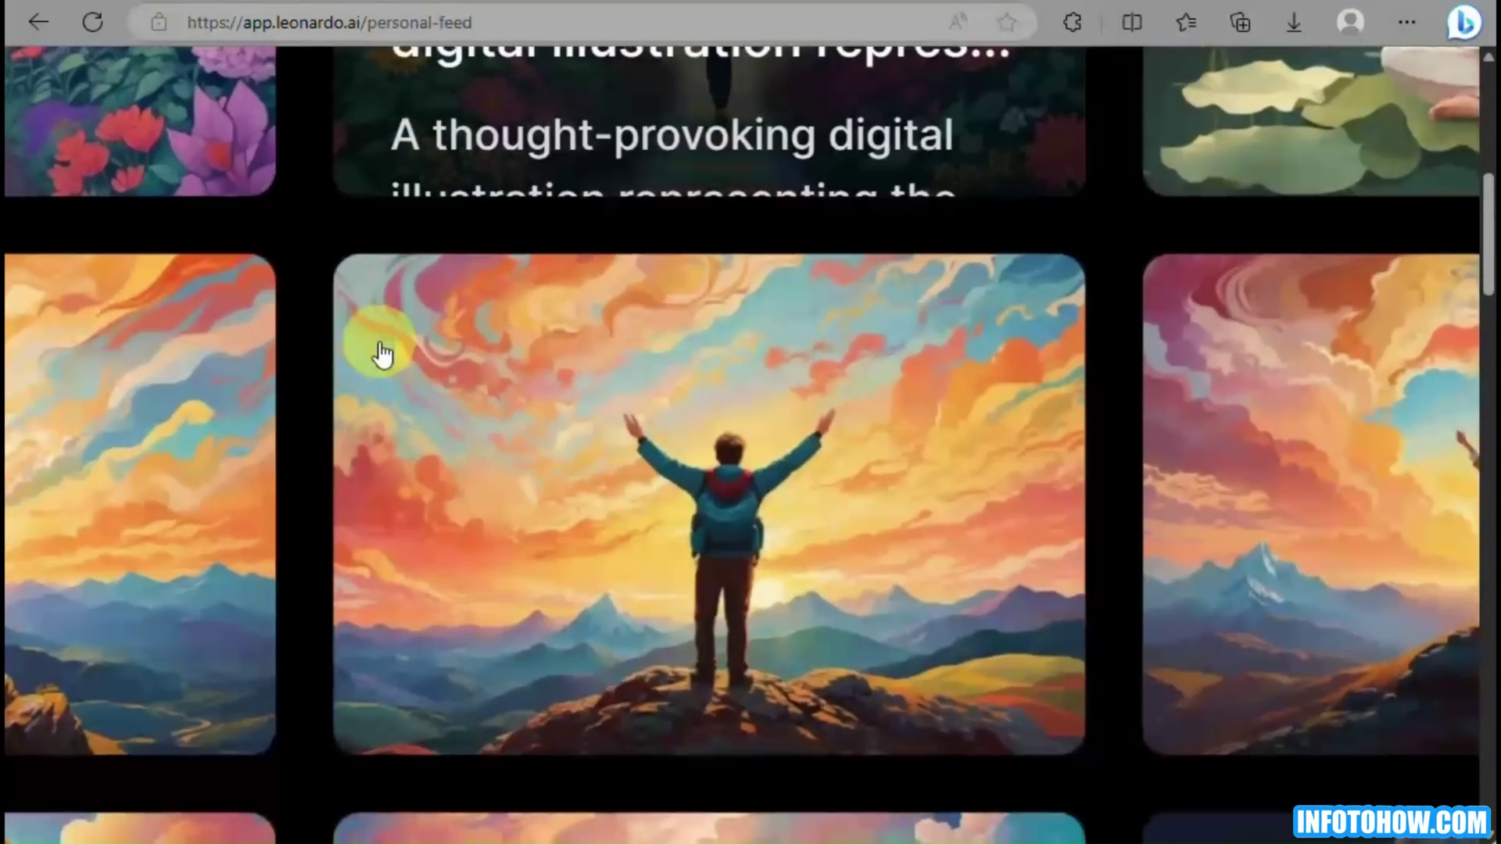
scroll(381, 352, down, 1)
scroll(381, 351, down, 3)
scroll(382, 352, down, 2)
scroll(381, 351, right, 3)
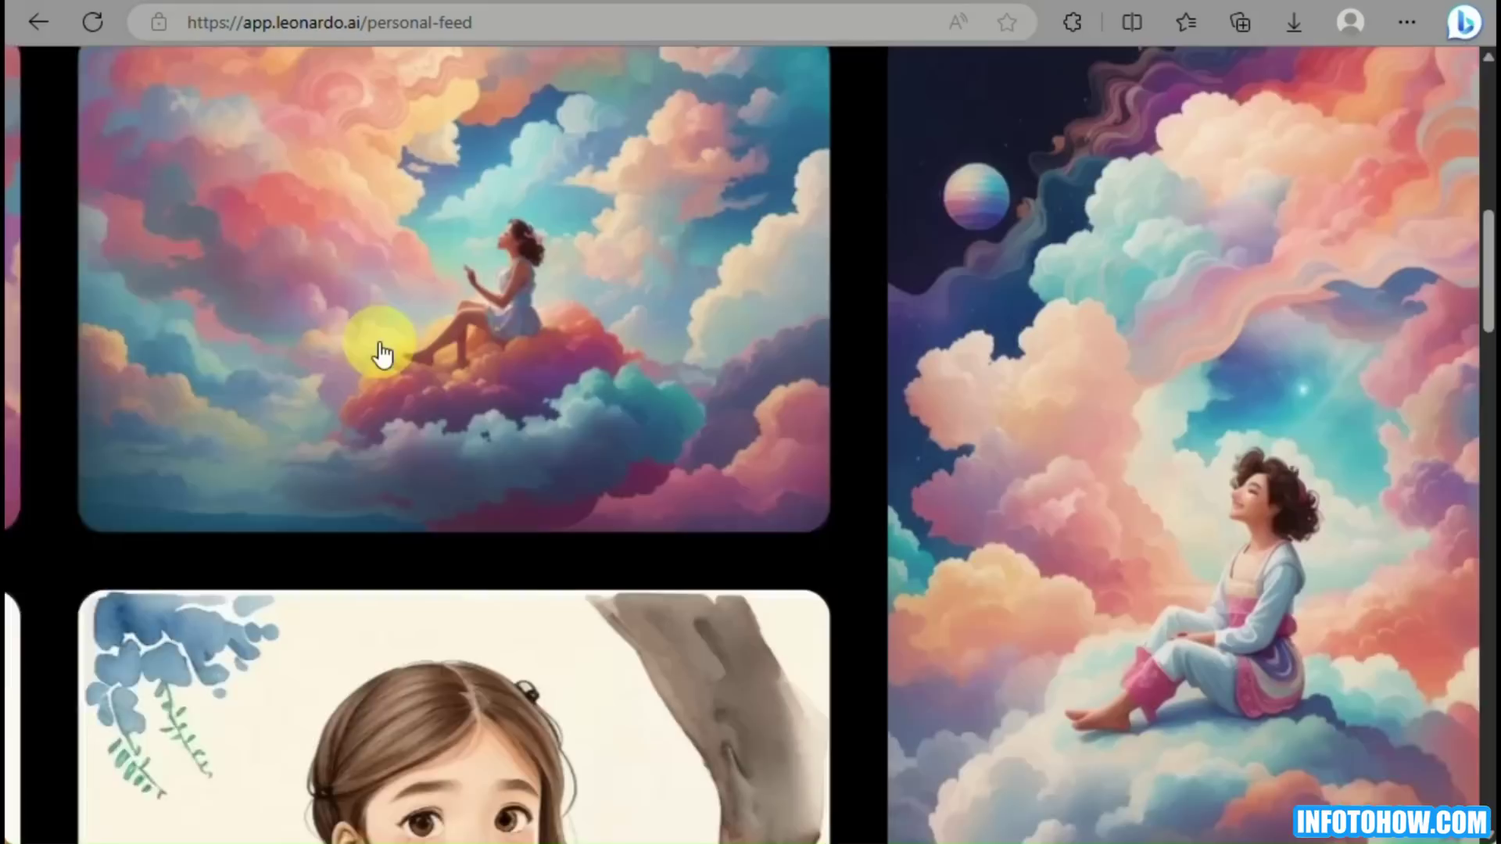
scroll(382, 353, right, 5)
scroll(381, 352, up, 2)
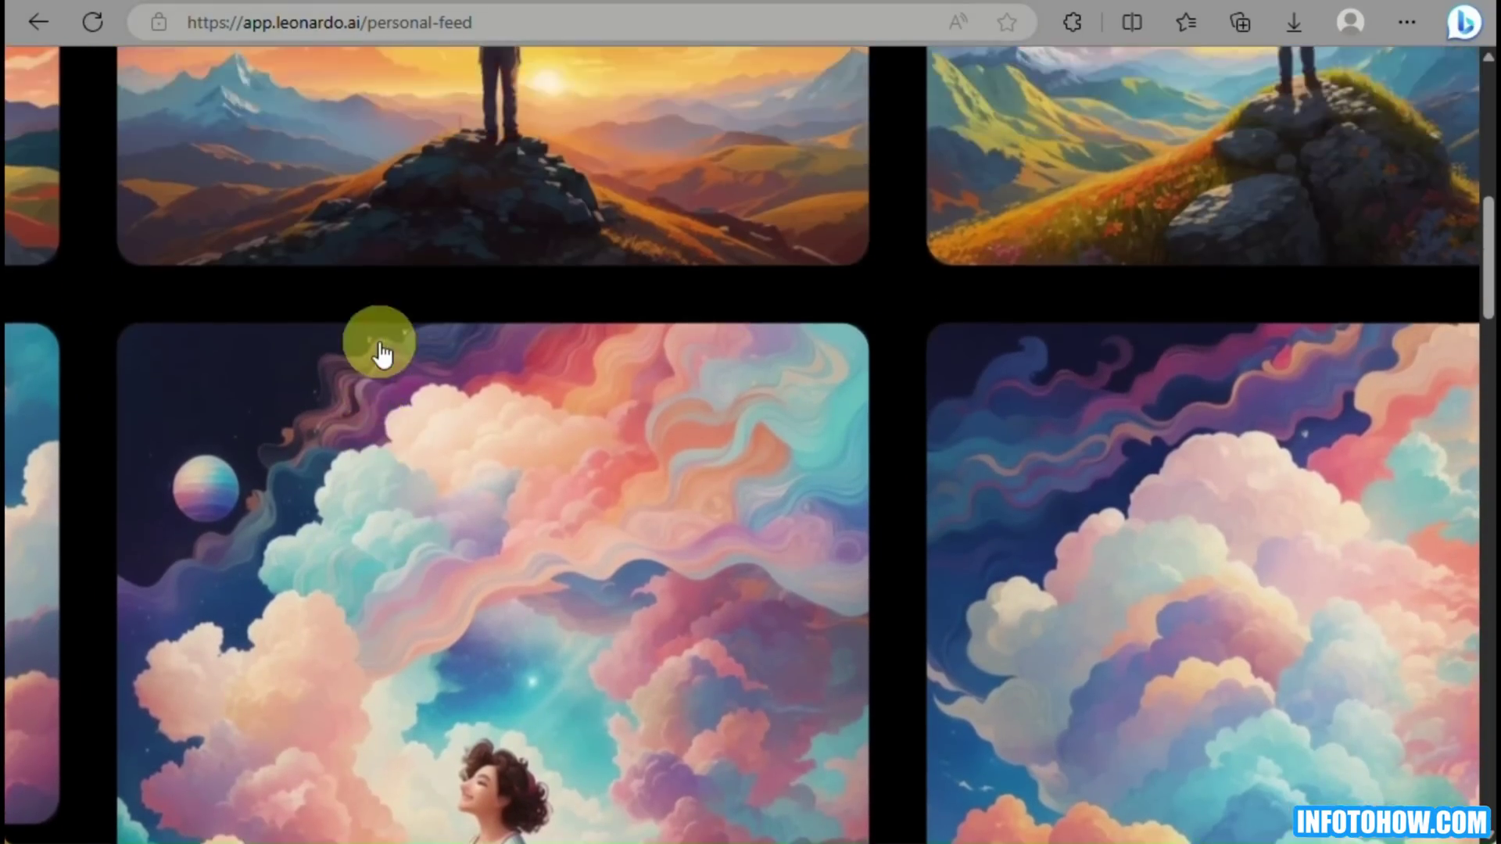
scroll(381, 353, up, 4)
scroll(381, 352, left, 5)
scroll(381, 353, down, 5)
scroll(382, 352, down, 1)
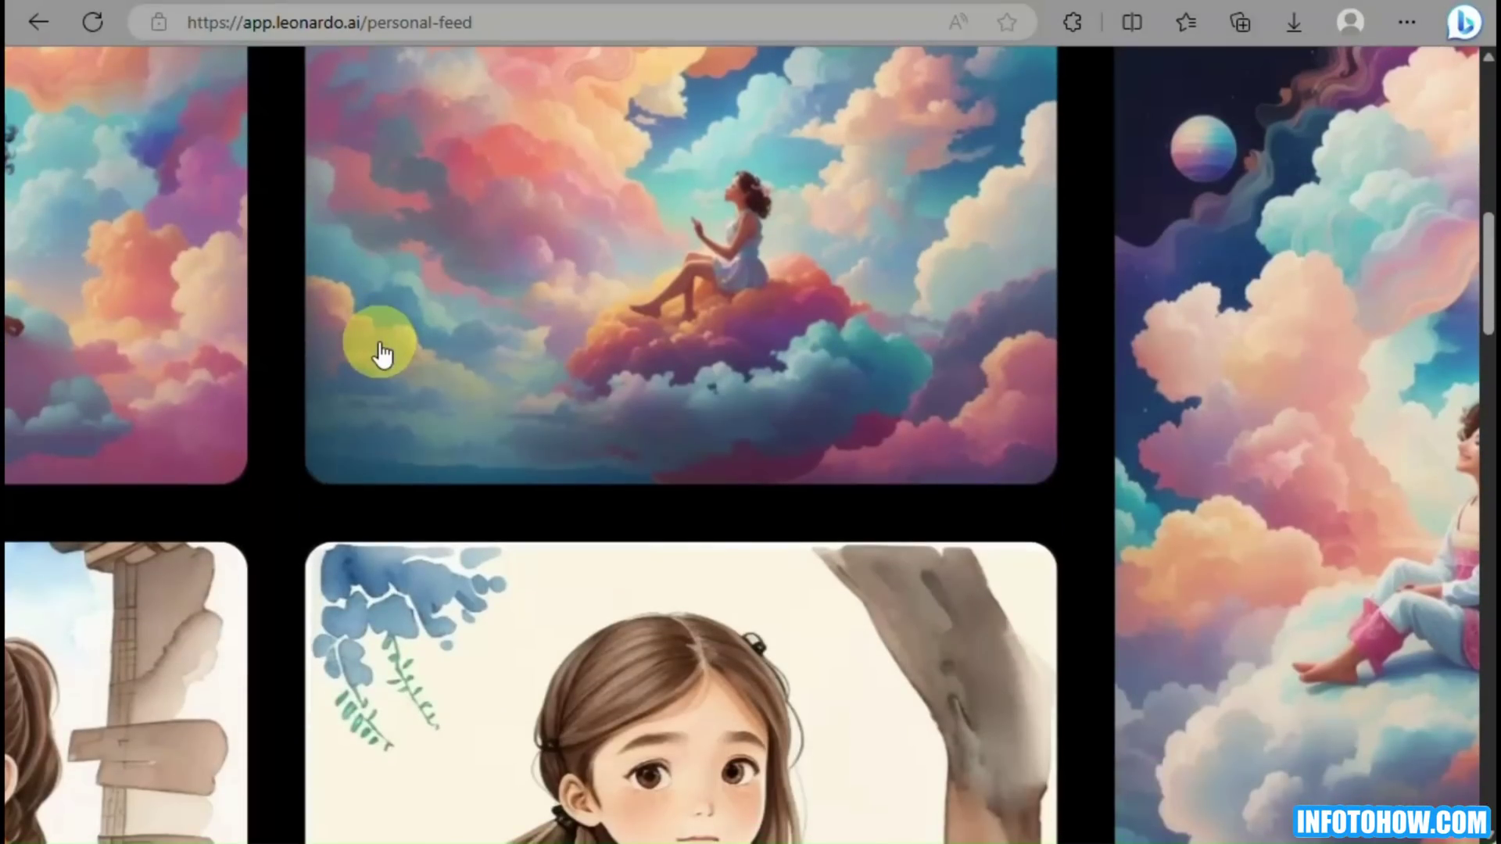
scroll(380, 353, left, 3)
scroll(381, 352, left, 2)
scroll(382, 352, down, 3)
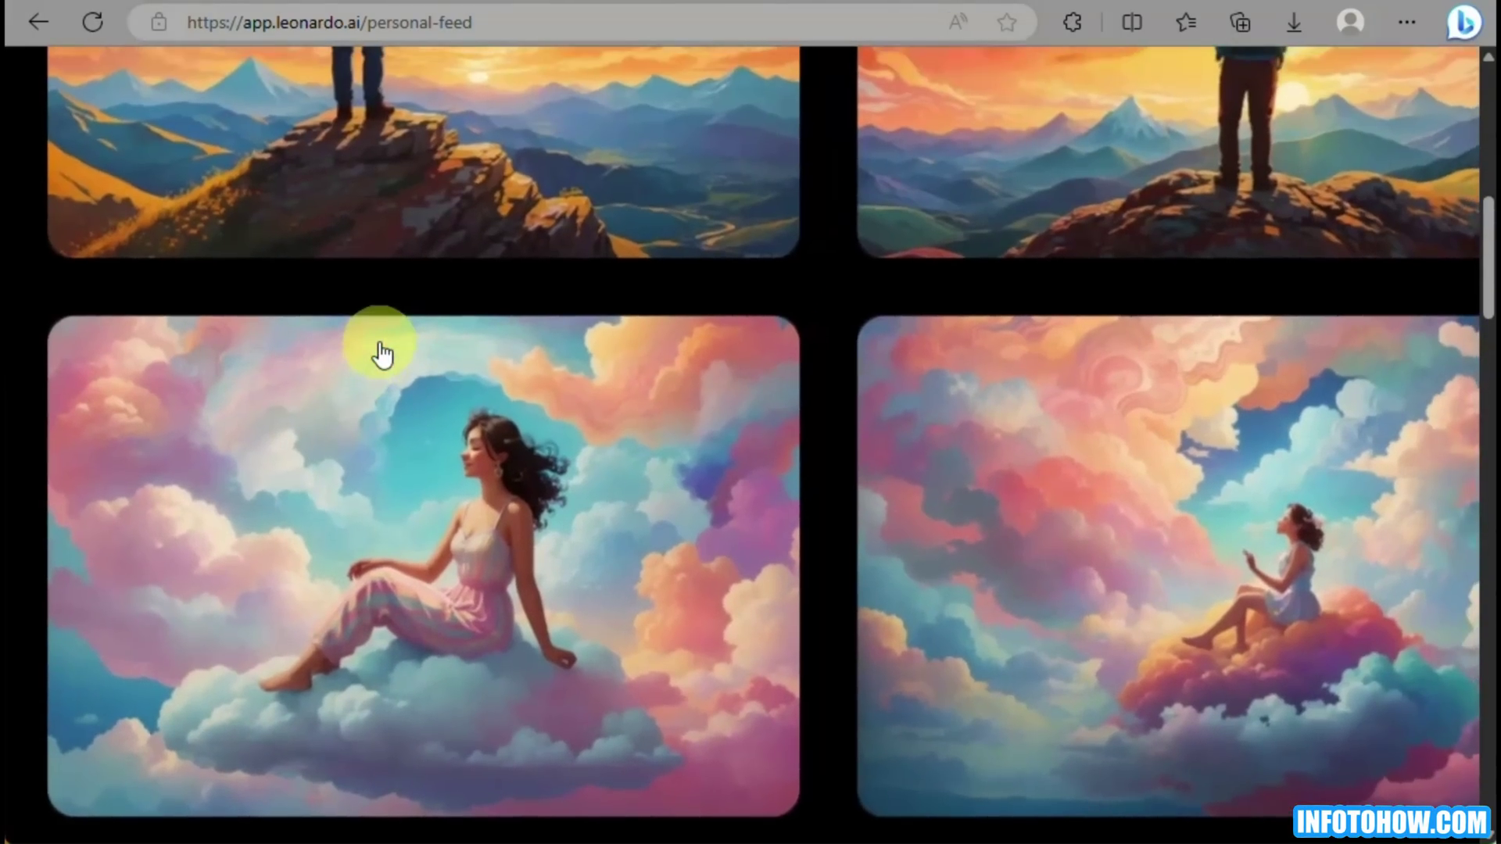
scroll(378, 345, down, 5)
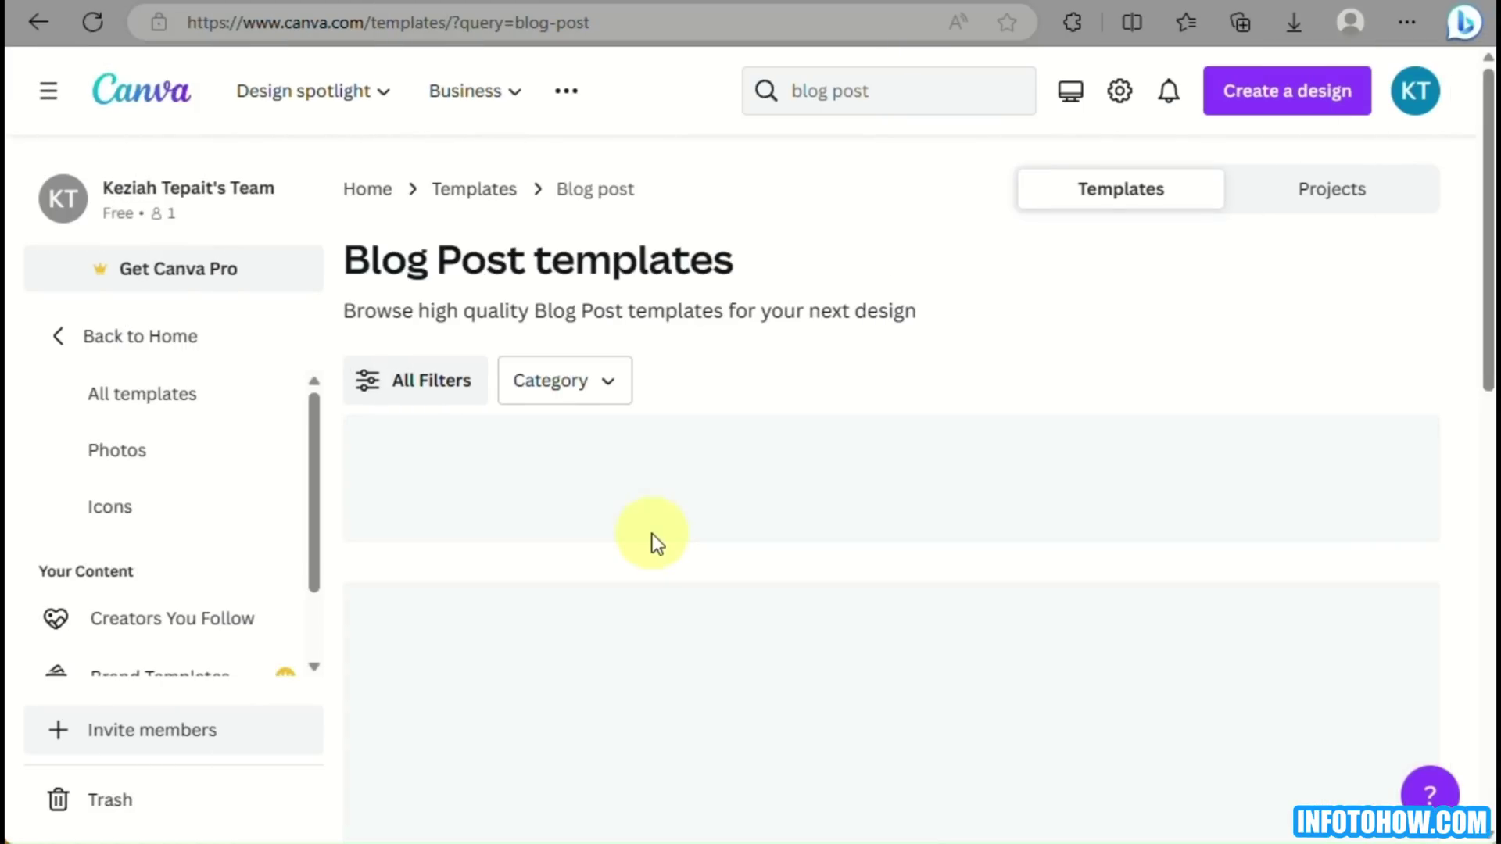
scroll(652, 534, down, 2)
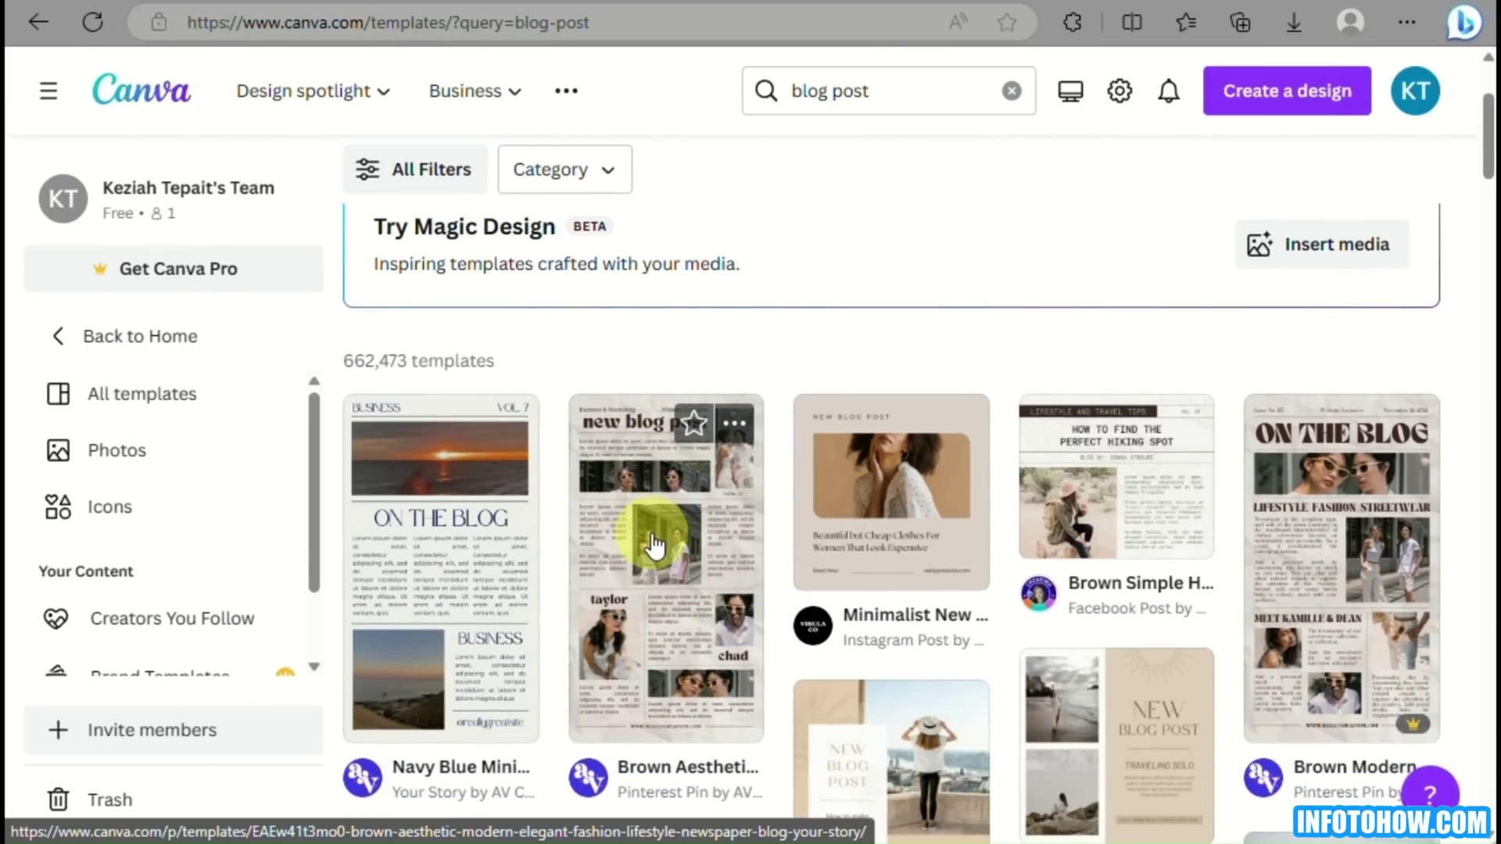
scroll(652, 543, down, 2)
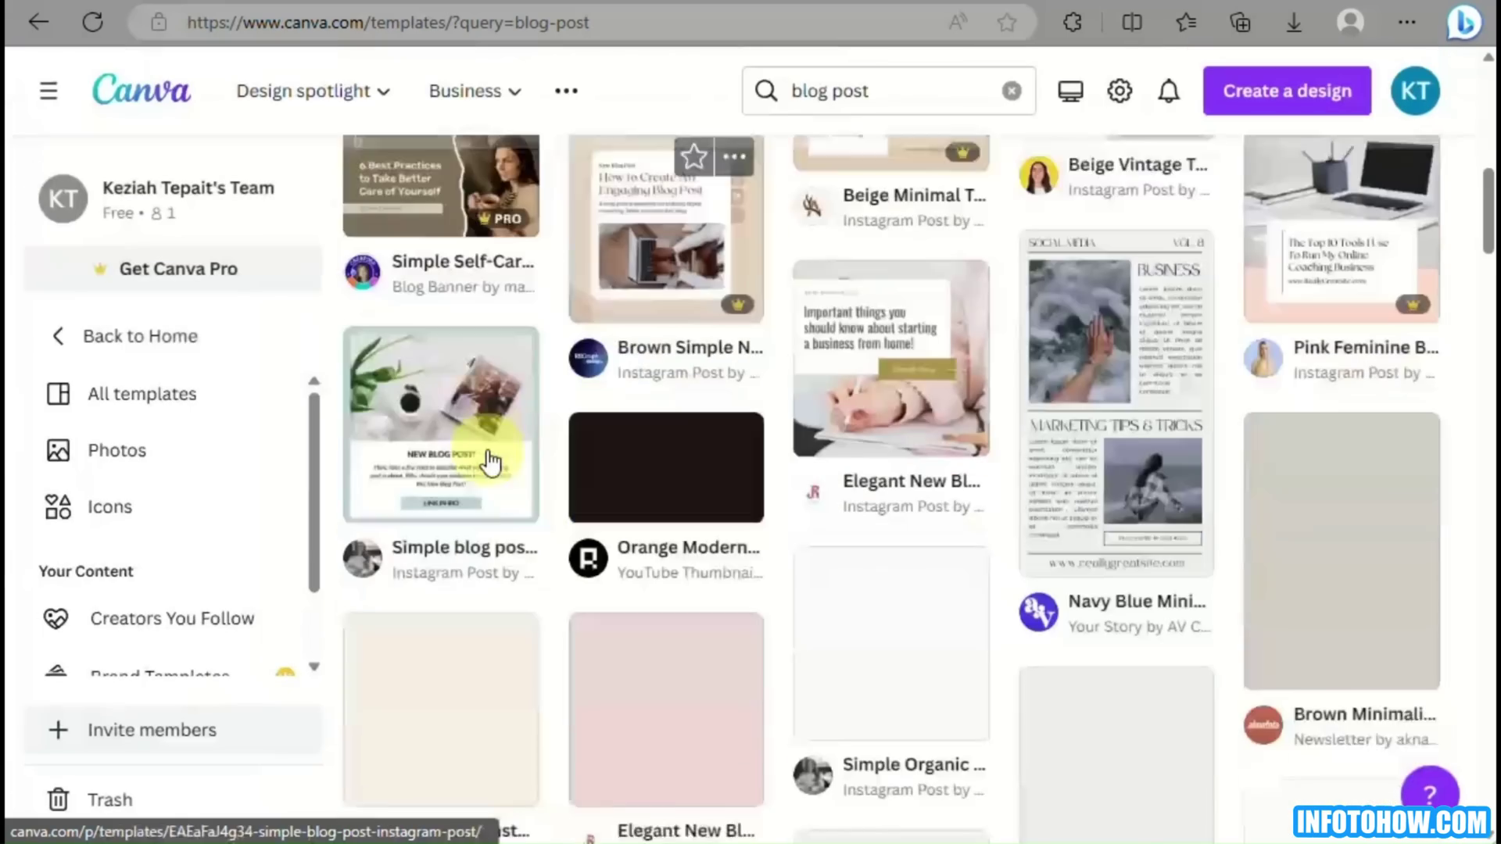
scroll(487, 450, down, 3)
scroll(487, 450, up, 5)
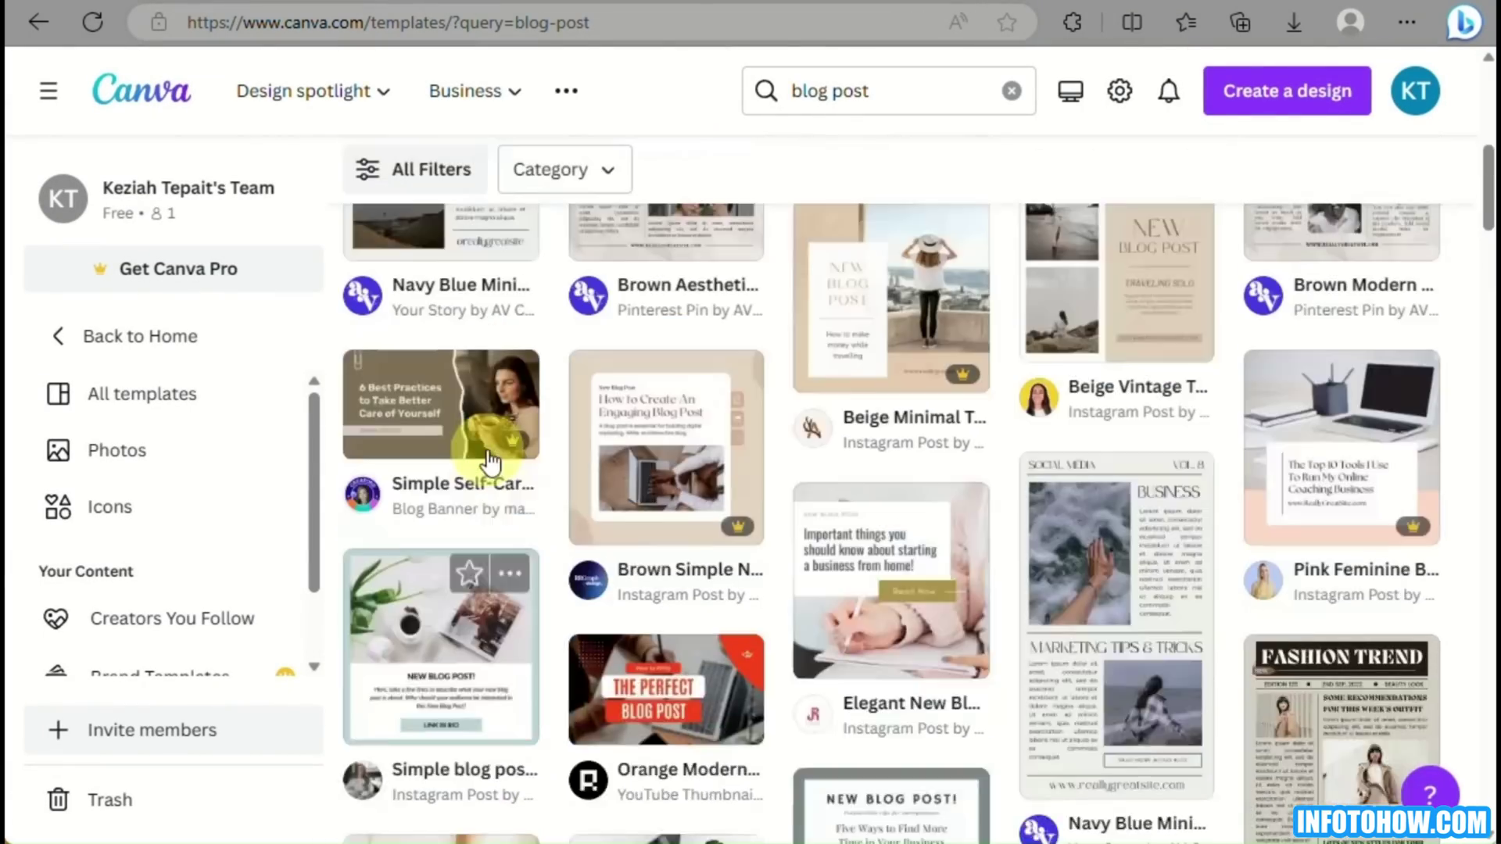
scroll(470, 468, up, 3)
scroll(704, 492, down, 1)
mouse_move(664, 559)
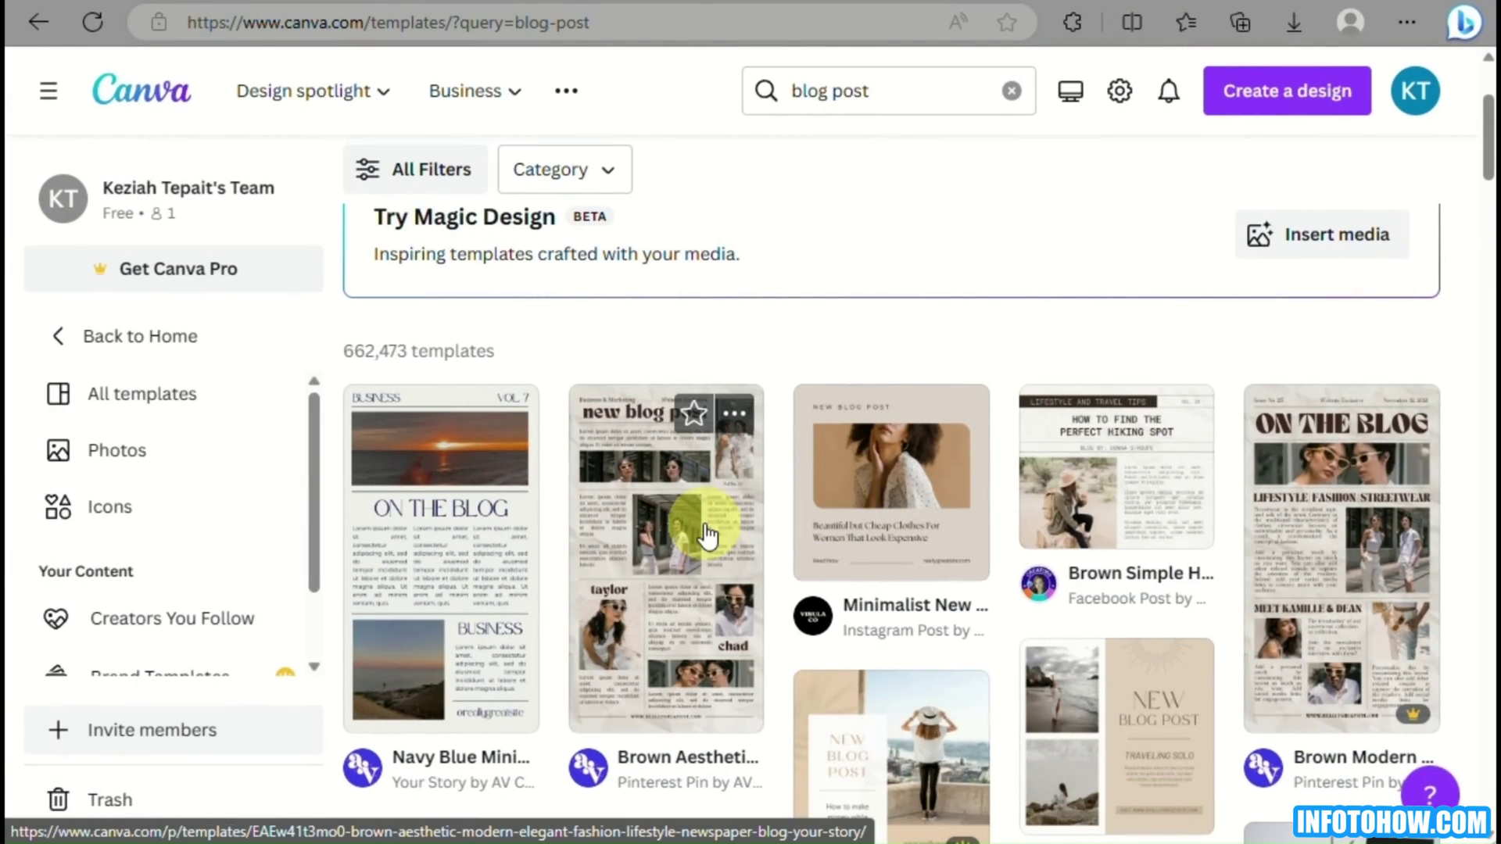
scroll(708, 535, down, 5)
scroll(708, 534, up, 4)
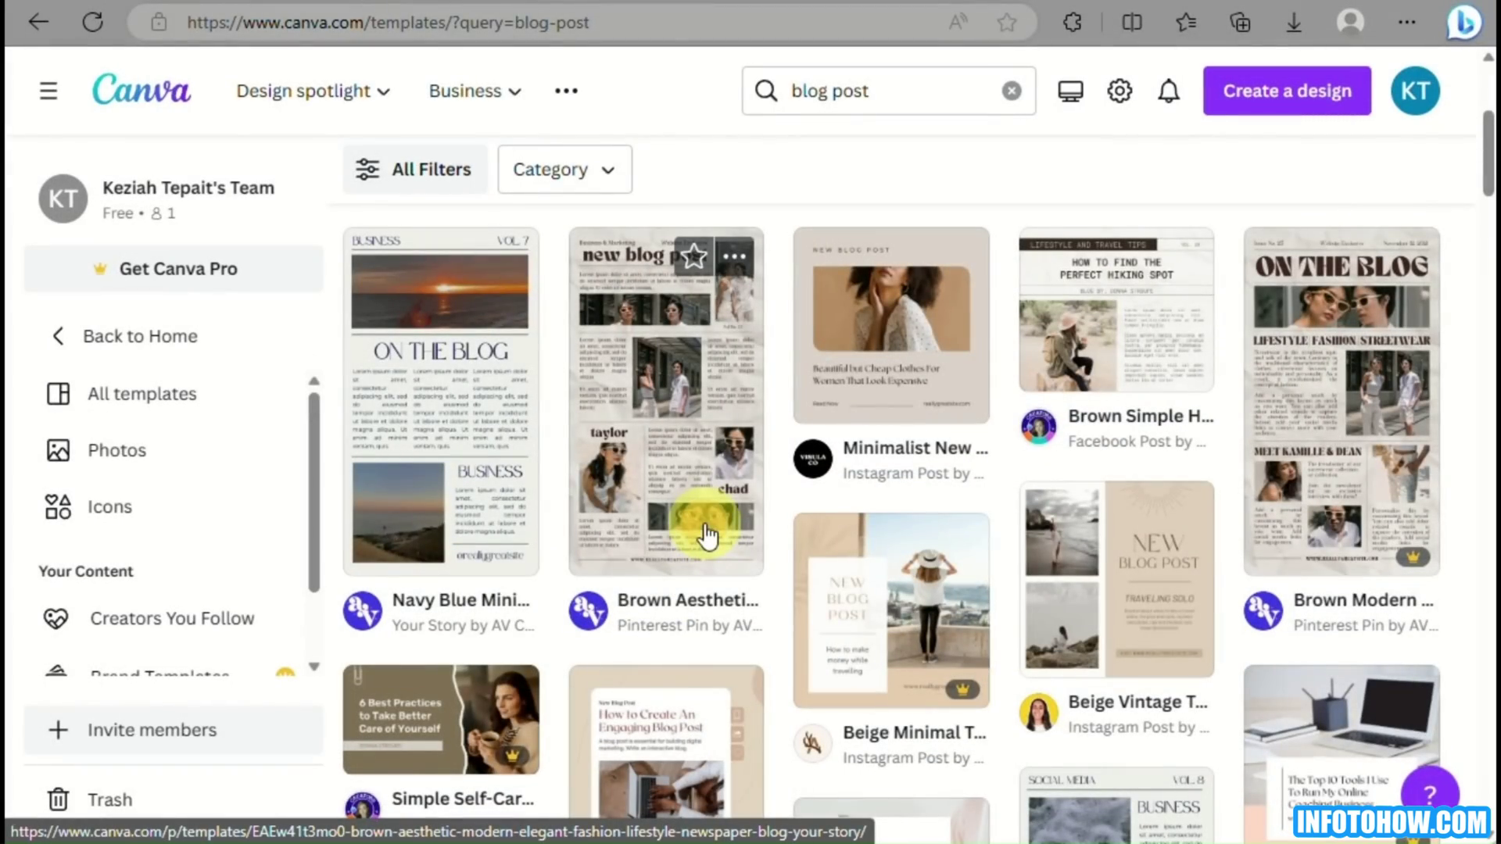
Open the Brown Aesthetic newspaper template, then the New Mag Post flower magazine template
click(704, 534)
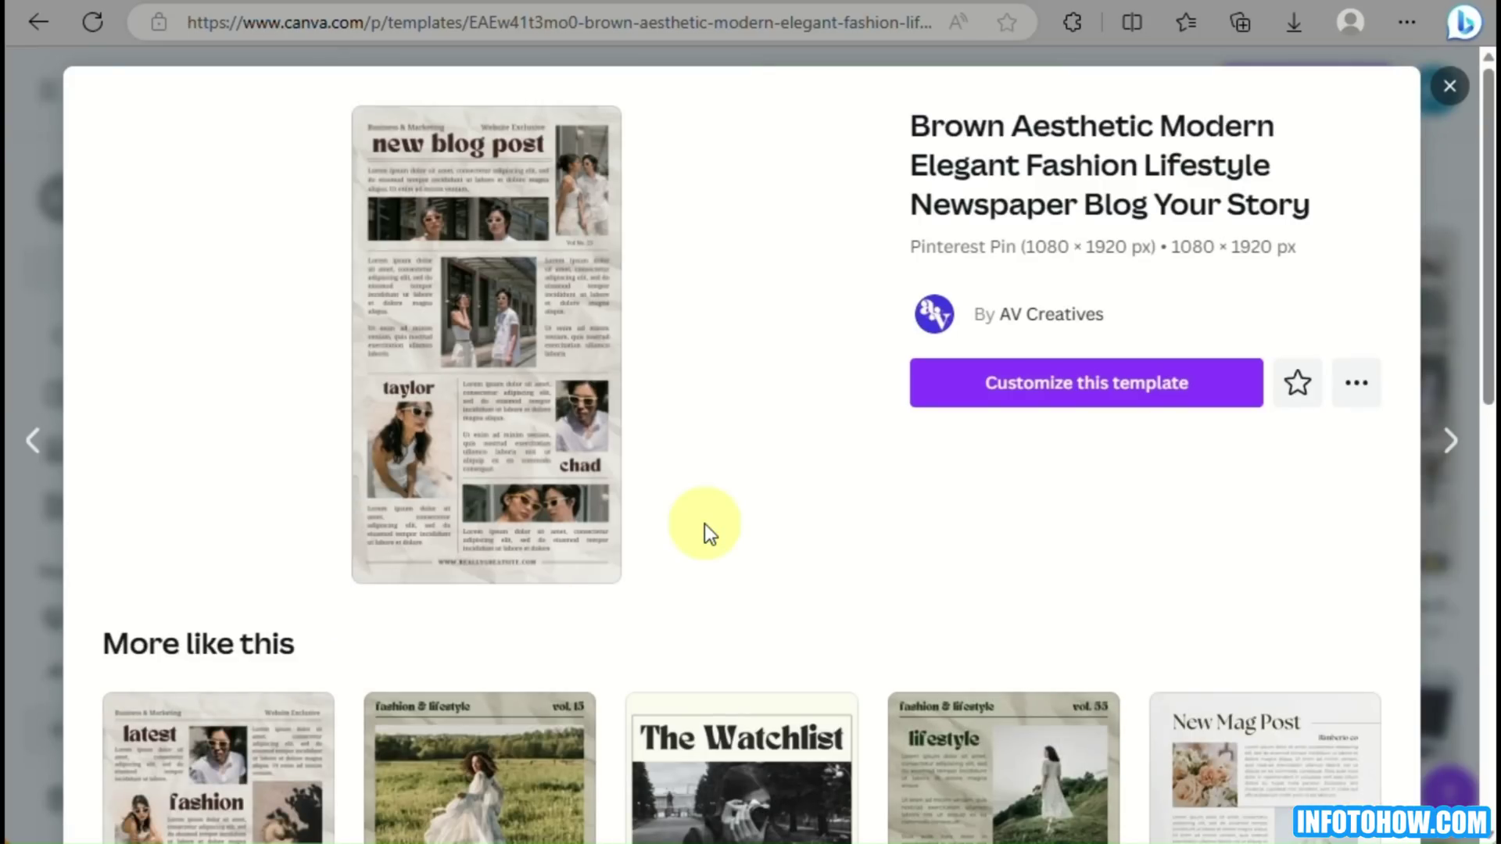
scroll(705, 533, down, 3)
scroll(705, 533, down, 3)
scroll(705, 534, up, 2)
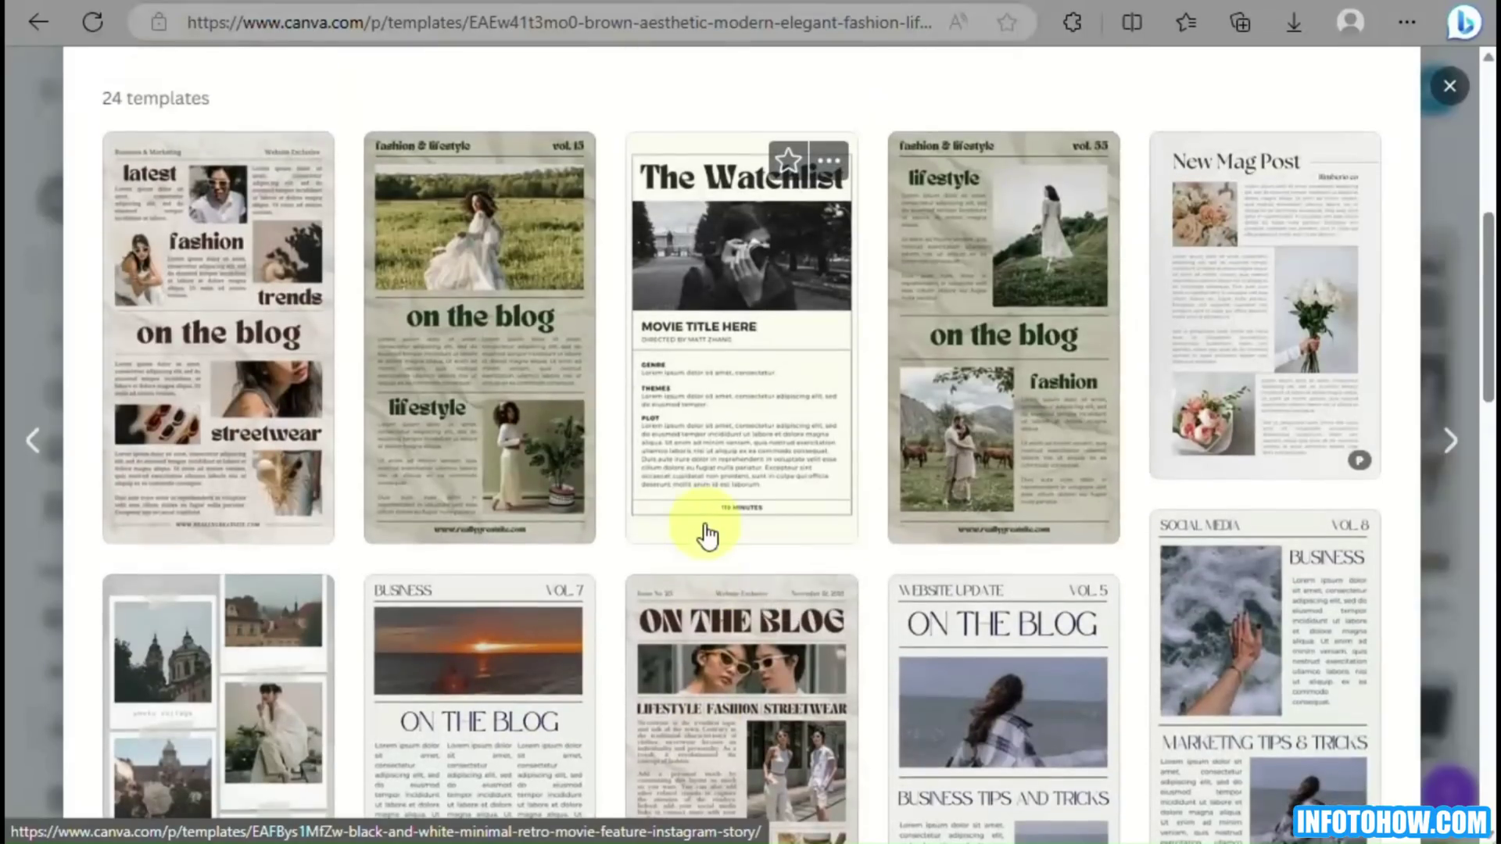
scroll(1035, 543, down, 3)
scroll(1035, 542, down, 2)
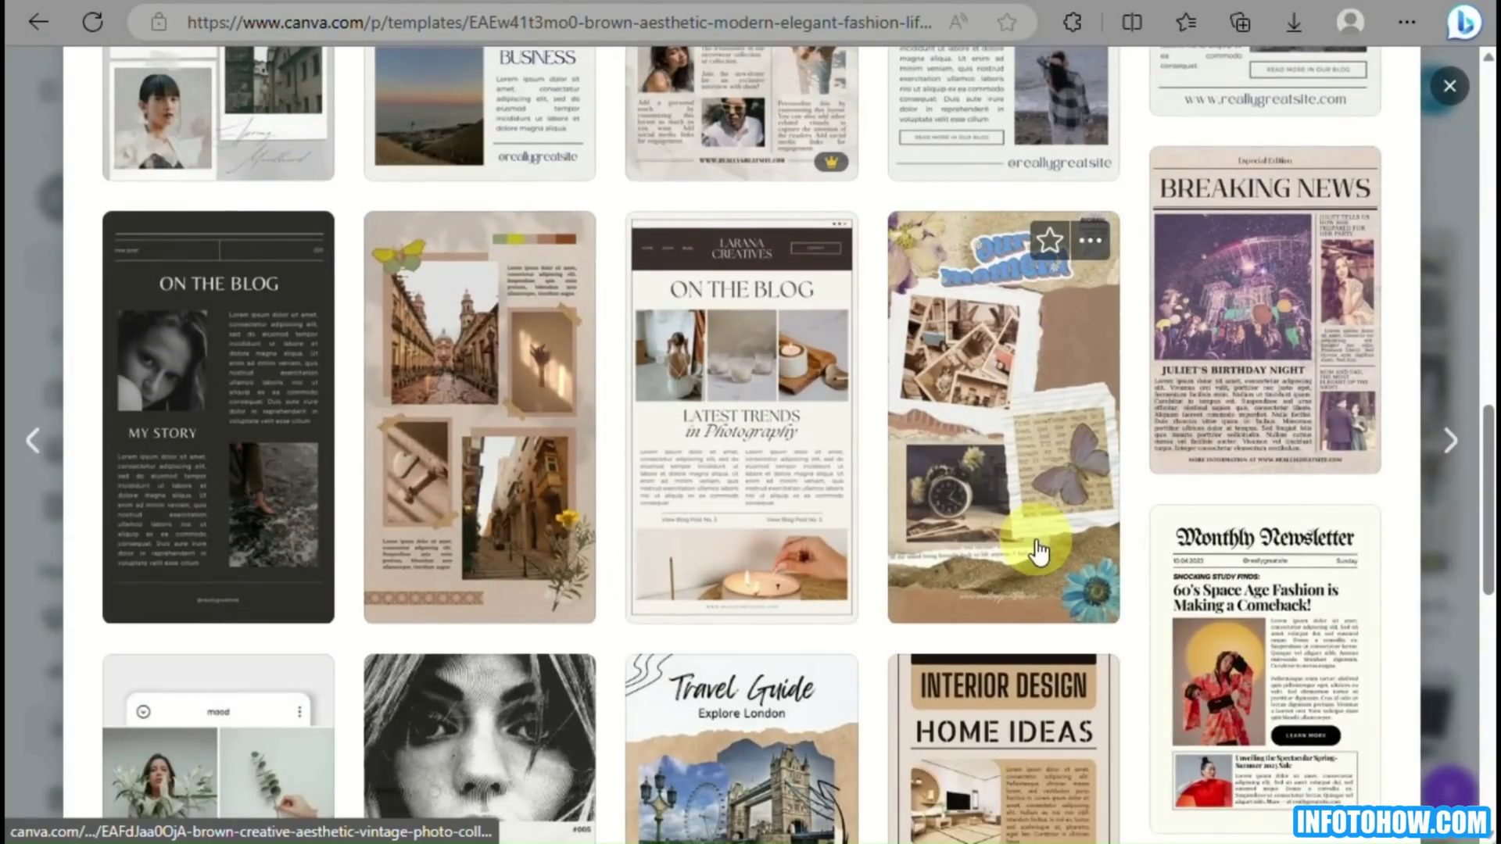
scroll(1035, 552, down, 3)
scroll(1036, 552, down, 2)
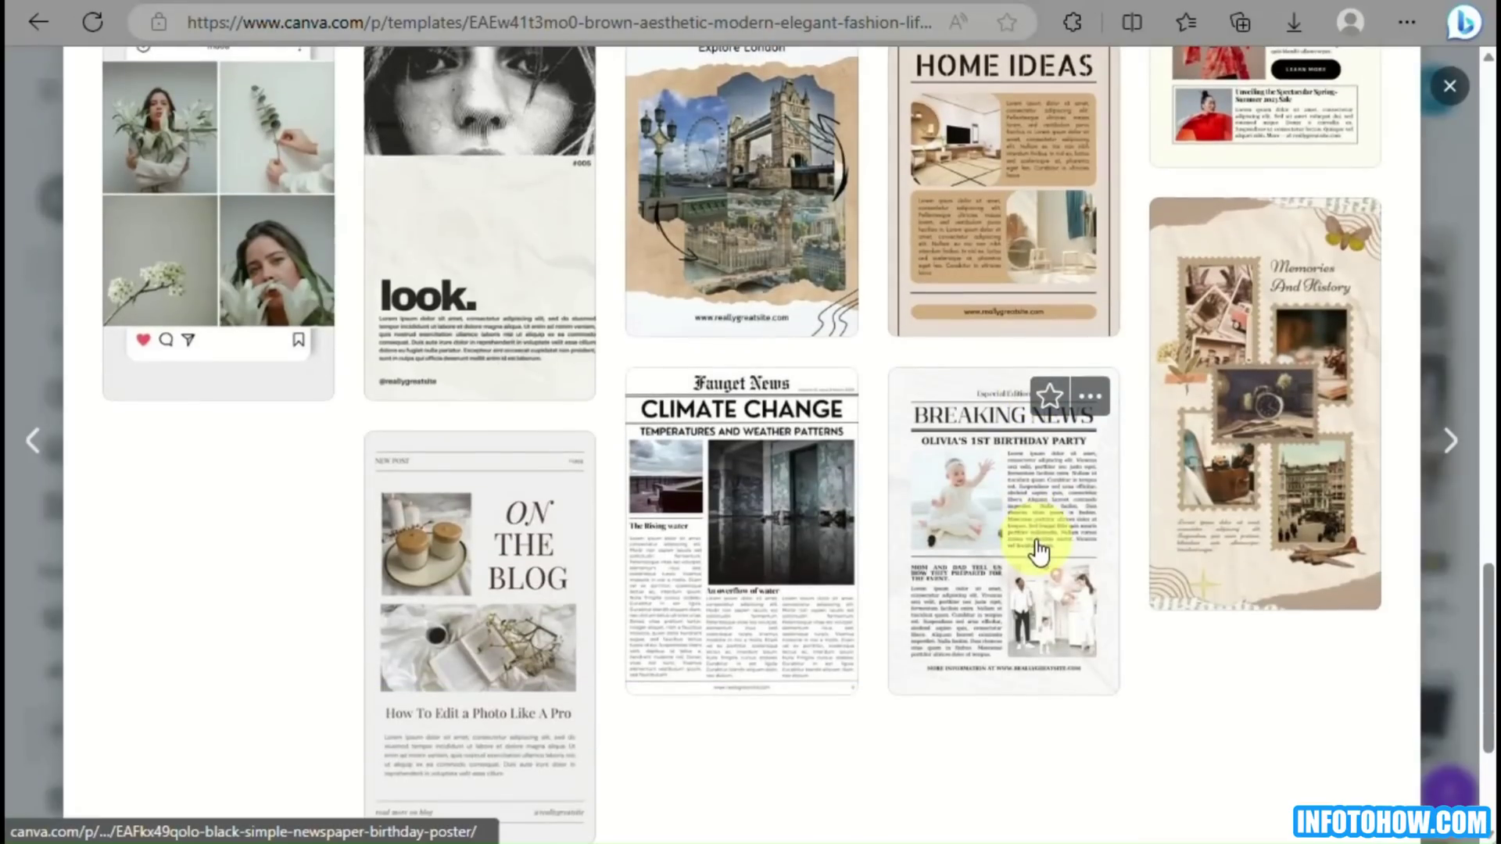
scroll(1040, 551, up, 3)
scroll(1039, 551, up, 3)
scroll(1039, 551, up, 1)
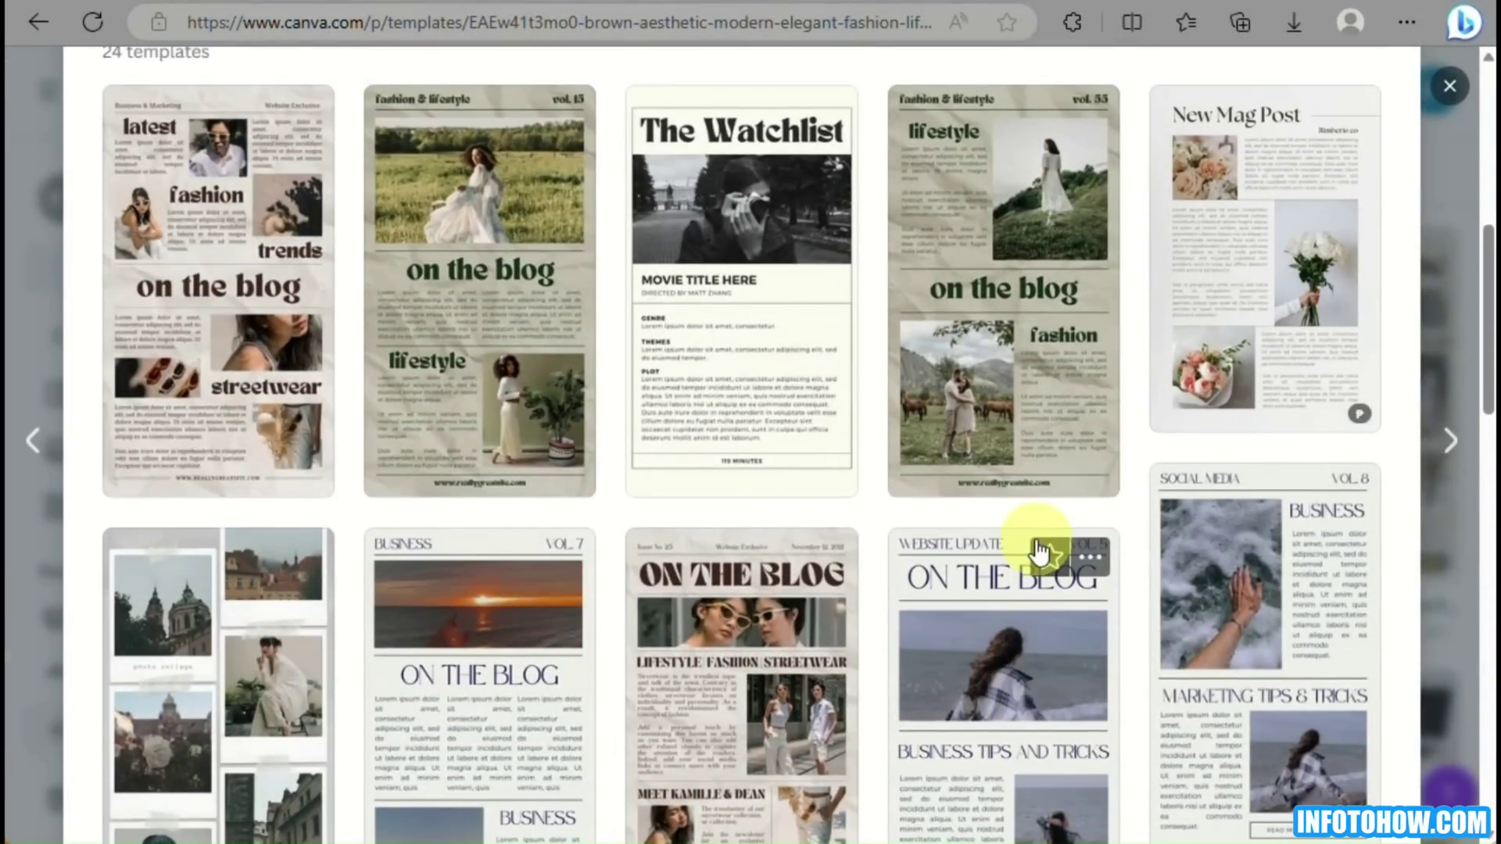
click(1227, 311)
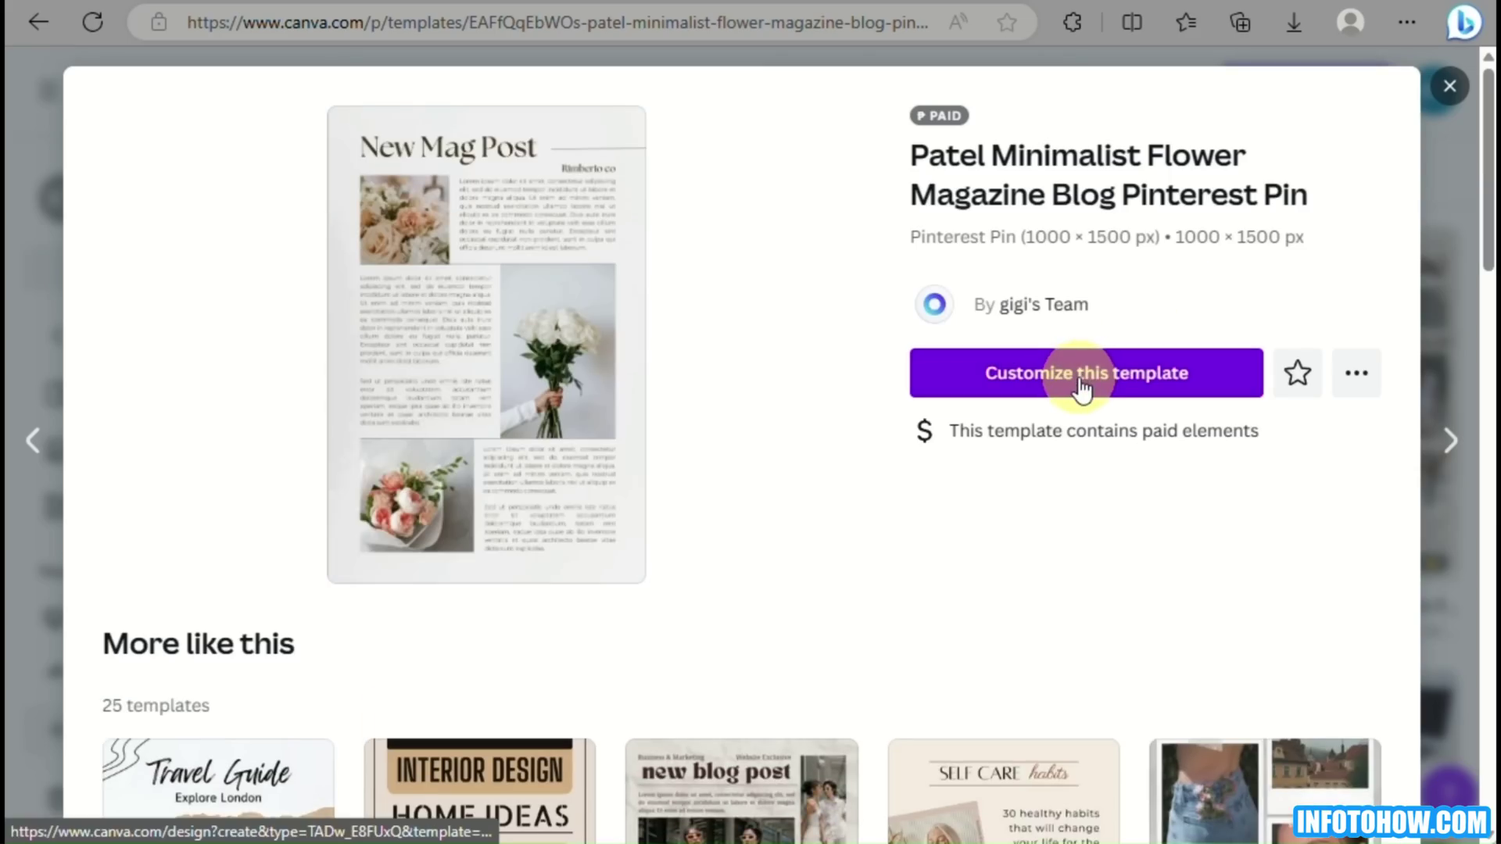
Start editing the New Mag Post template and select its page background
click(1080, 377)
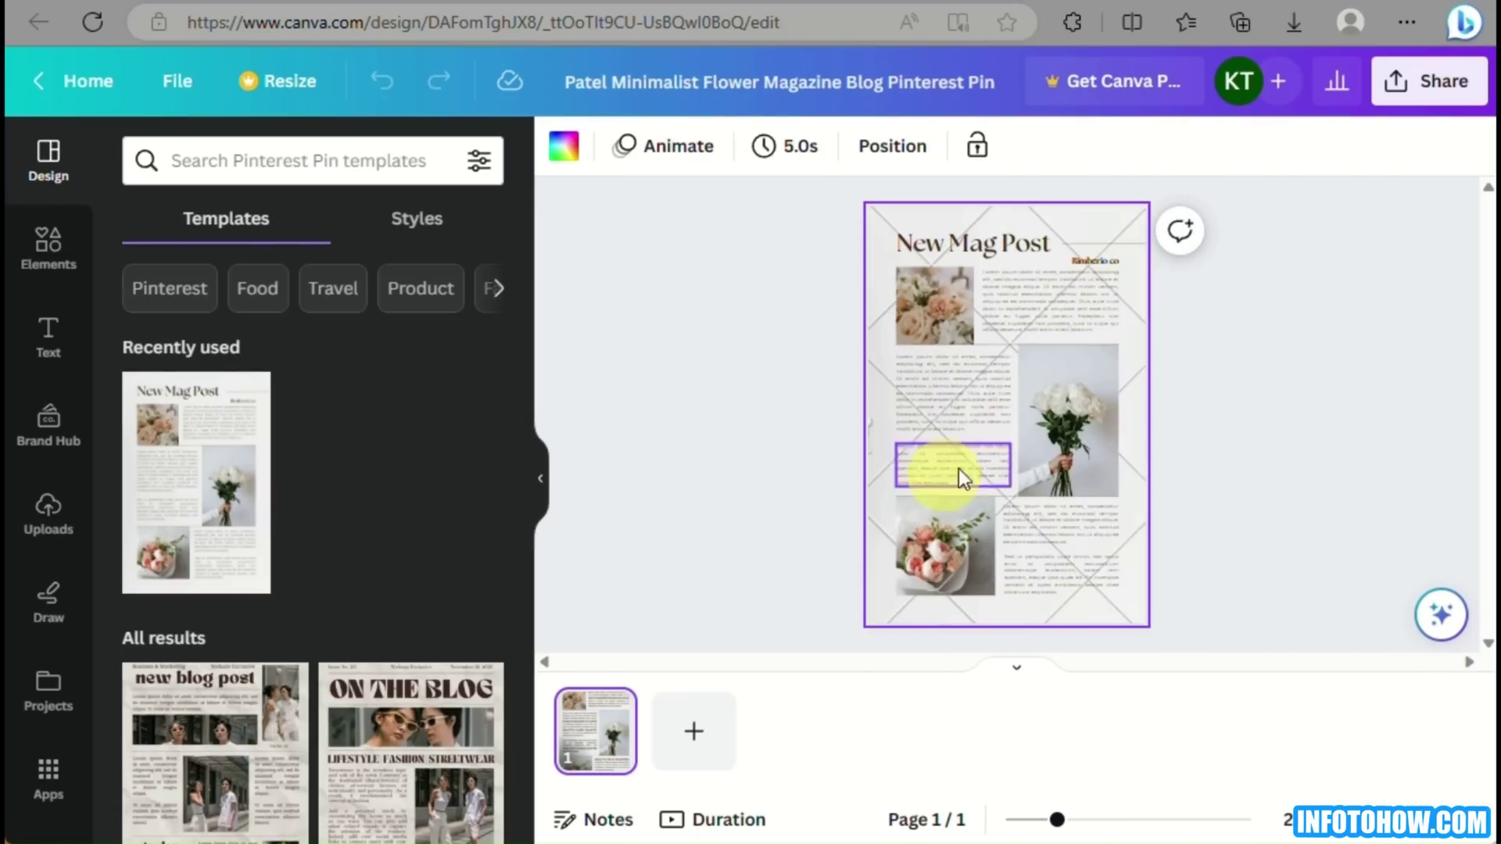
click(540, 479)
scroll(801, 332, up, 2)
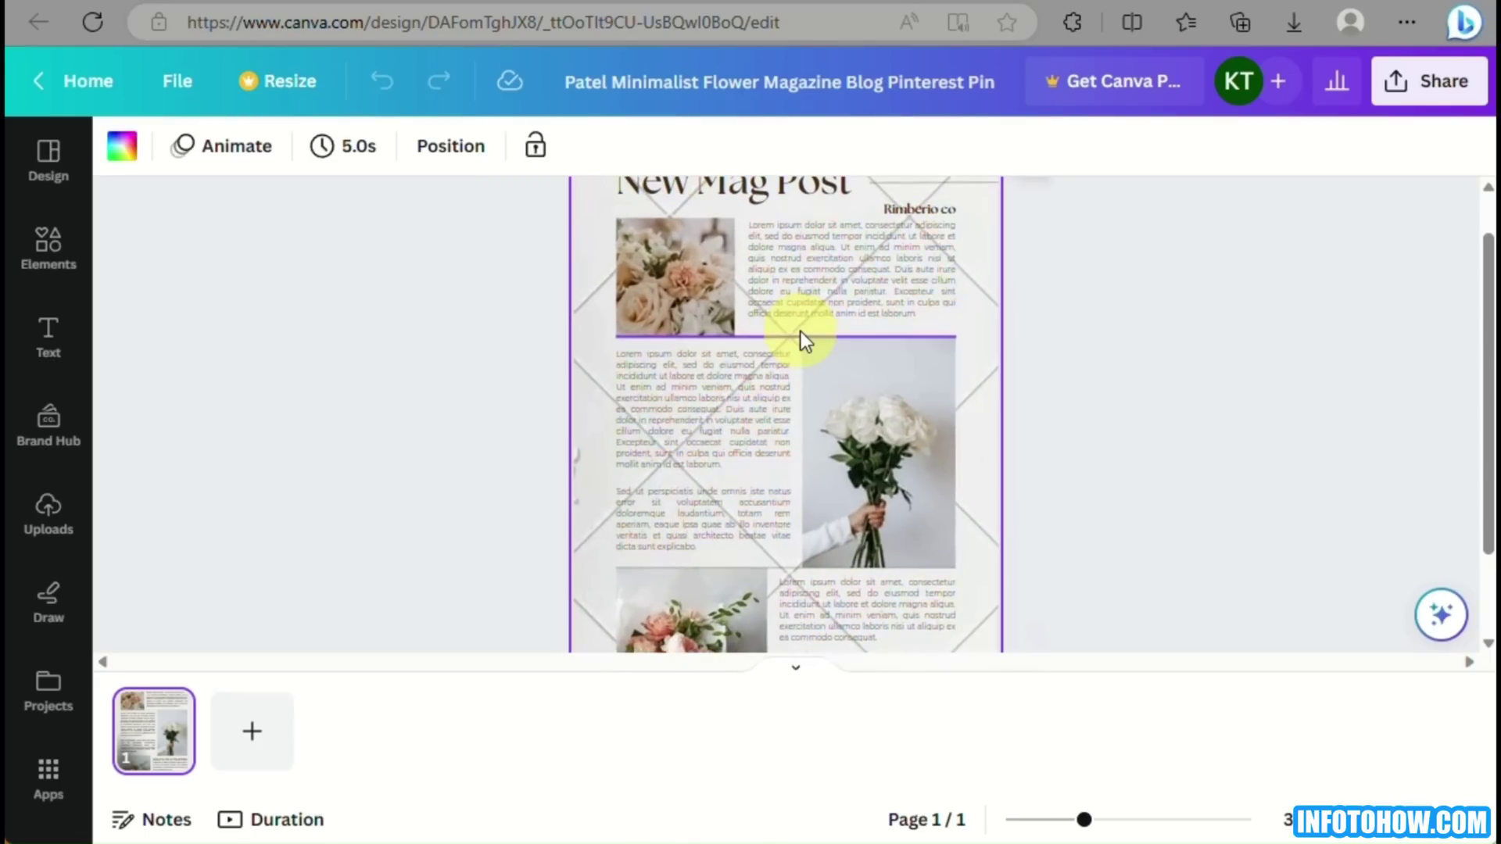
scroll(801, 332, up, 1)
click(804, 241)
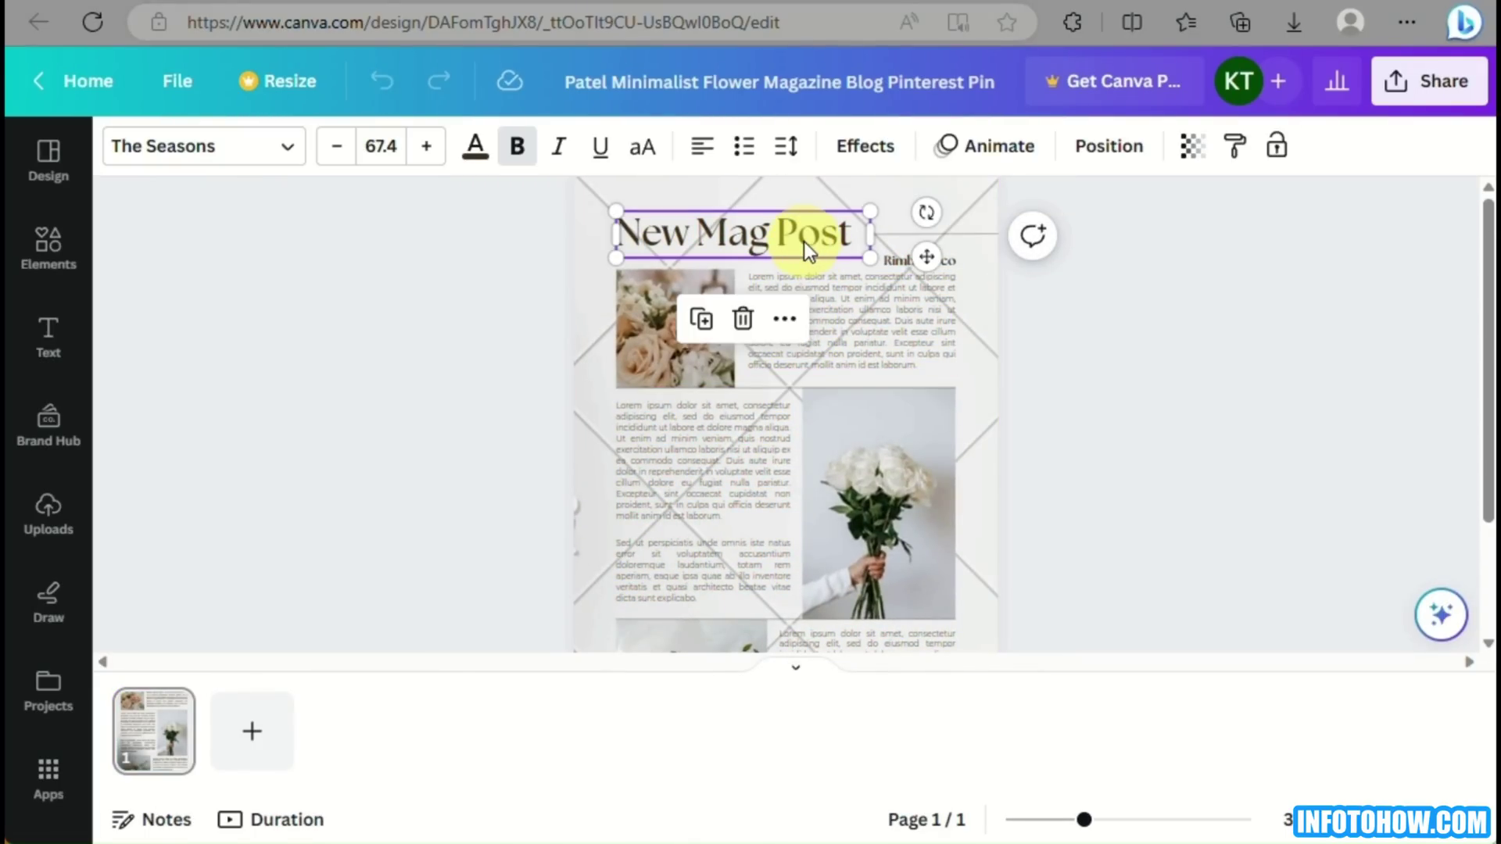
click(933, 369)
Apply a yellow 'texture watercolor' photo as the page background
click(48, 246)
click(338, 160)
text(texture)
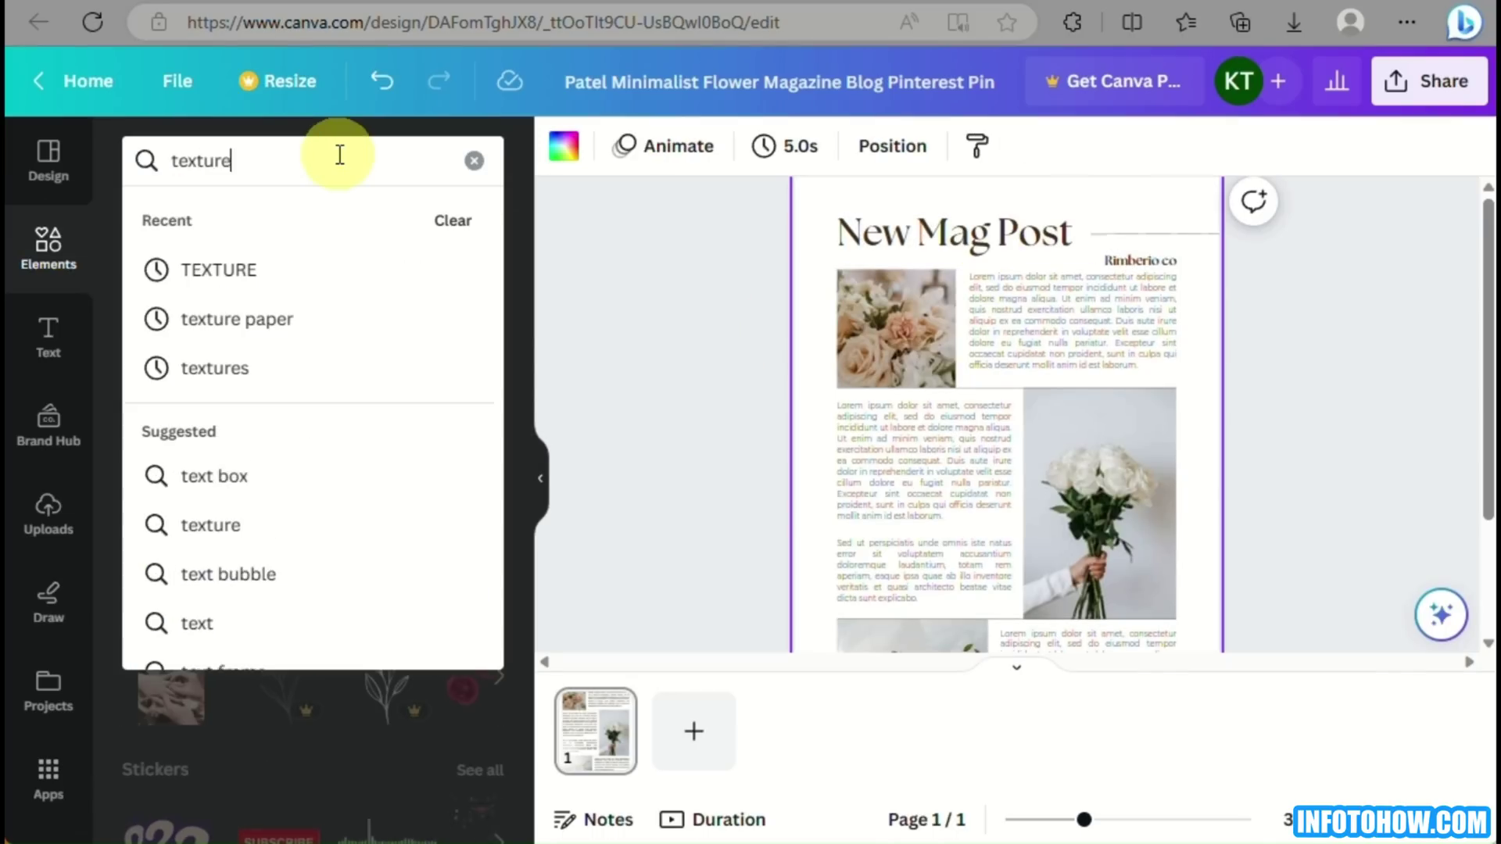
text( watercolor)
key(Return)
click(296, 218)
scroll(485, 529, down, 5)
scroll(406, 728, down, 5)
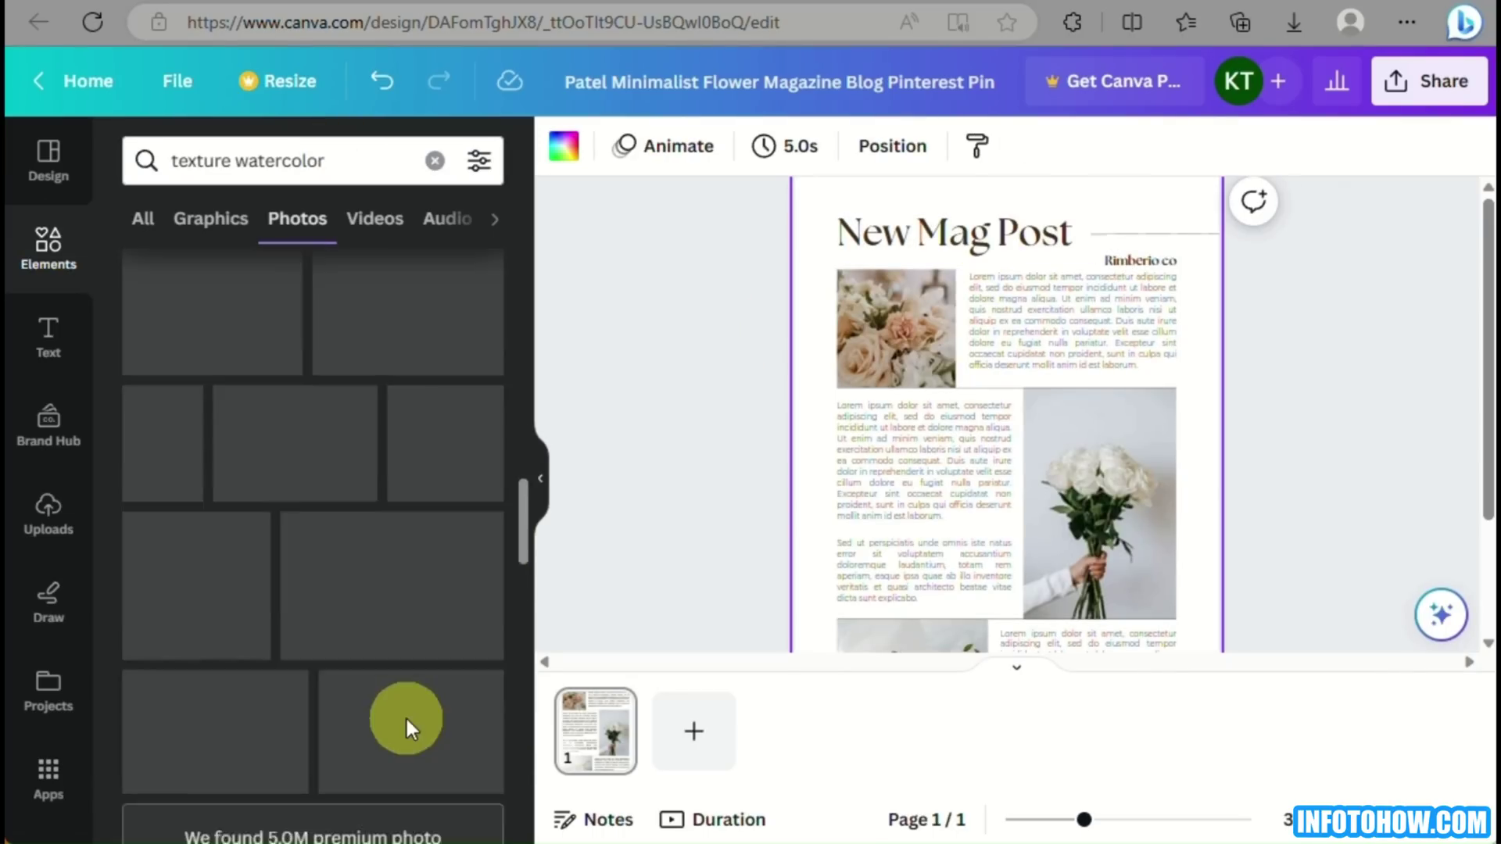
scroll(262, 664, down, 2)
click(206, 462)
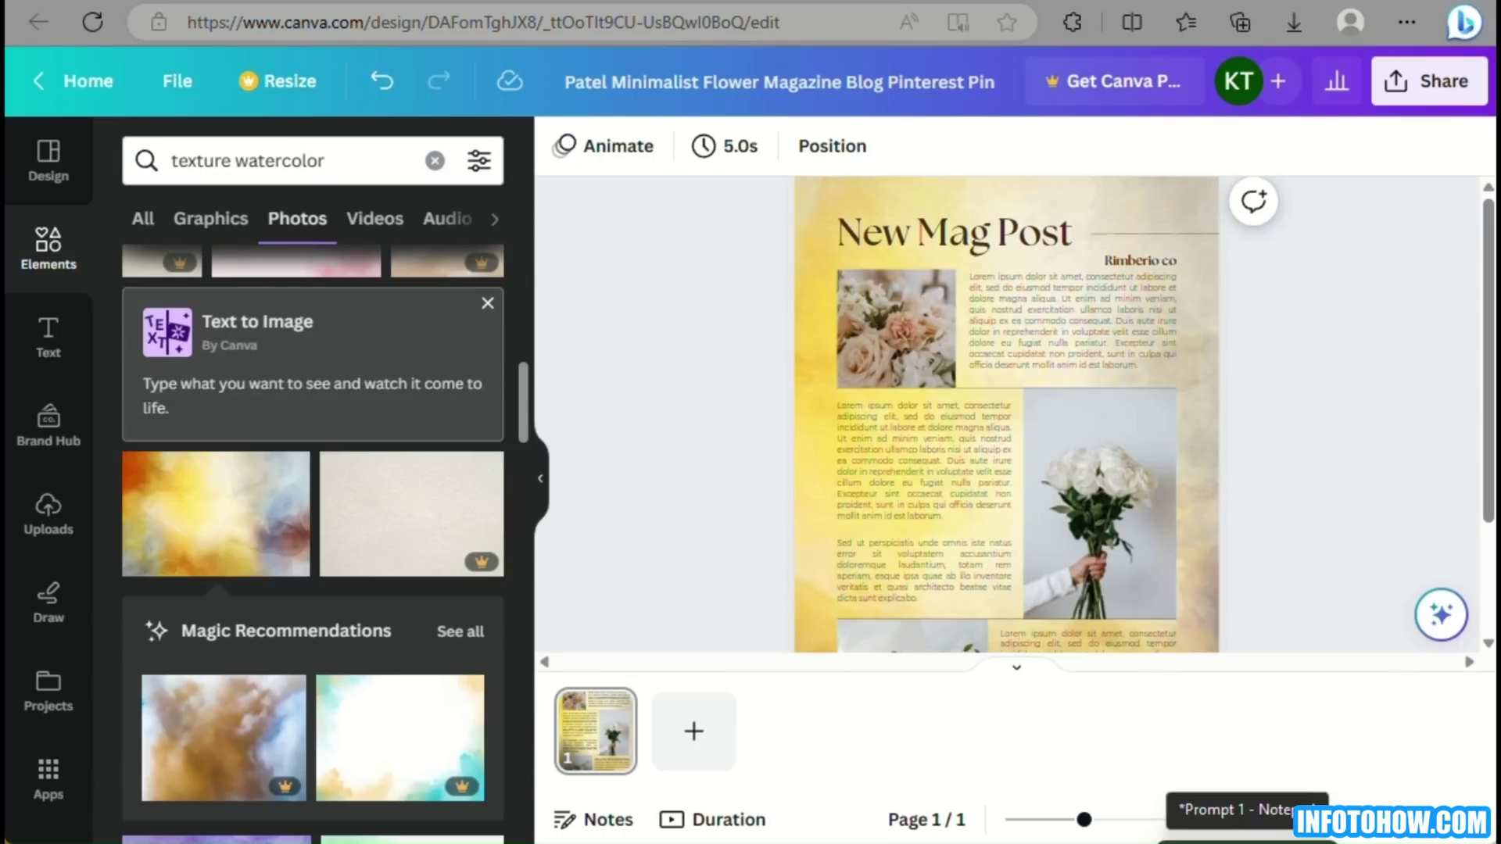
click(1247, 834)
scroll(429, 430, up, 10)
Paste the blog title into the heading, trim it, and set font size 30.4
drag(281, 285, 435, 312)
key(ctrl+c)
key(ctrl+v)
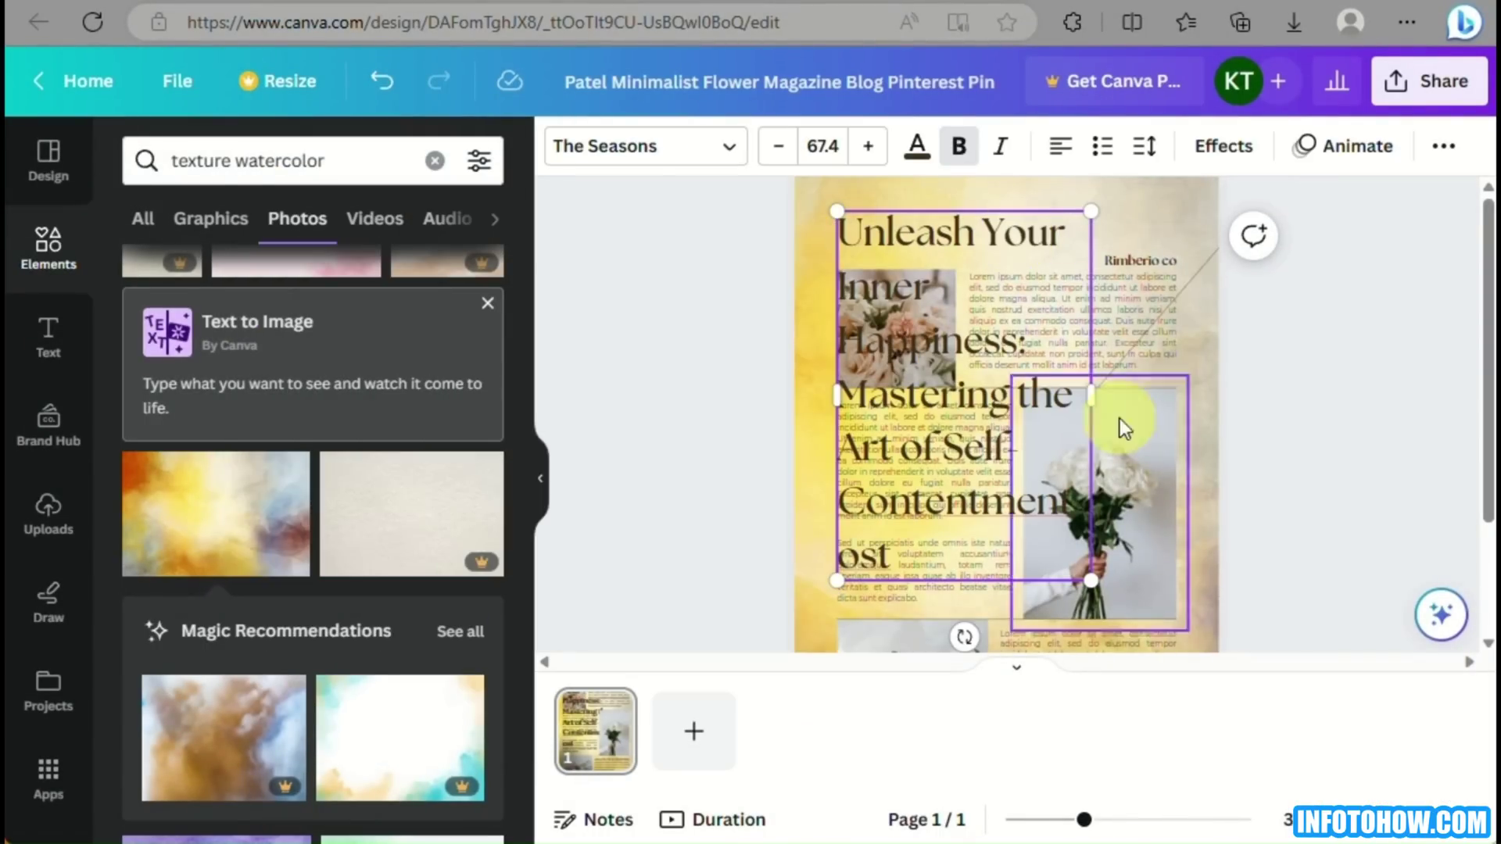
click(1029, 342)
key(ctrl+shift+End)
key(Delete)
click(823, 146)
text(30.4)
drag(923, 244, 836, 244)
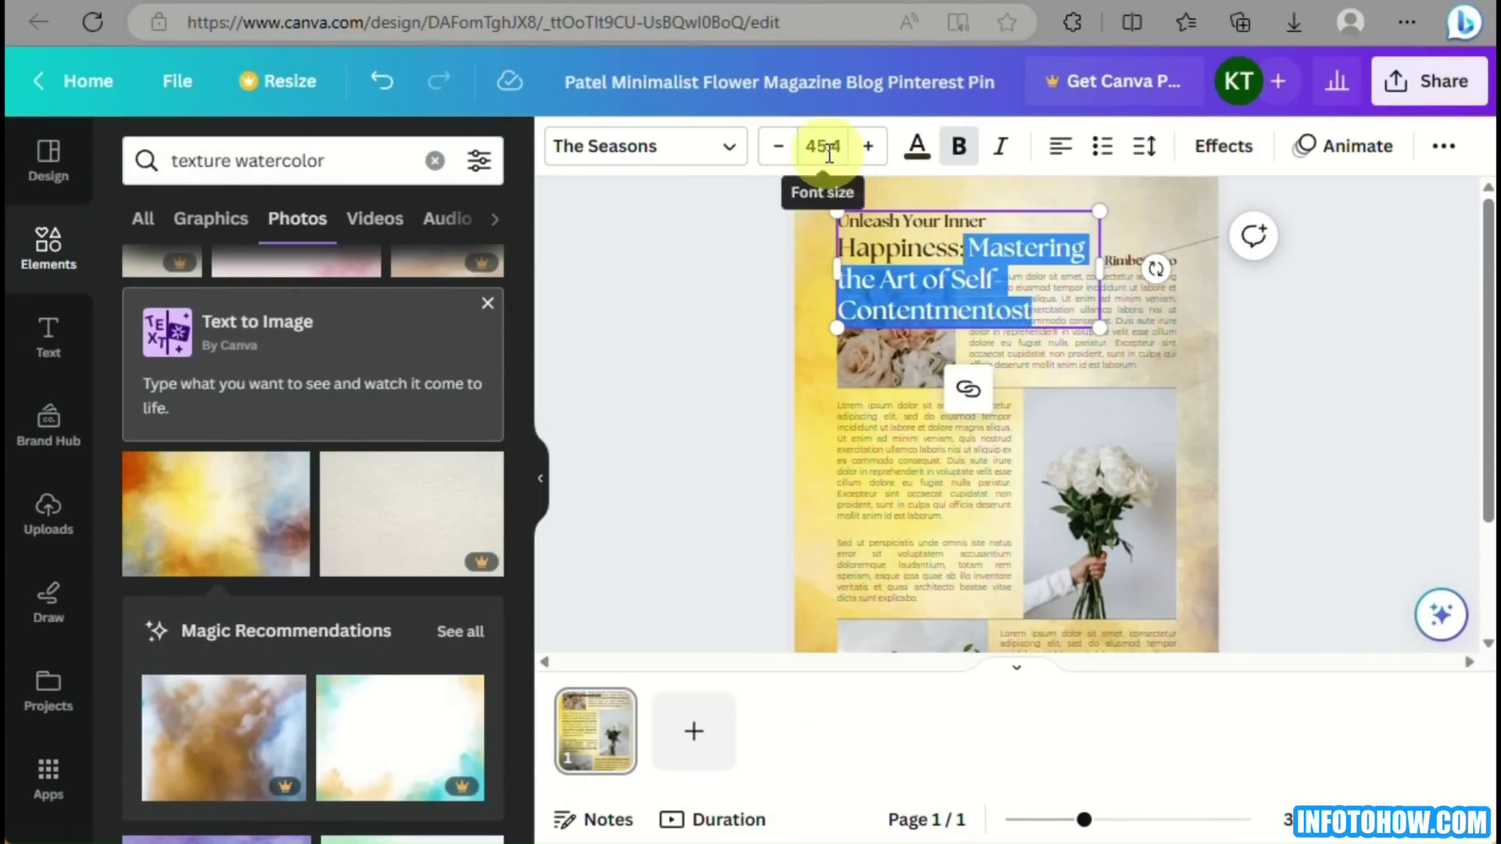
Move the subtitle text box onto one line beside 'Happiness'
click(1122, 270)
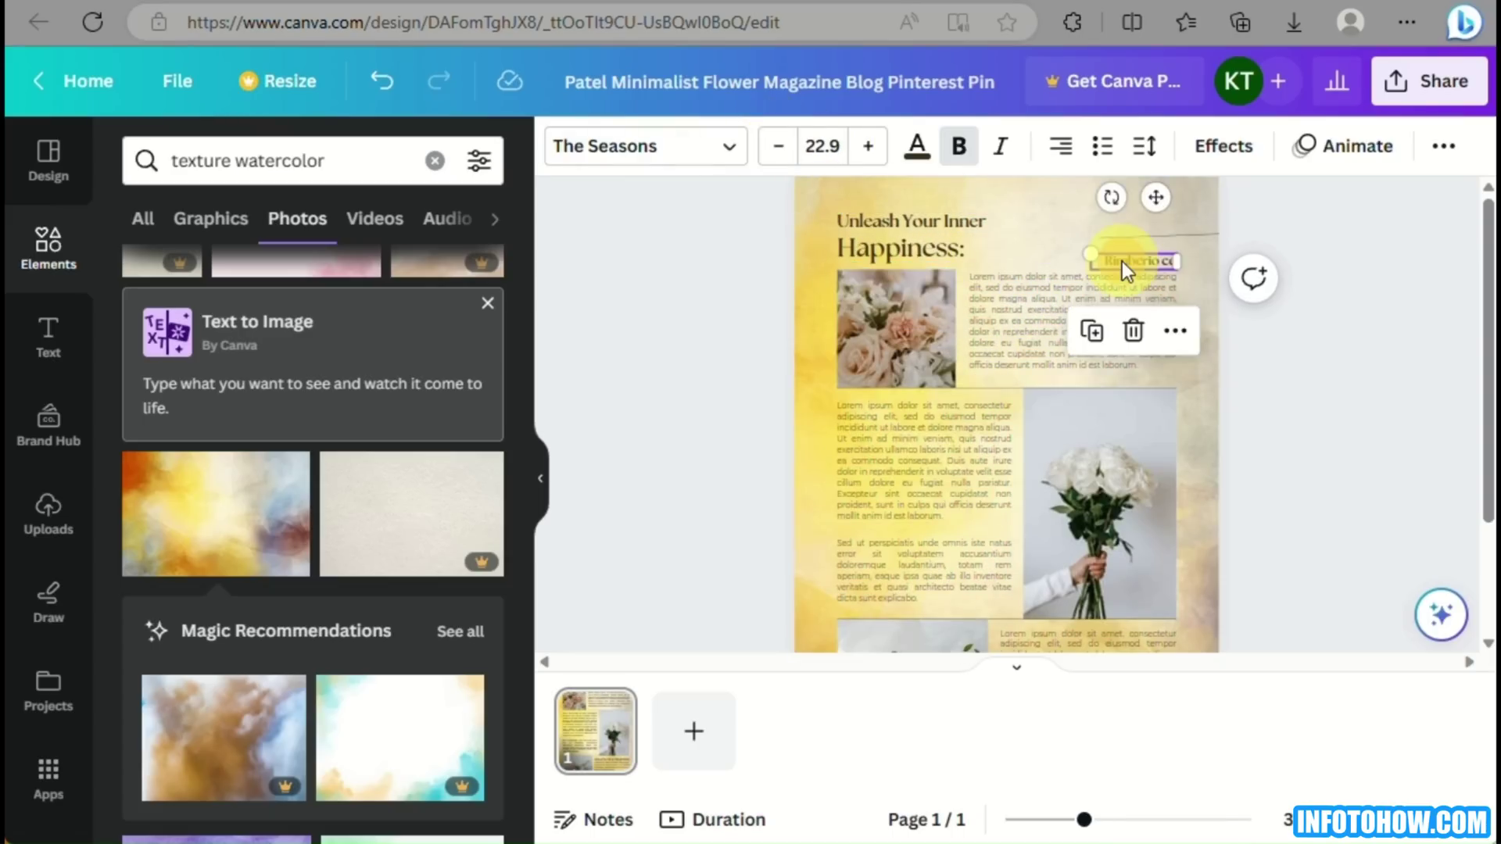
click(1020, 252)
scroll(1224, 350, up, 3)
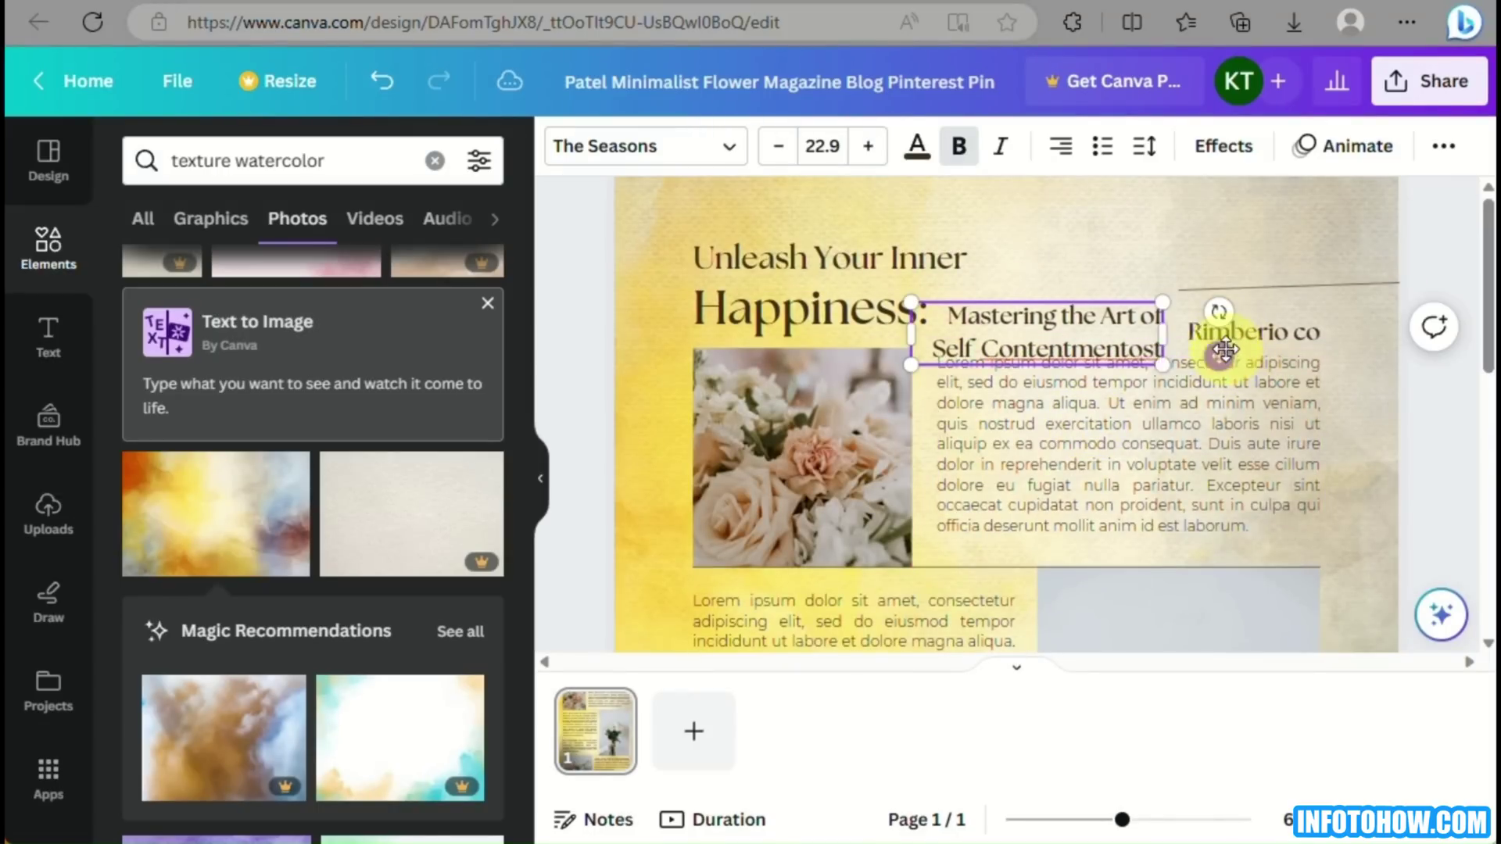
mouse_move(1222, 351)
mouse_down()
mouse_move(1240, 292)
mouse_move(1476, 274)
mouse_up()
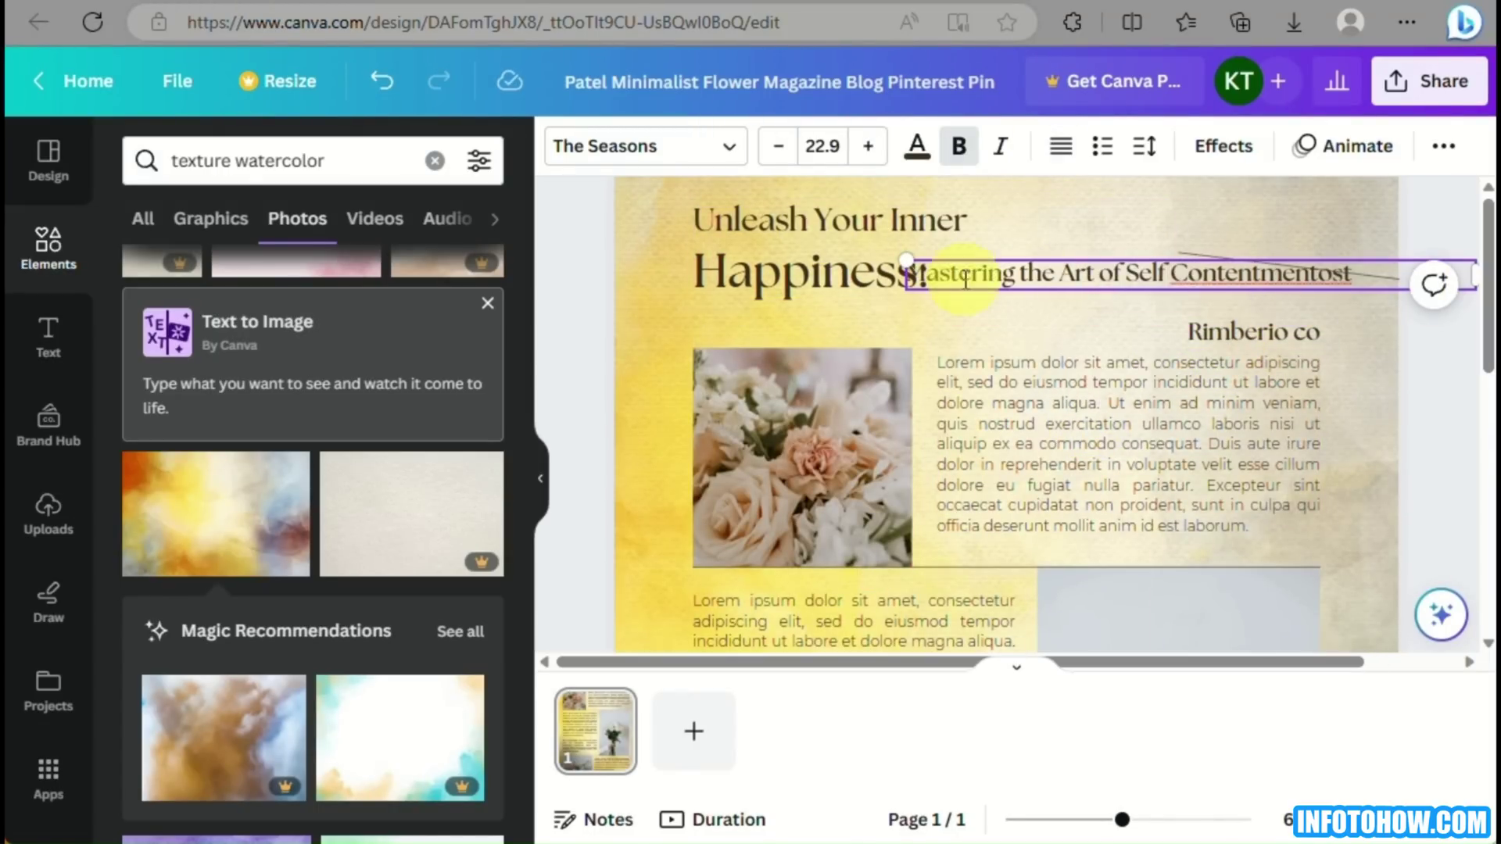
click(1179, 251)
Replace the placeholder paragraphs with the Introduction and Understanding Happiness text
click(1255, 331)
scroll(913, 387, down, 3)
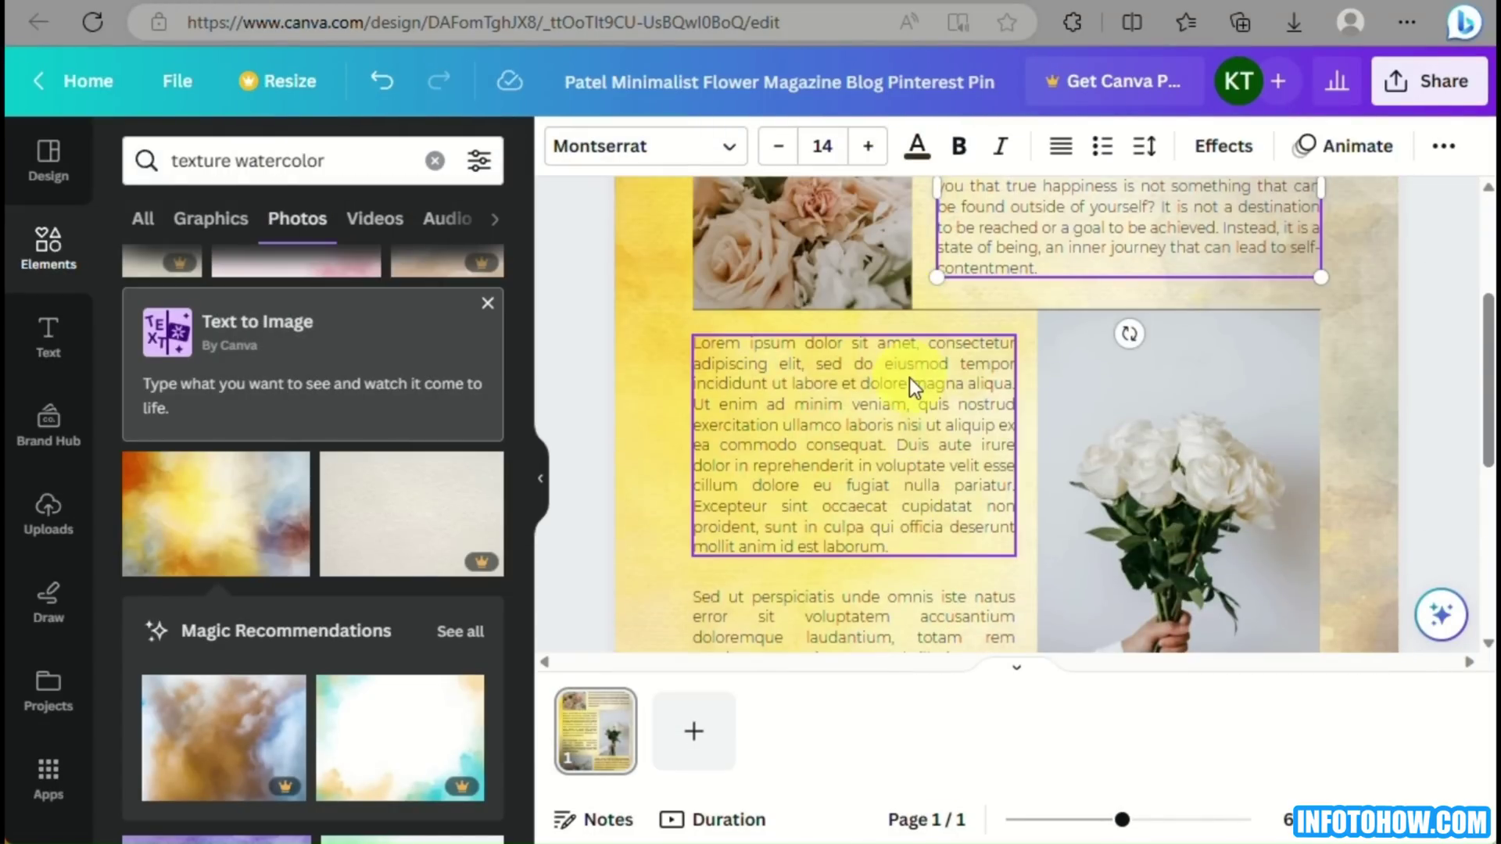
click(912, 387)
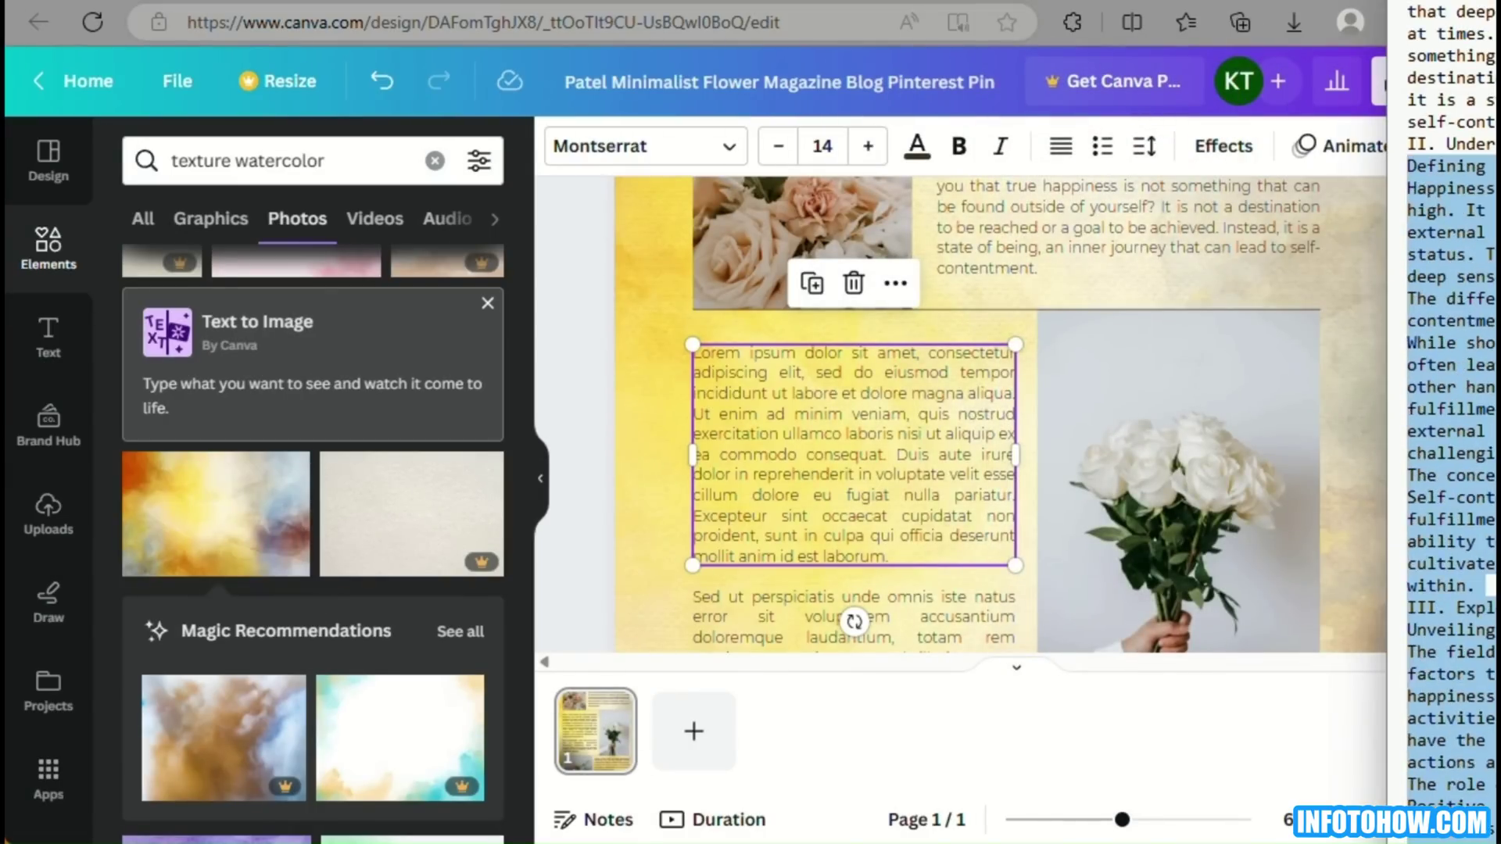
double_click(804, 452)
key(ctrl+a)
key(ctrl+v)
scroll(1038, 335, down, 3)
click(904, 546)
scroll(882, 456, up, 3)
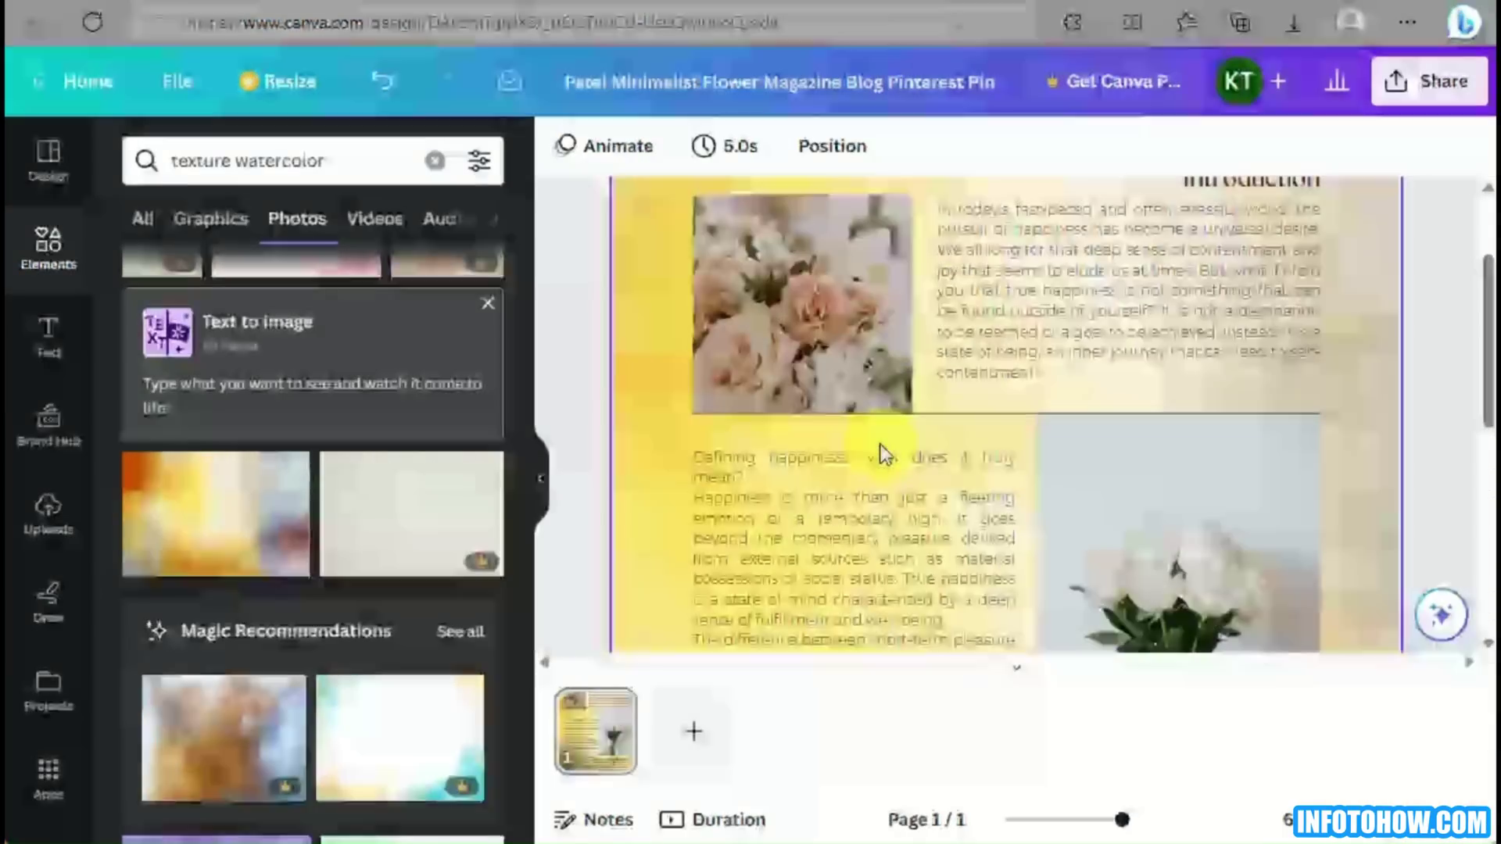
scroll(882, 455, up, 1)
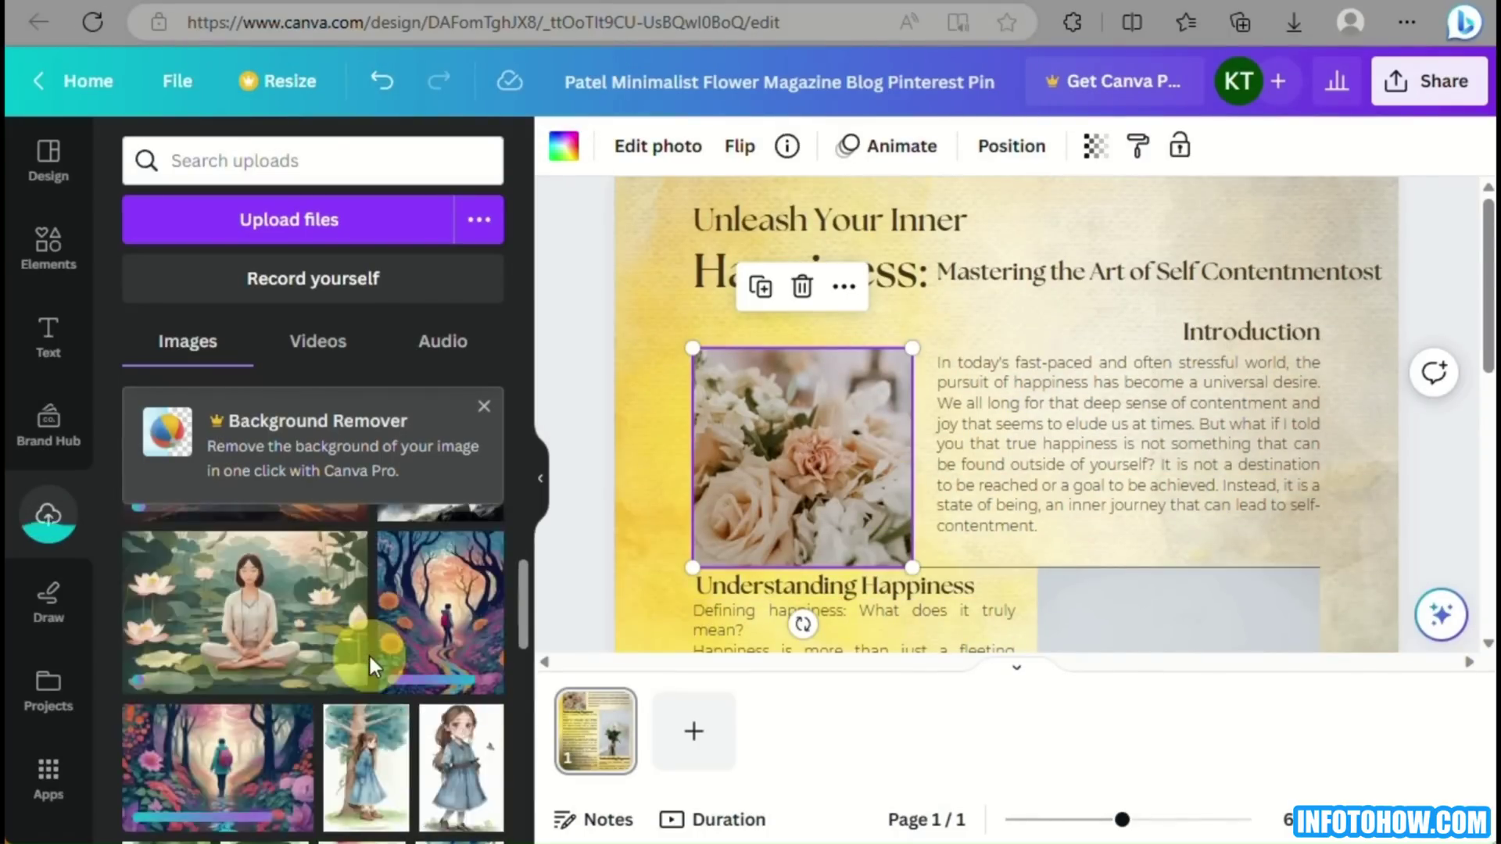
Place the uploaded cloud and hiker illustrations, then add a second page to the design
click(48, 517)
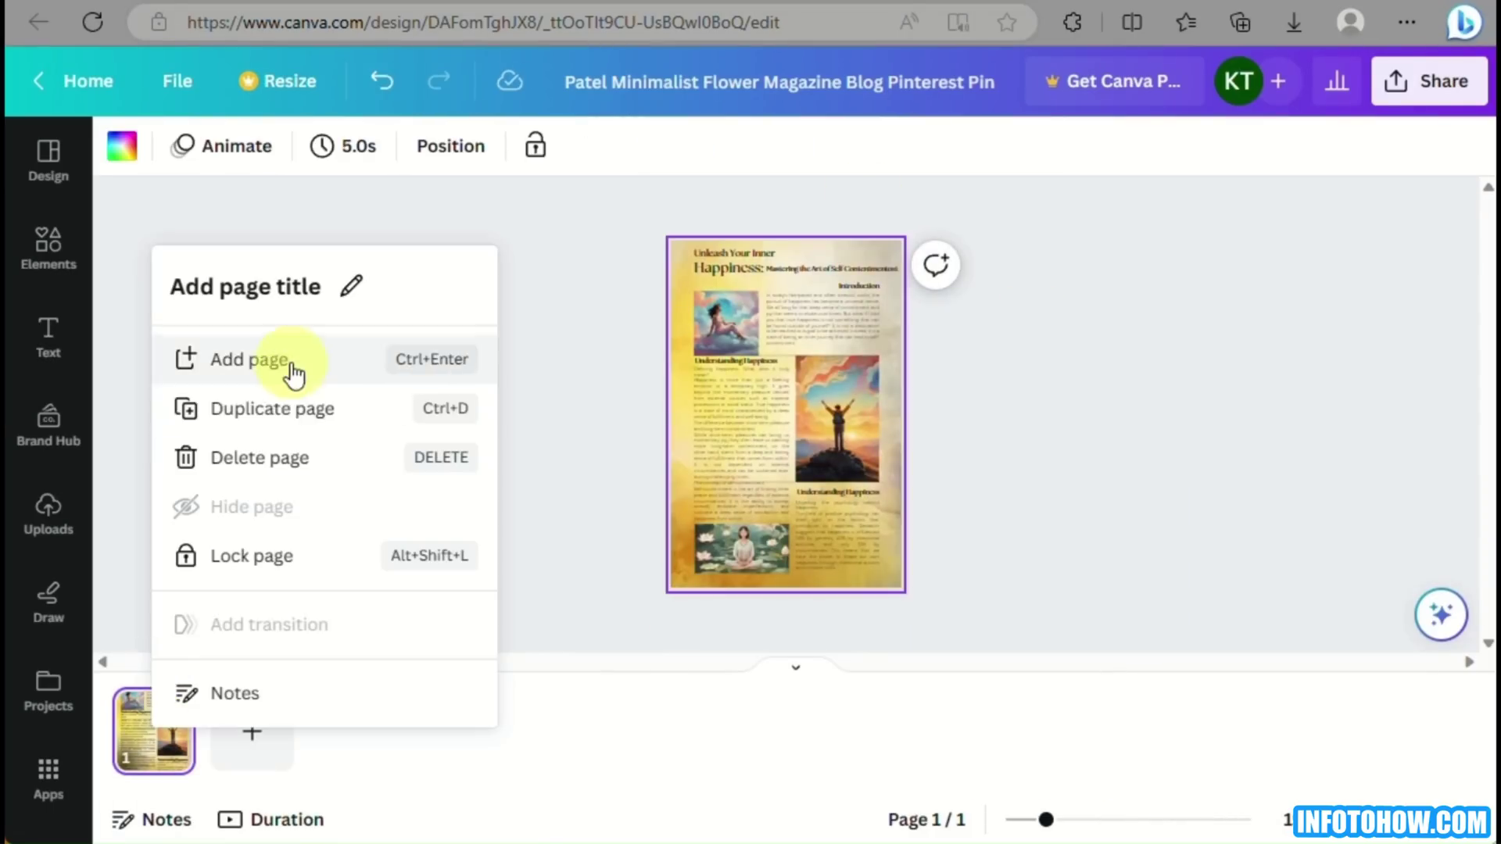
click(289, 372)
Move the introduction text box to page 2's top-left and paste in the Unleashing Happiness heading
click(775, 312)
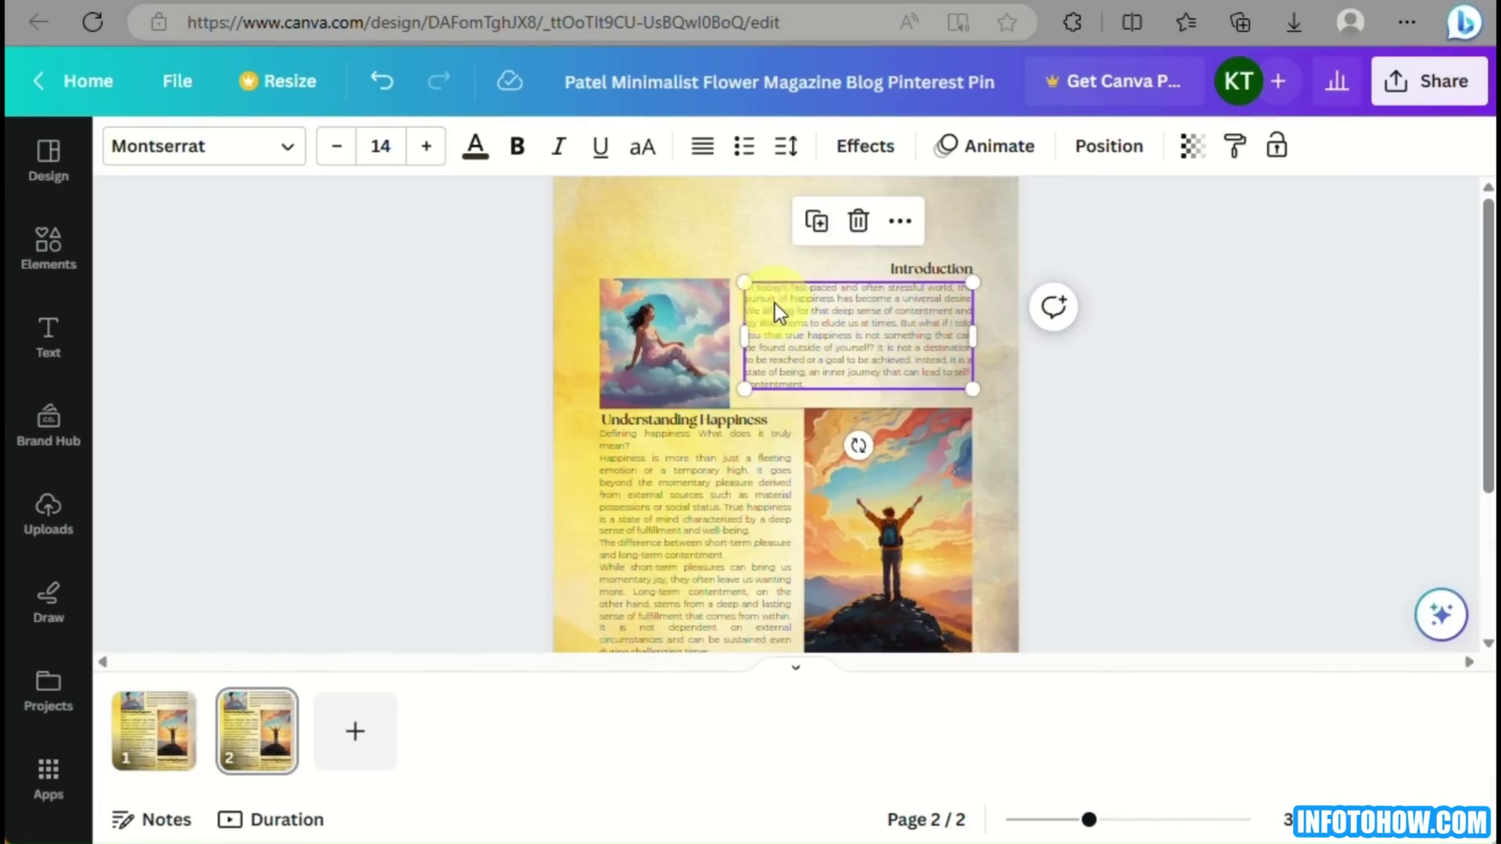
drag(798, 336, 744, 274)
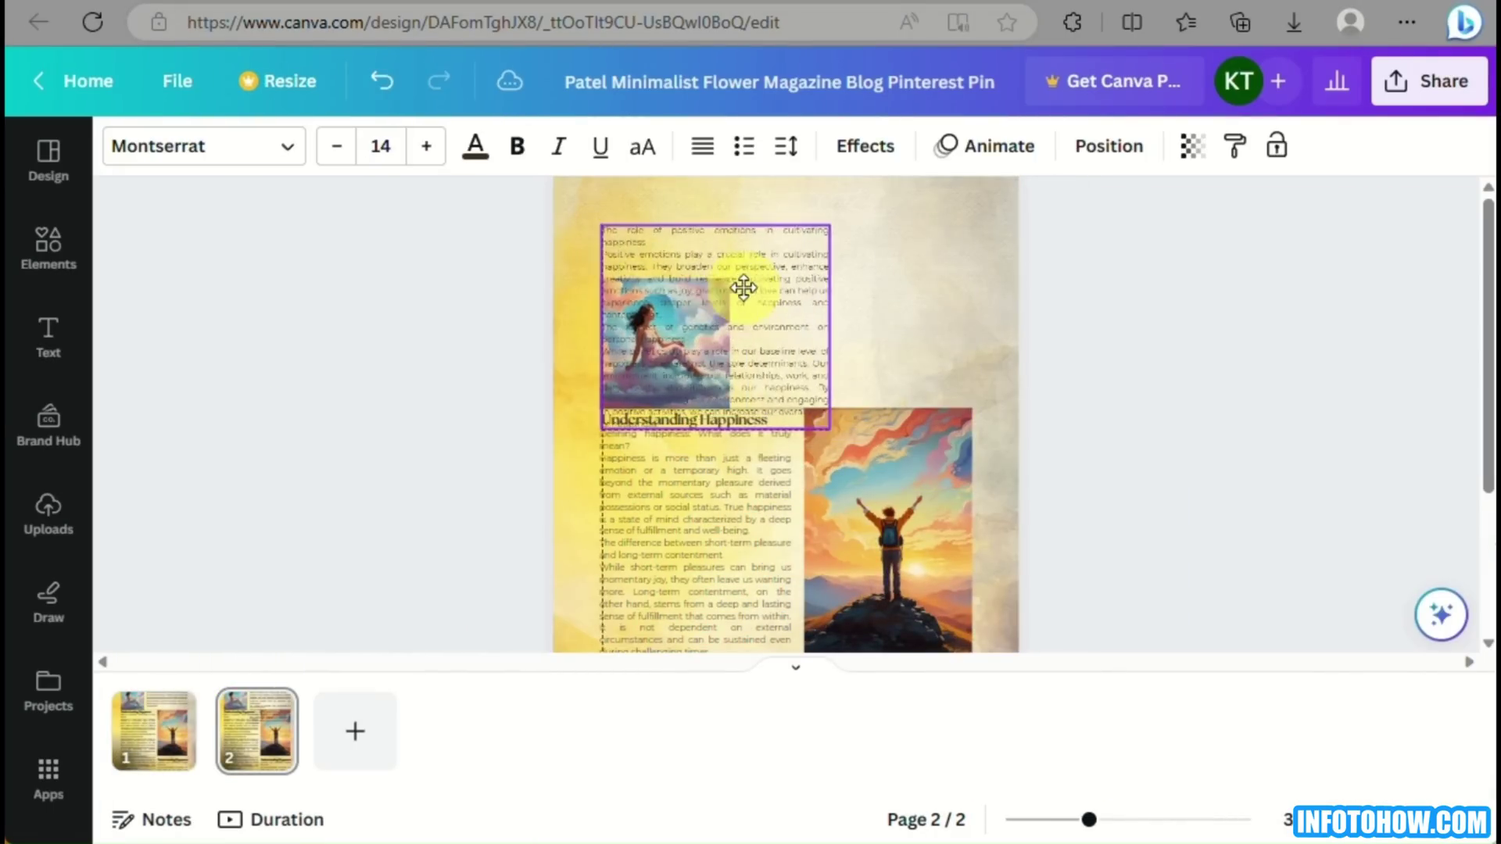
key(ctrl+plus)
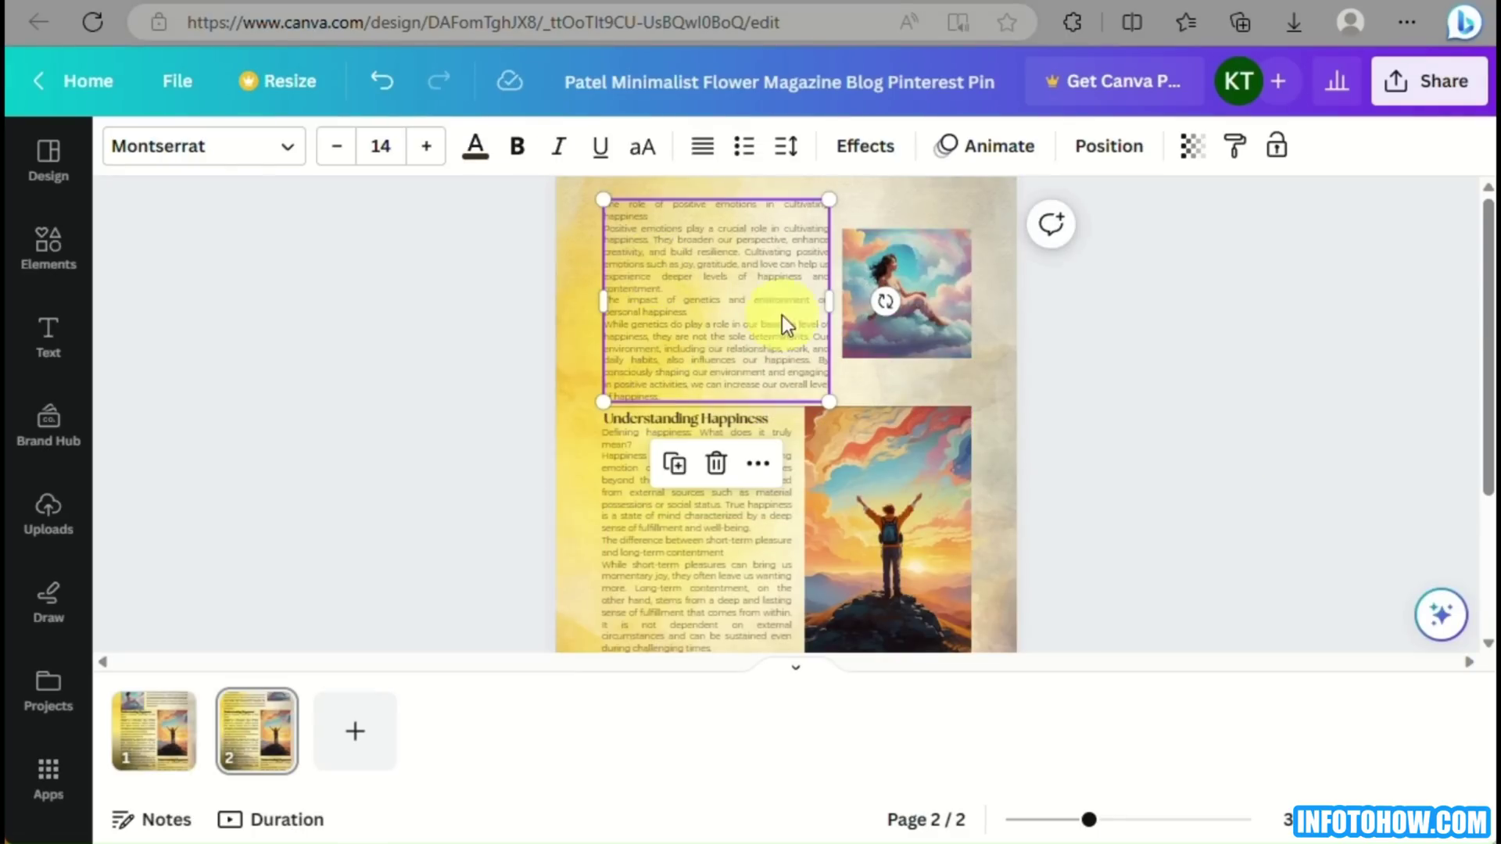
drag(1086, 819, 1145, 819)
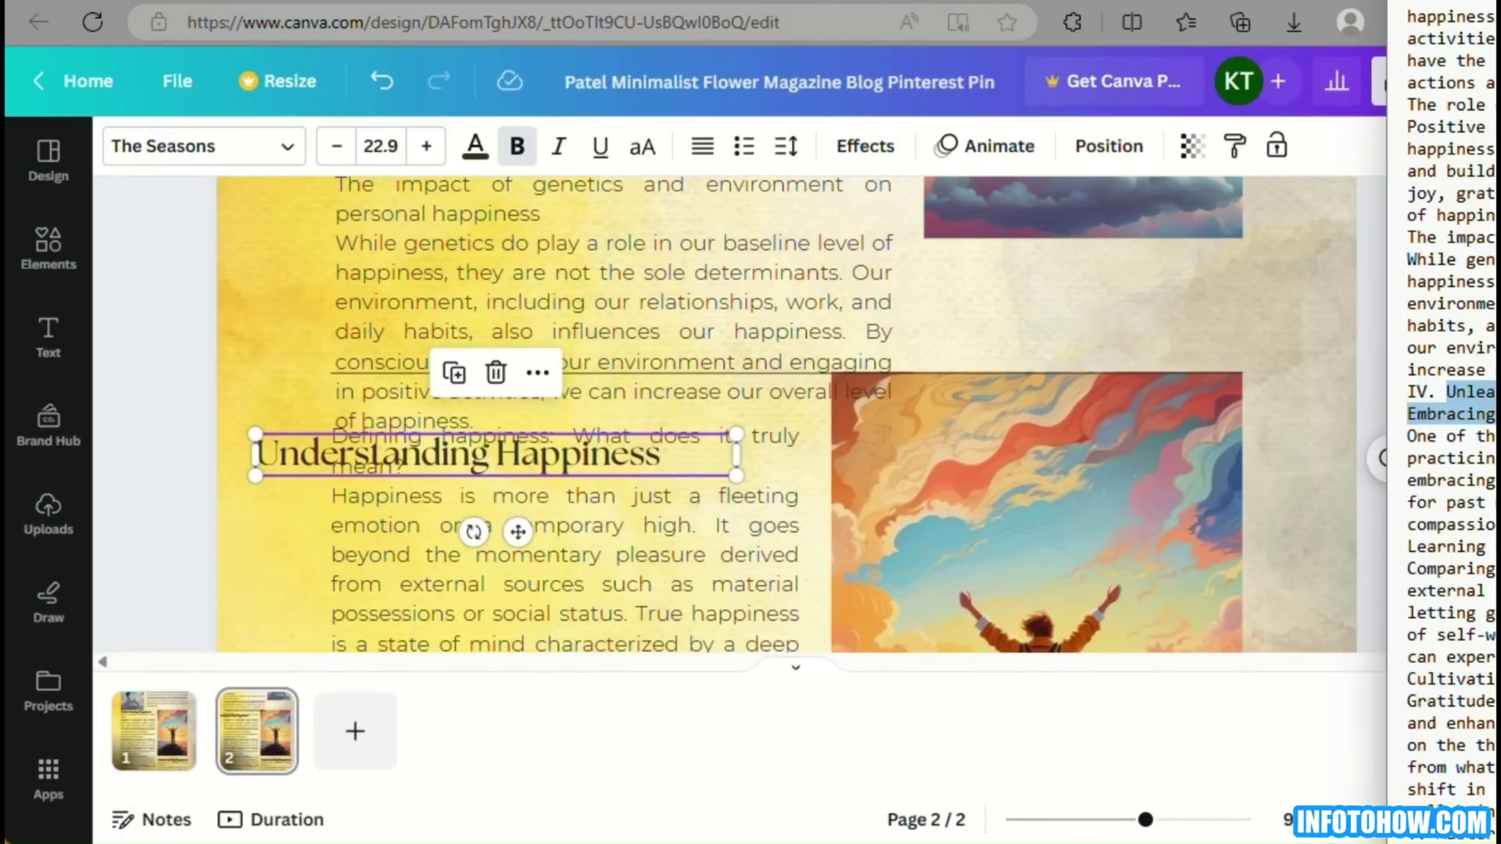
text(Unleashing Happiness: The Power of Self Contentment Embracing self acceptance and self love)
Shift the left body text lower on page 2 and view both pages in grid view
click(330, 263)
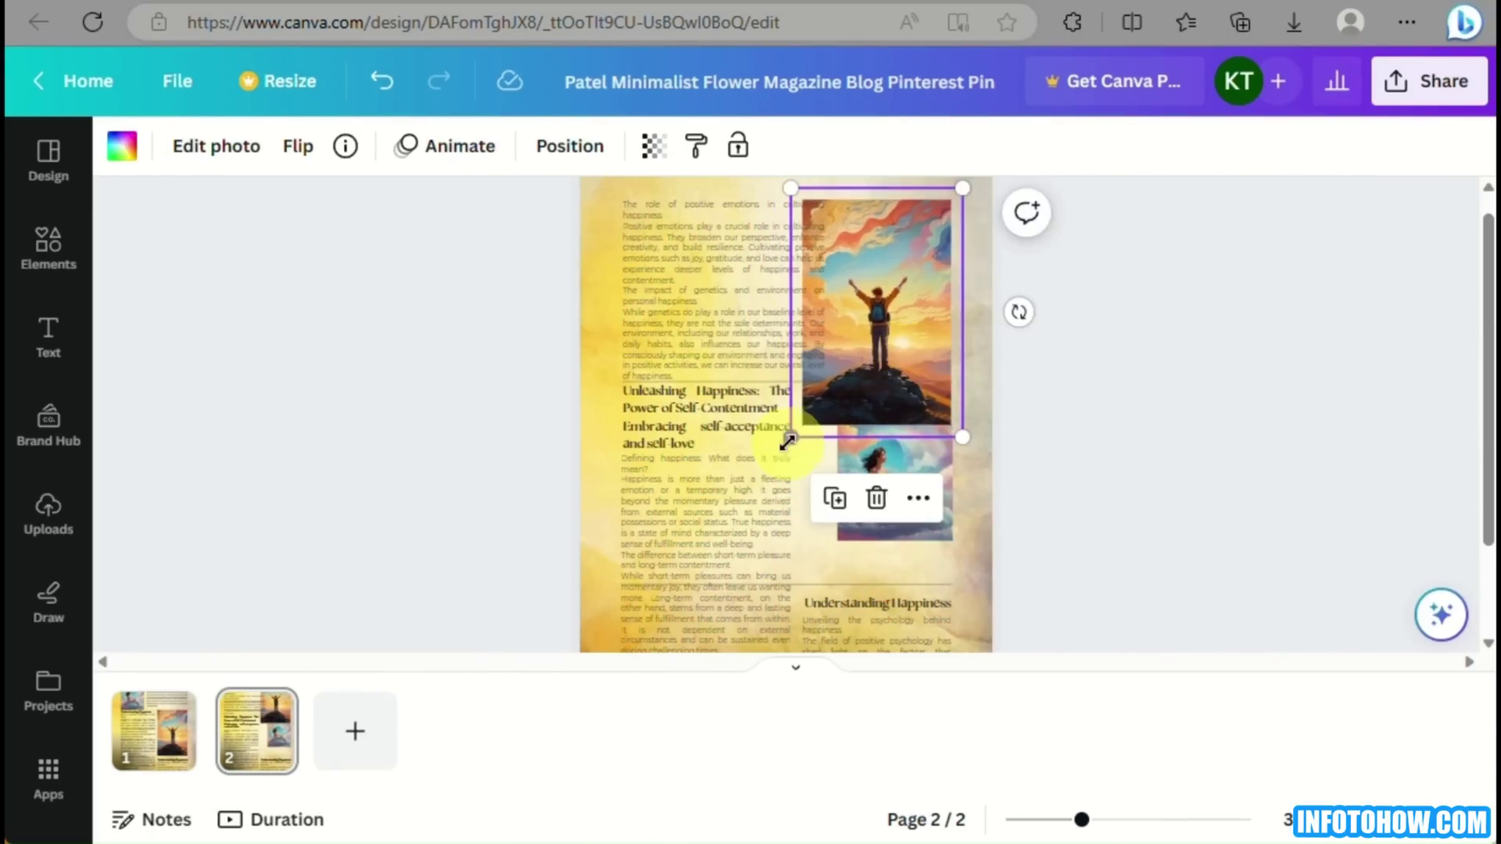
scroll(785, 442, down, 2)
click(769, 510)
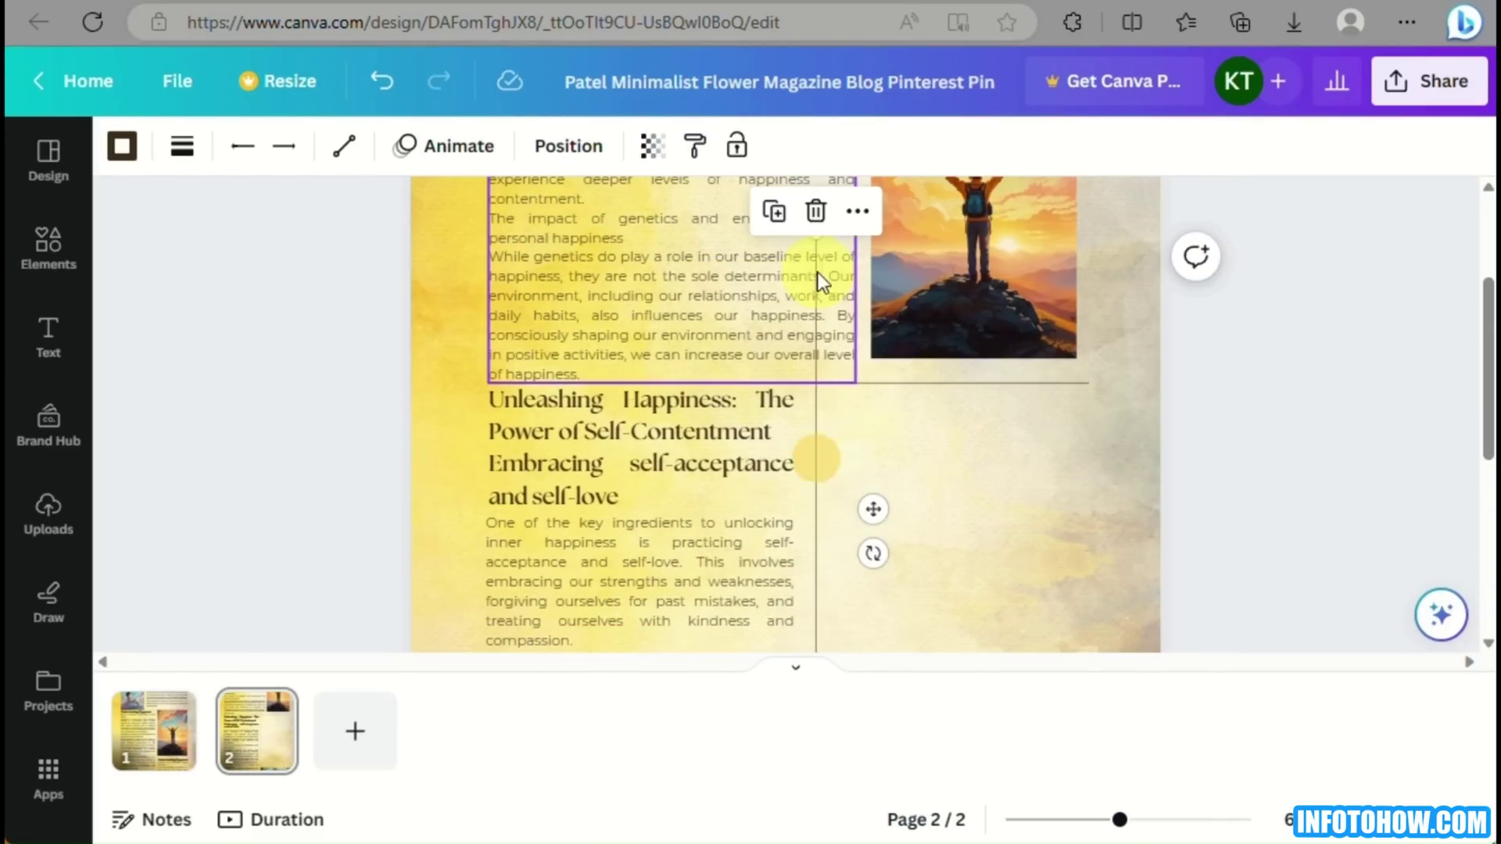
drag(1080, 268, 1080, 361)
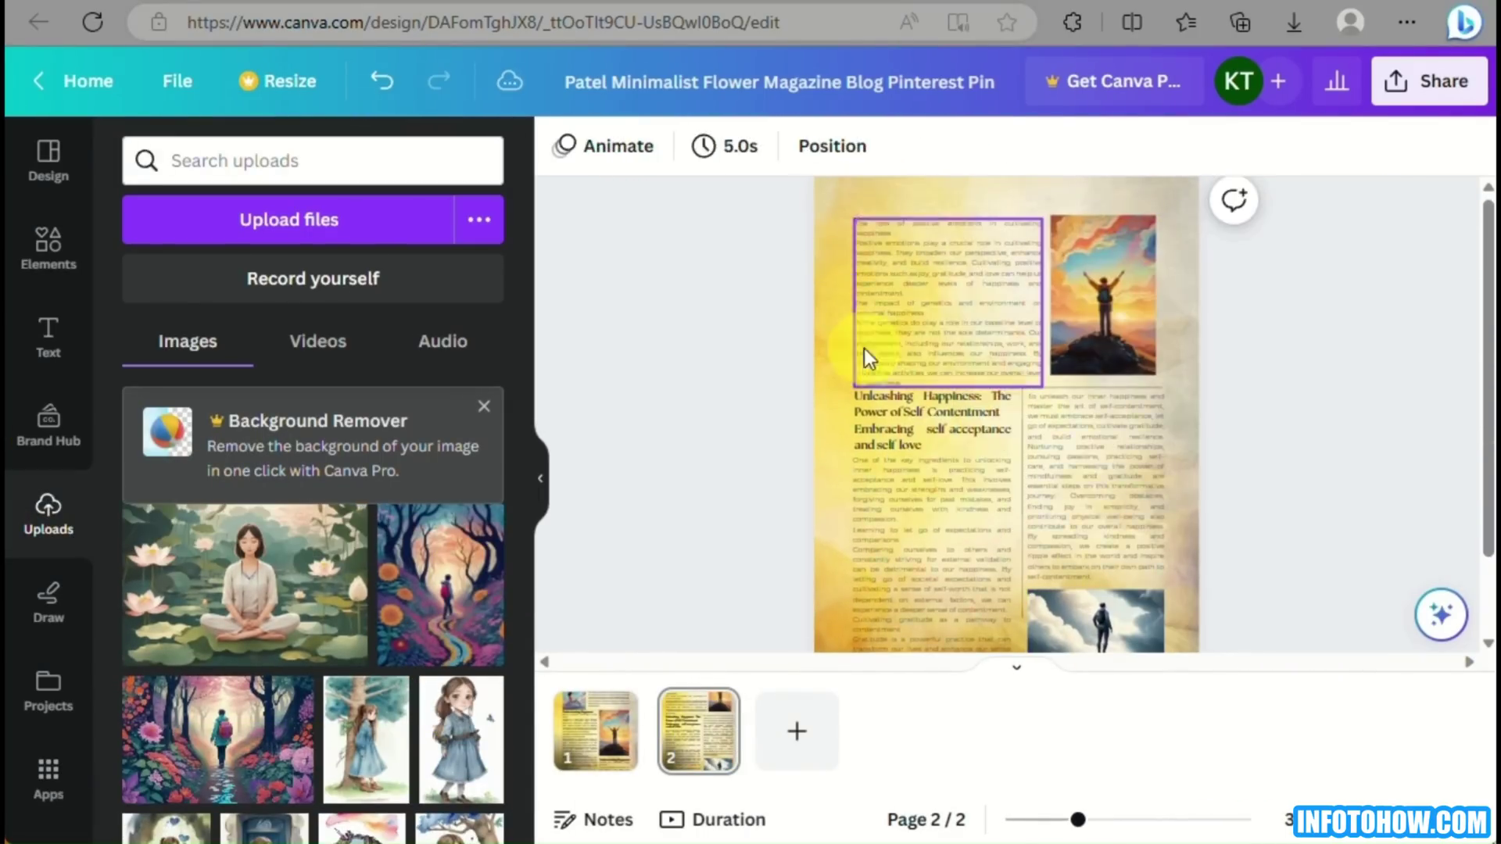
click(784, 279)
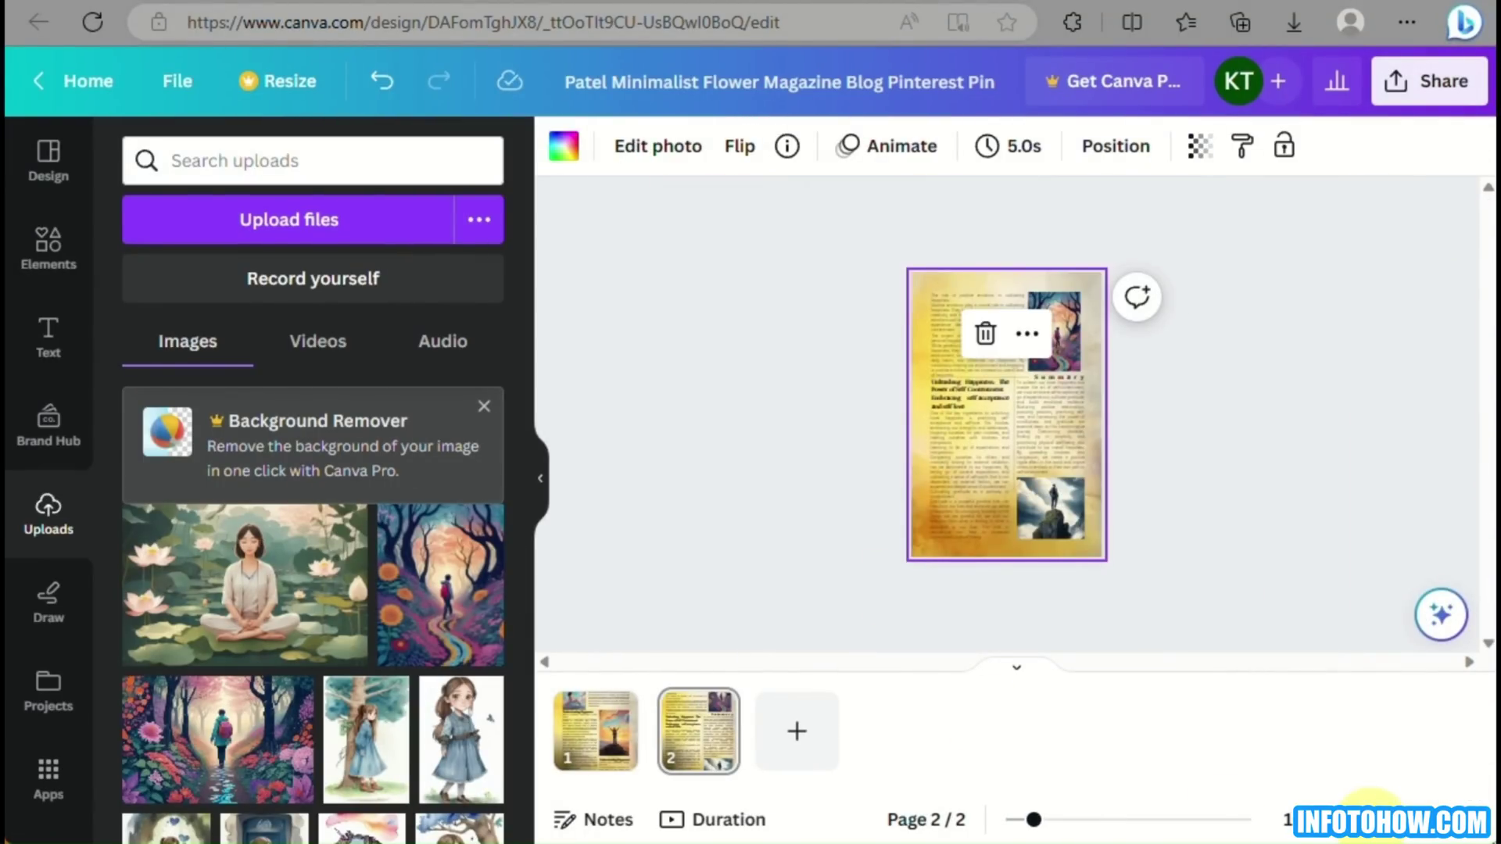
click(1372, 819)
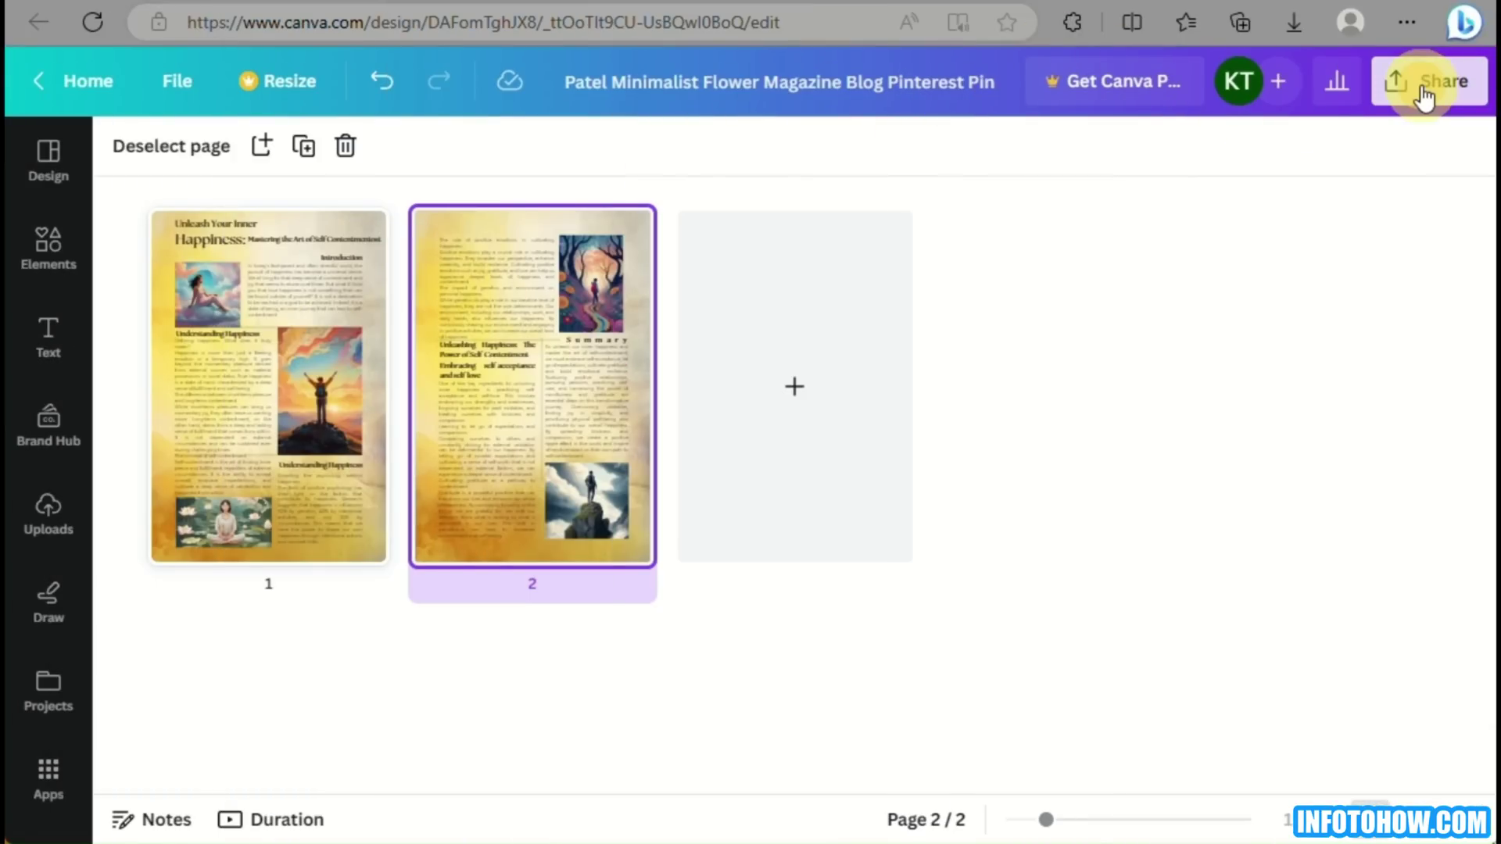
Download both blog pages as a PDF Print file
click(1425, 95)
click(1094, 683)
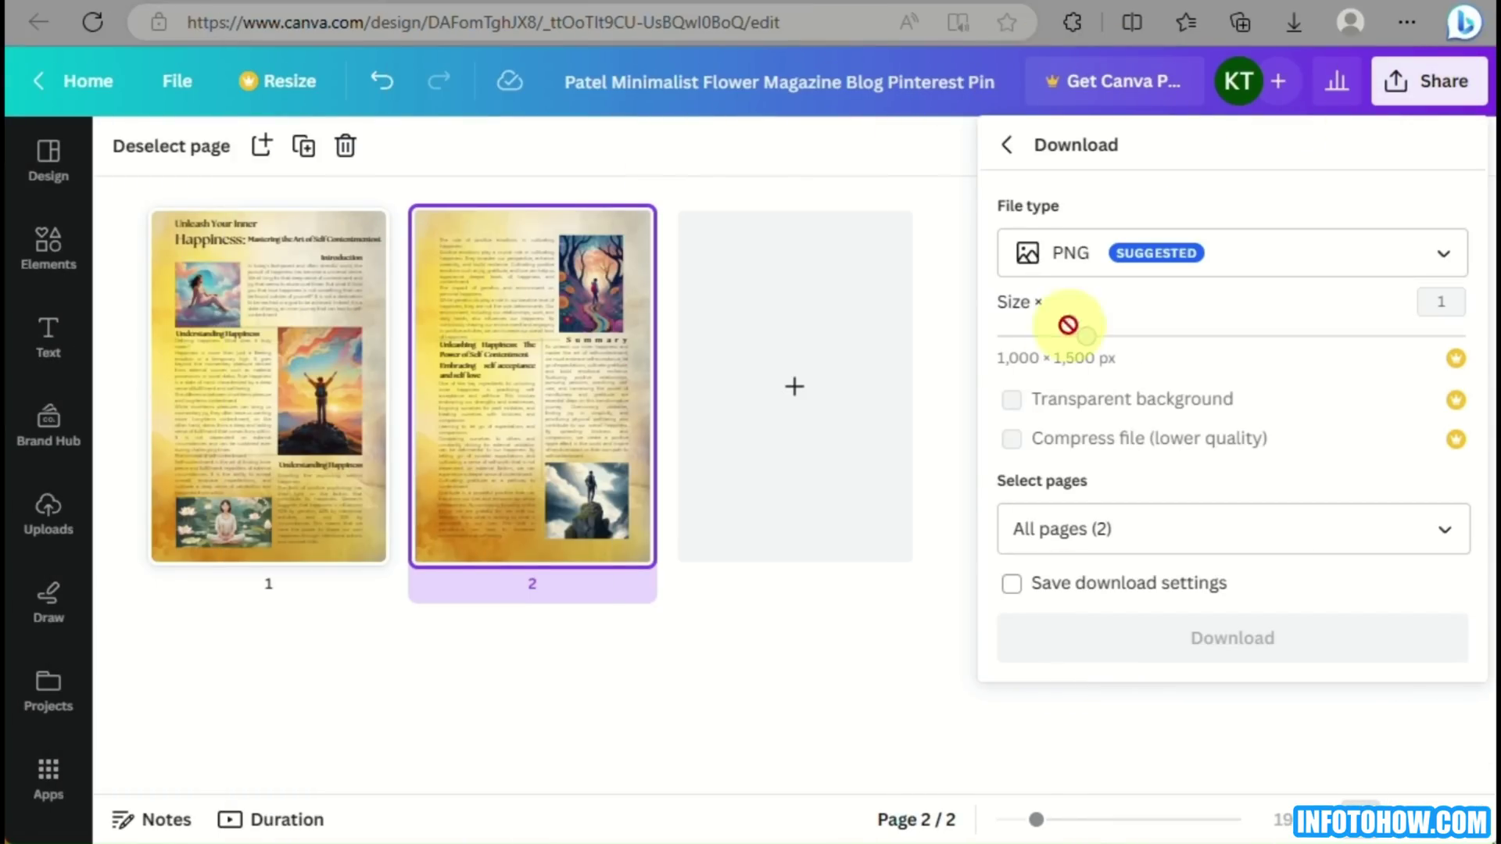
click(1097, 261)
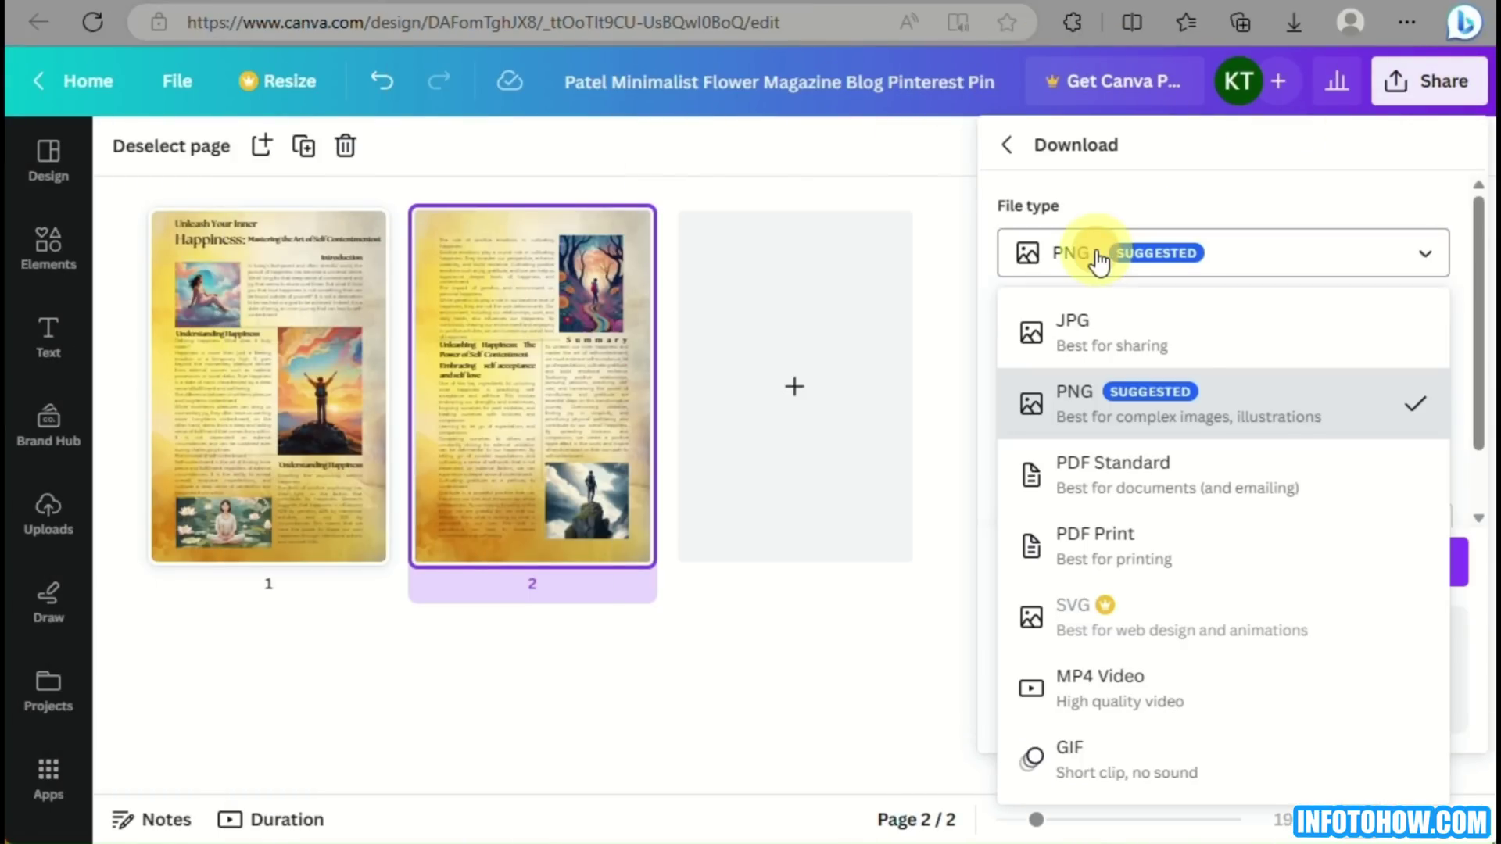
click(1100, 483)
click(1116, 262)
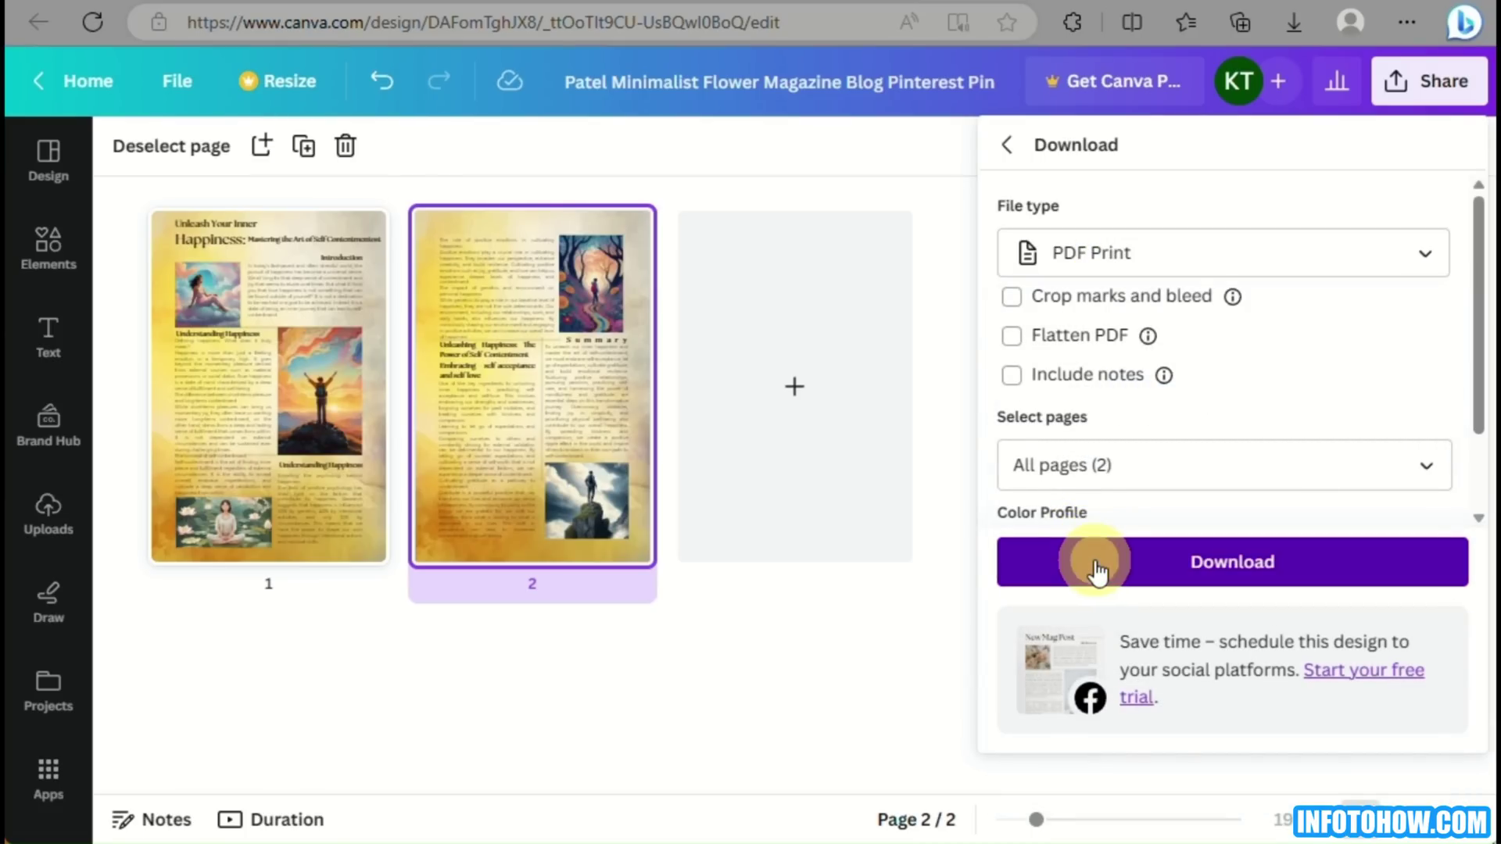
click(1096, 568)
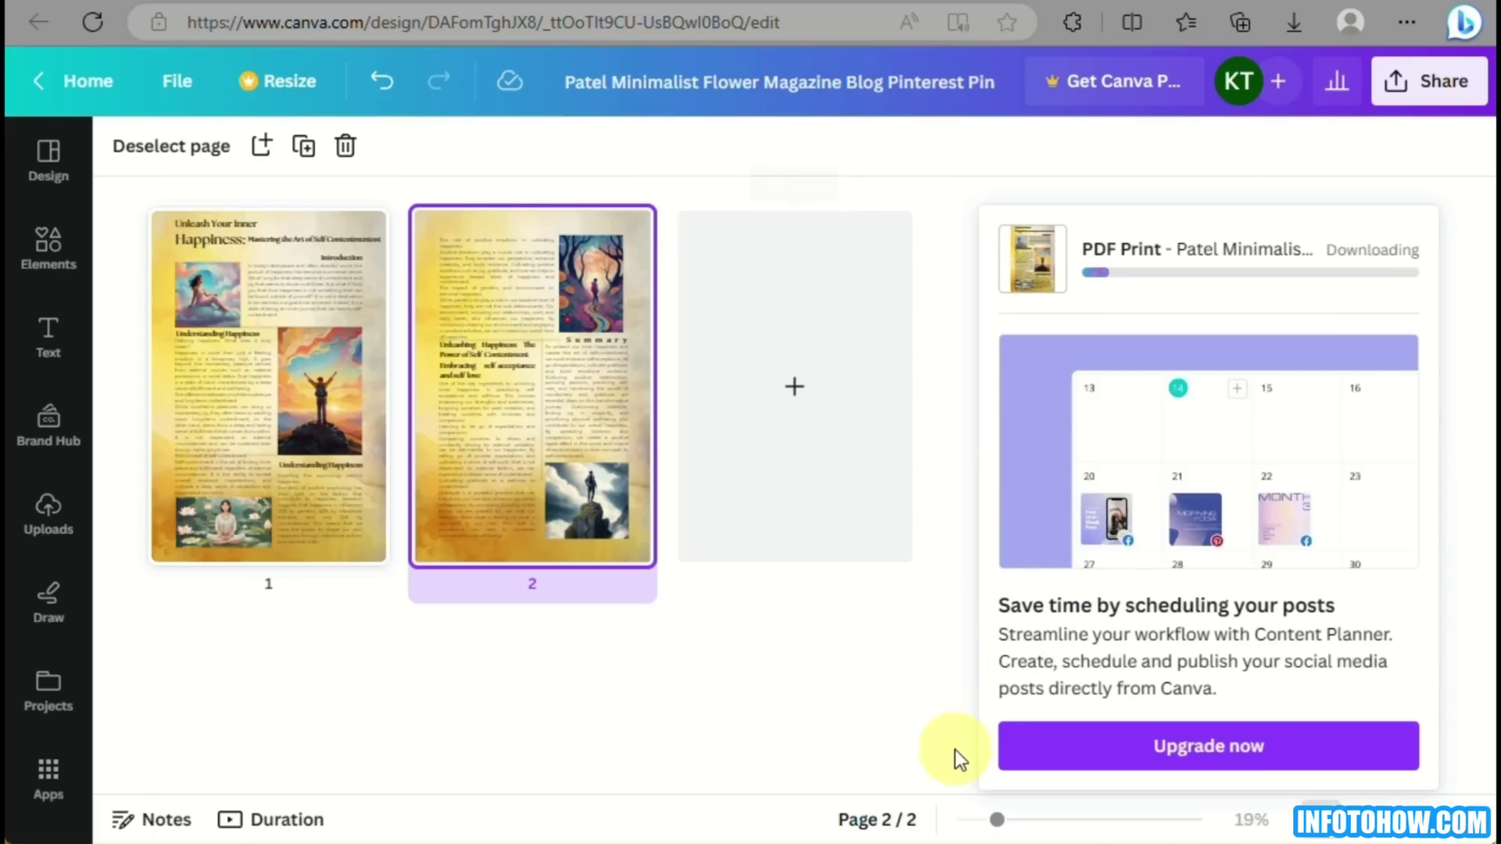